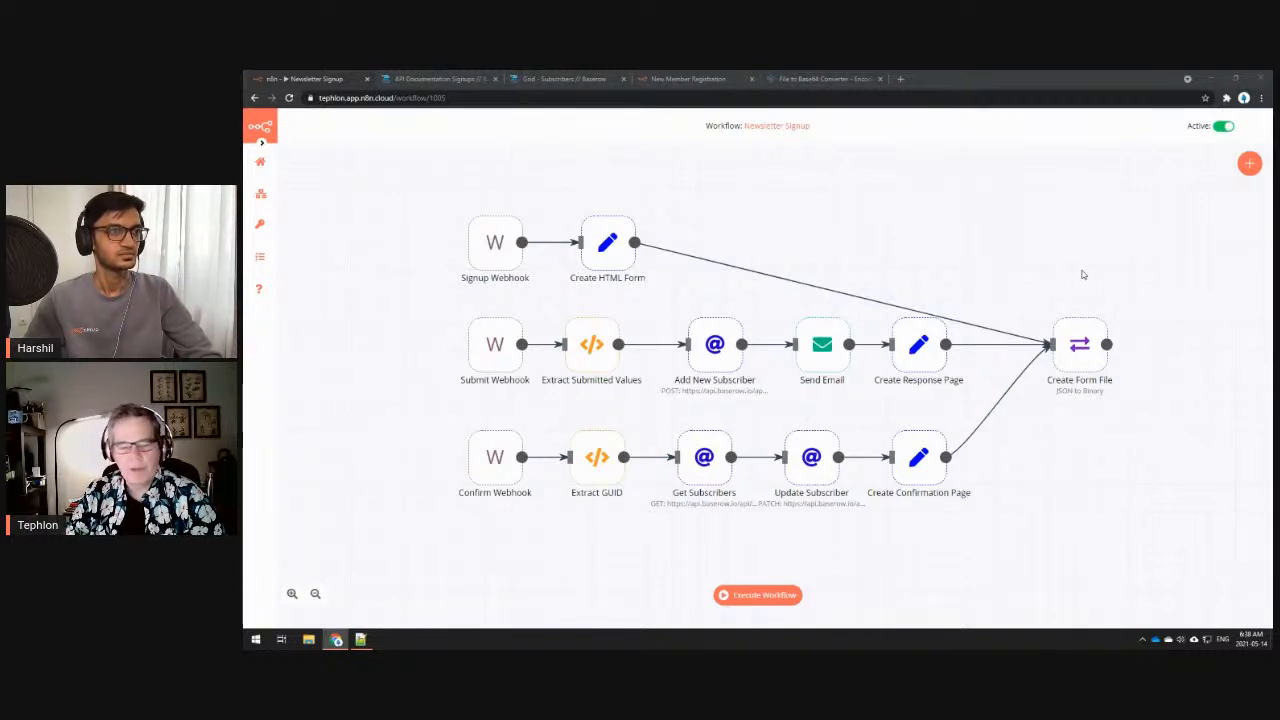
- Open the Signup Webhook node and reveal its production webhook URL
{"action": "mouse_move", "coordinate": [492, 468]}
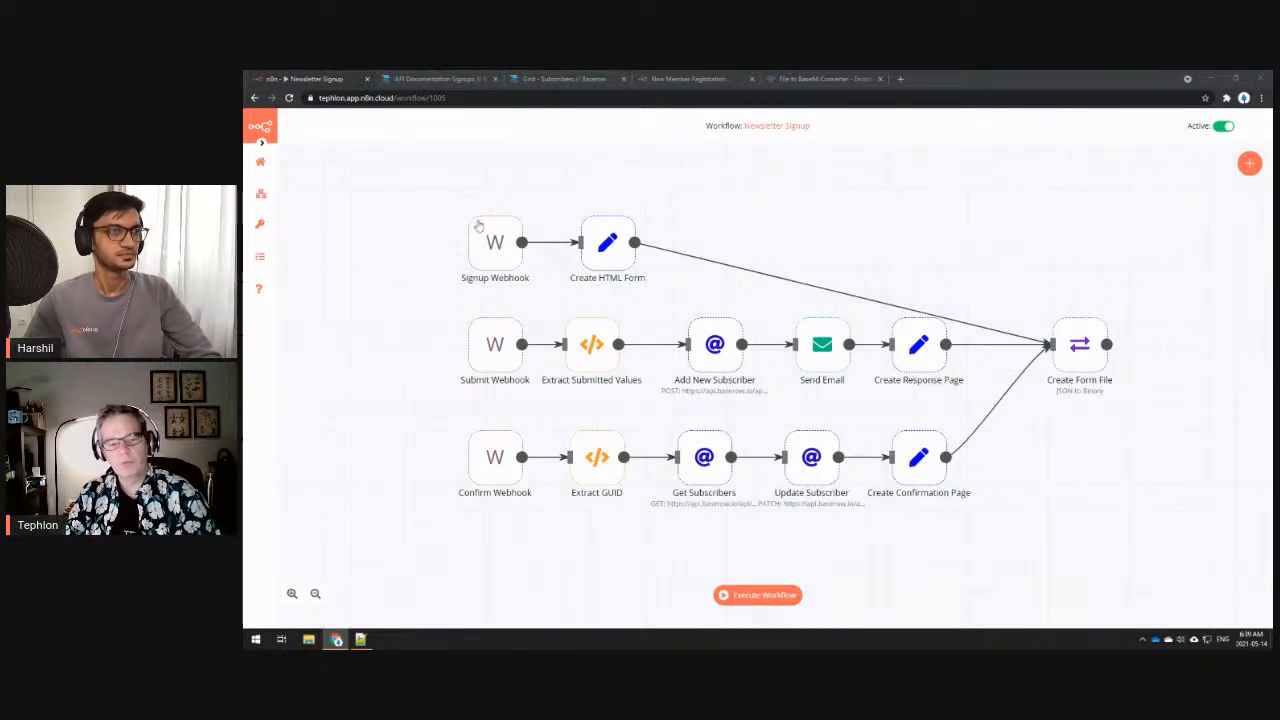
{"action": "mouse_move", "coordinate": [491, 238]}
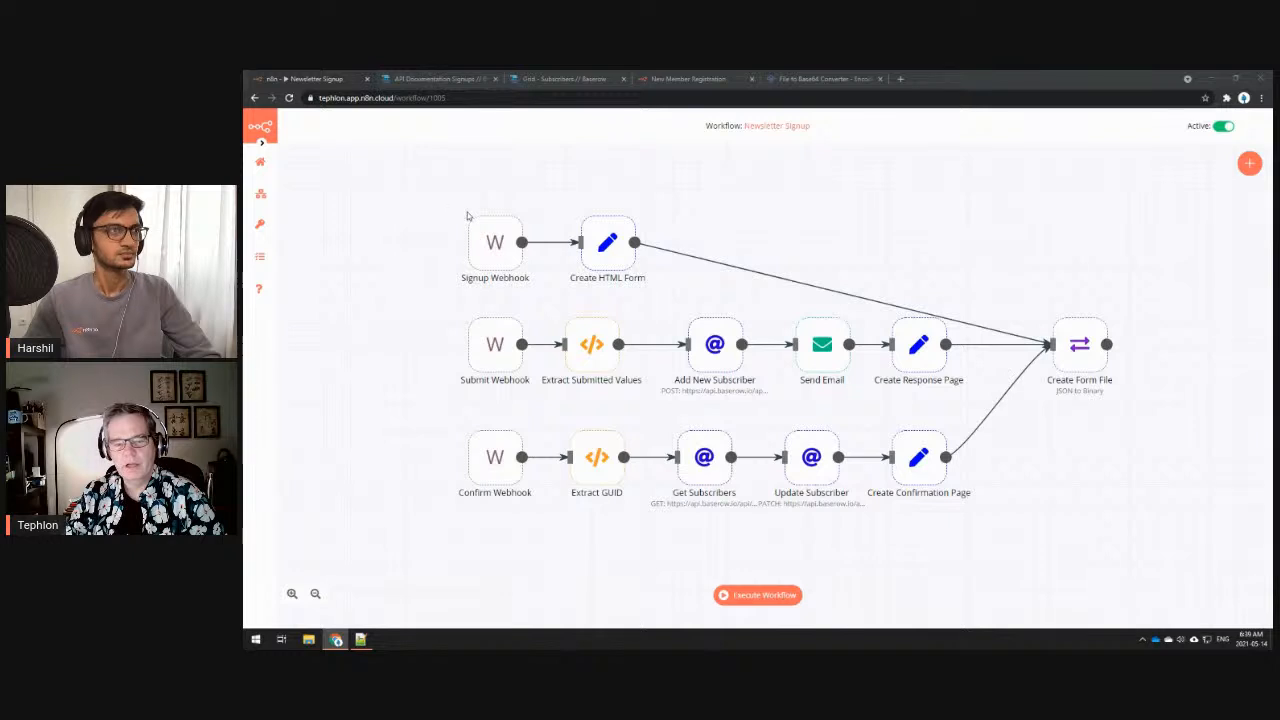
{"action": "left_click", "coordinate": [867, 213]}
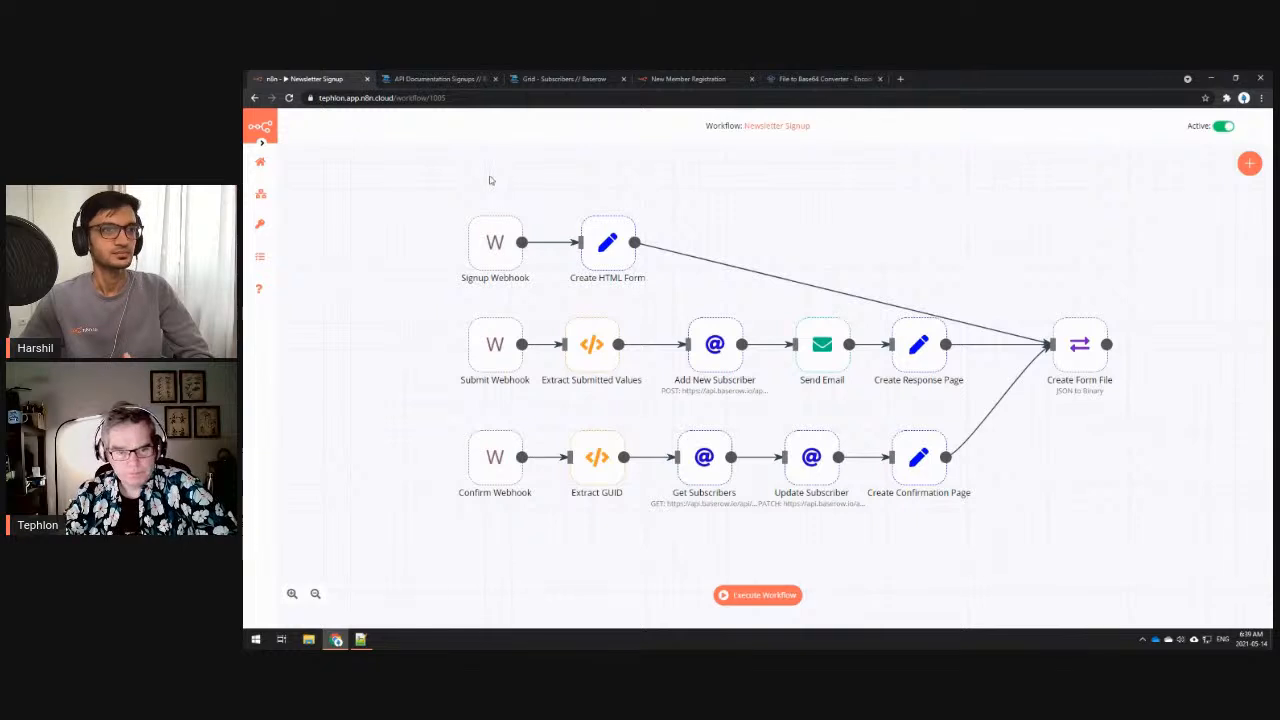
{"action": "double_click", "coordinate": [495, 245]}
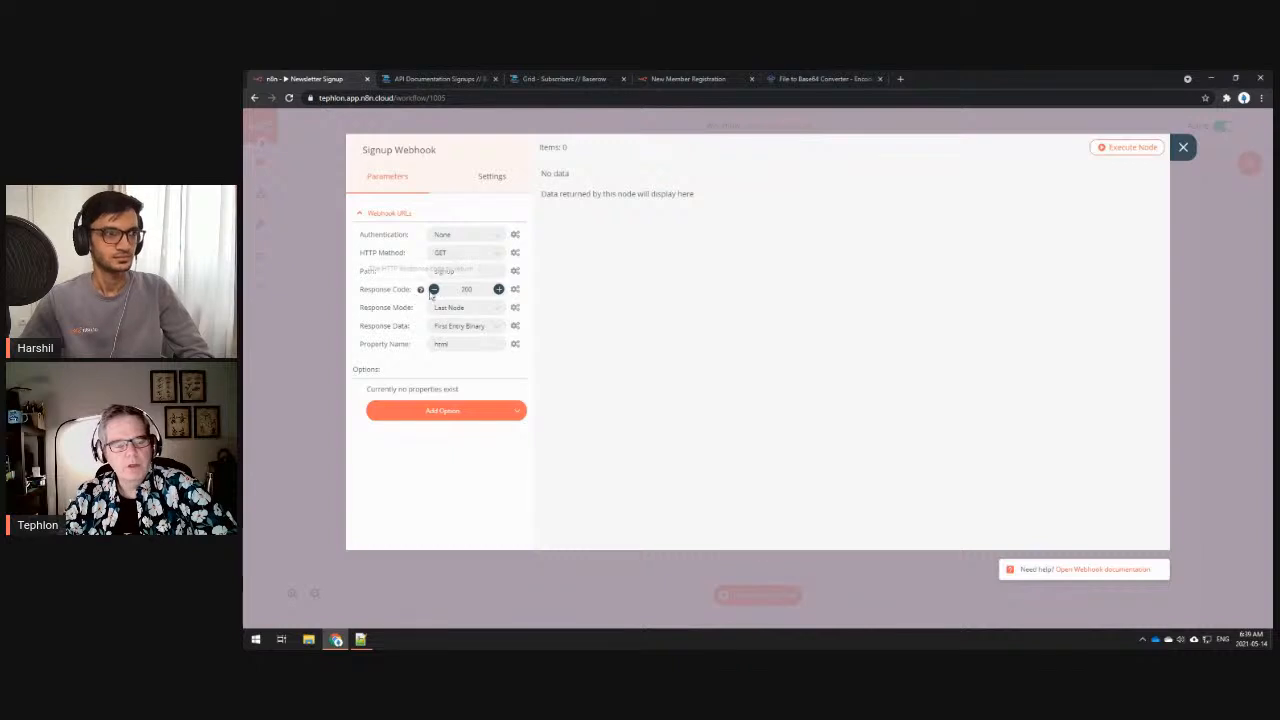
{"action": "left_click", "coordinate": [361, 212]}
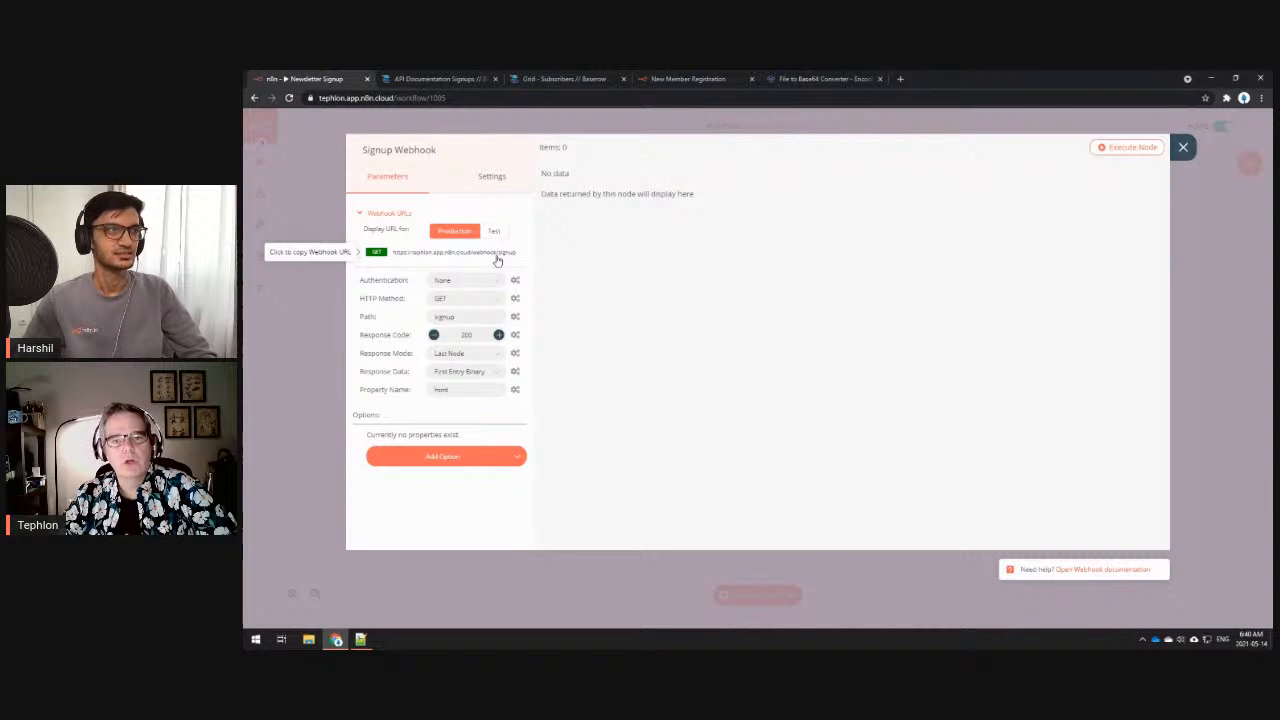
- Preview the New Member Registration form page, then return to n8n and close the webhook settings
{"action": "left_click", "coordinate": [706, 80]}
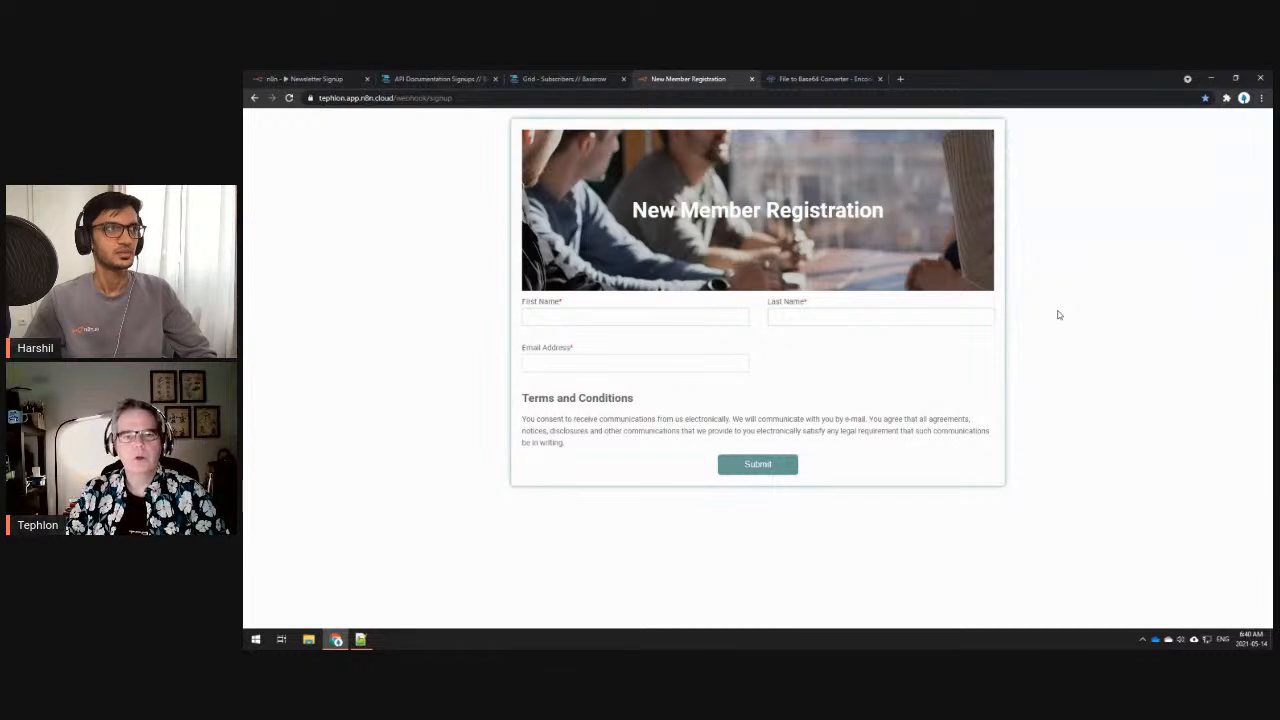
{"action": "left_click", "coordinate": [305, 78]}
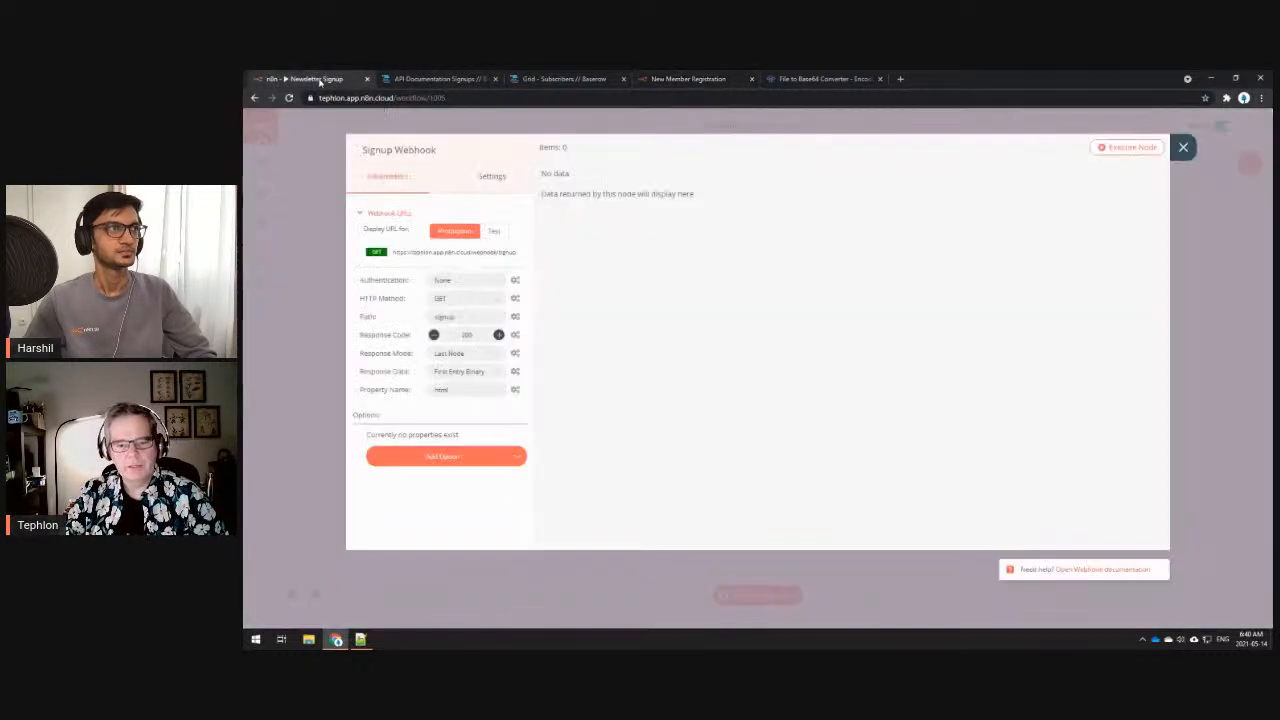
{"action": "left_click", "coordinate": [1183, 147]}
- Read through the Create HTML Form node's full HTML value, including CSS and base64 banner data
{"action": "double_click", "coordinate": [607, 248]}
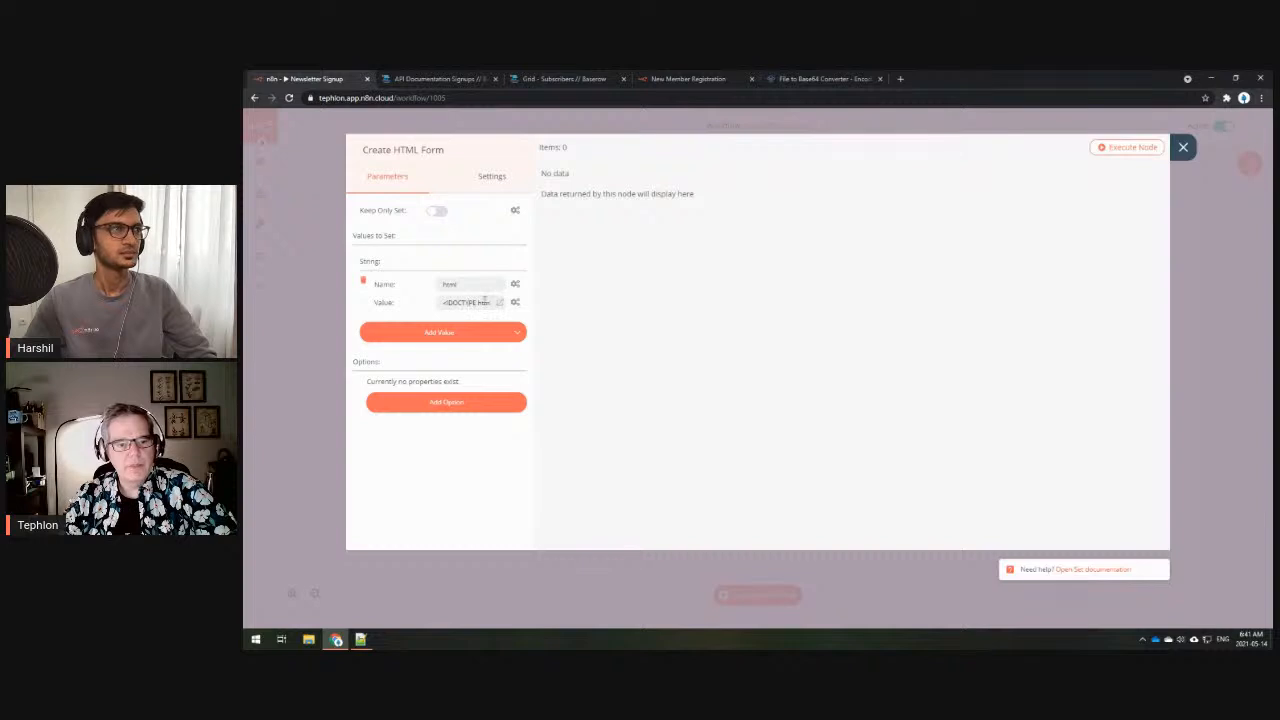
{"action": "left_click", "coordinate": [500, 306]}
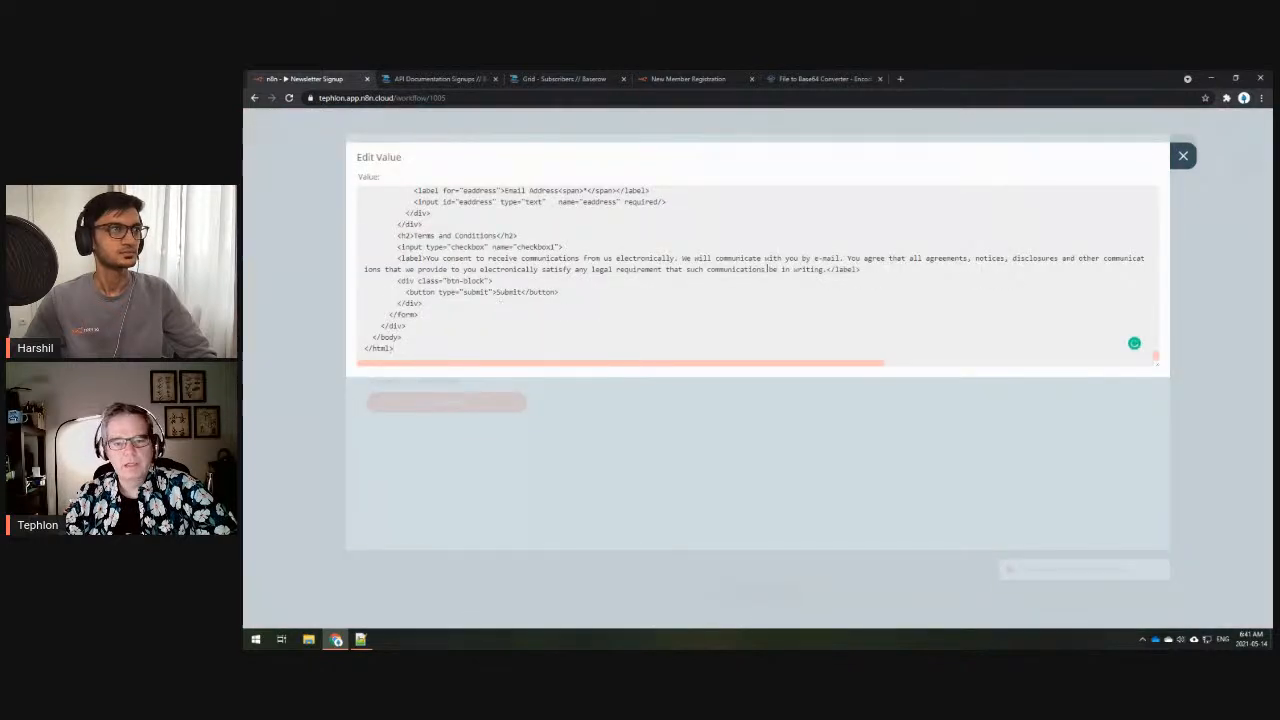
{"action": "scroll", "coordinate": [765, 269], "scroll_direction": "up", "scroll_amount": 15}
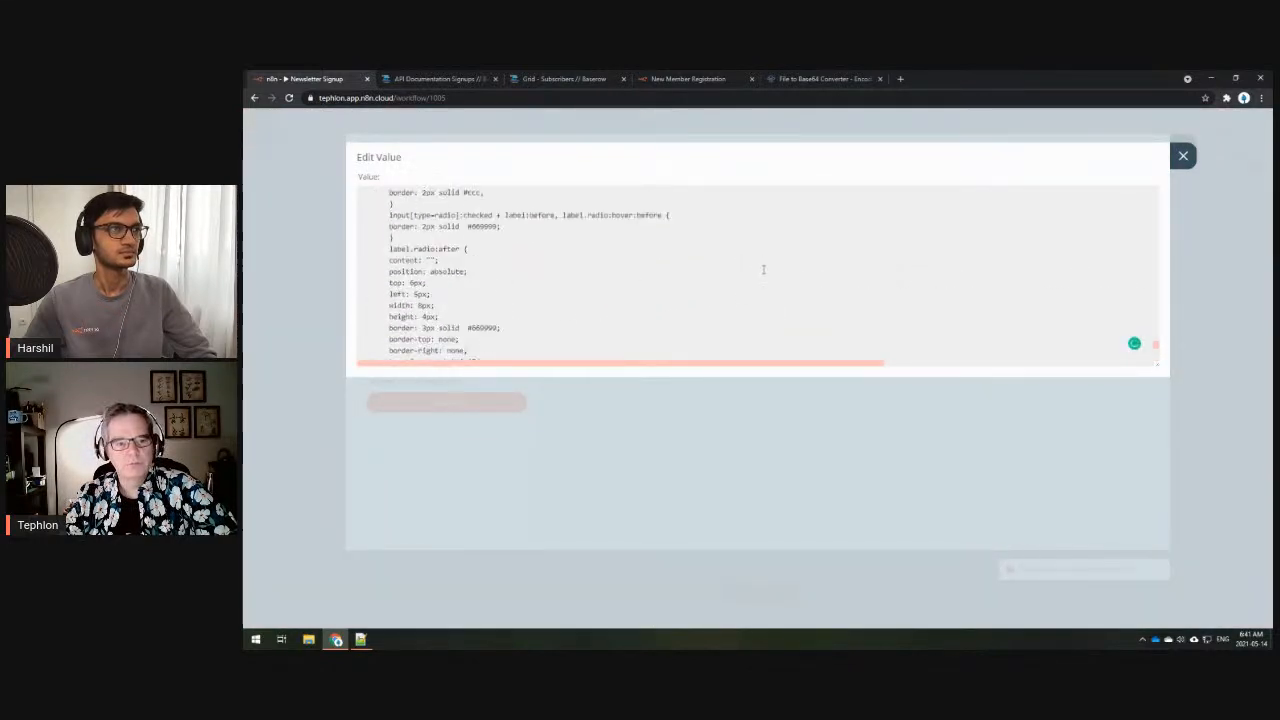
{"action": "scroll", "coordinate": [763, 269], "scroll_direction": "up", "scroll_amount": 10}
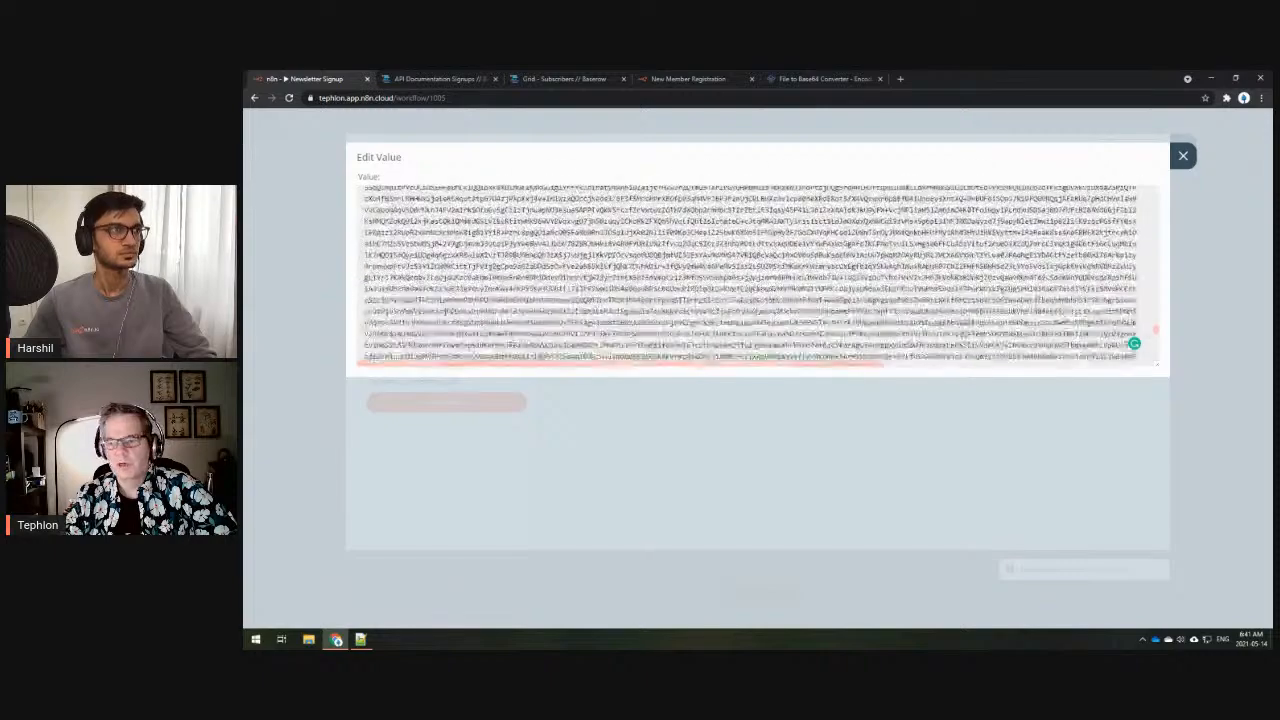
{"action": "scroll", "coordinate": [763, 269], "scroll_direction": "up", "scroll_amount": 10}
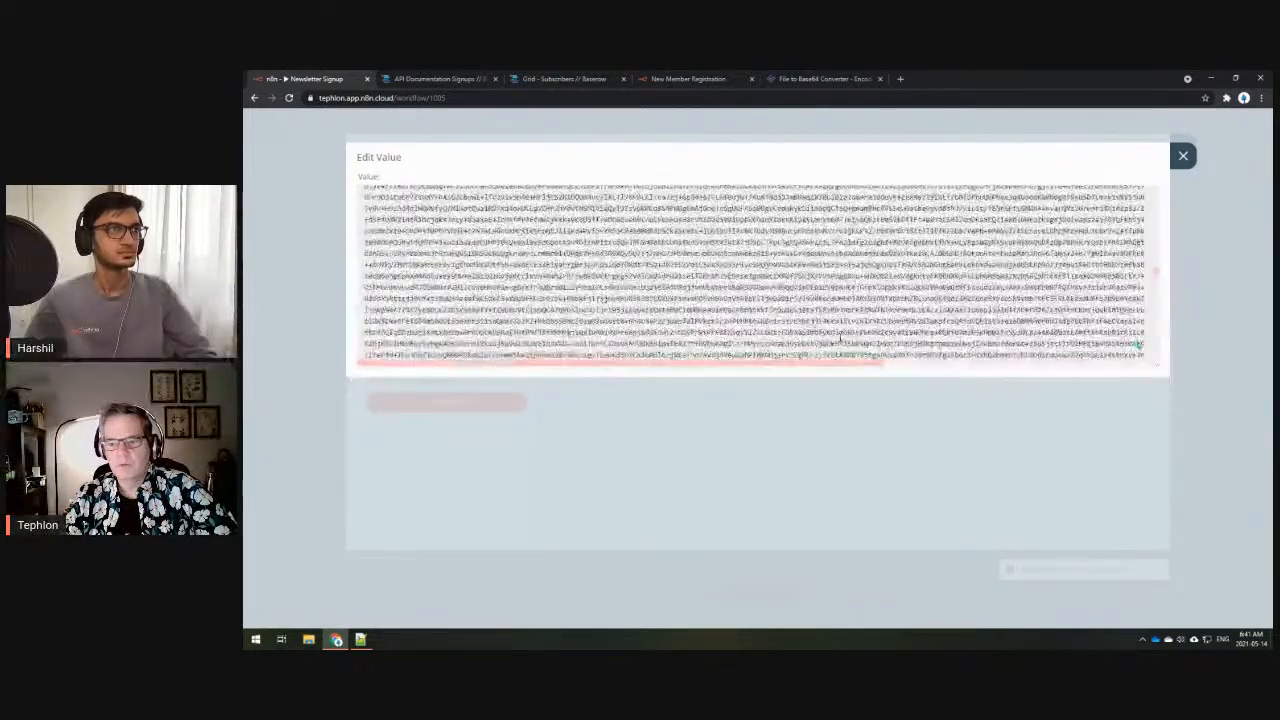
{"action": "scroll", "coordinate": [833, 337], "scroll_direction": "up", "scroll_amount": 10}
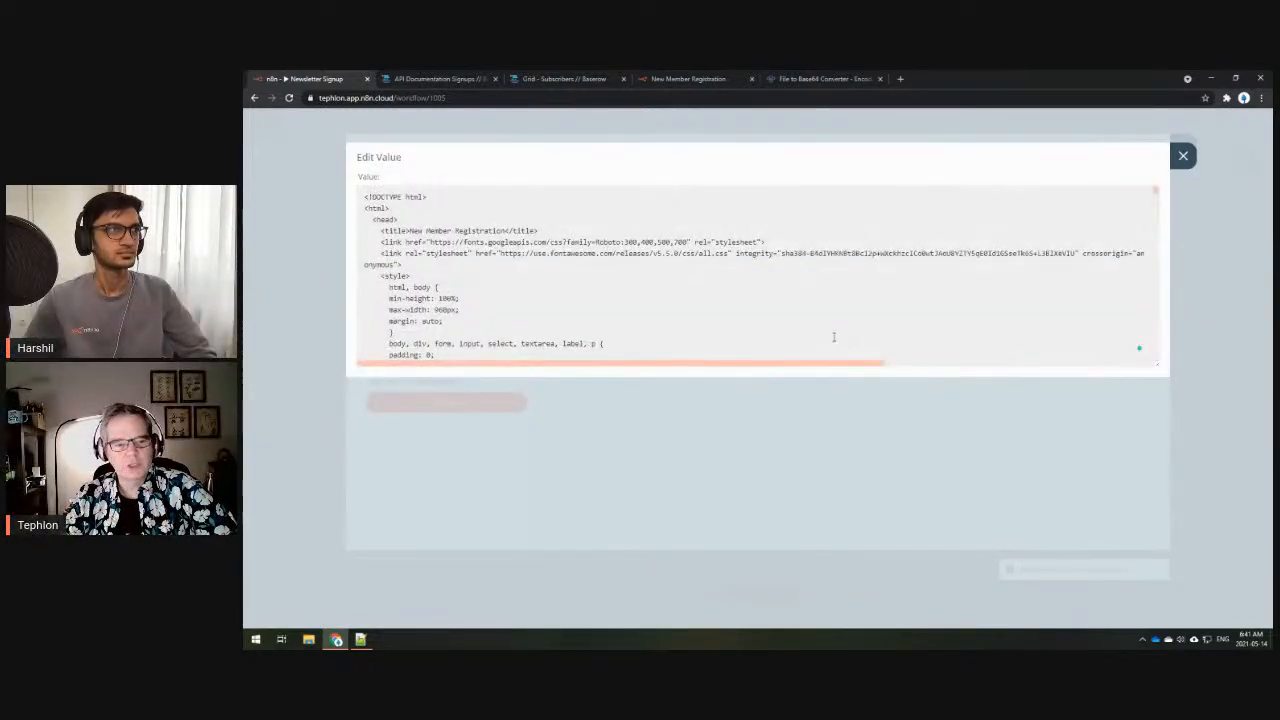
{"action": "scroll", "coordinate": [840, 310], "scroll_direction": "down", "scroll_amount": 2}
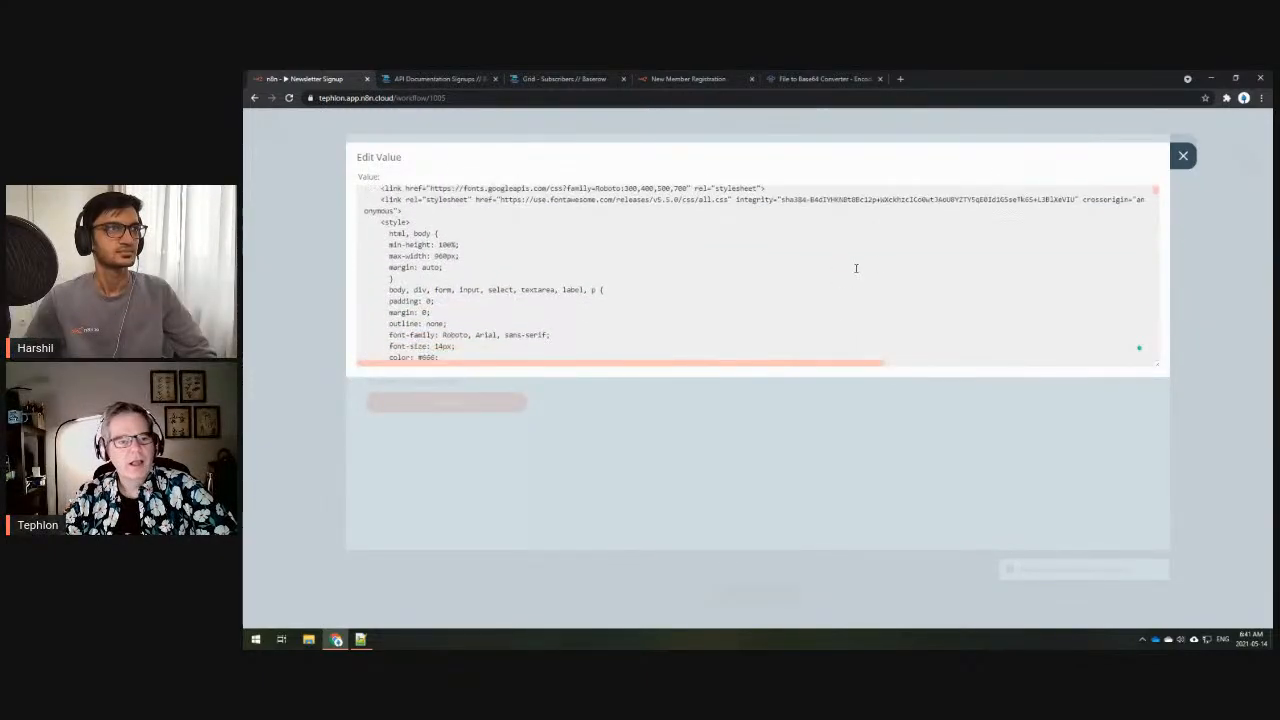
{"action": "left_click", "coordinate": [1183, 157]}
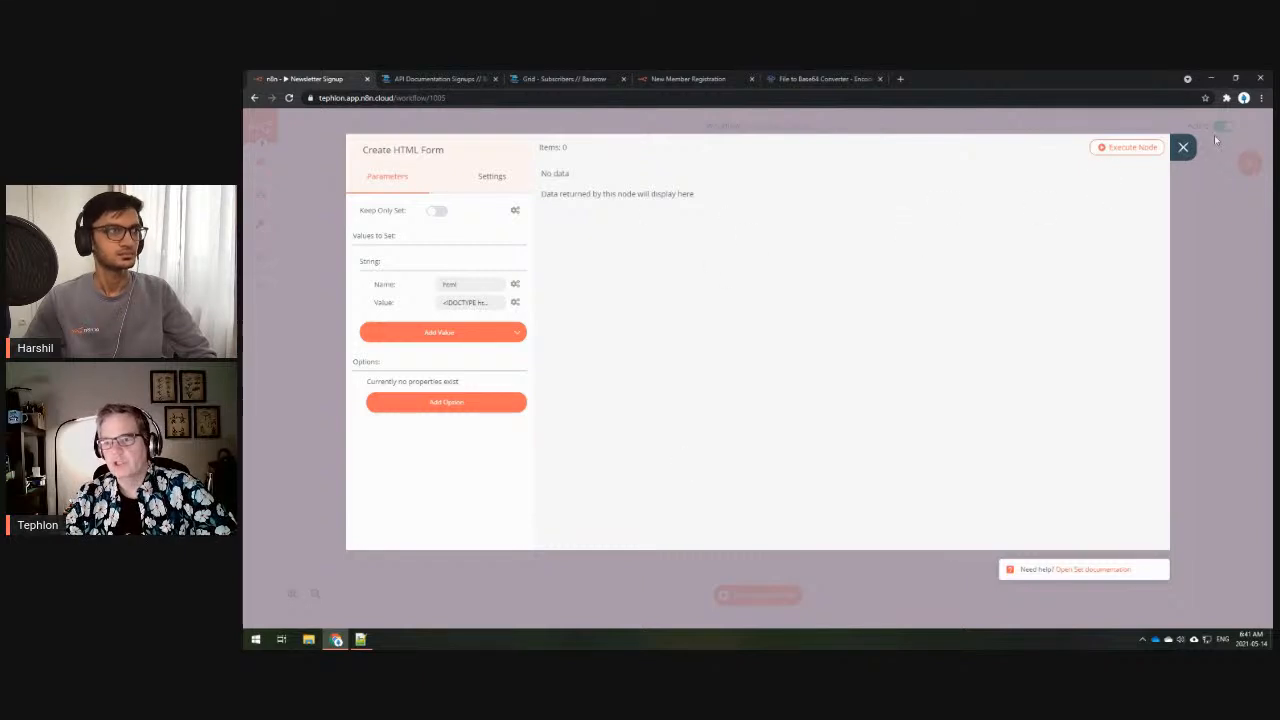
- Close Create HTML Form, briefly reopen Signup Webhook, then view the registration page and its HTML file
{"action": "left_click", "coordinate": [1183, 147]}
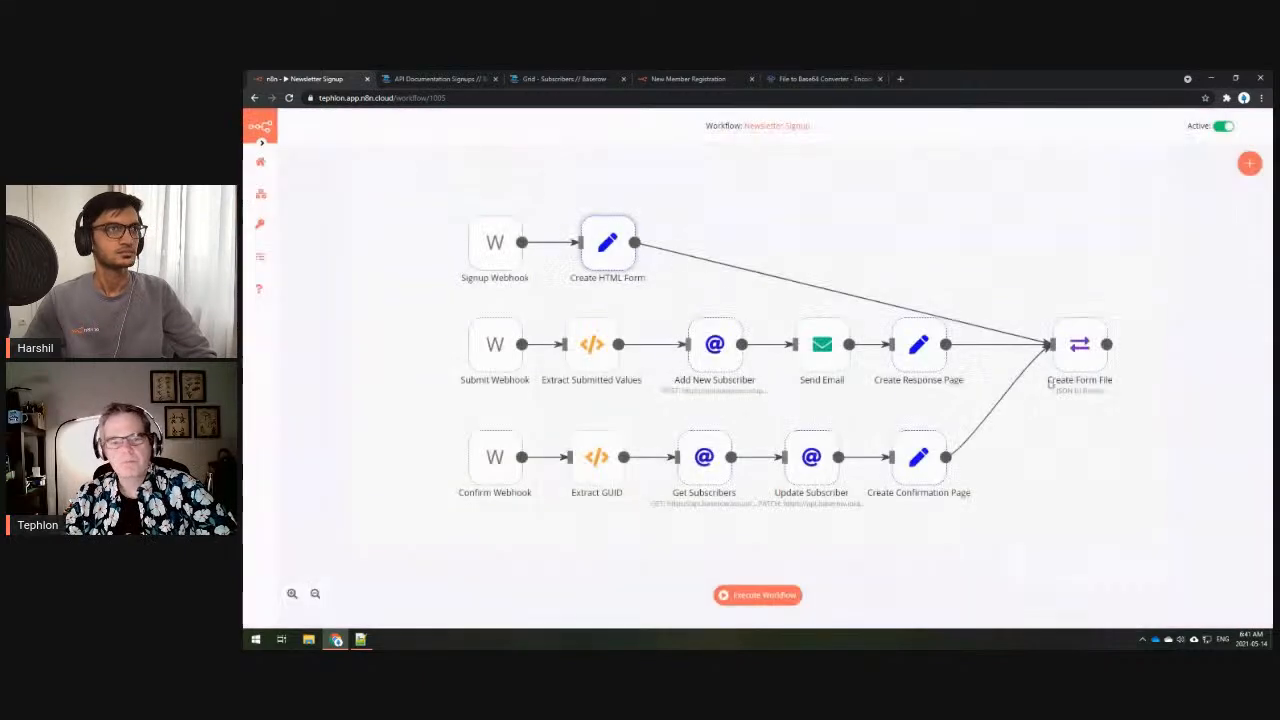
{"action": "double_click", "coordinate": [482, 256]}
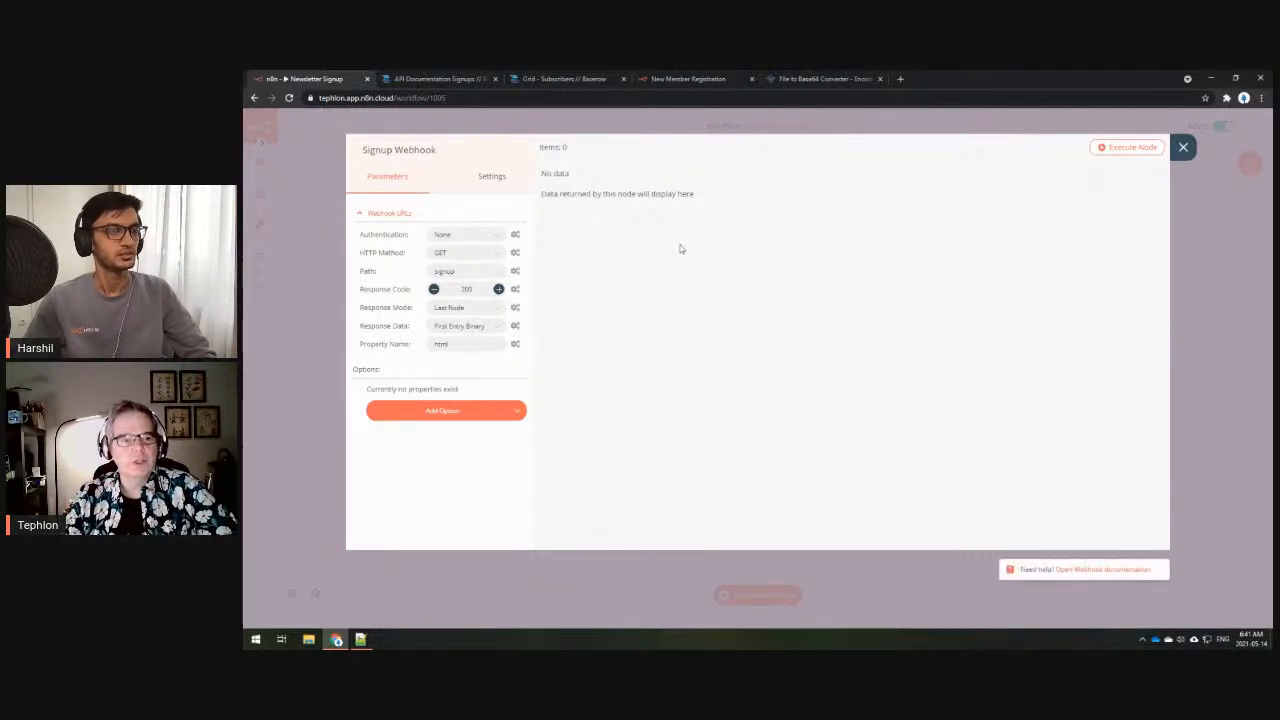
{"action": "left_click", "coordinate": [1184, 147]}
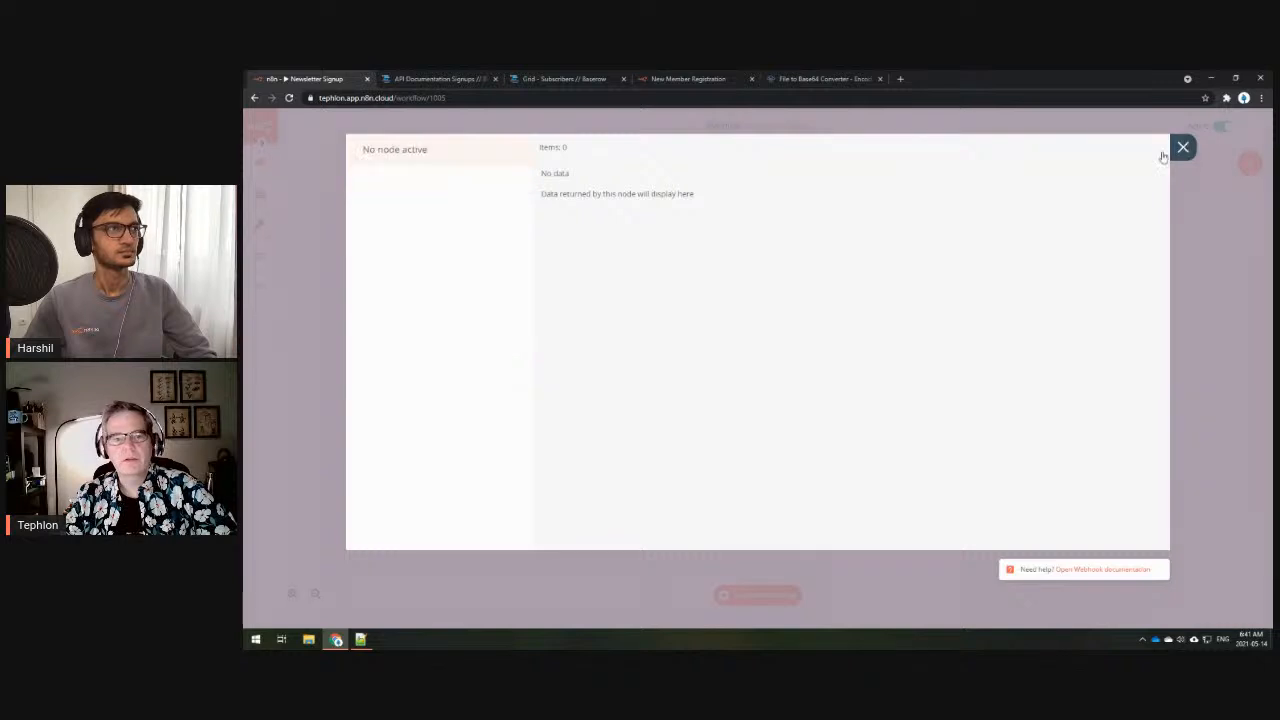
{"action": "left_click", "coordinate": [668, 80]}
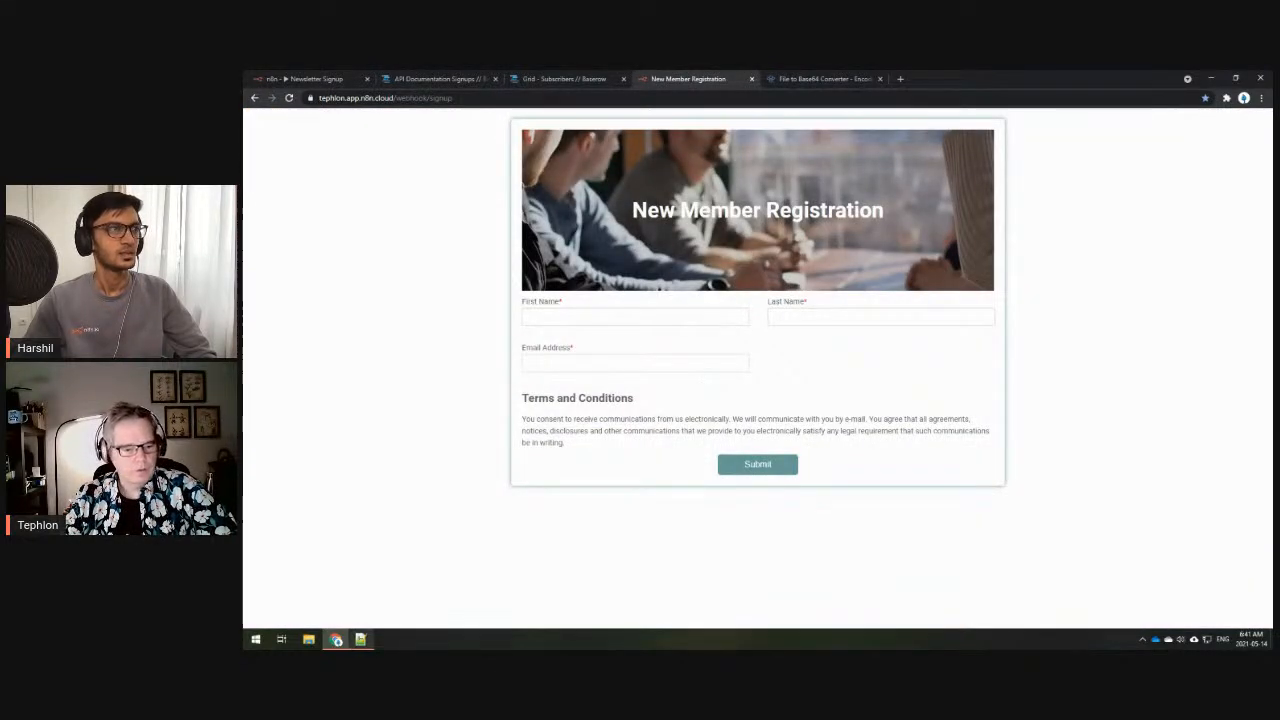
{"action": "left_click", "coordinate": [361, 640]}
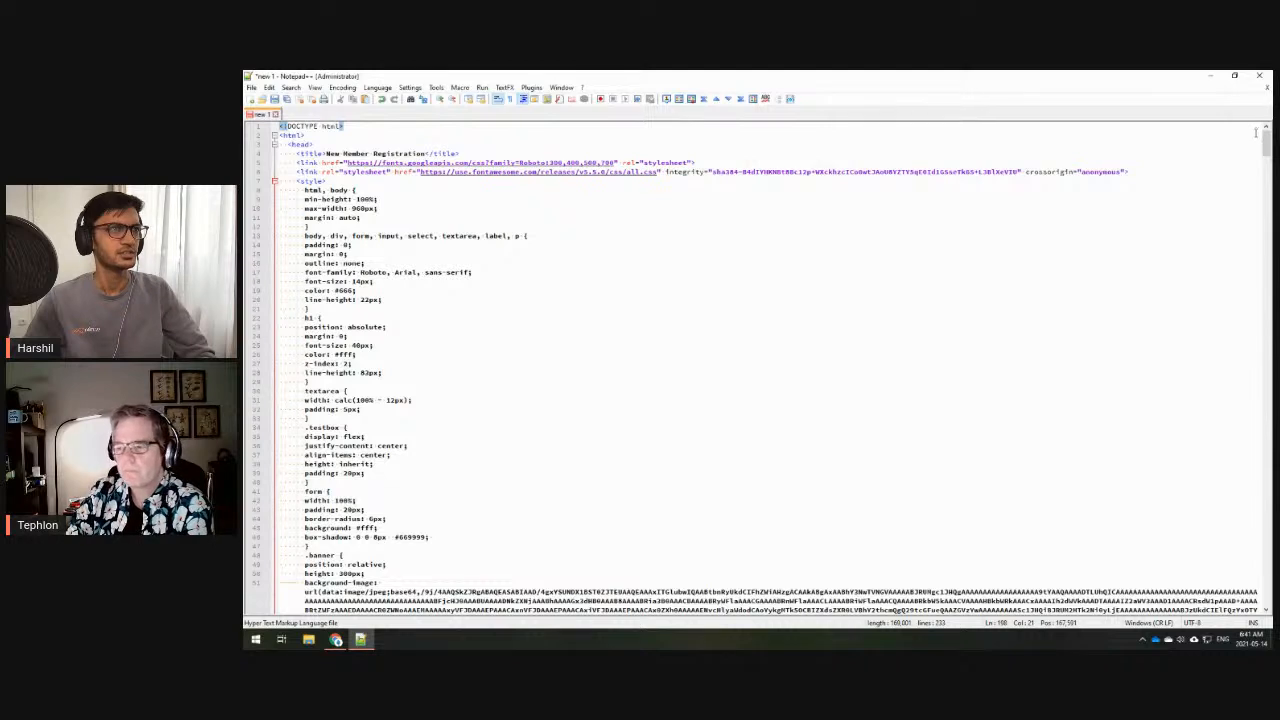
{"action": "left_click", "coordinate": [1211, 77]}
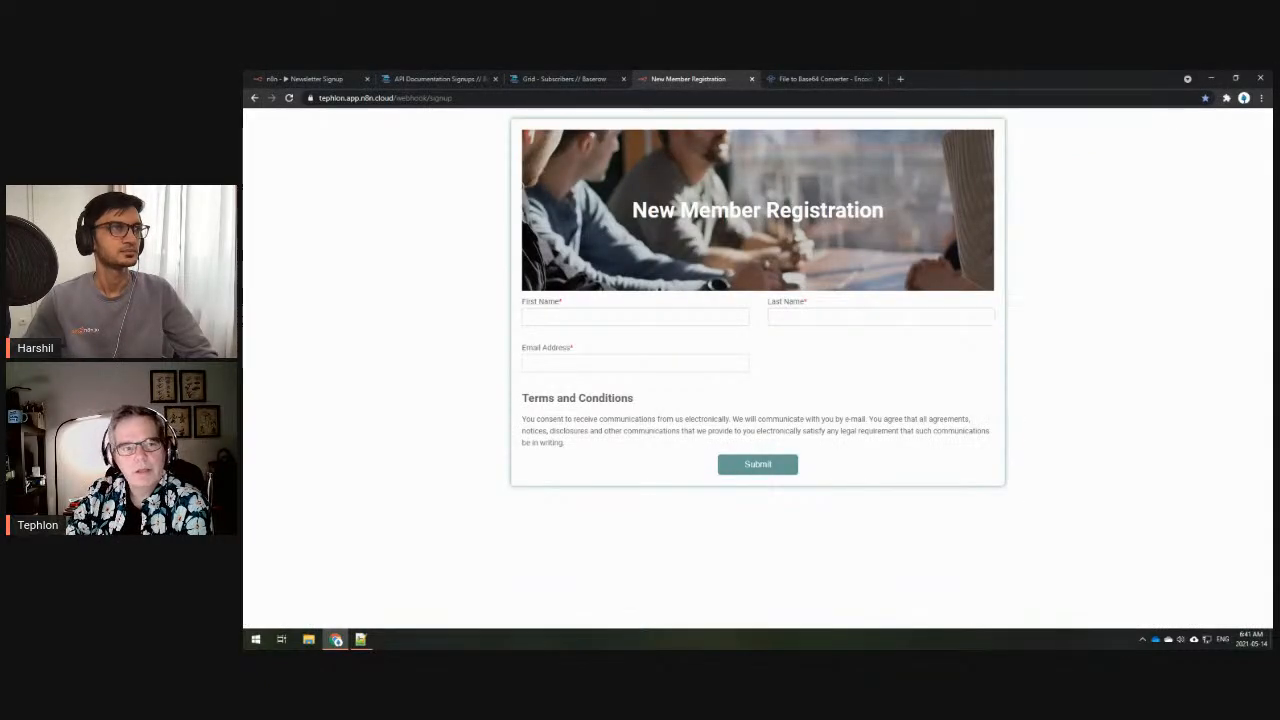
{"action": "left_click", "coordinate": [310, 79]}
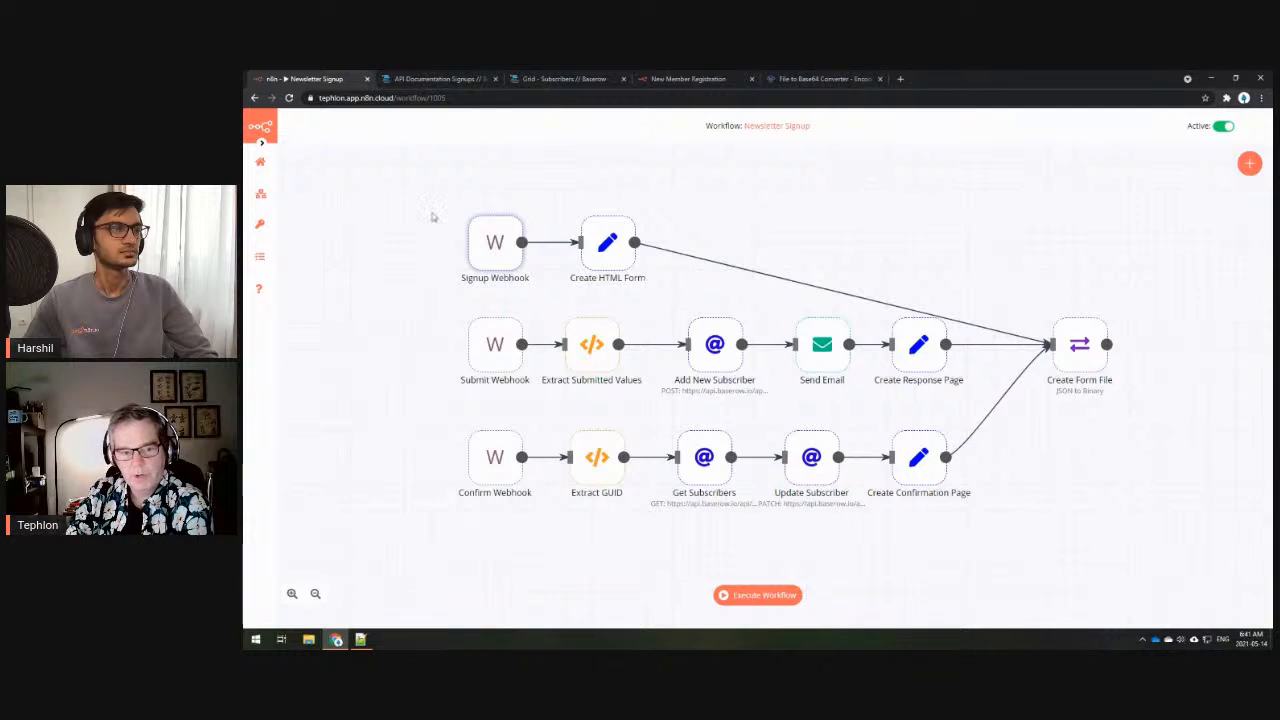
- Compare the registration form with the workflow, then open the Extract Submitted Values node's code
{"action": "left_click", "coordinate": [690, 79]}
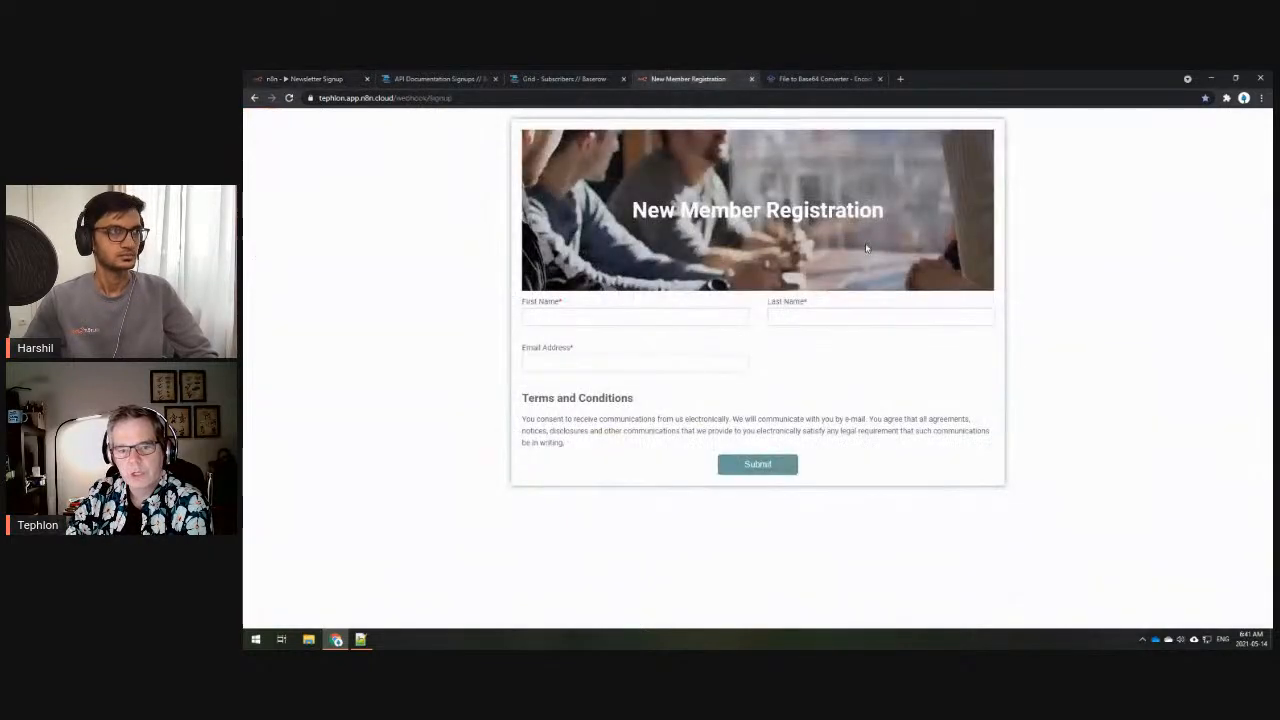
{"action": "left_click", "coordinate": [335, 80]}
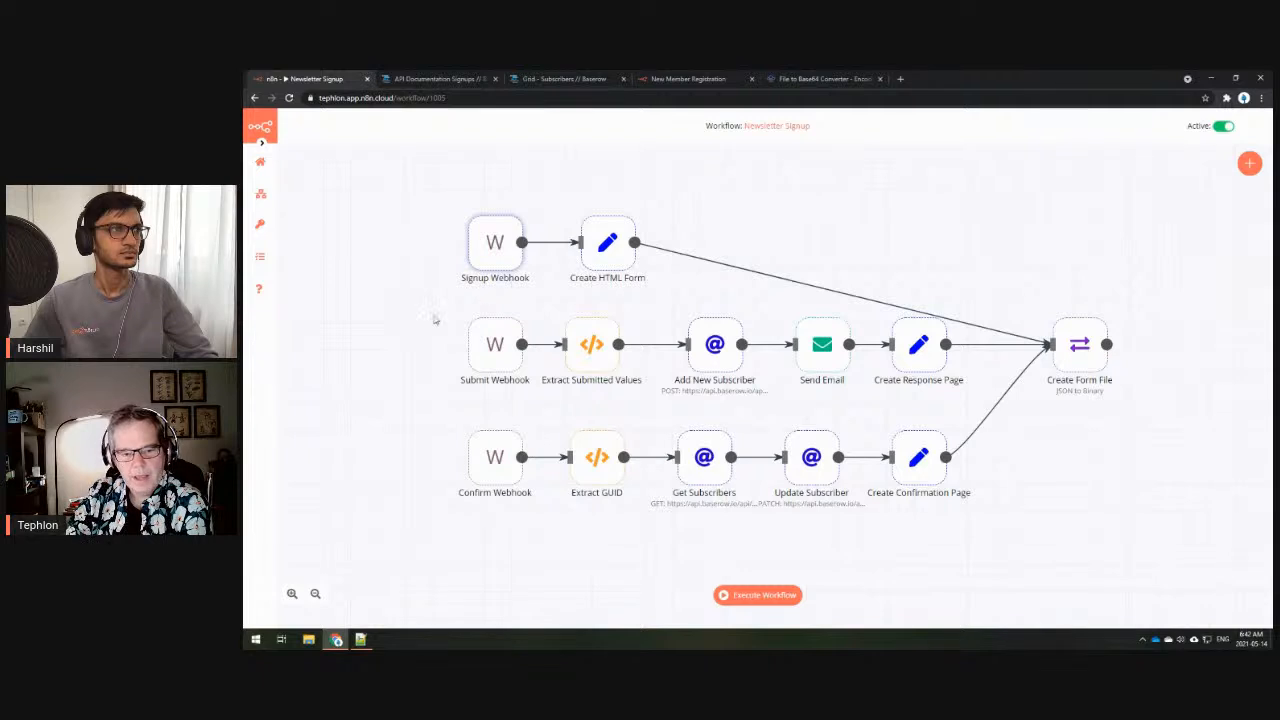
{"action": "left_click", "coordinate": [689, 79]}
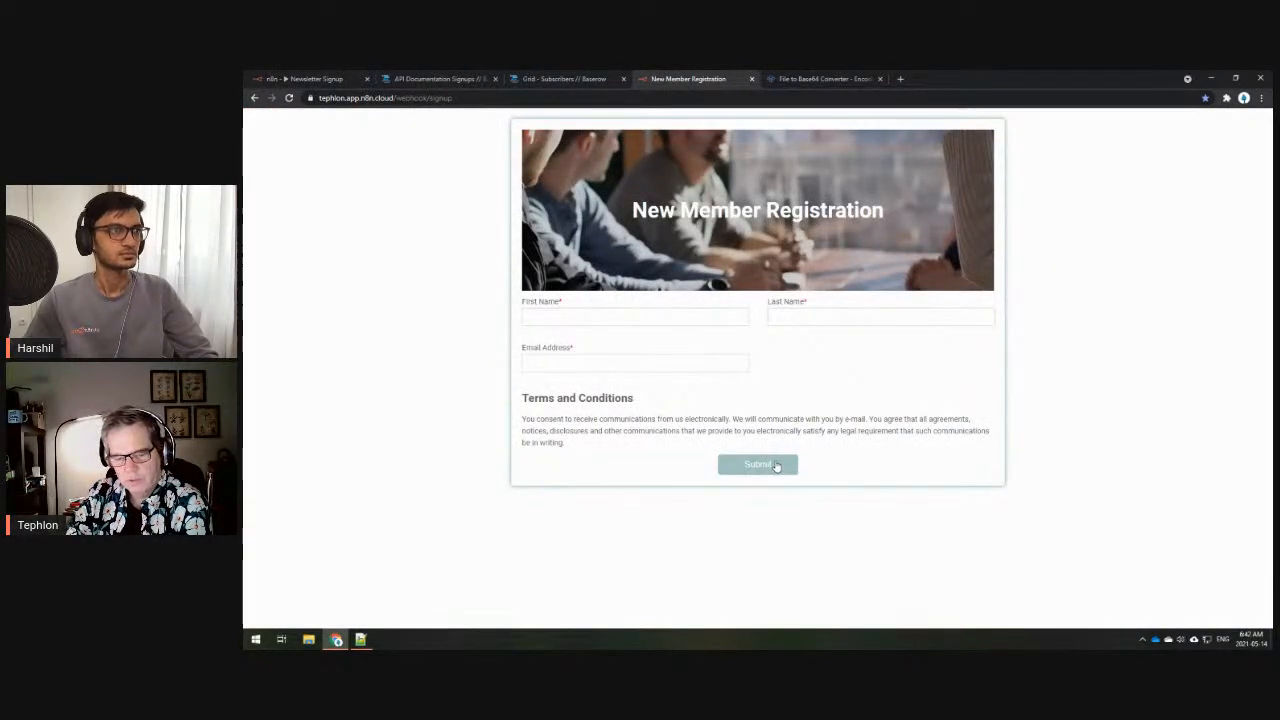
{"action": "left_click", "coordinate": [308, 79]}
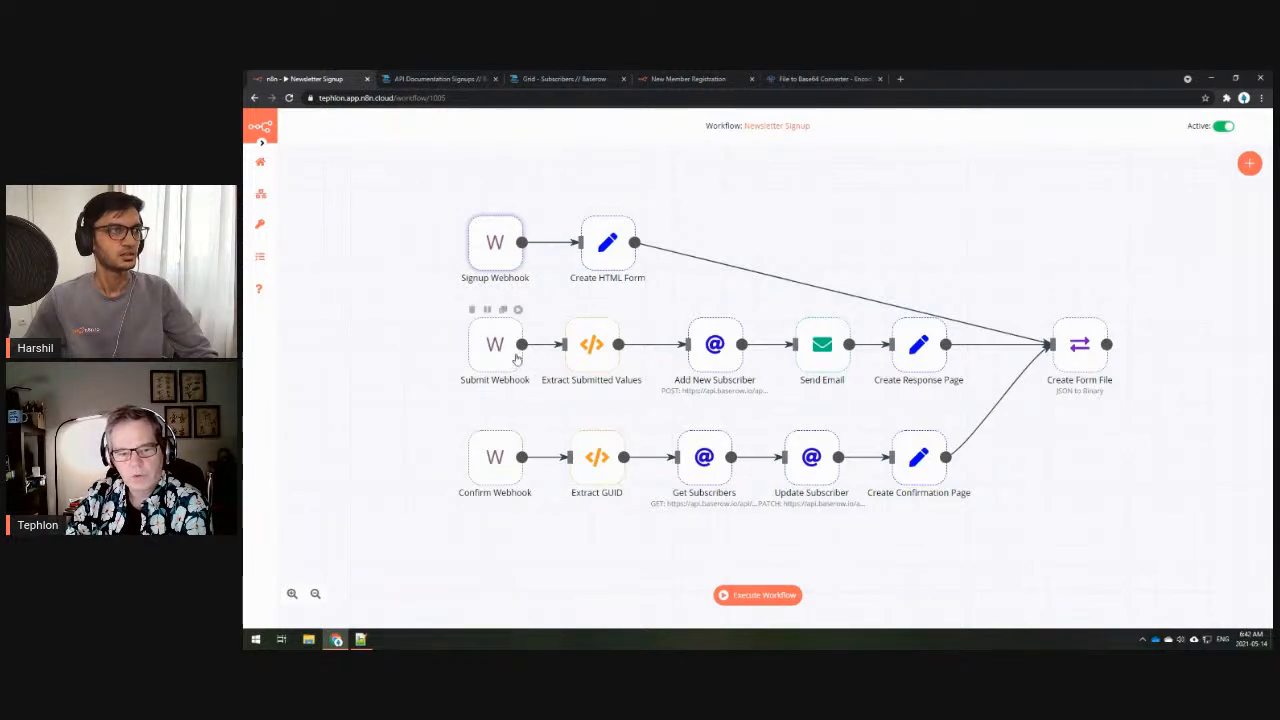
{"action": "double_click", "coordinate": [592, 349]}
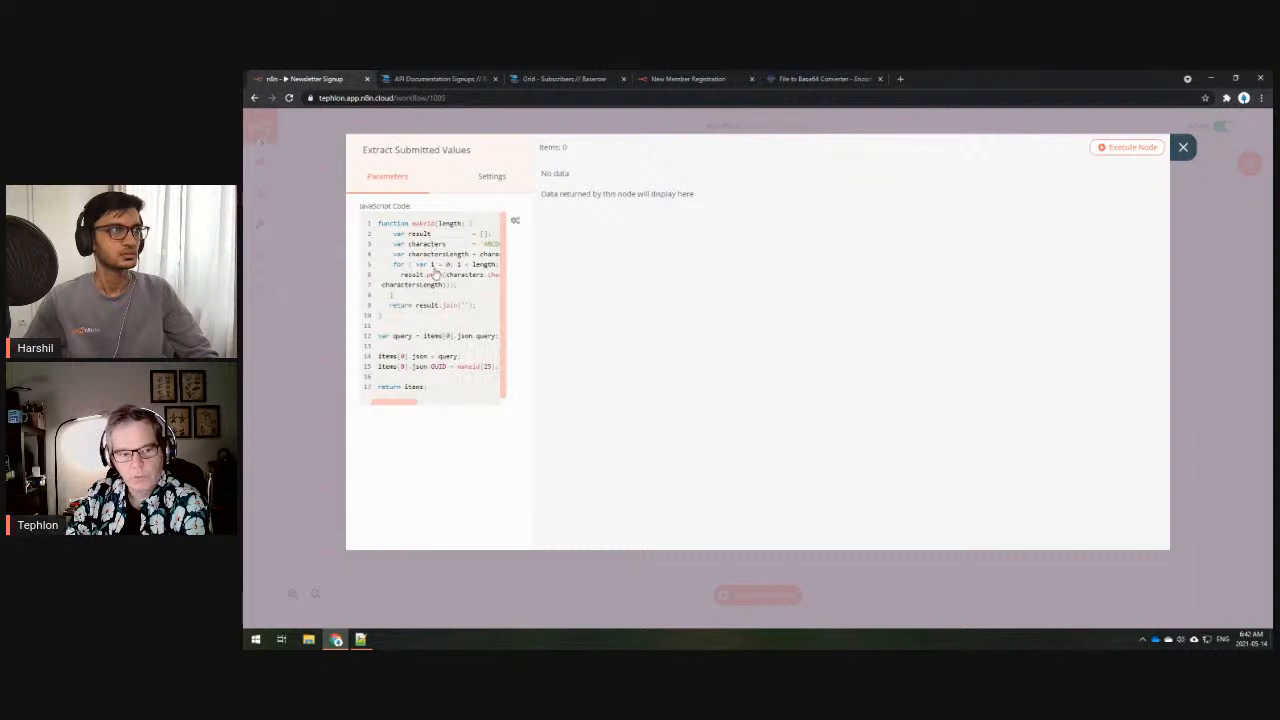
- Read the Extract Submitted Values JavaScript in the full-size editor, then close the node
{"action": "left_click", "coordinate": [433, 265]}
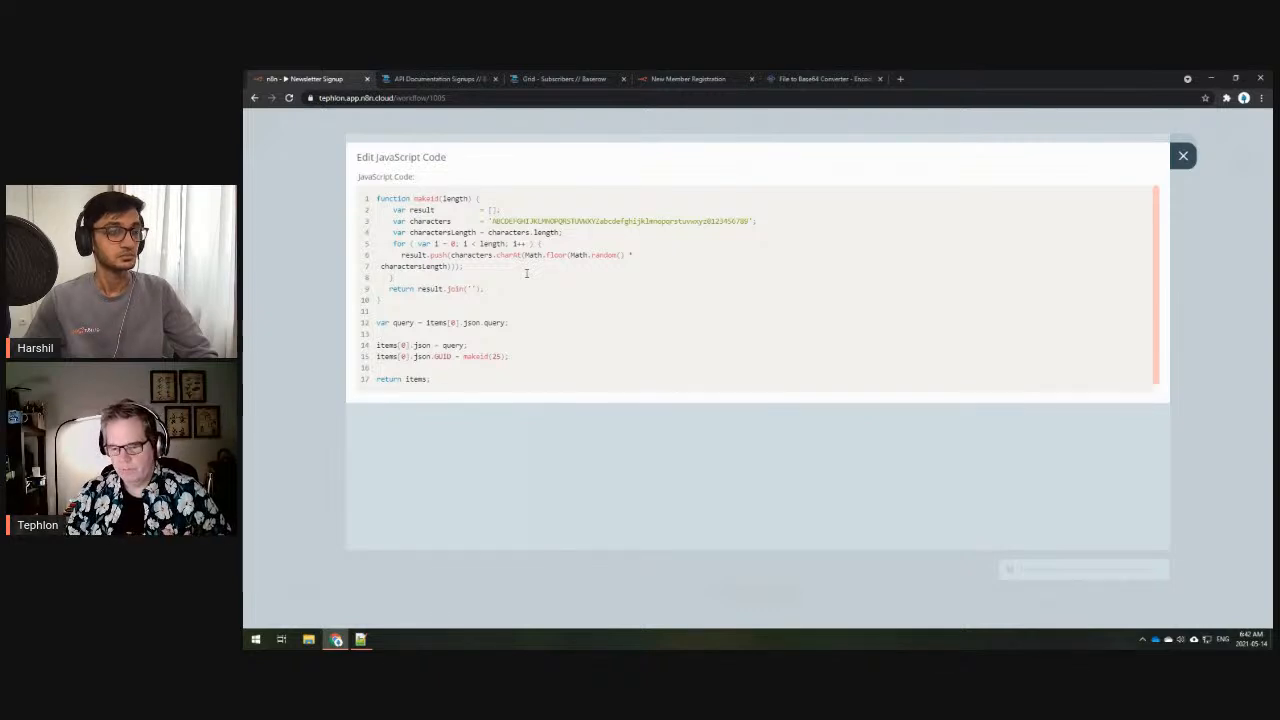
{"action": "left_click", "coordinate": [1182, 156]}
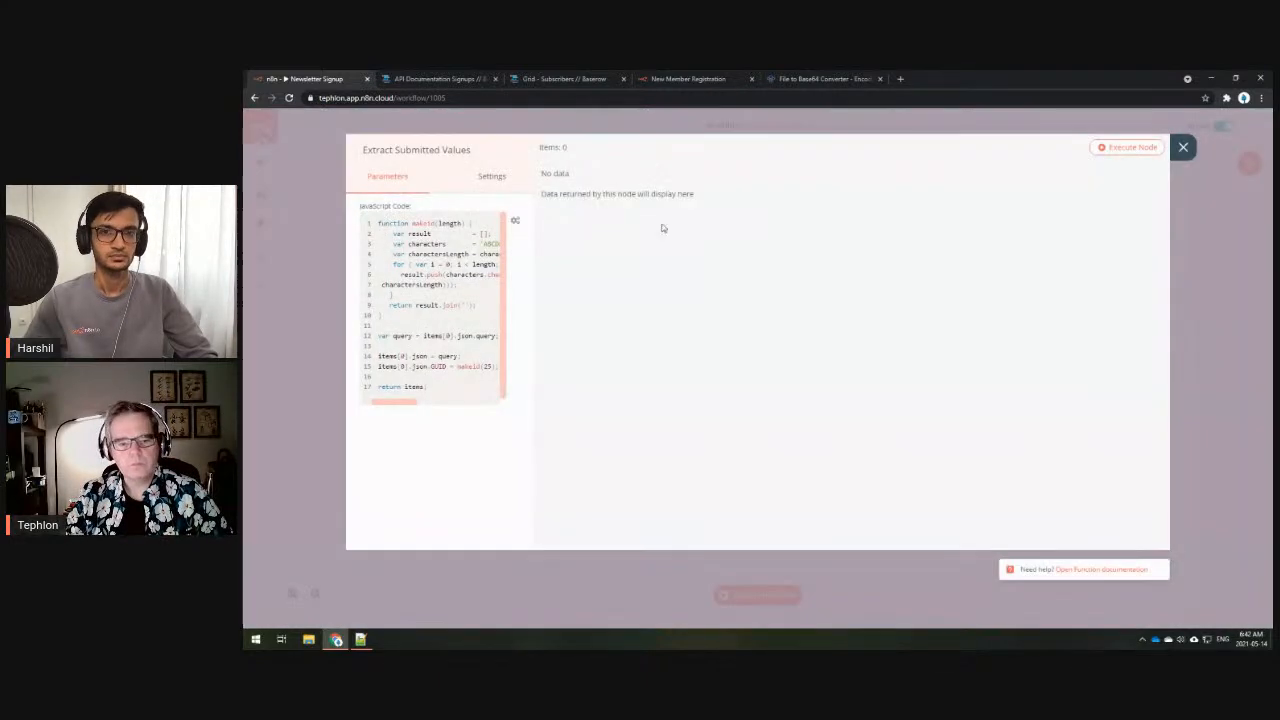
{"action": "left_click", "coordinate": [1183, 148]}
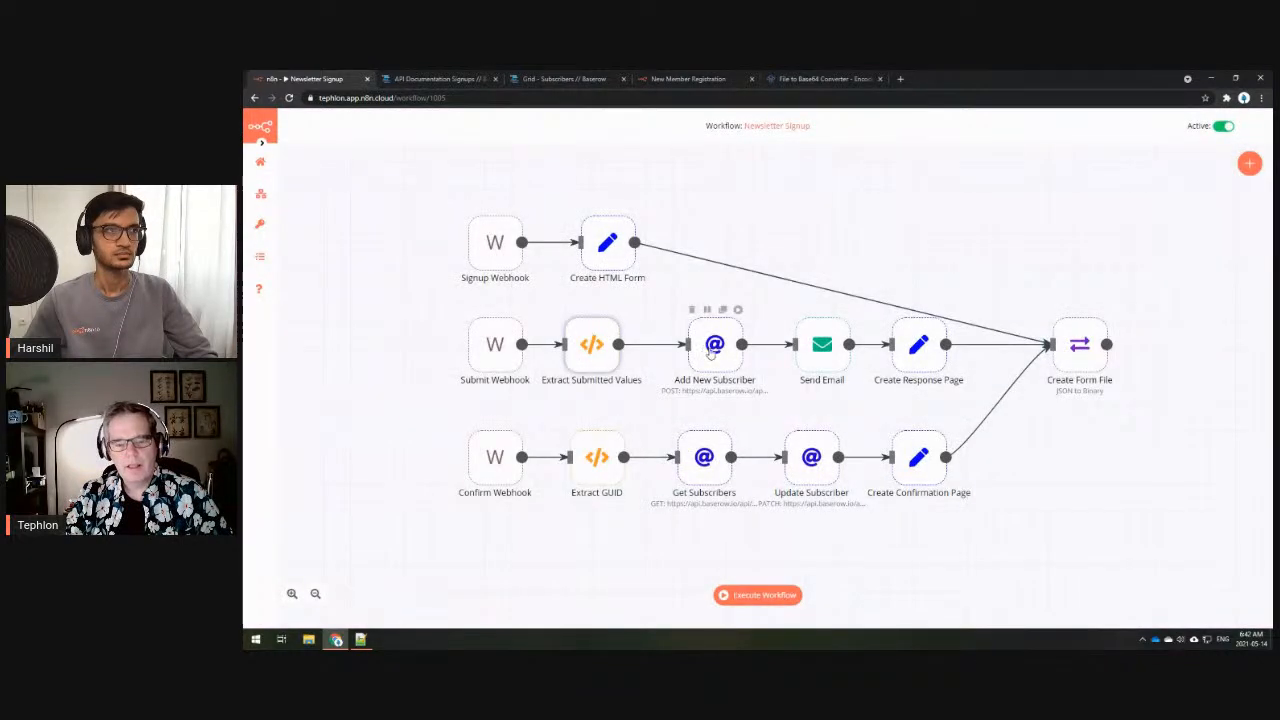
{"action": "double_click", "coordinate": [710, 350]}
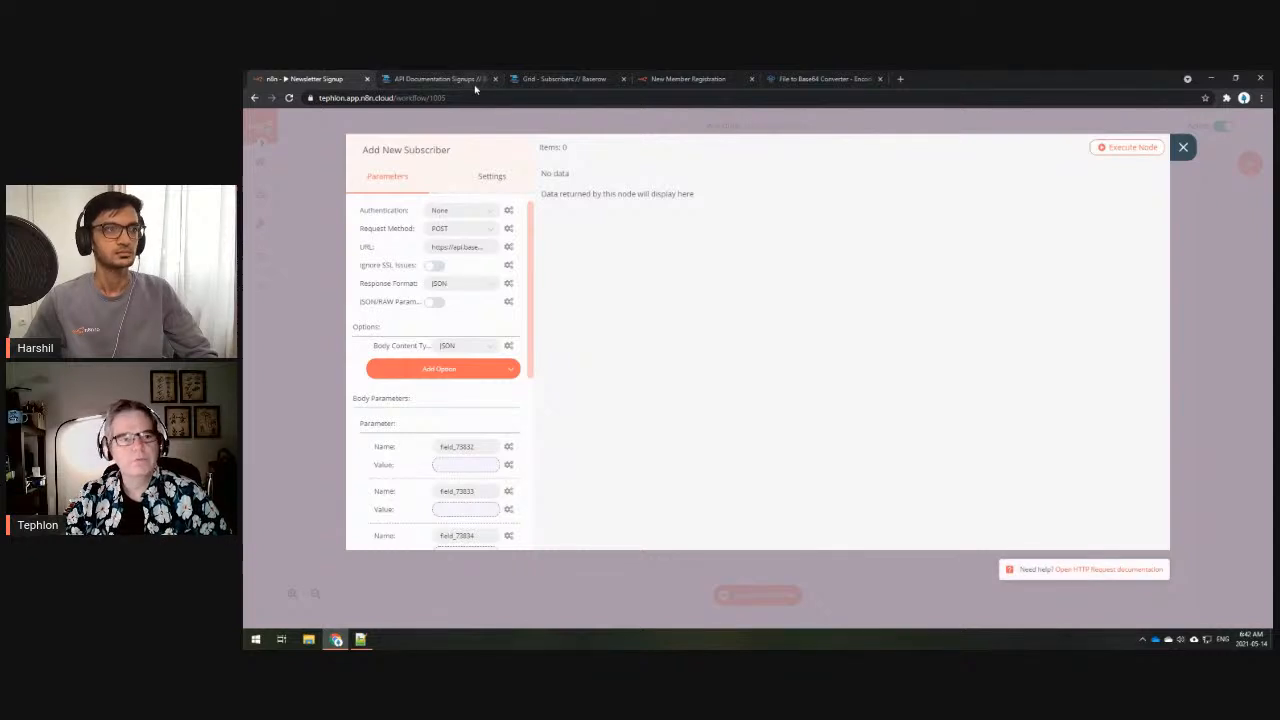
{"action": "left_click", "coordinate": [562, 80]}
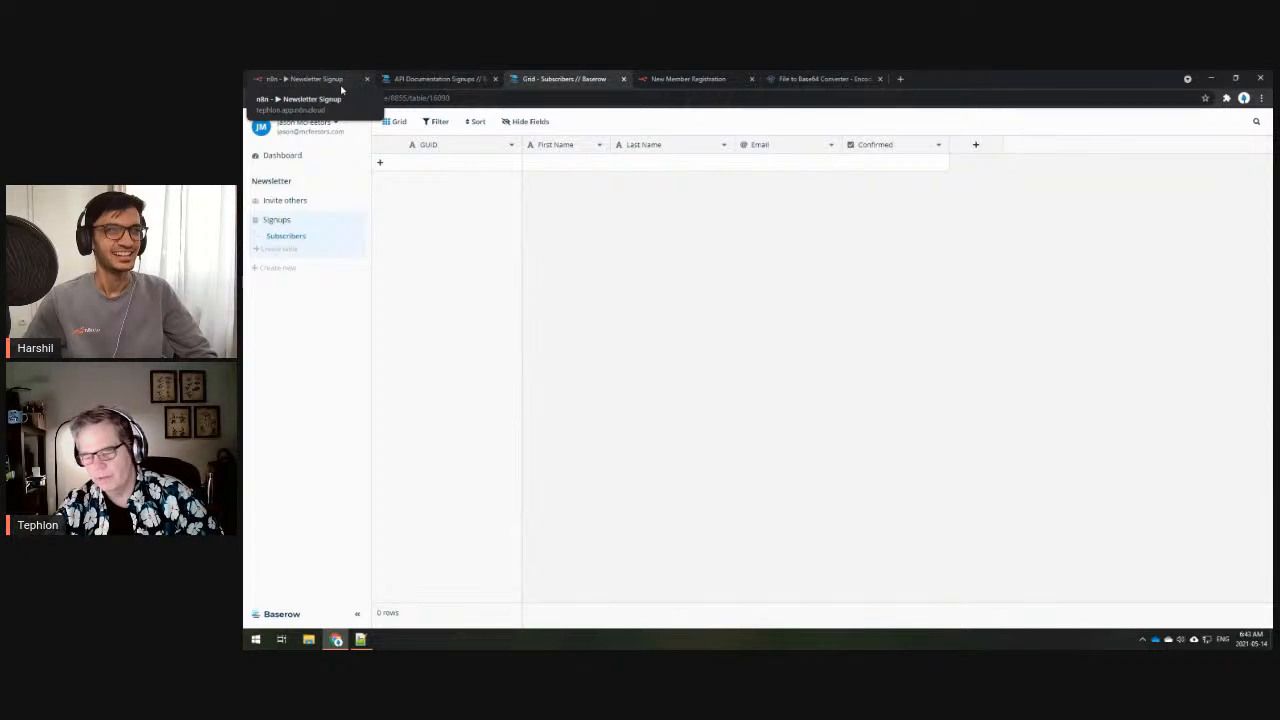
{"action": "left_click", "coordinate": [335, 81]}
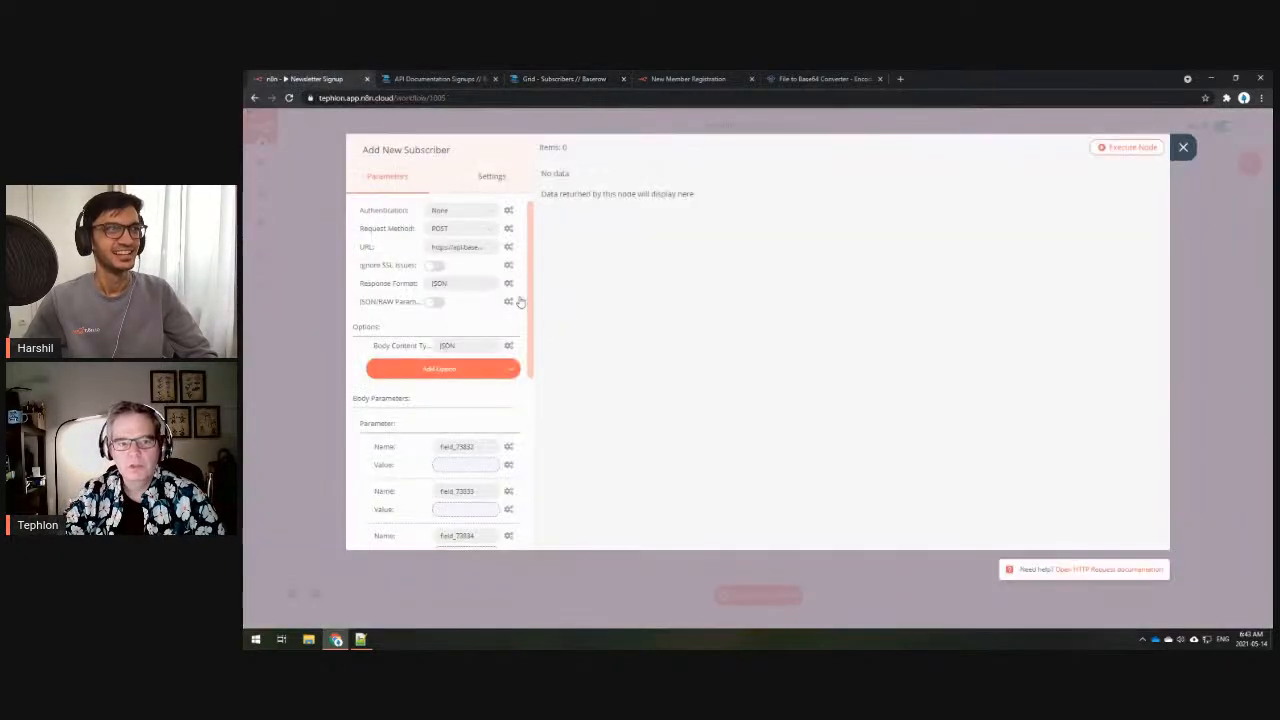
{"action": "left_click", "coordinate": [1184, 148]}
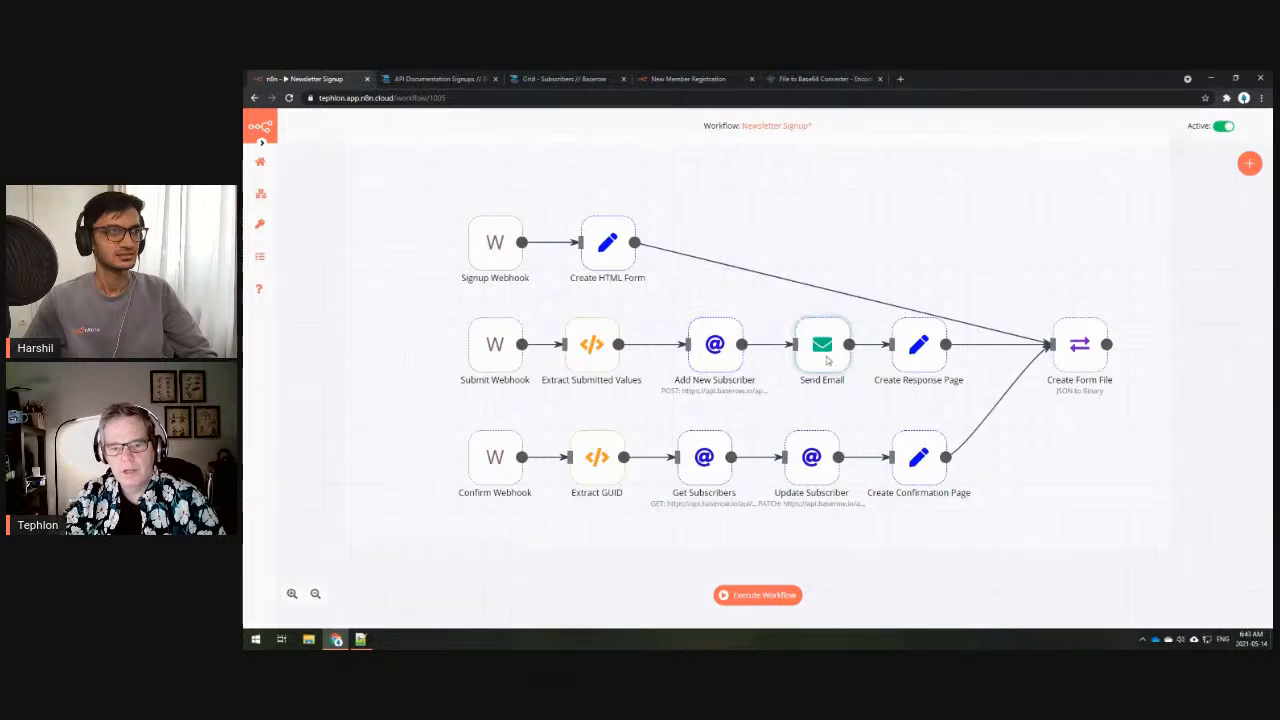
{"action": "double_click", "coordinate": [824, 356]}
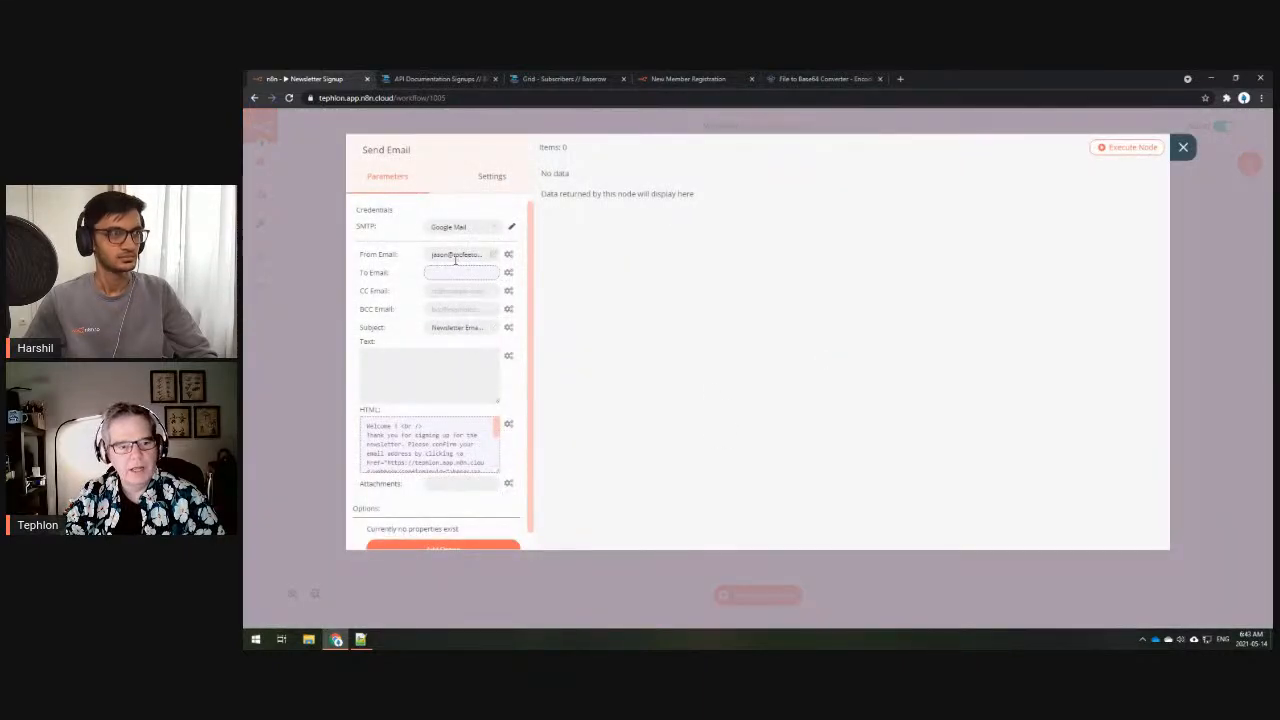
{"action": "left_click", "coordinate": [428, 444]}
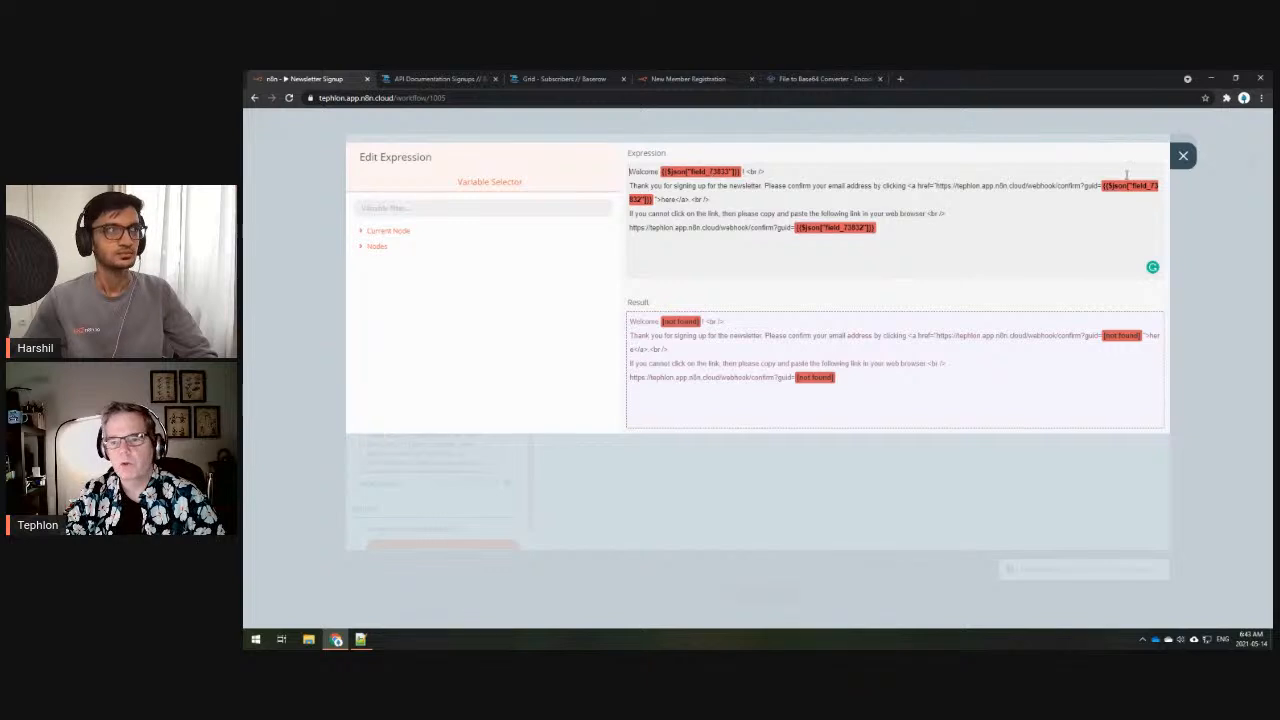
{"action": "left_click", "coordinate": [1183, 155]}
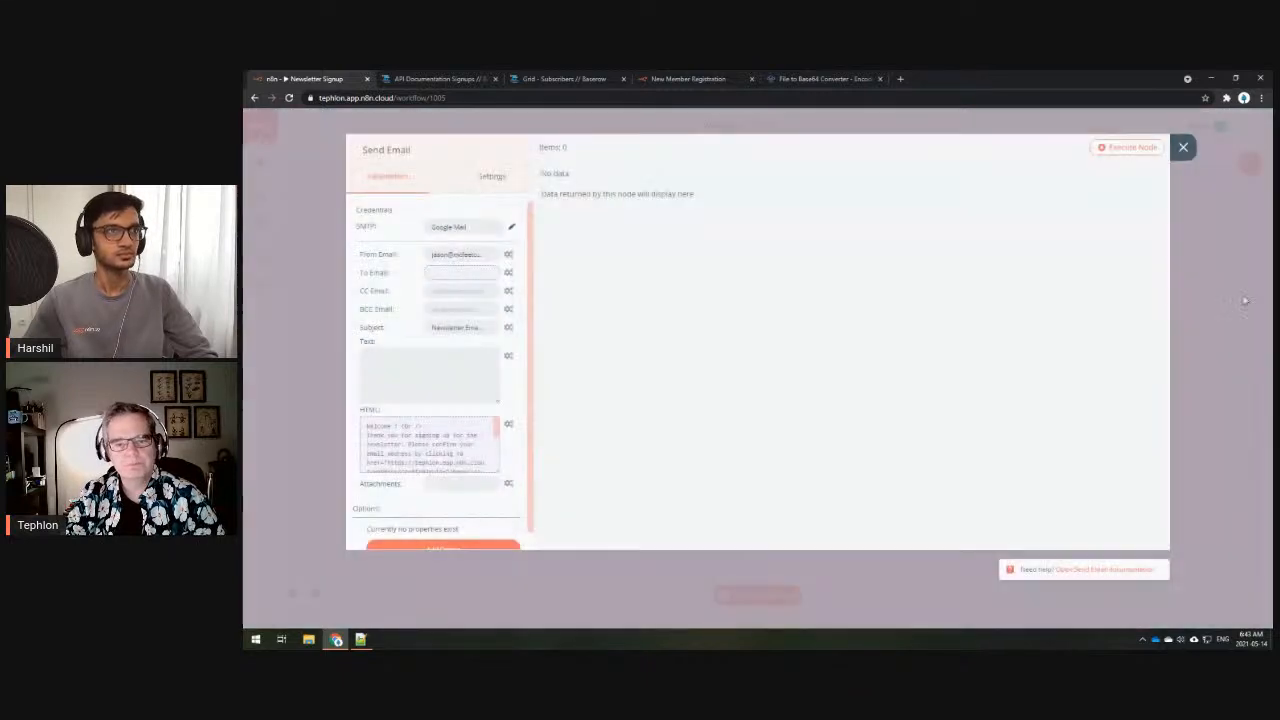
{"action": "left_click", "coordinate": [1182, 148]}
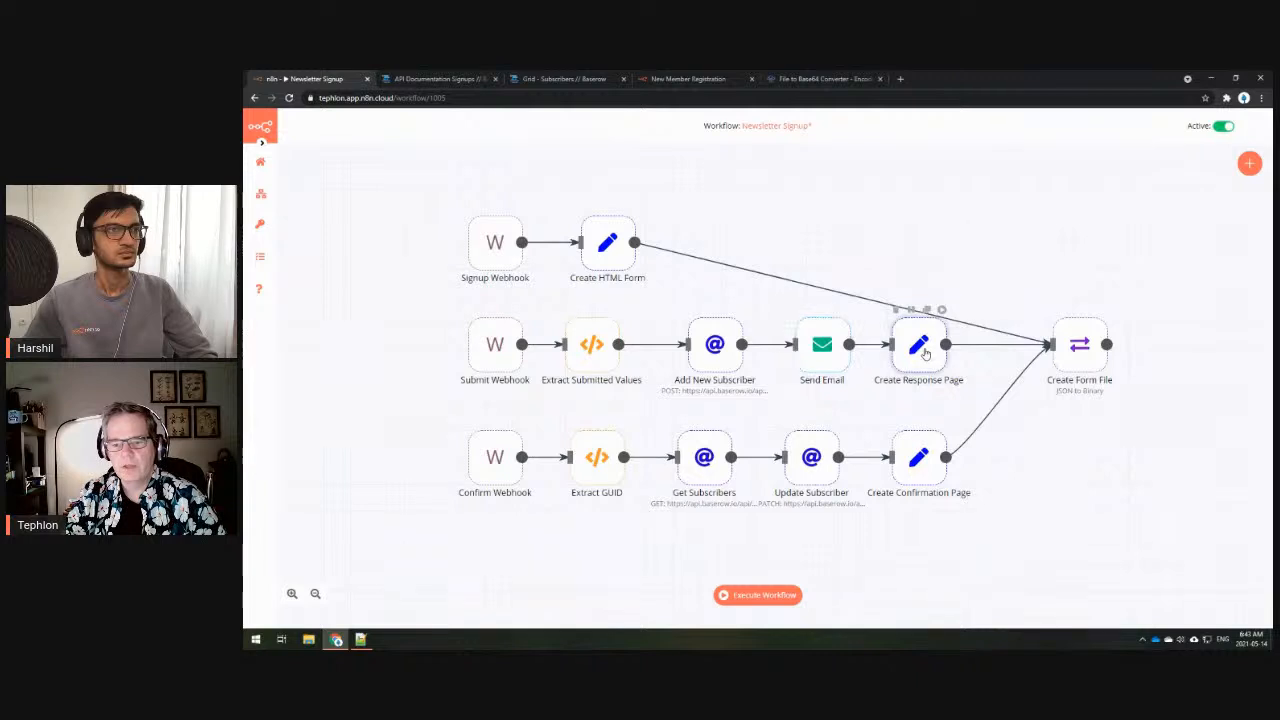
{"action": "double_click", "coordinate": [925, 353]}
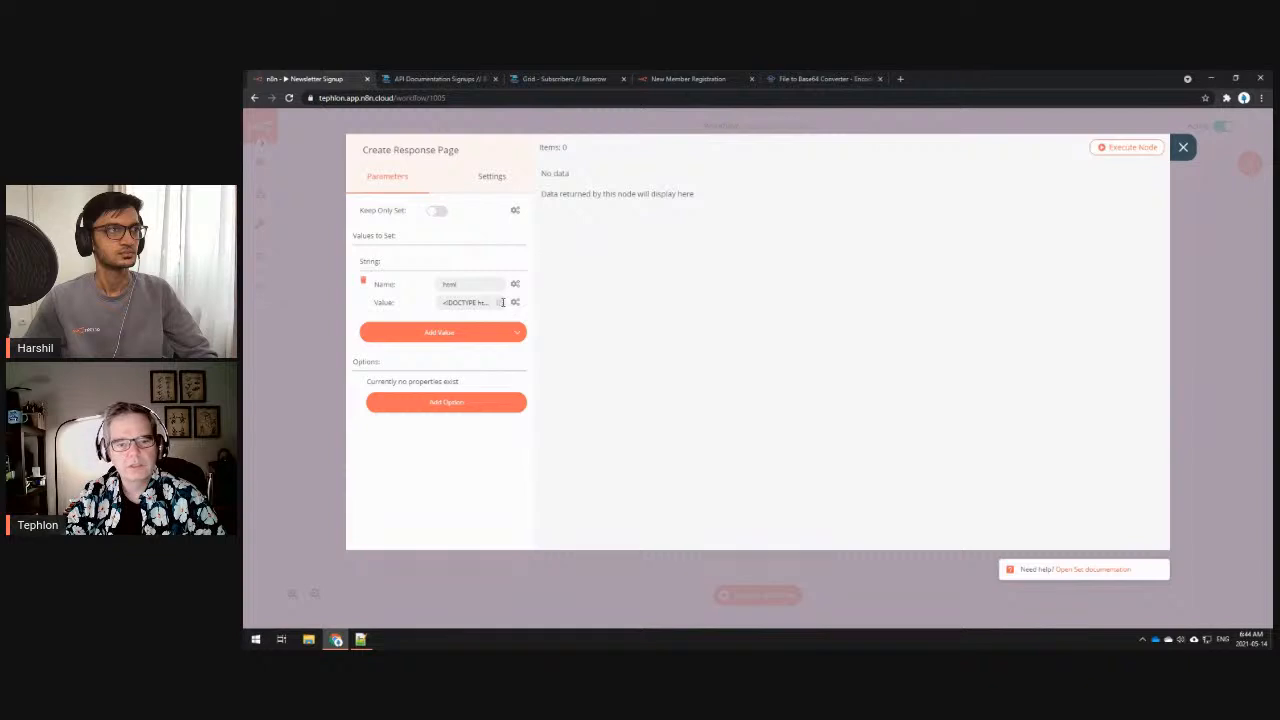
{"action": "left_click", "coordinate": [501, 302]}
{"action": "scroll", "coordinate": [849, 307], "scroll_direction": "up", "scroll_amount": 10}
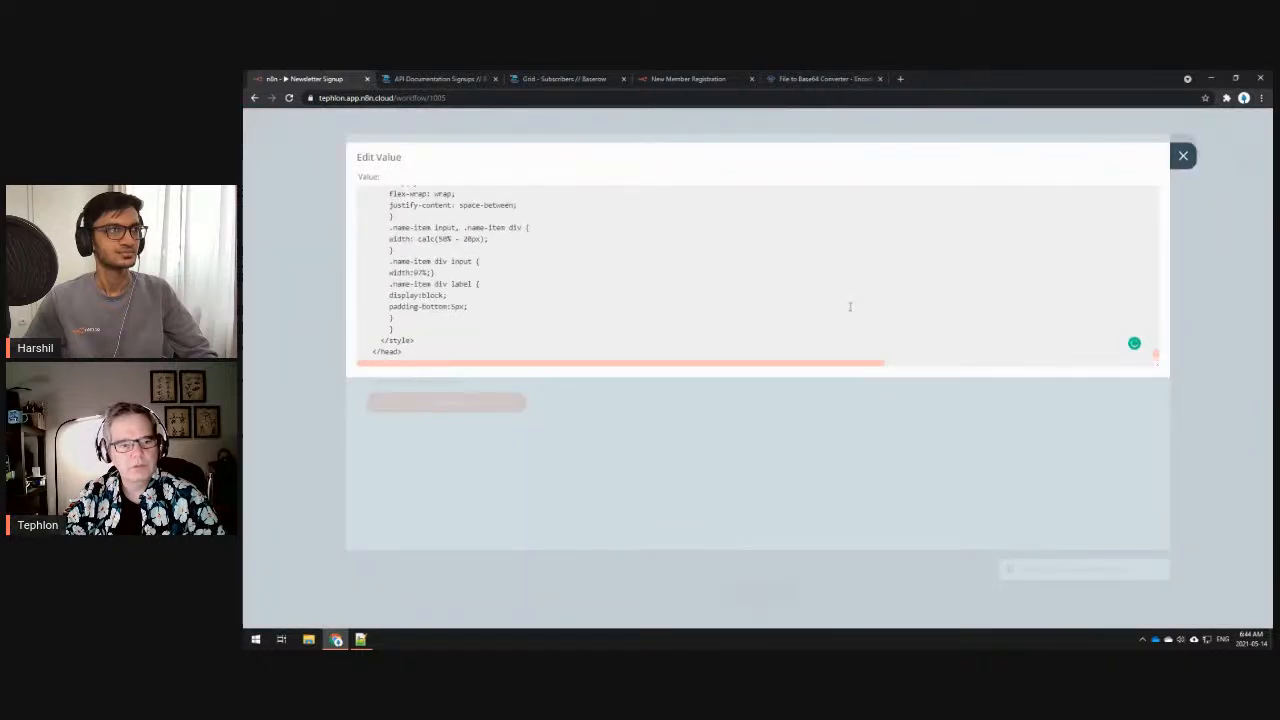
{"action": "scroll", "coordinate": [849, 300], "scroll_direction": "down", "scroll_amount": 10}
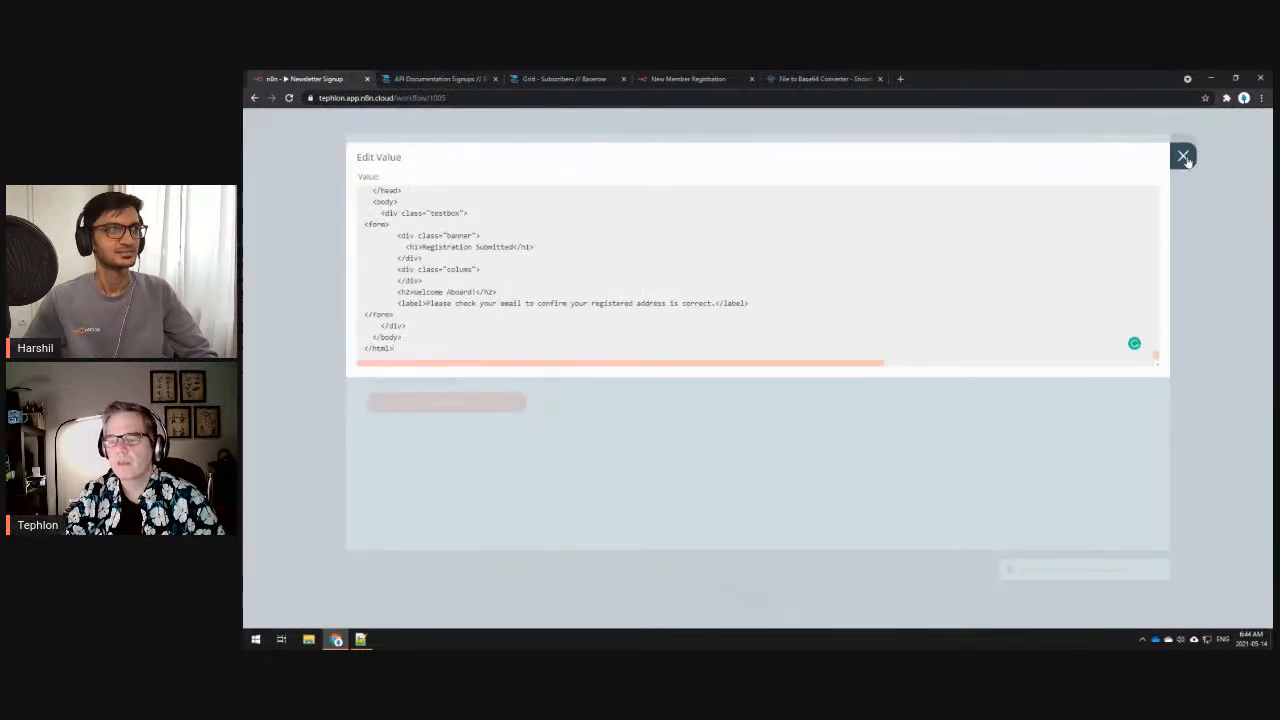
{"action": "left_click", "coordinate": [1183, 155]}
{"action": "left_click", "coordinate": [1183, 150]}
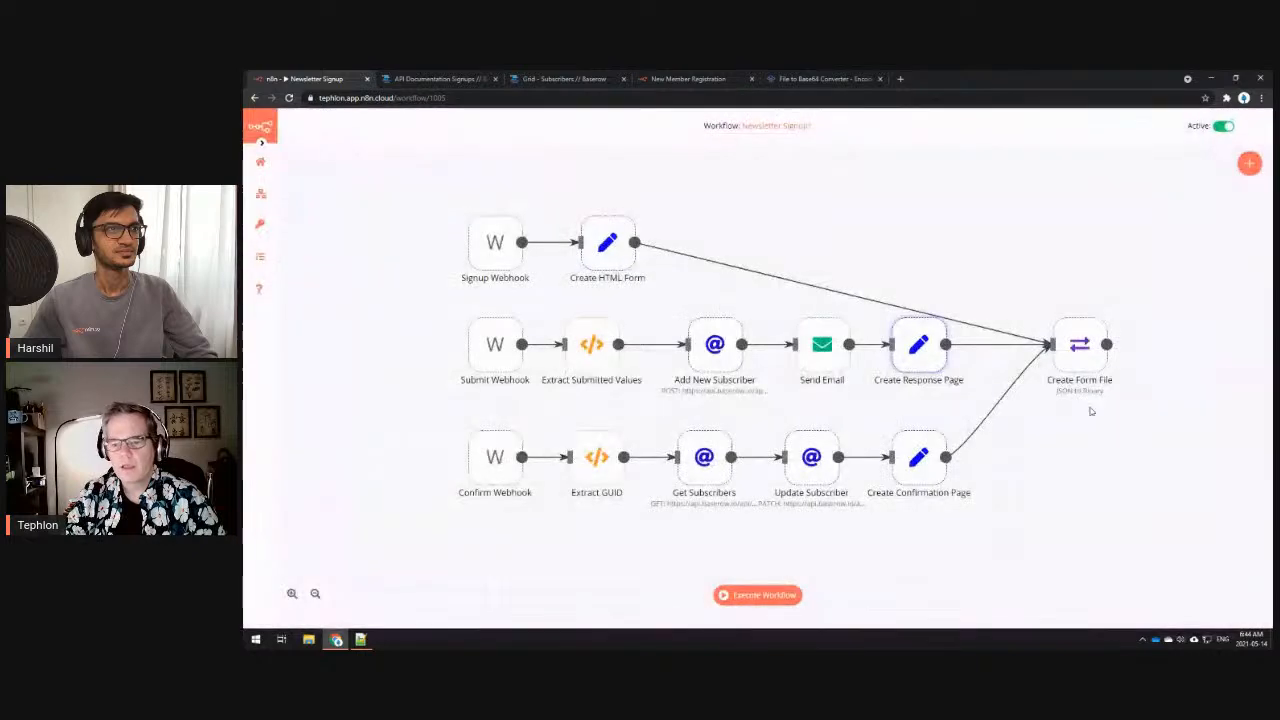
{"action": "double_click", "coordinate": [1080, 352]}
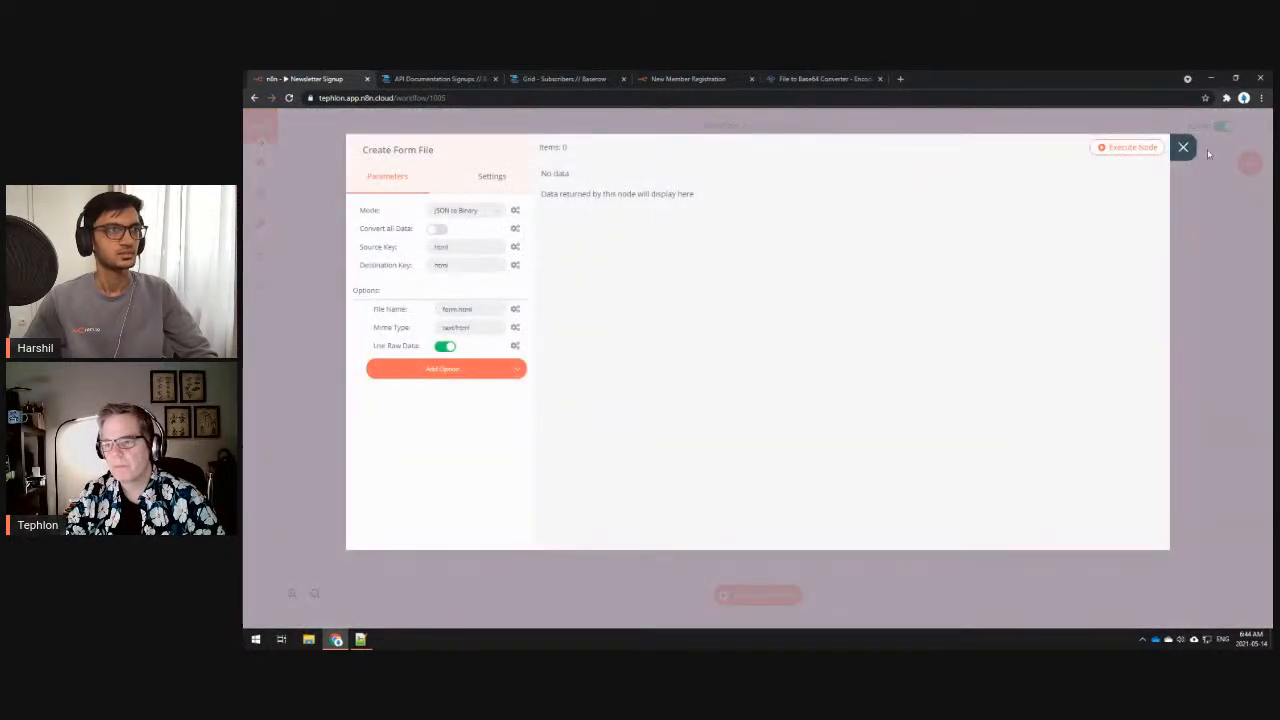
- Close the Create Form File settings and open the Extract Submitted Values node
{"action": "left_click", "coordinate": [1183, 148]}
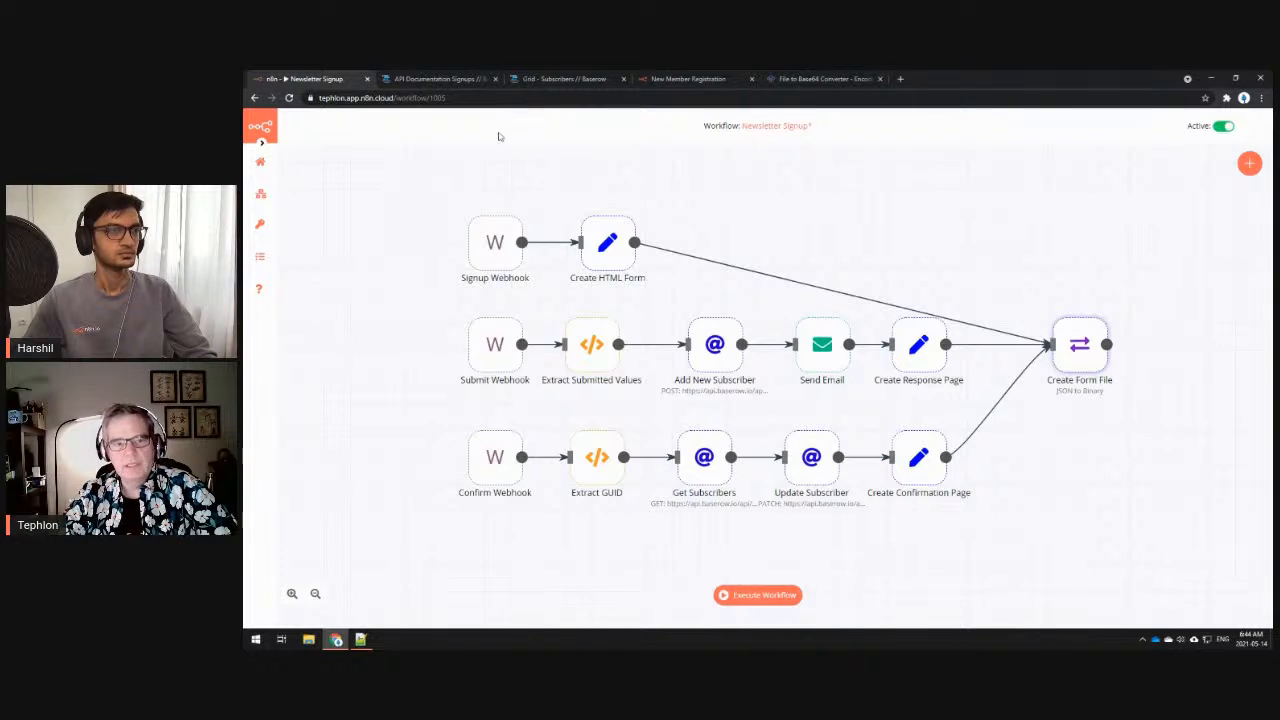
{"action": "mouse_move", "coordinate": [502, 470]}
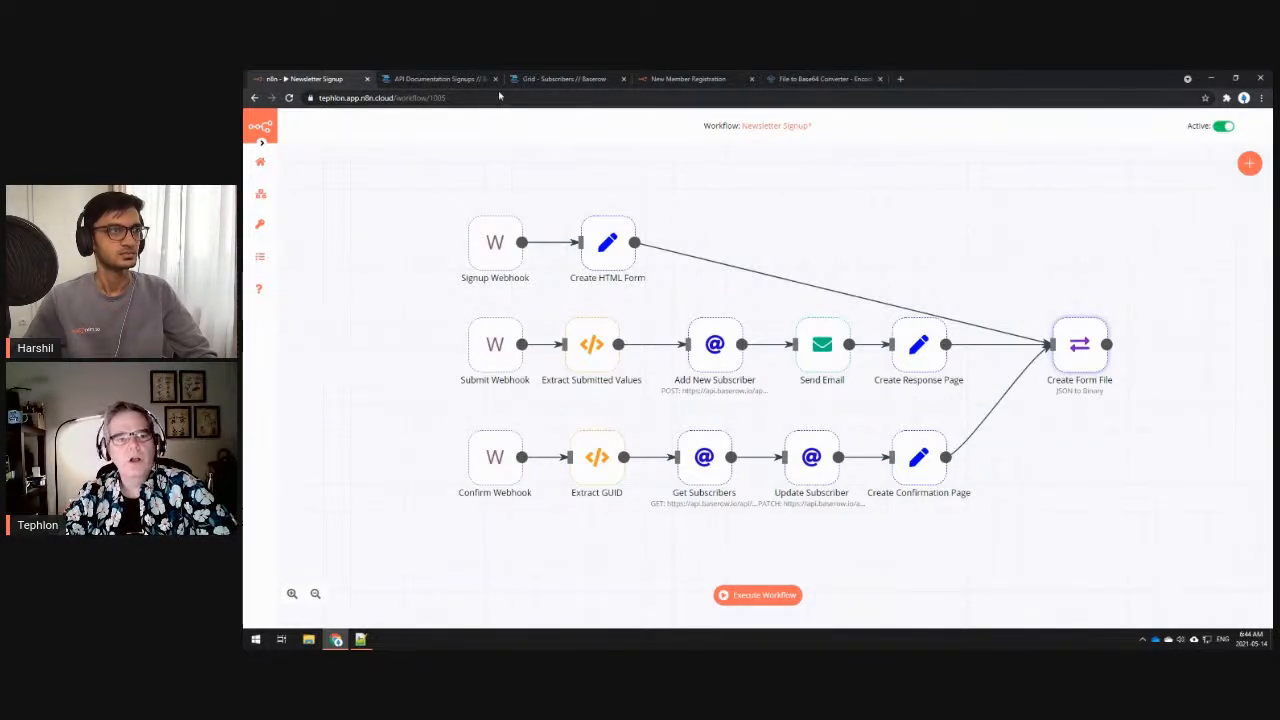
{"action": "mouse_move", "coordinate": [572, 354]}
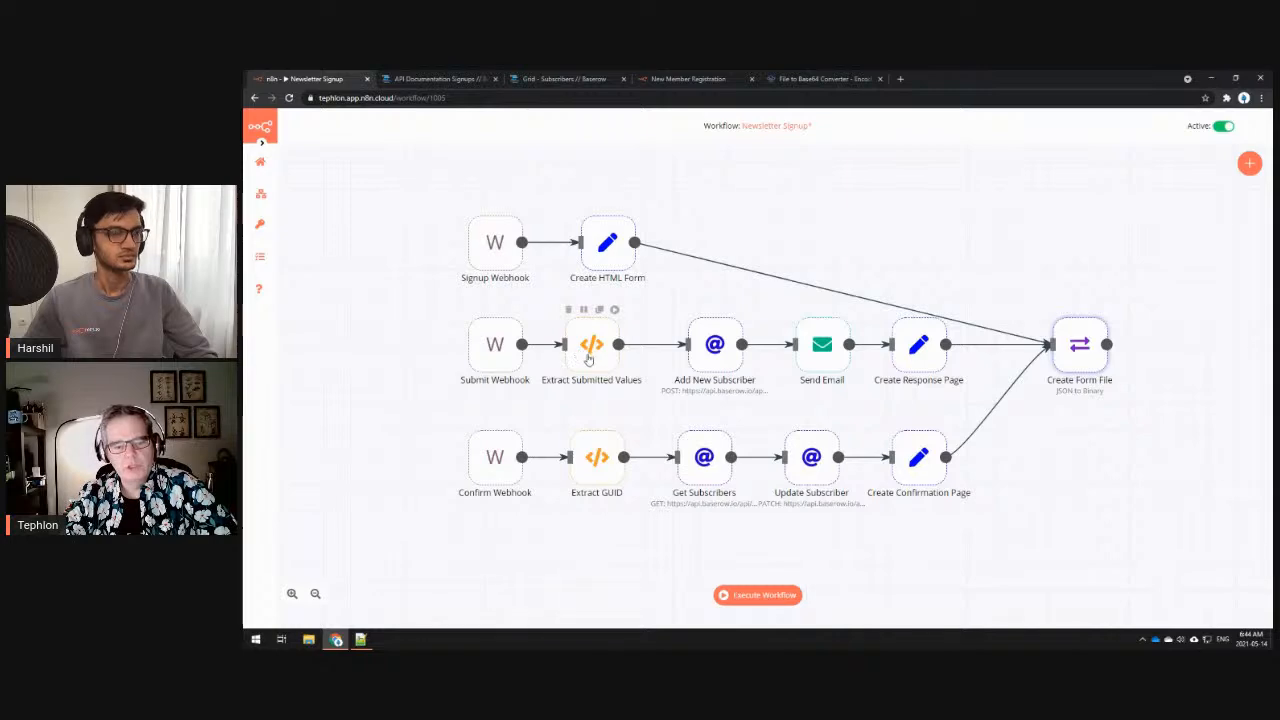
{"action": "double_click", "coordinate": [596, 358]}
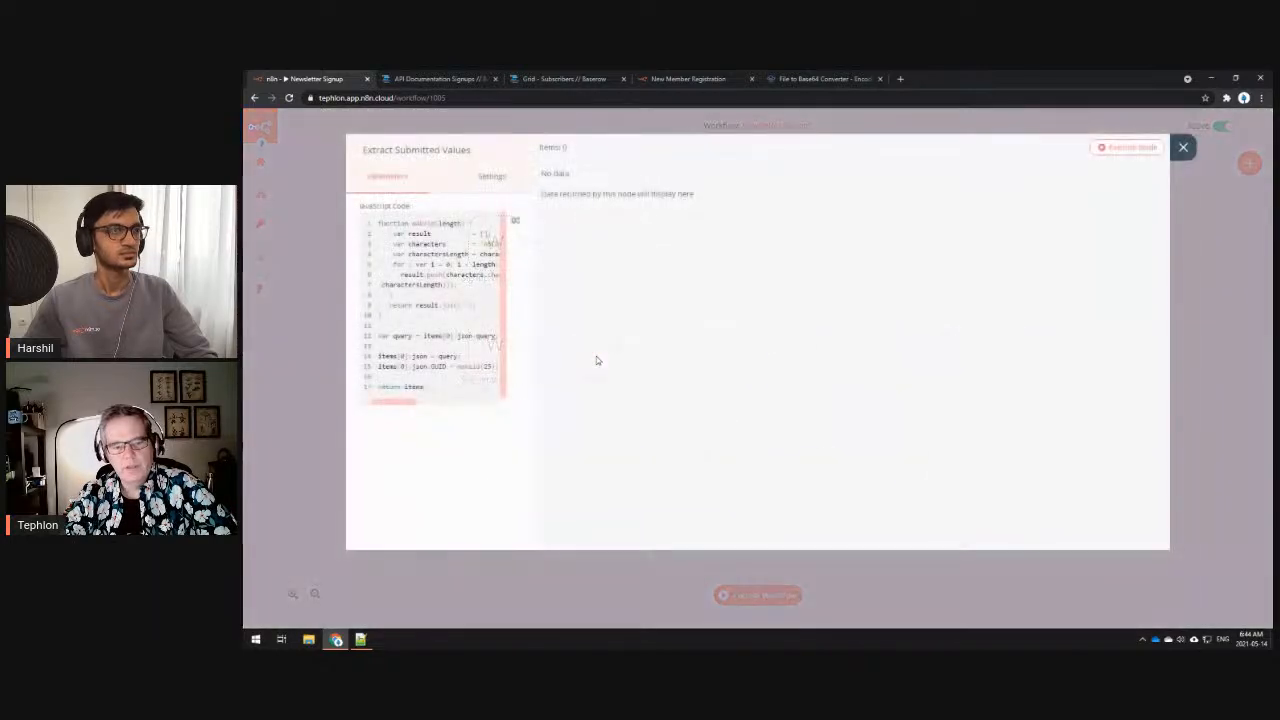
- Reread the Extract Submitted Values script, close it, and open the Get Subscribers node
{"action": "left_click", "coordinate": [452, 292]}
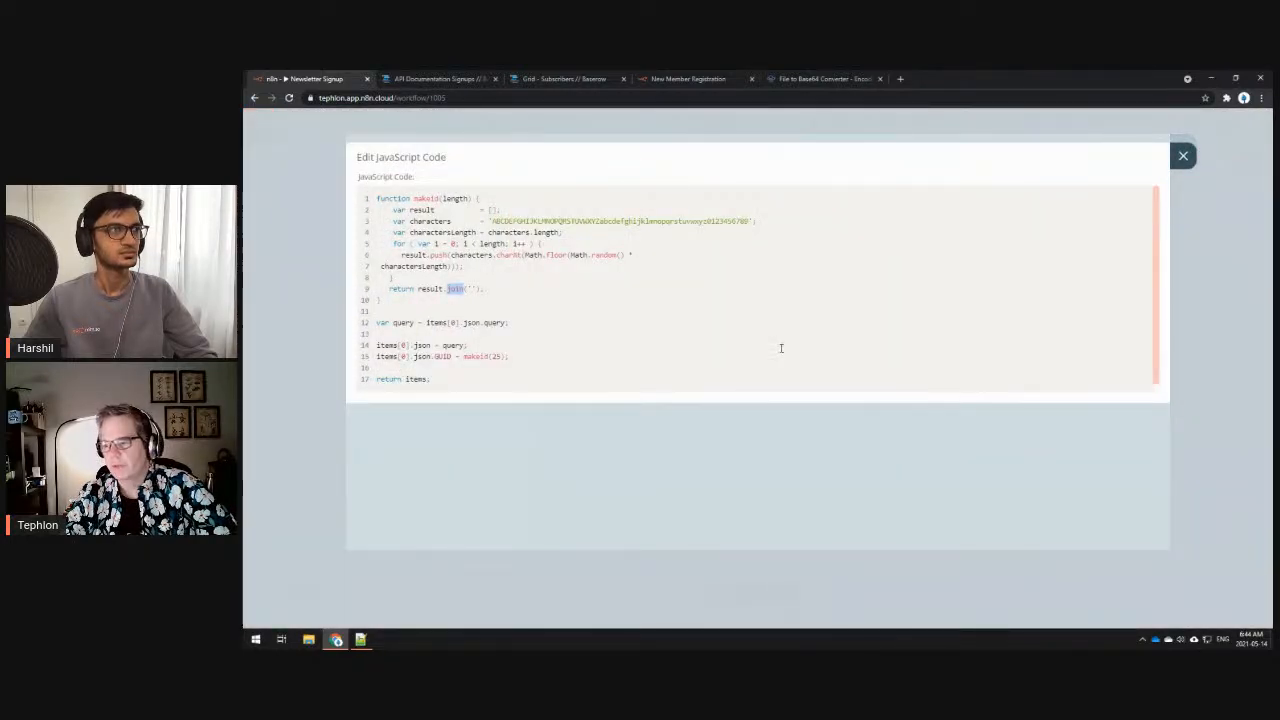
{"action": "left_click", "coordinate": [1183, 156]}
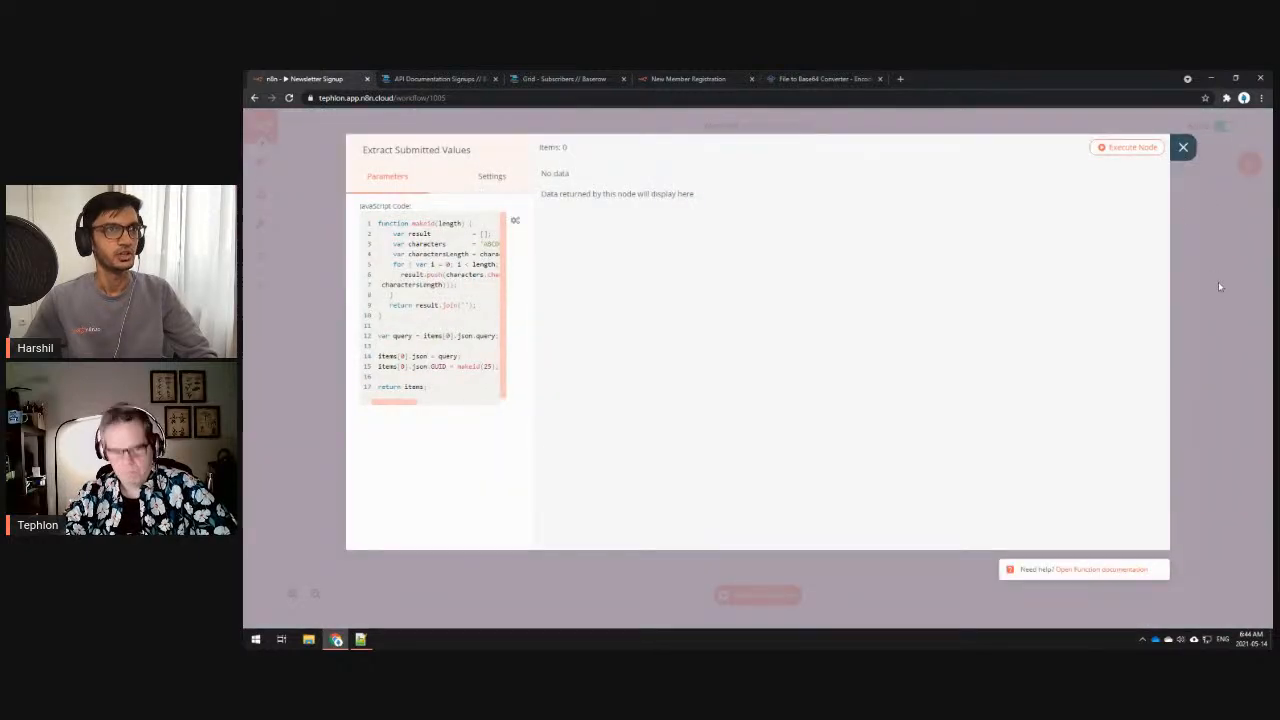
{"action": "left_click", "coordinate": [1183, 149]}
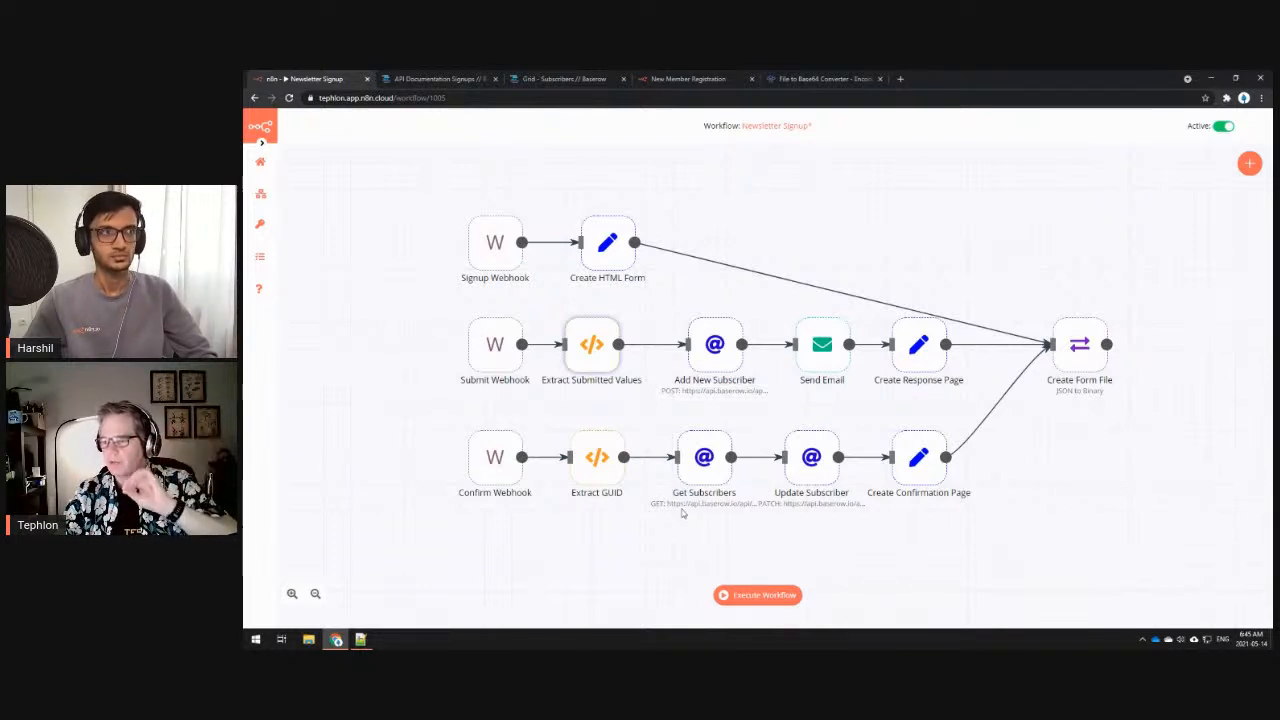
{"action": "mouse_move", "coordinate": [812, 483]}
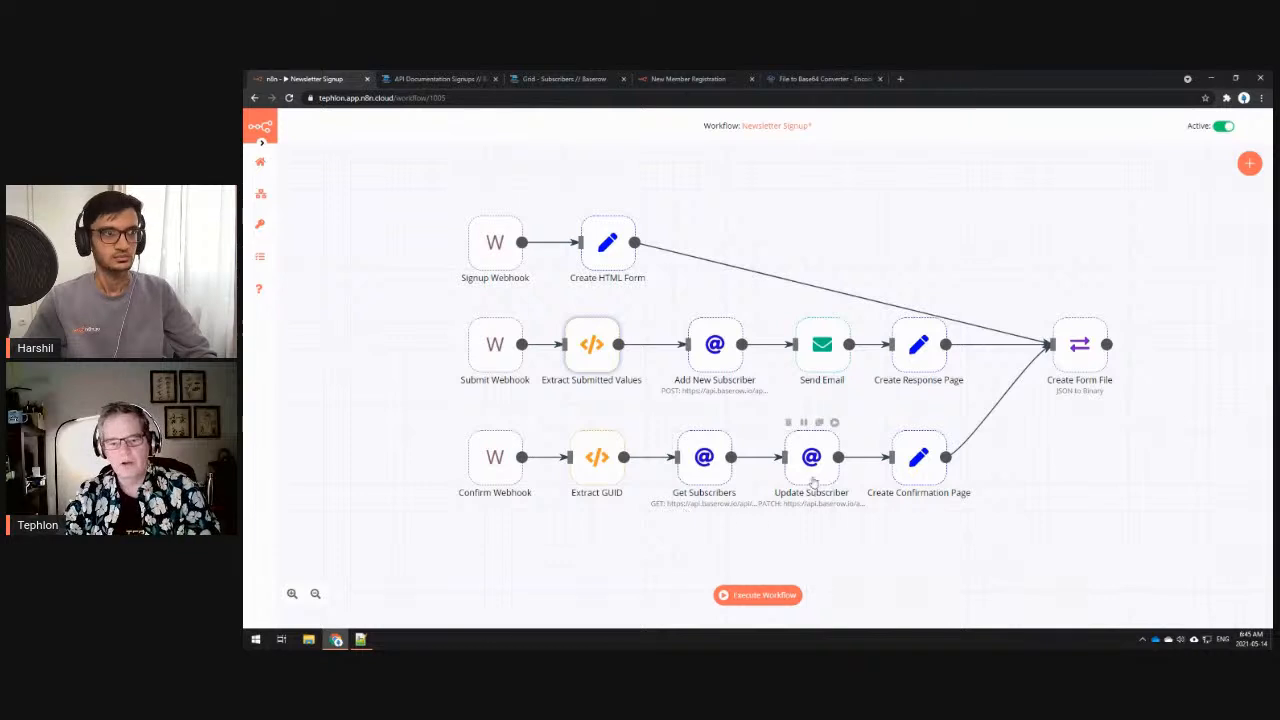
{"action": "double_click", "coordinate": [703, 466]}
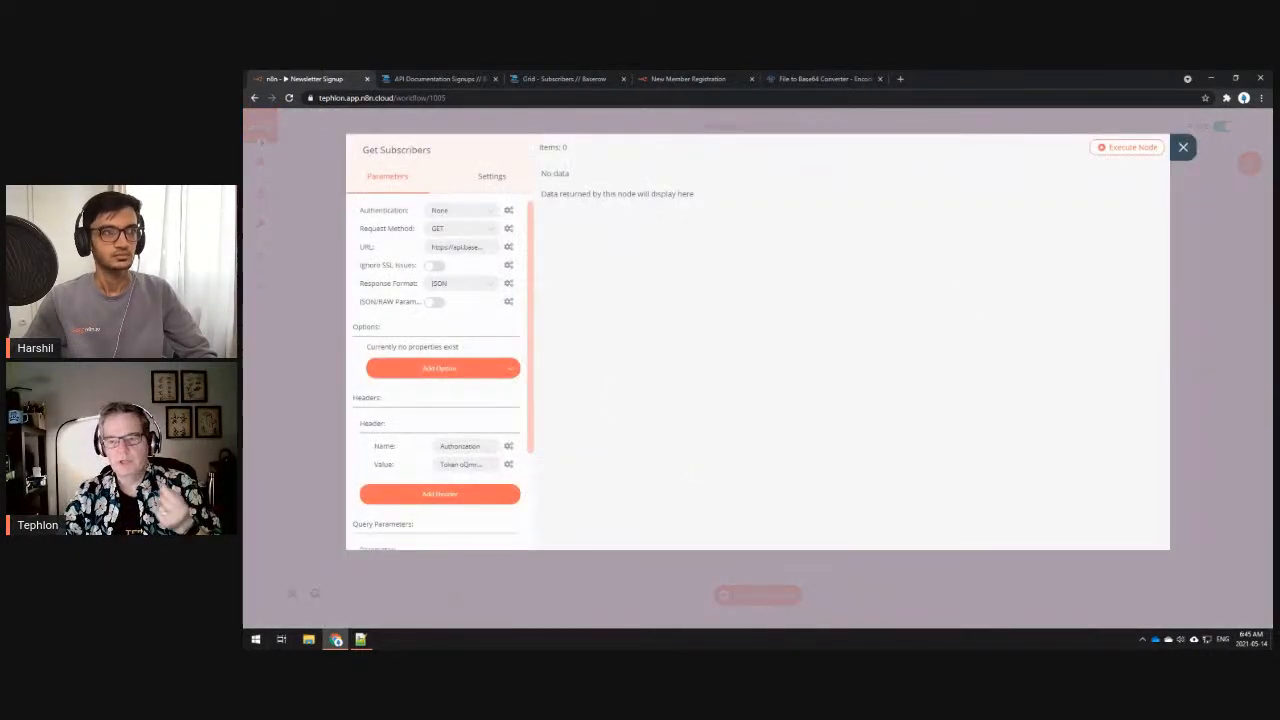
- Close Get Subscribers, then open and close the Update Subscriber node settings
{"action": "left_click", "coordinate": [1186, 155]}
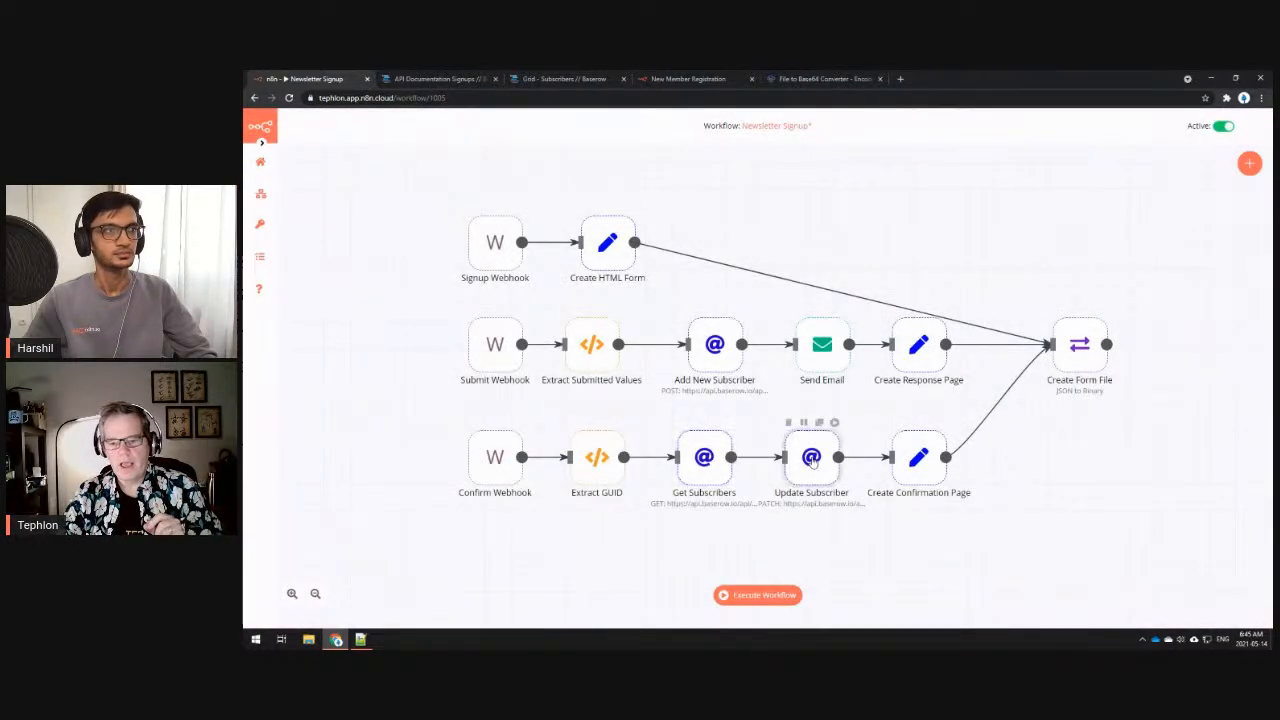
{"action": "double_click", "coordinate": [812, 460]}
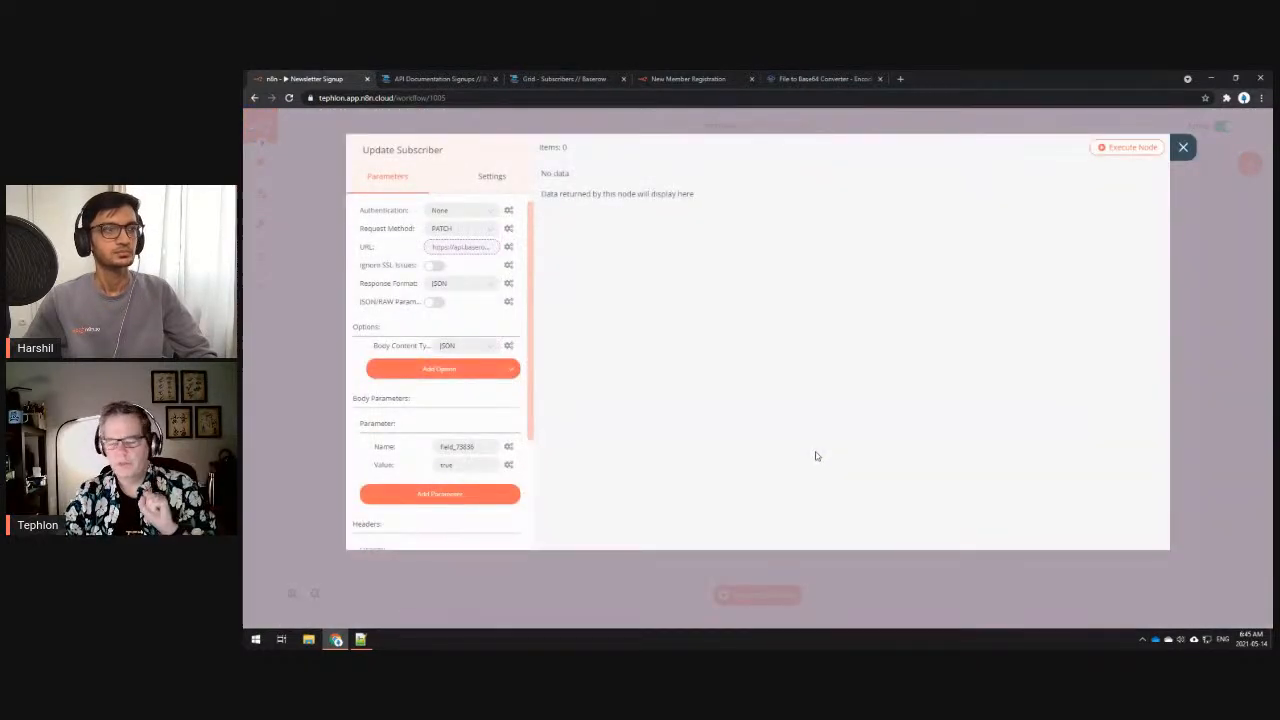
{"action": "left_click", "coordinate": [1183, 147]}
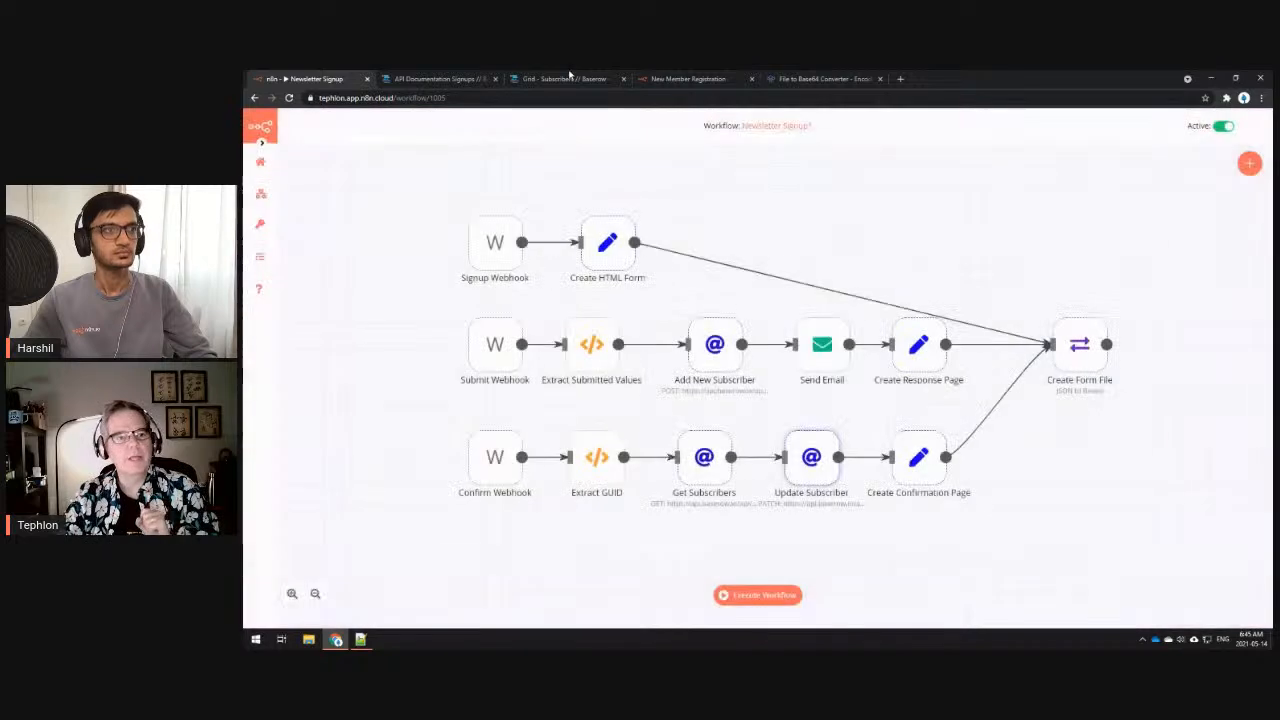
{"action": "left_click", "coordinate": [550, 80]}
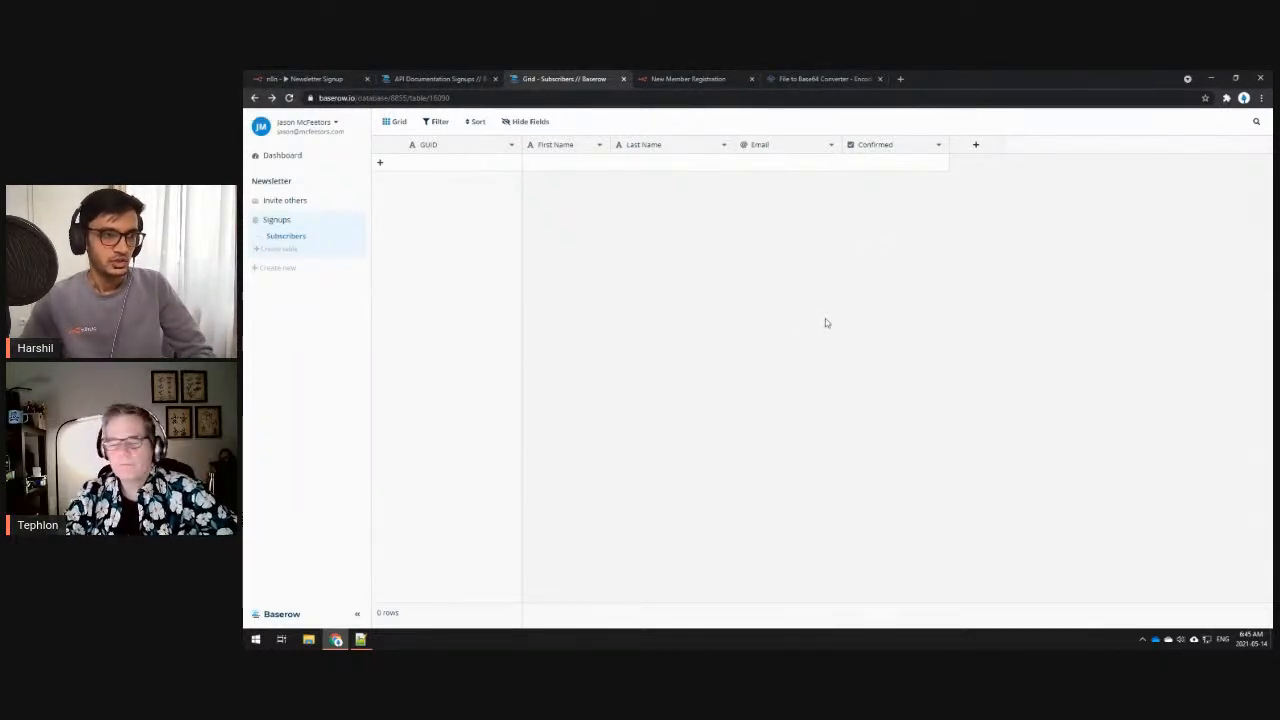
{"action": "left_click", "coordinate": [320, 79]}
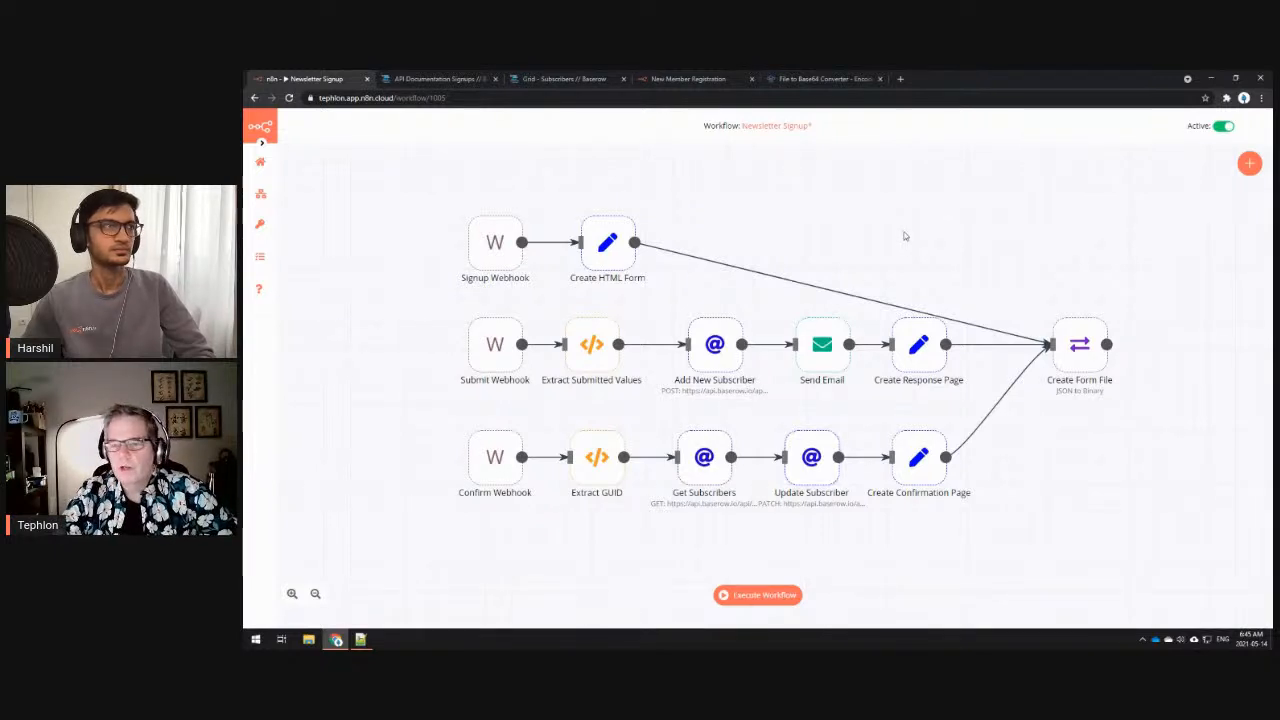
- Save the Newsletter Signup workflow from the Workflows menu
{"action": "mouse_move", "coordinate": [262, 196]}
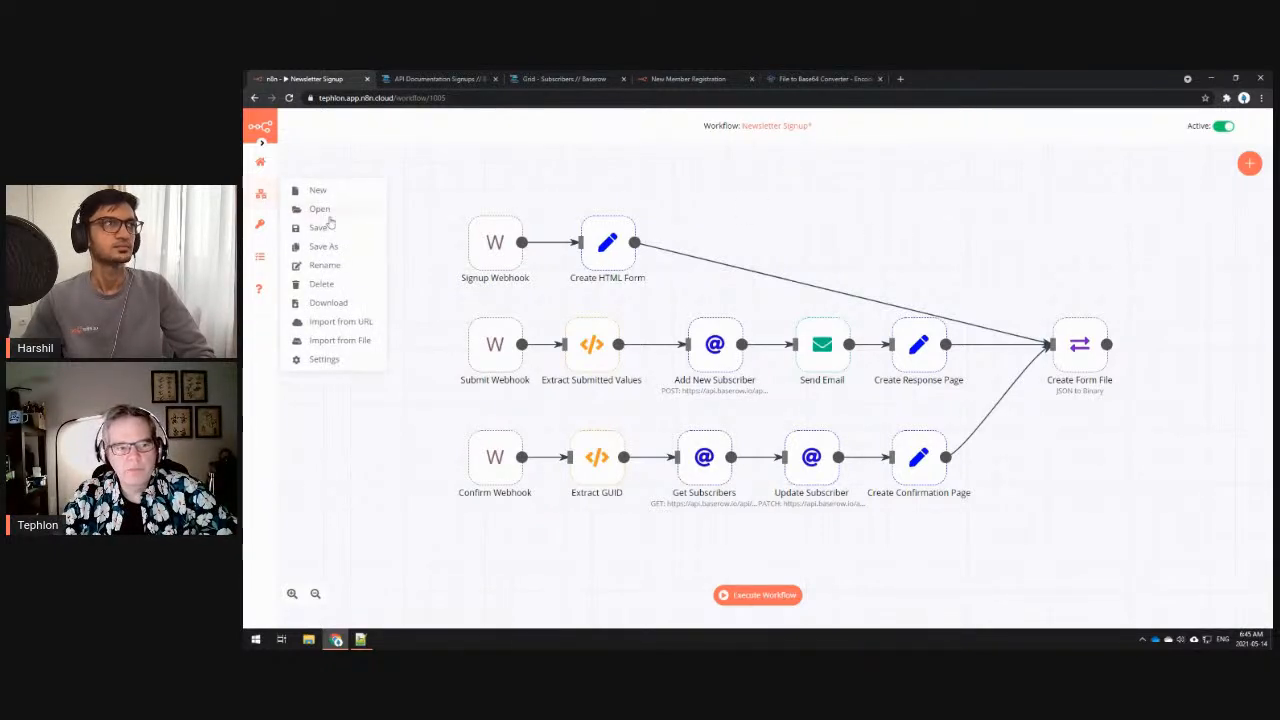
{"action": "left_click", "coordinate": [354, 225]}
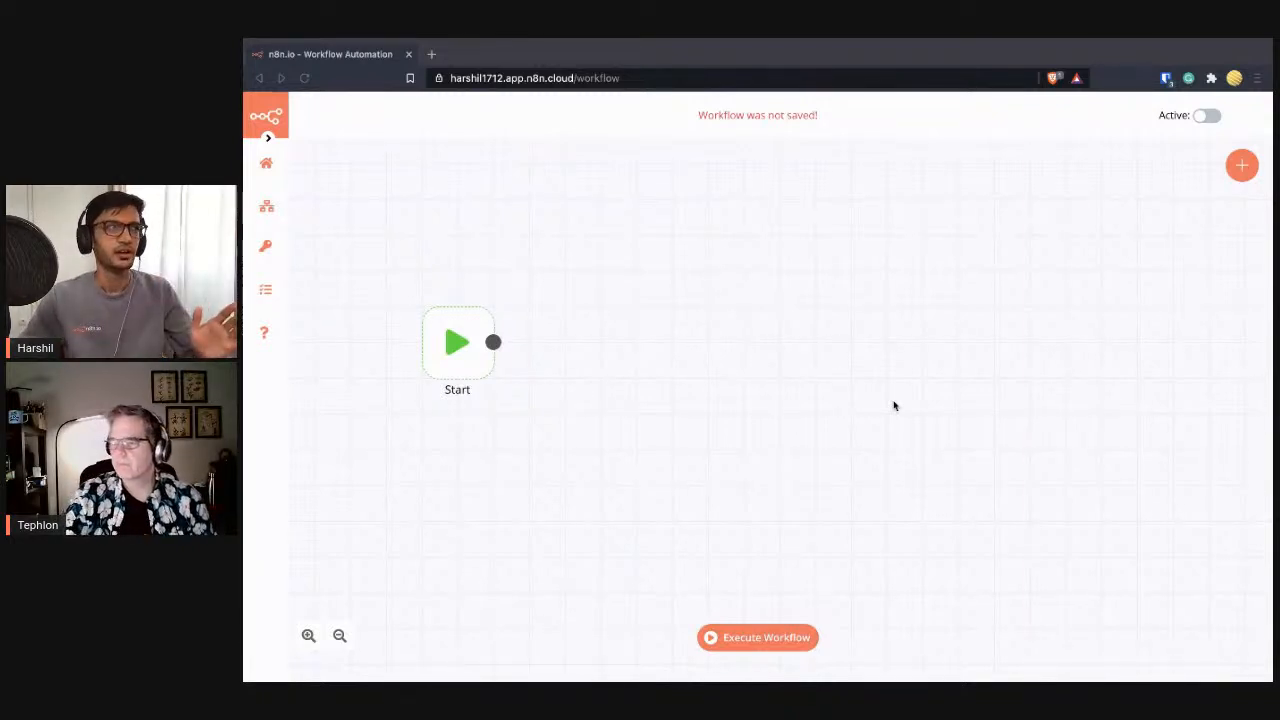
- Add a Webhook trigger node to the new workflow, found by searching 'web'
{"action": "left_click", "coordinate": [1242, 166]}
{"action": "left_click", "coordinate": [1241, 168]}
{"action": "left_click", "coordinate": [1175, 229]}
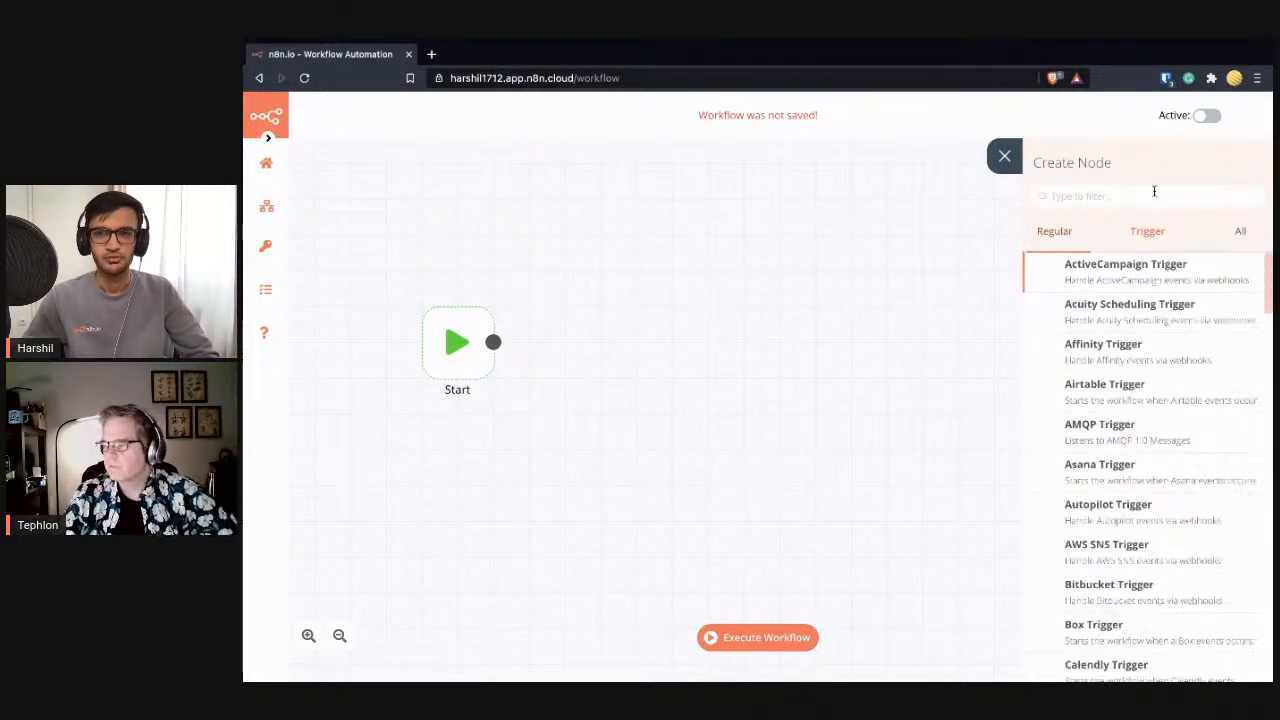
{"action": "left_click", "coordinate": [1154, 191]}
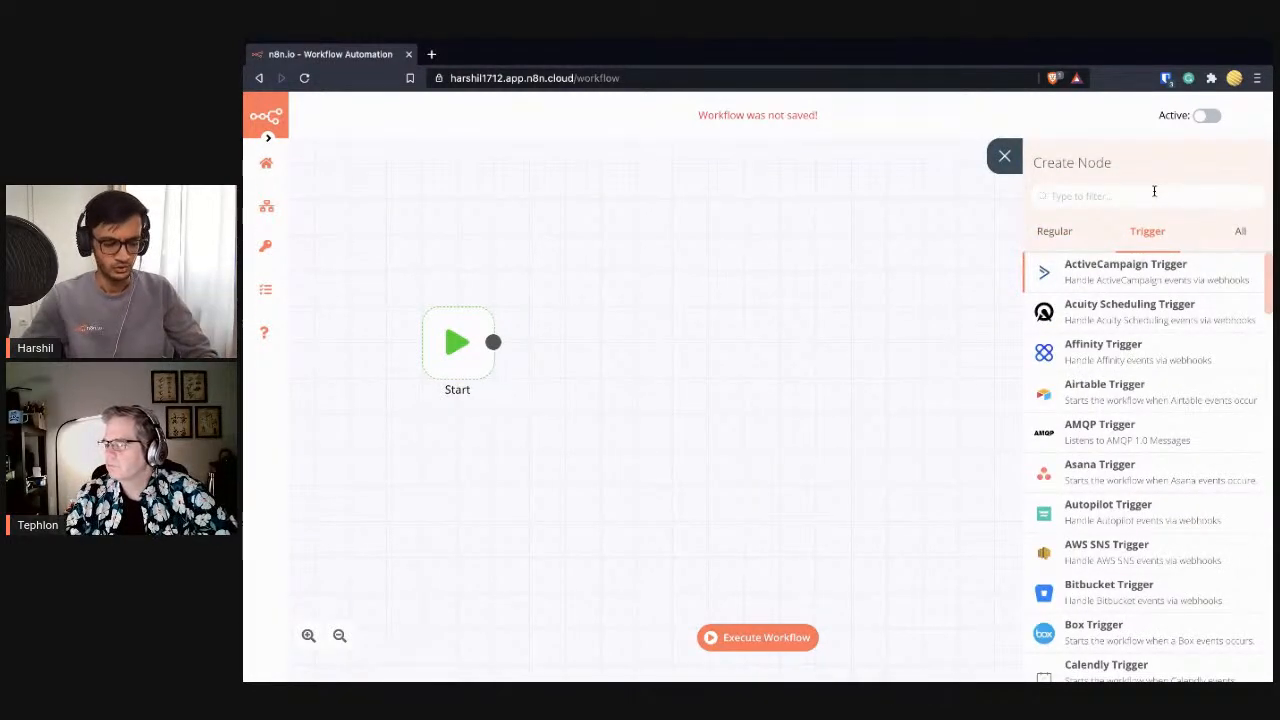
{"action": "type", "text": "web"}
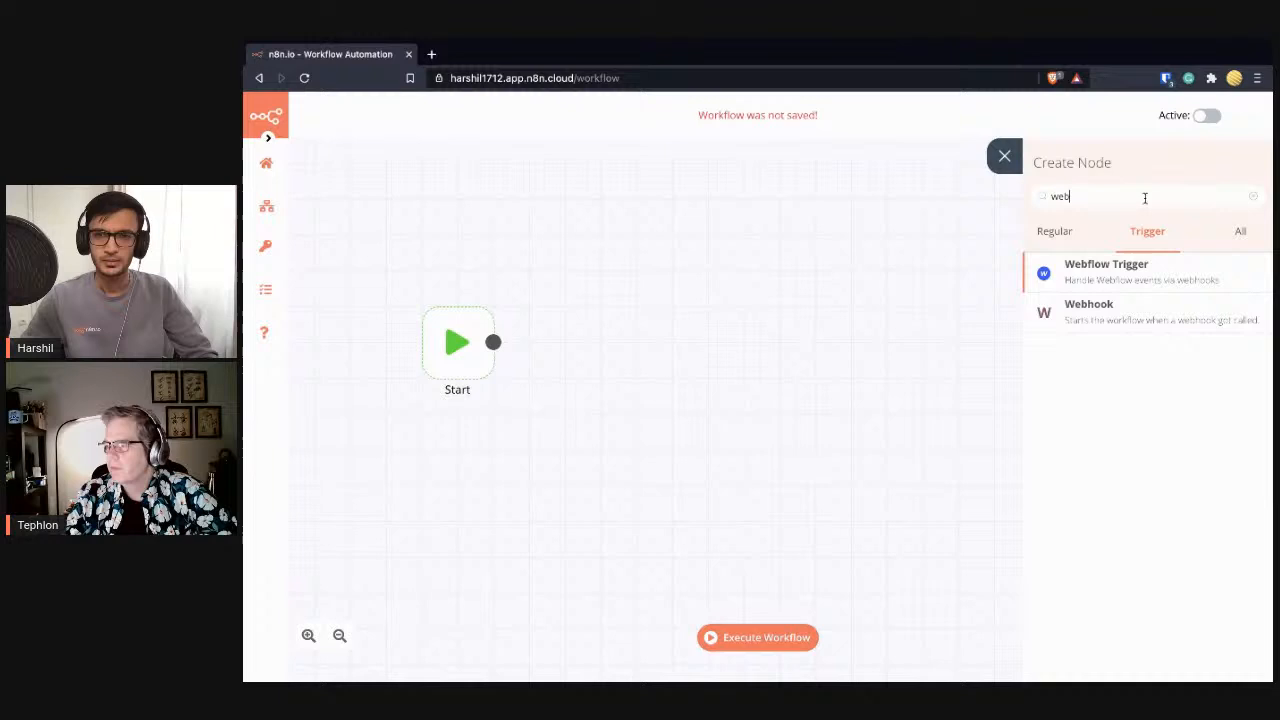
{"action": "left_click", "coordinate": [1157, 316]}
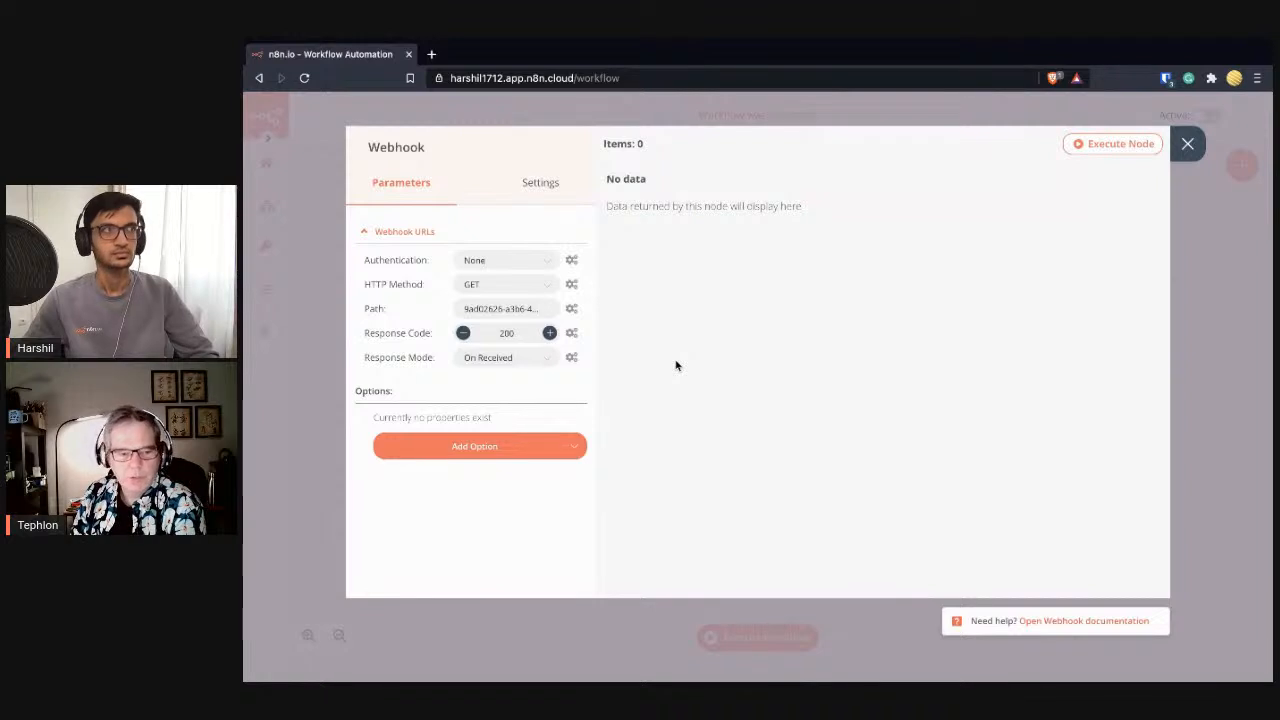
- Set the Webhook to respond with Last Node, First Entry Binary, property name html
{"action": "left_click", "coordinate": [552, 363]}
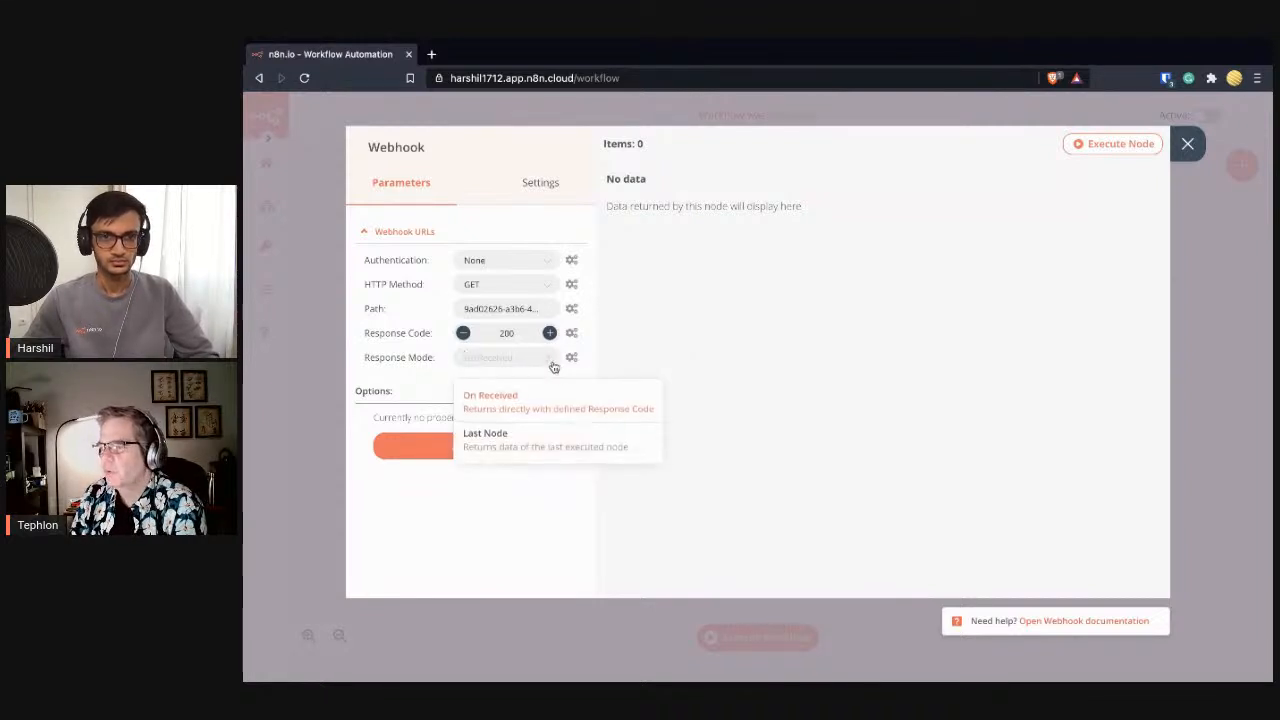
{"action": "left_click", "coordinate": [562, 440]}
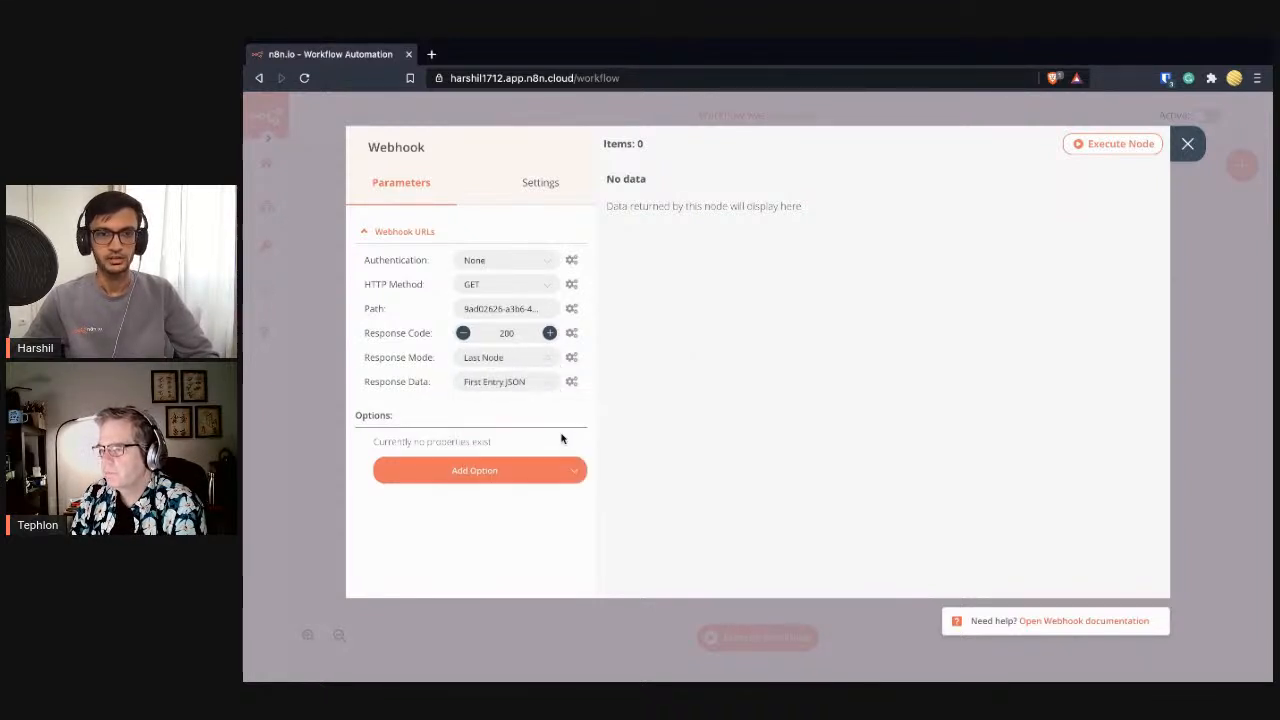
{"action": "left_click", "coordinate": [525, 389]}
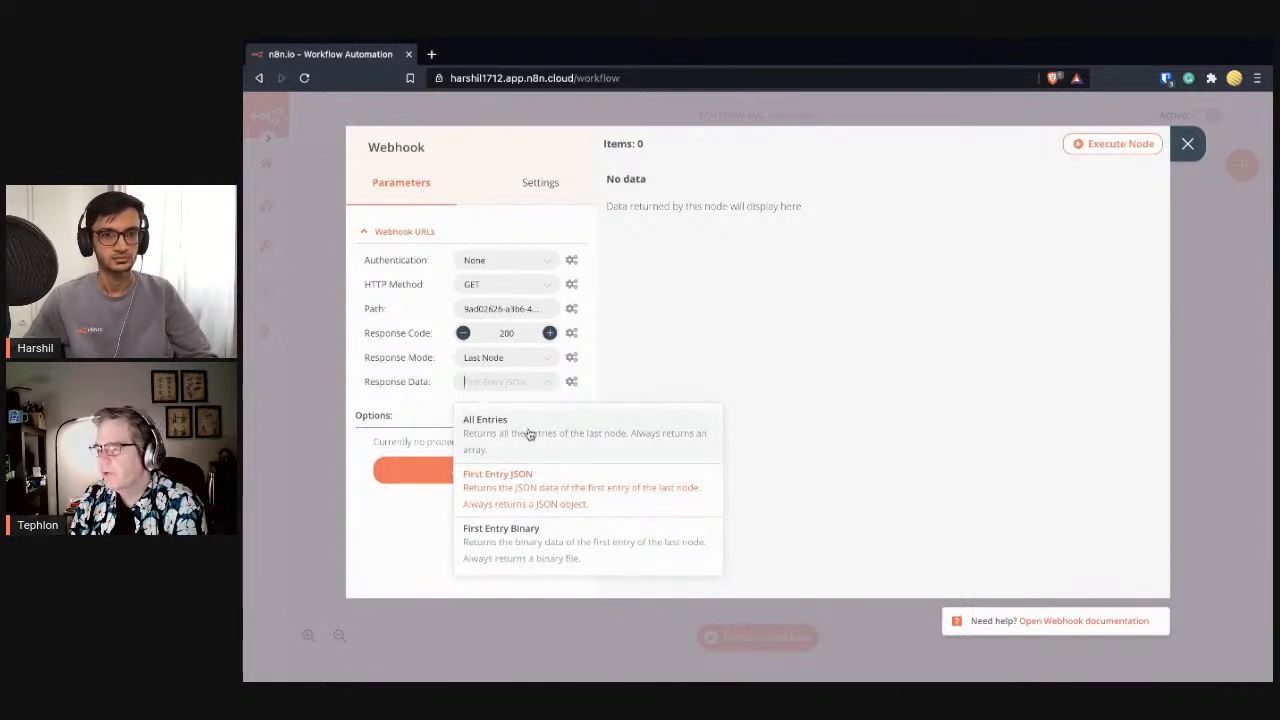
{"action": "left_click", "coordinate": [536, 532]}
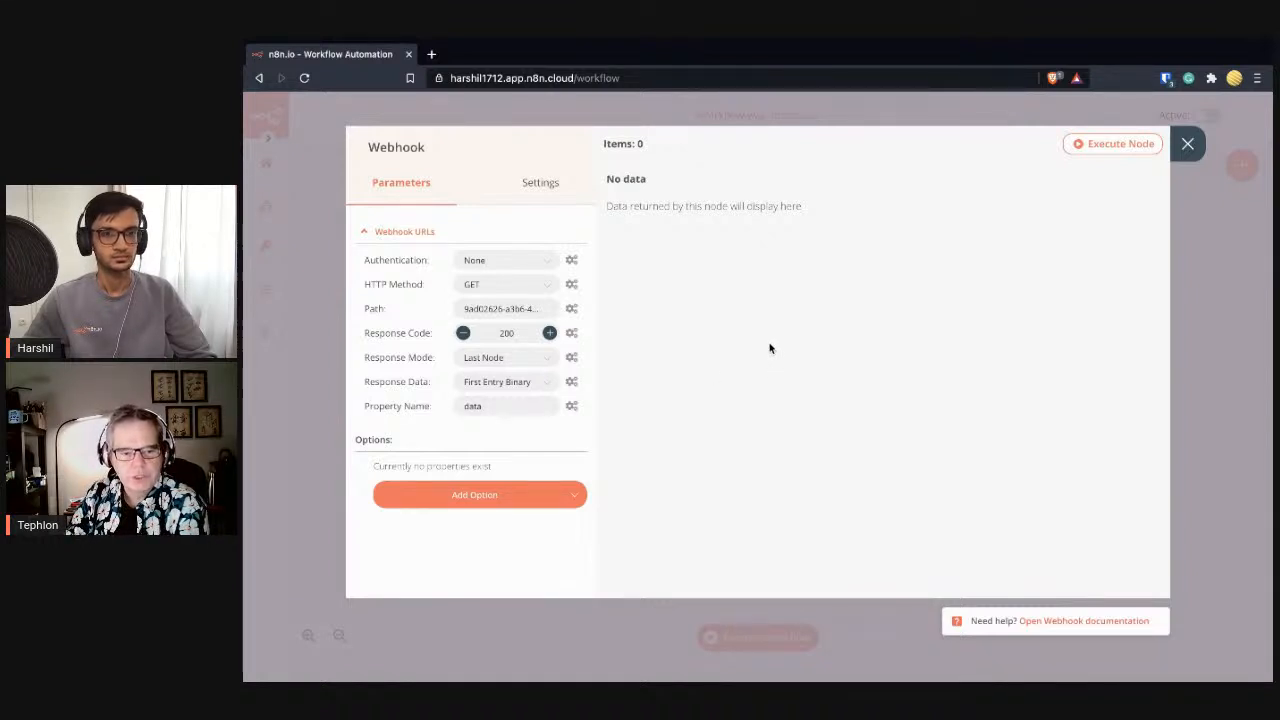
{"action": "left_click", "coordinate": [535, 384]}
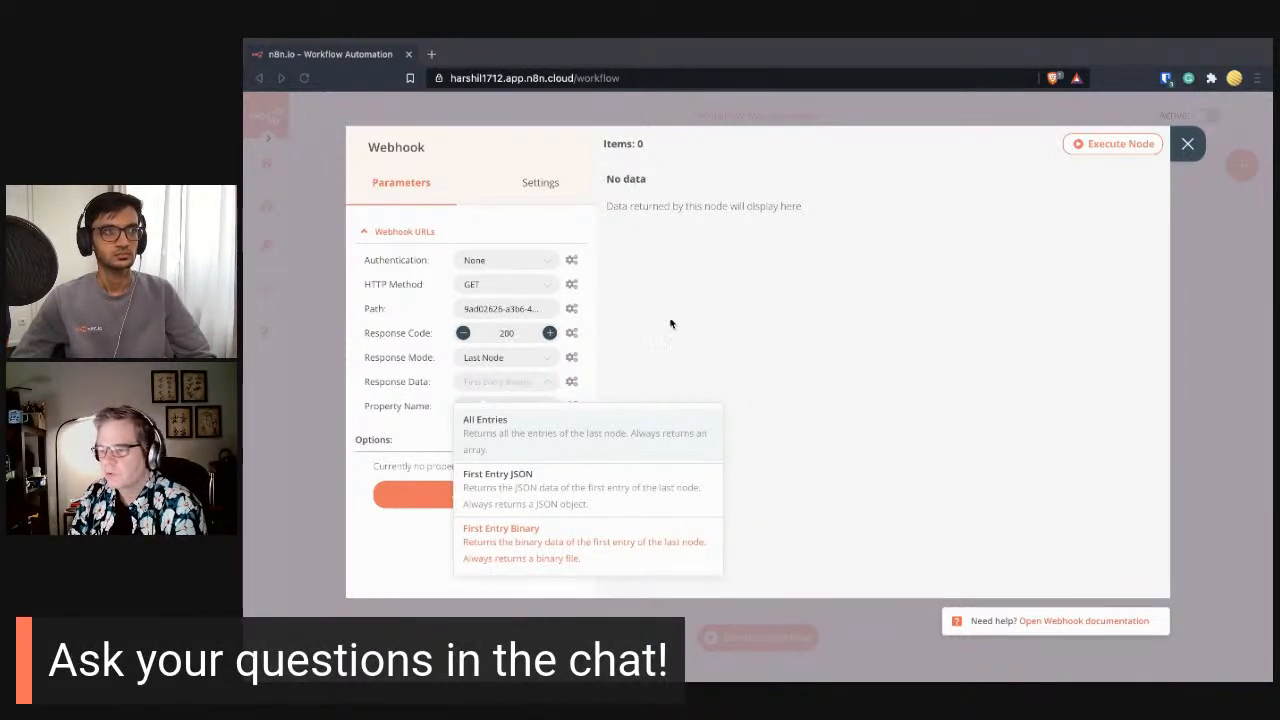
{"action": "left_click", "coordinate": [774, 289]}
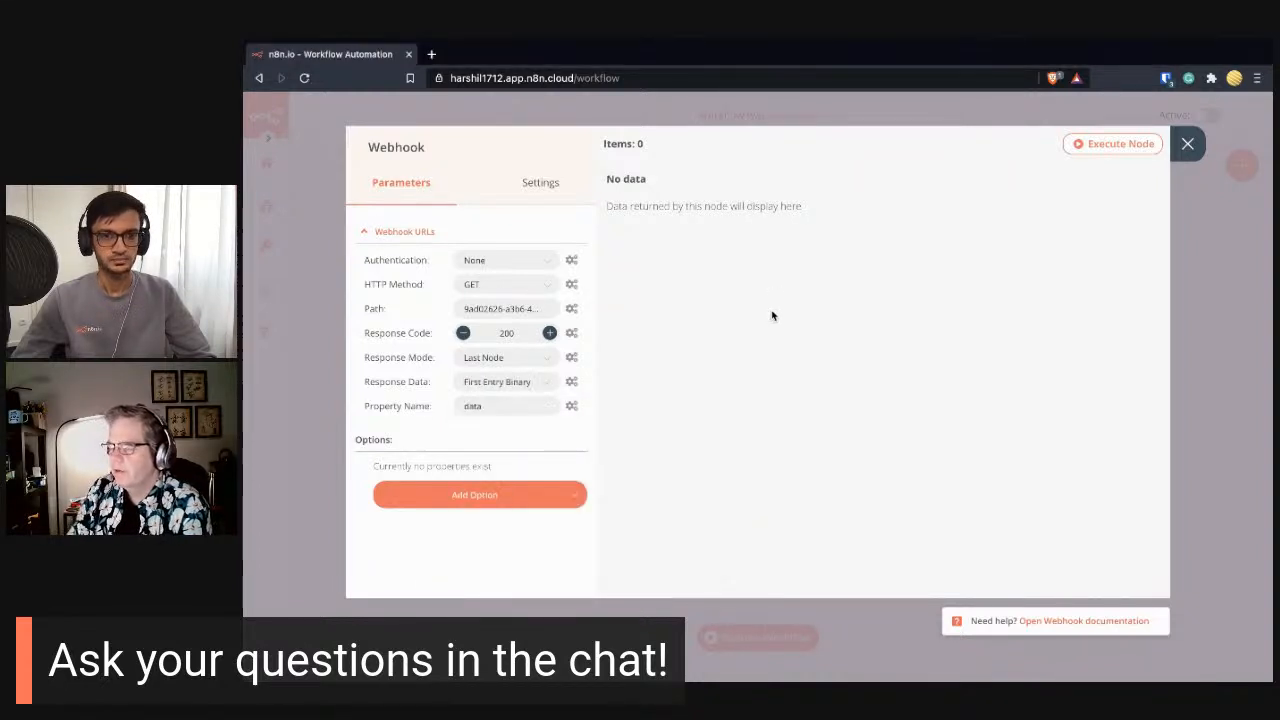
{"action": "double_click", "coordinate": [507, 410]}
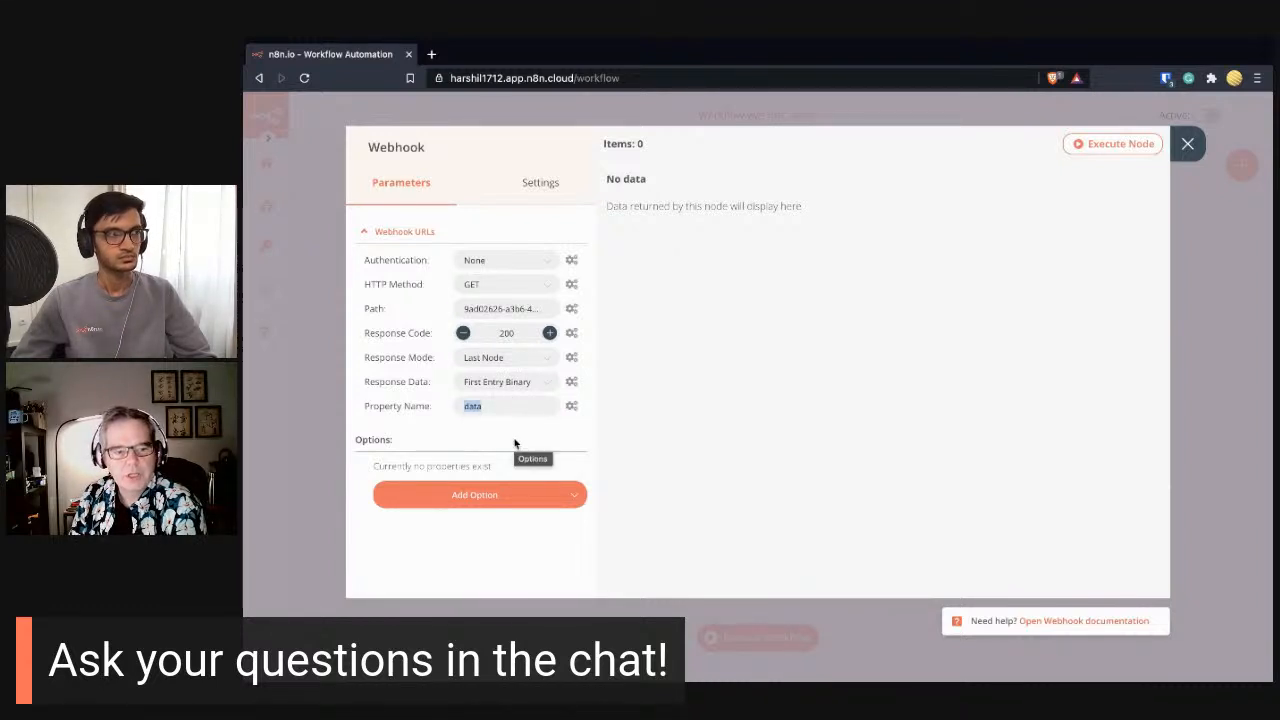
{"action": "type", "text": "html"}
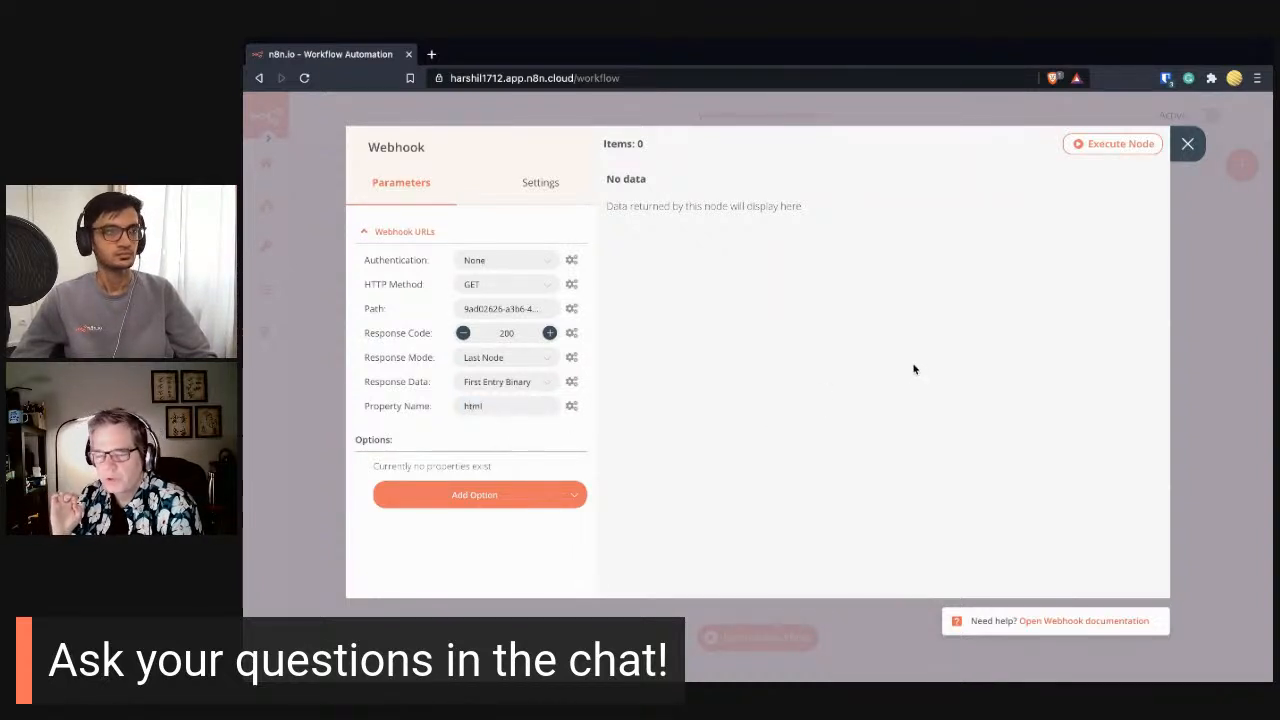
- Move the Webhook node down beside Start and save the workflow as 'Newsletter System'
{"action": "left_click", "coordinate": [1187, 143]}
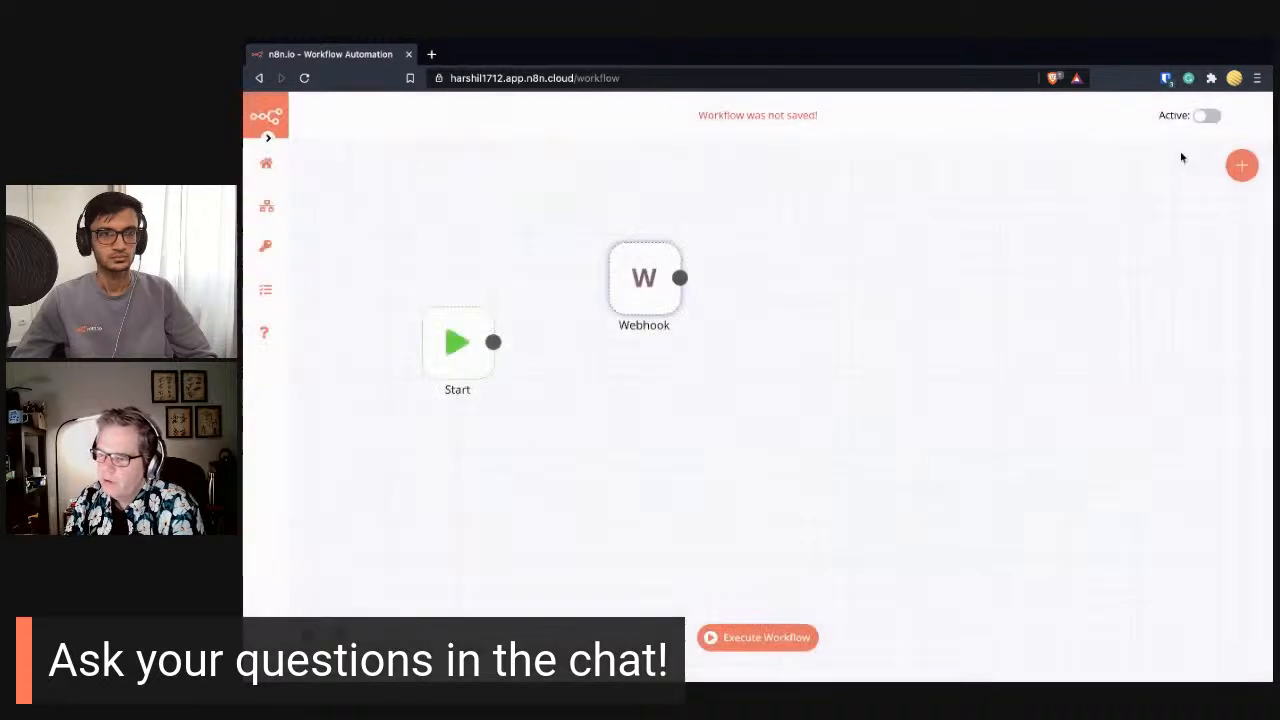
{"action": "left_click_drag", "start_coordinate": [645, 286], "coordinate": [601, 314]}
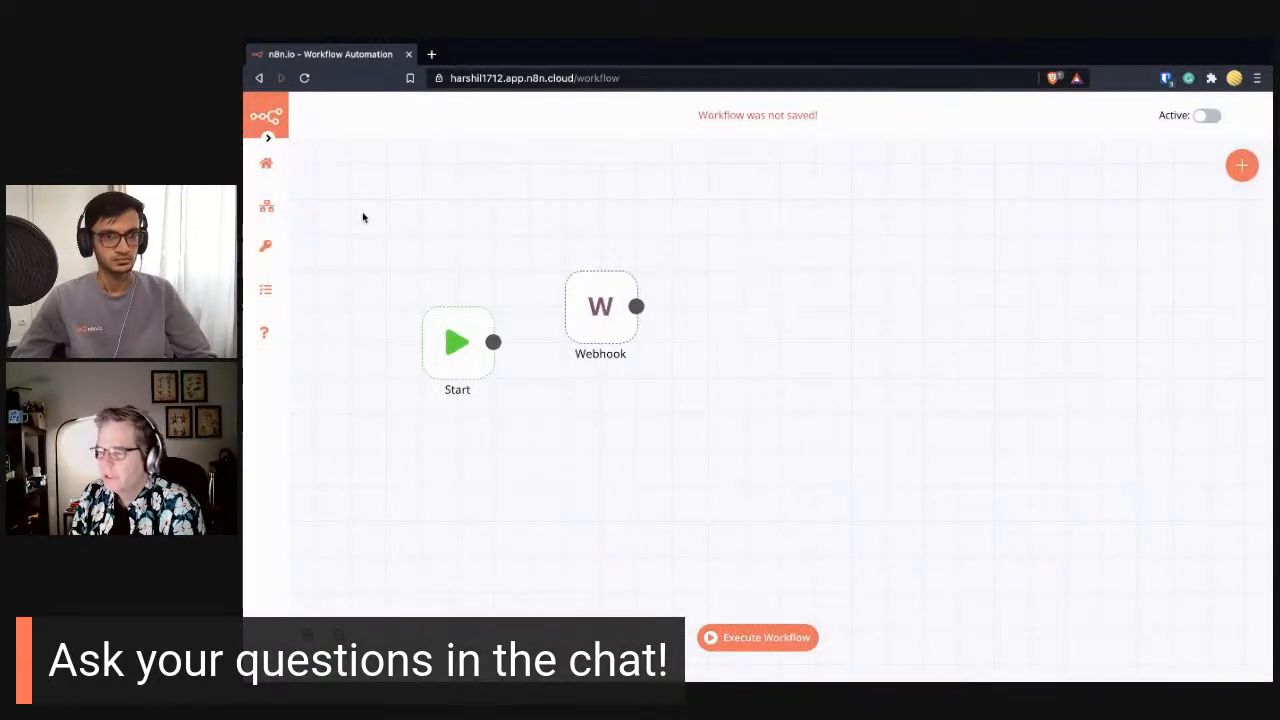
{"action": "mouse_move", "coordinate": [270, 206]}
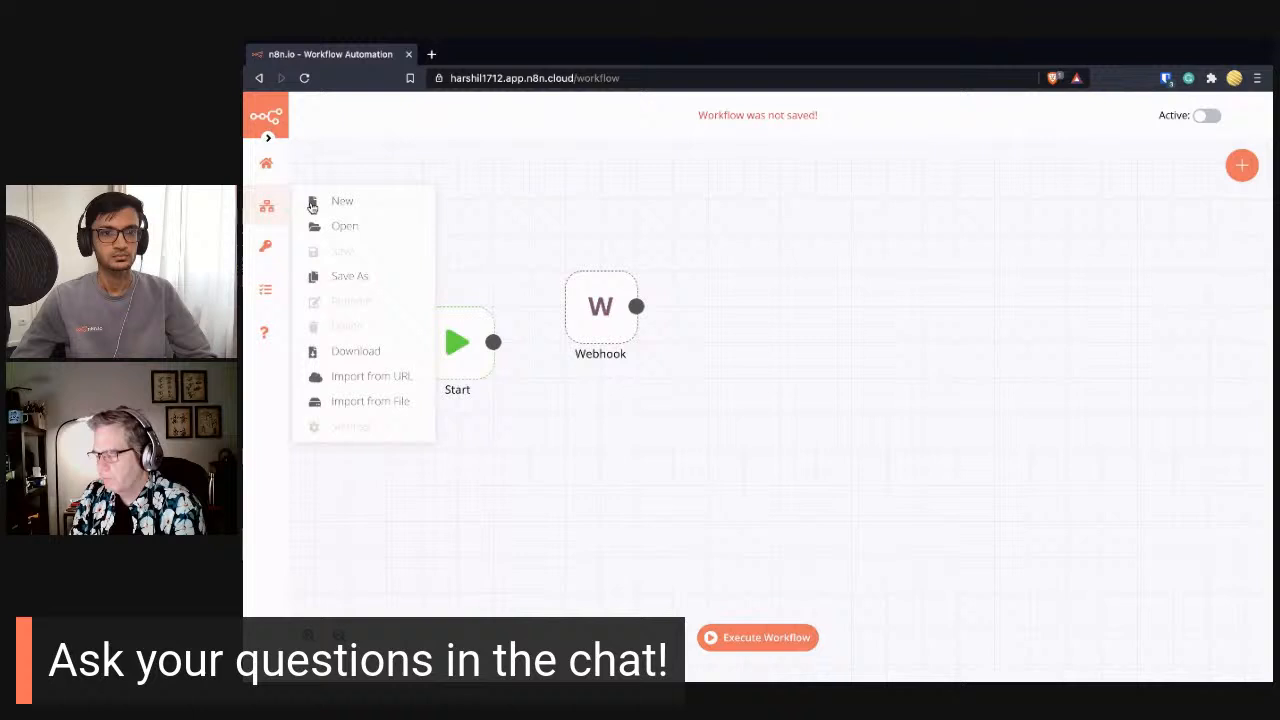
{"action": "left_click", "coordinate": [375, 278]}
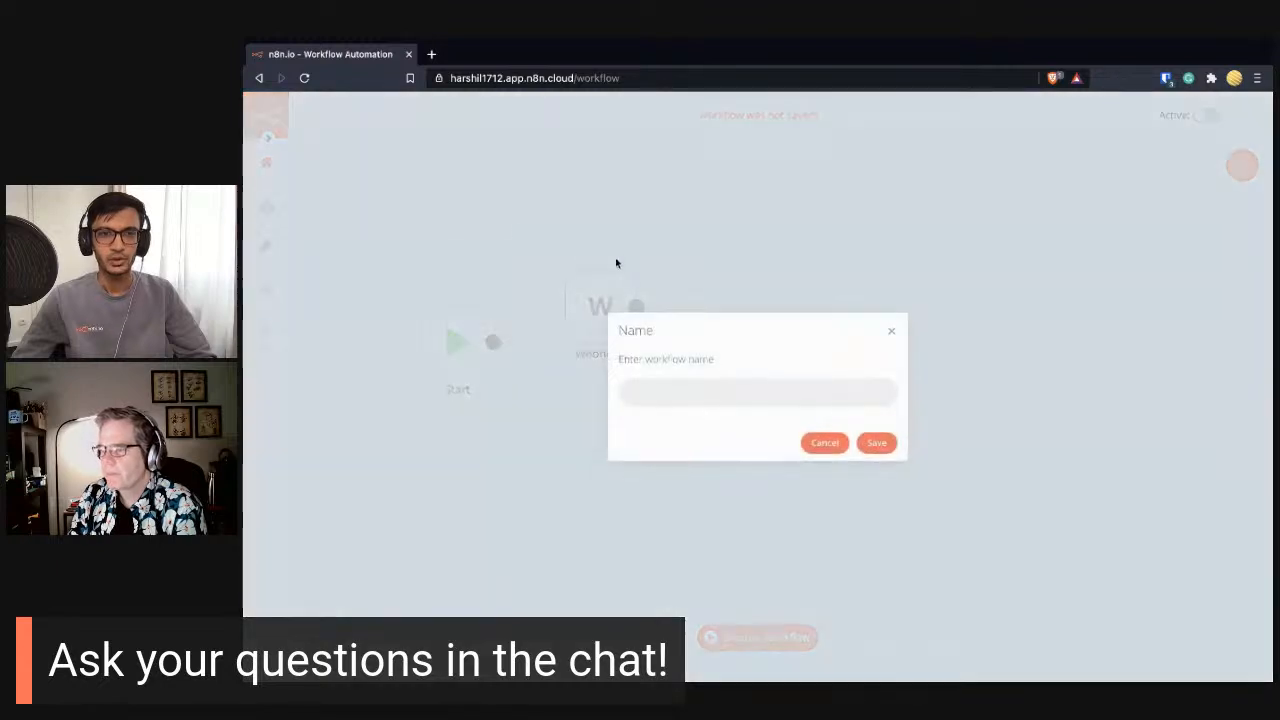
{"action": "type", "text": "Newsleet"}
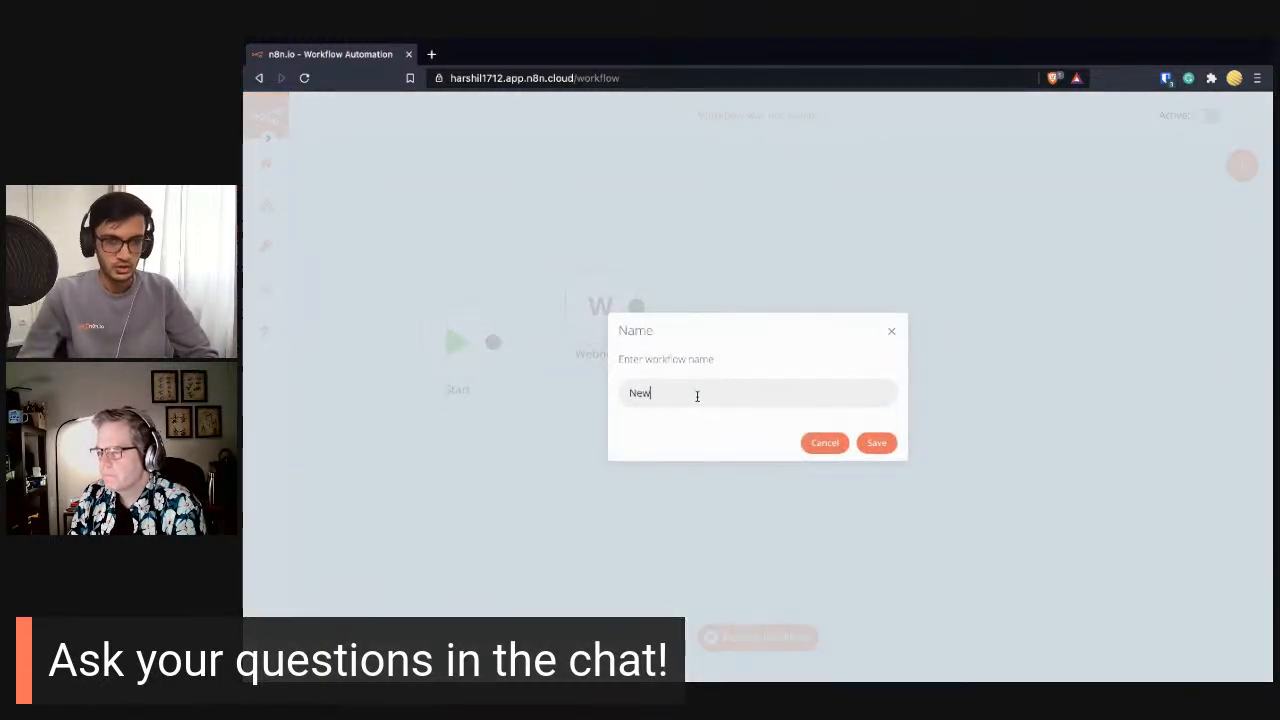
{"action": "key", "text": "BackSpace"}
{"action": "key", "text": "BackSpace"}
{"action": "type", "text": "t"}
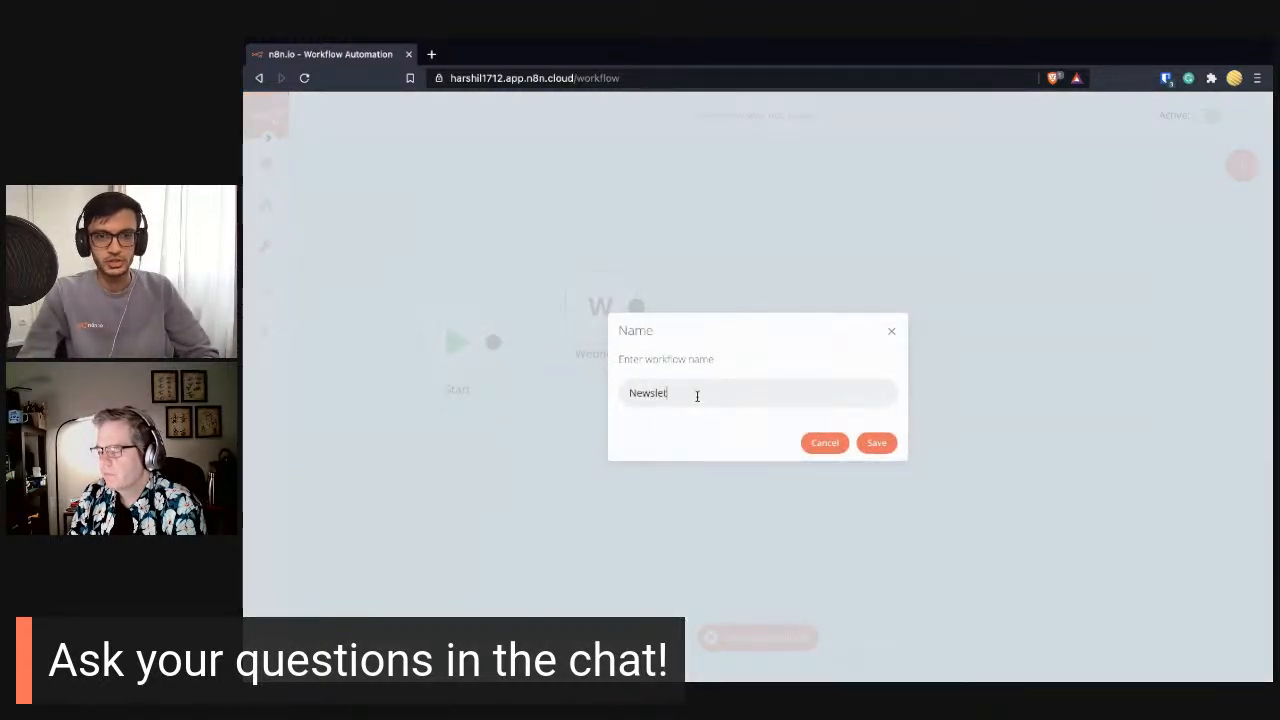
{"action": "type", "text": "ter System"}
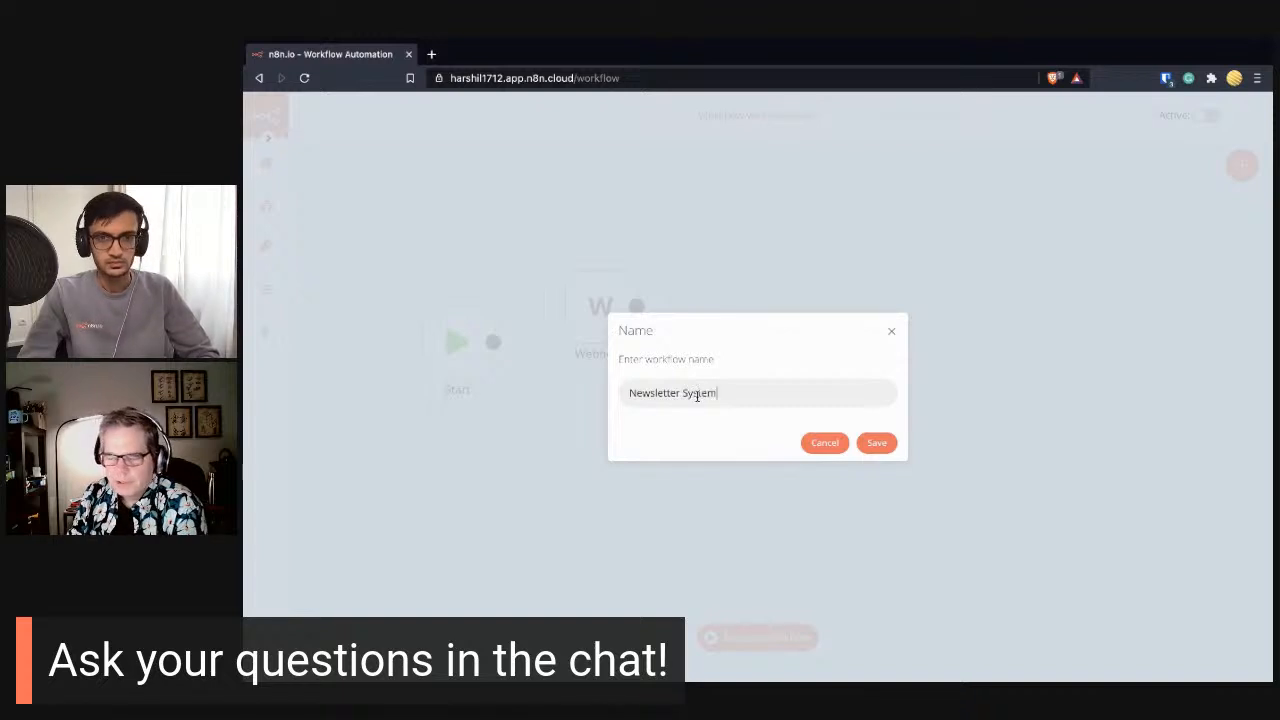
{"action": "key", "text": "Return"}
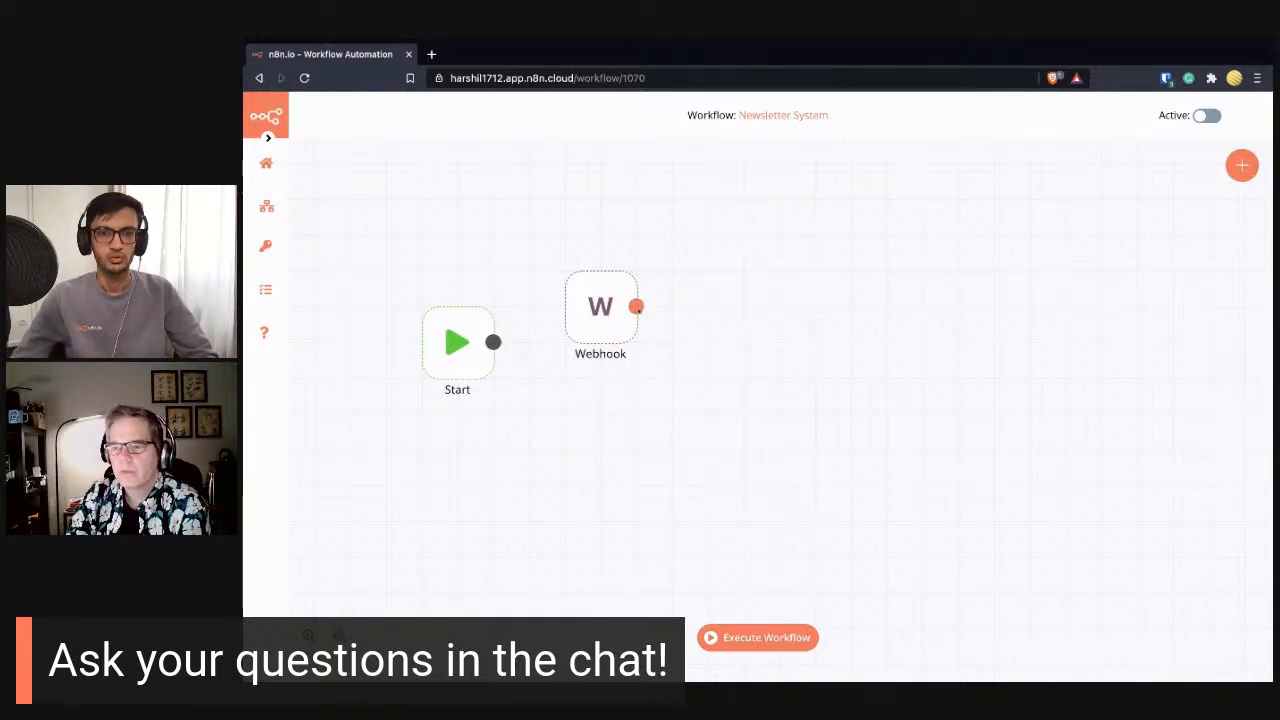
- Add a Set node connected after the Webhook node
{"action": "left_click_drag", "start_coordinate": [636, 307], "coordinate": [695, 310]}
{"action": "type", "text": "set"}
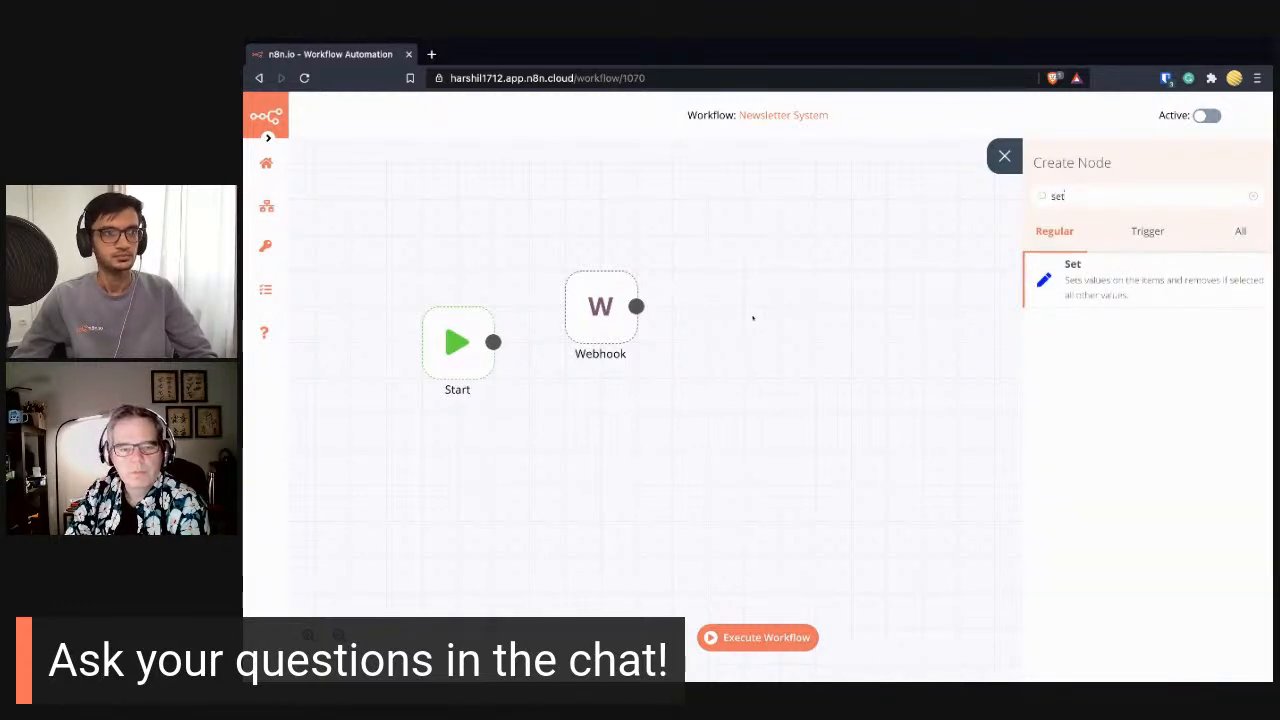
{"action": "left_click", "coordinate": [1063, 284]}
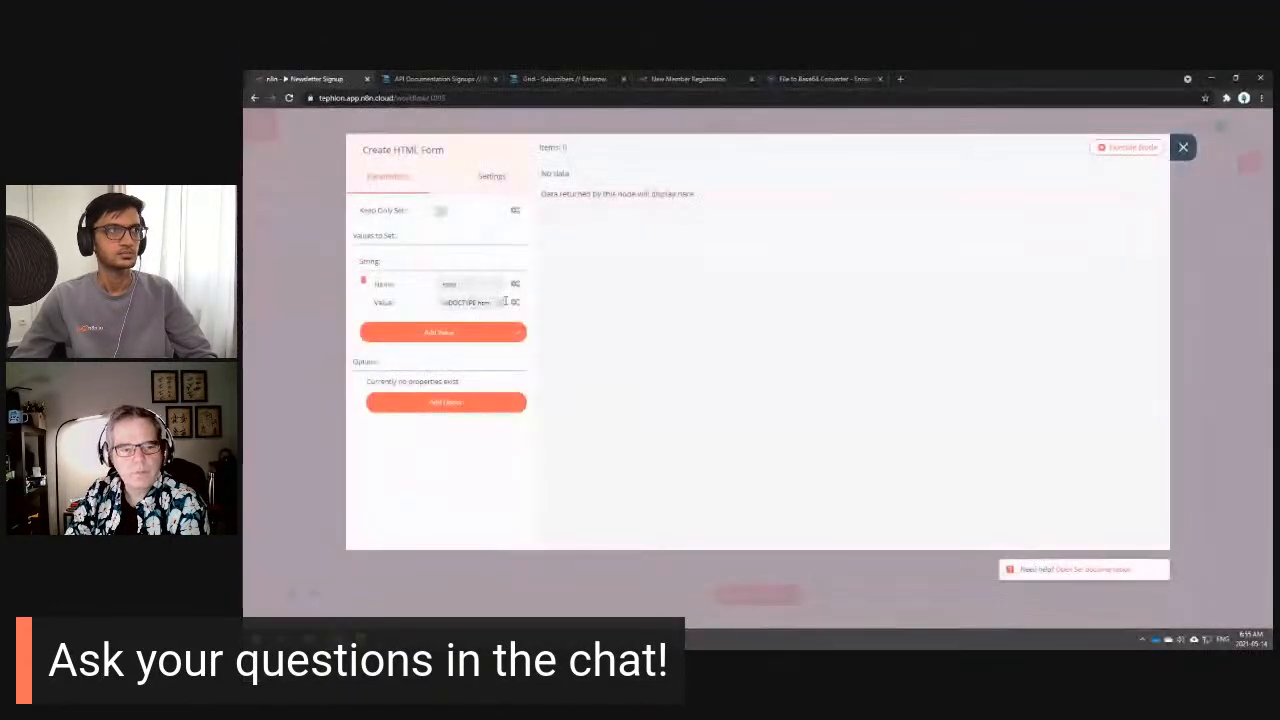
- Review the Create HTML Form node's expanded HTML value, then switch to Notepad++
{"action": "left_click", "coordinate": [503, 304]}
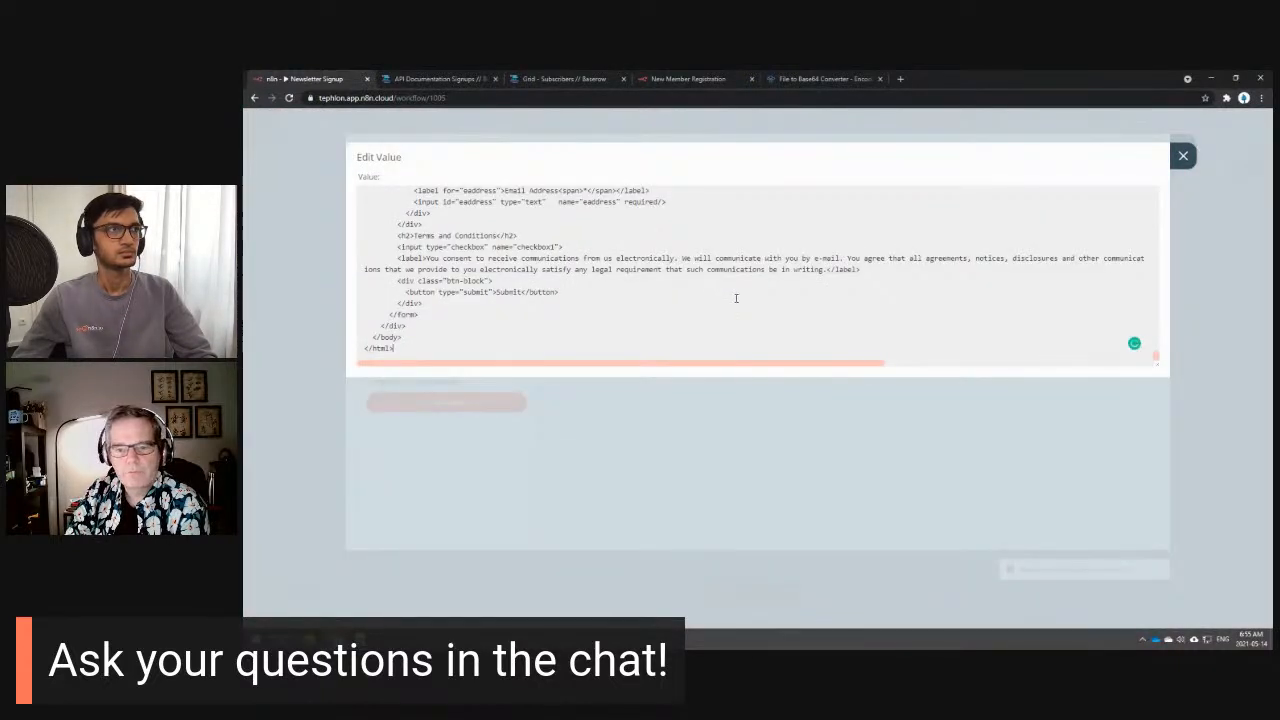
{"action": "scroll", "coordinate": [720, 295], "scroll_direction": "up", "scroll_amount": 6}
{"action": "scroll", "coordinate": [736, 298], "scroll_direction": "up", "scroll_amount": 10}
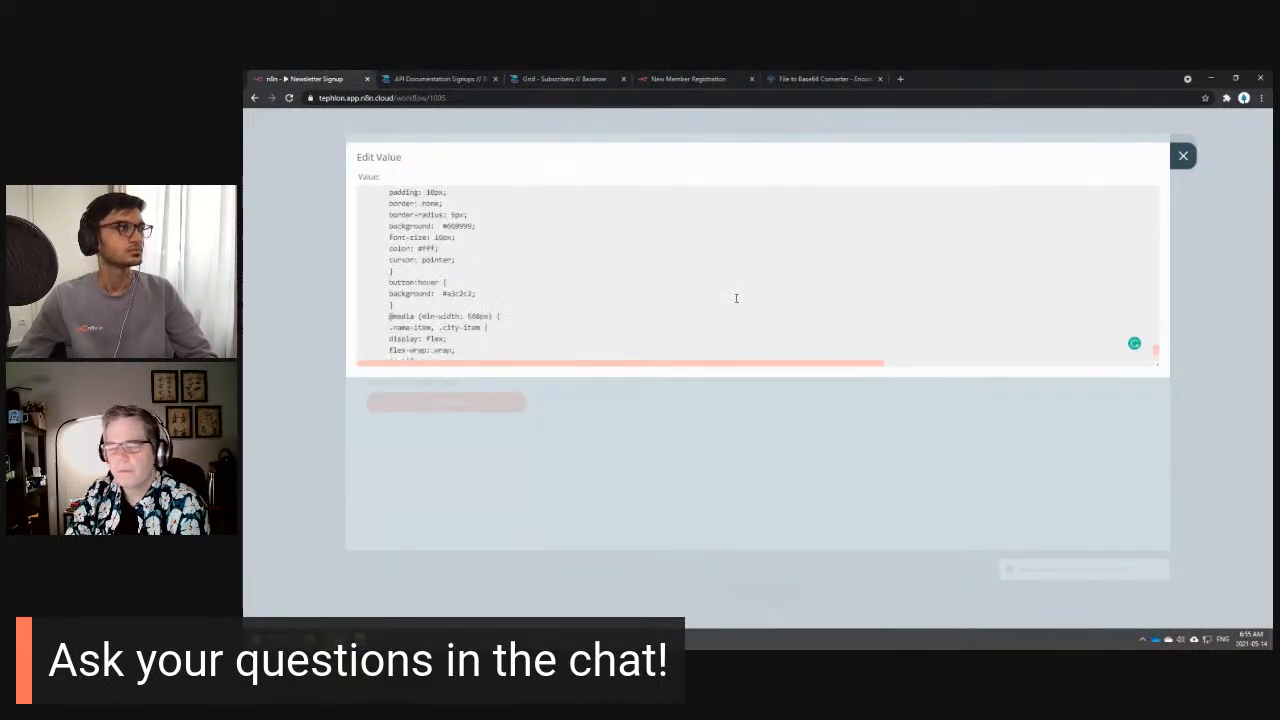
{"action": "scroll", "coordinate": [736, 298], "scroll_direction": "up", "scroll_amount": 10}
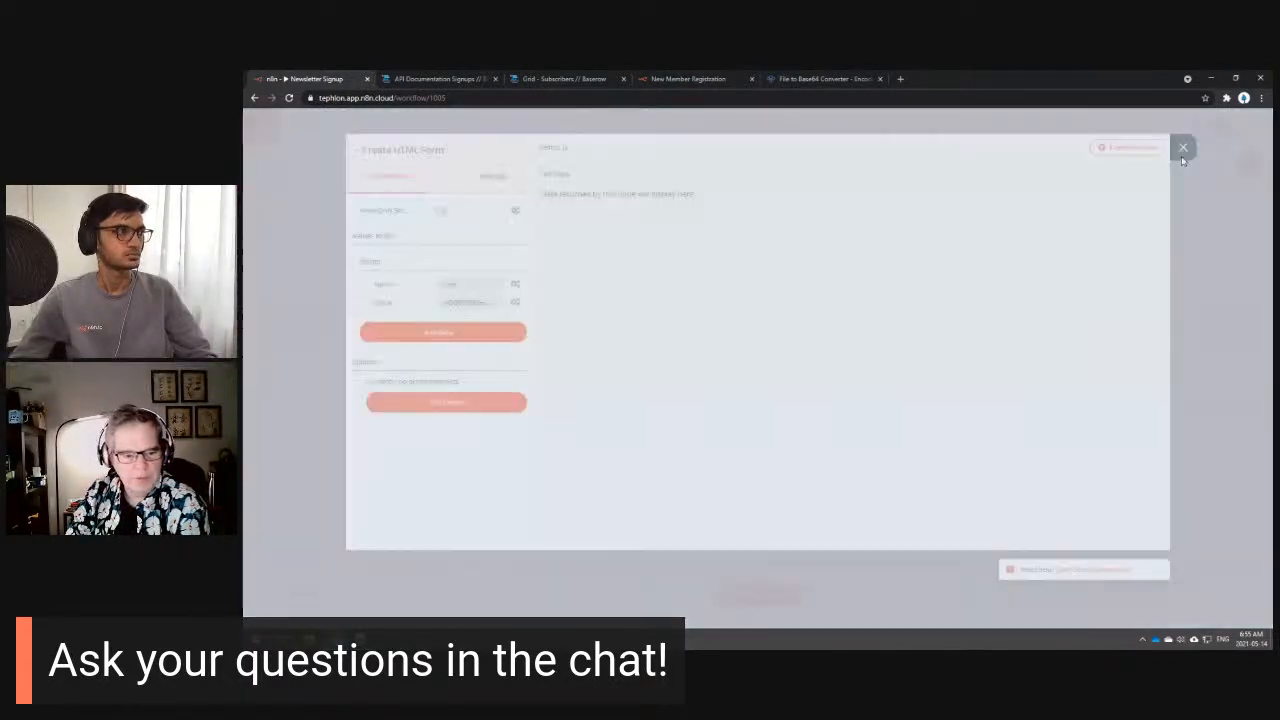
{"action": "left_click", "coordinate": [1183, 155]}
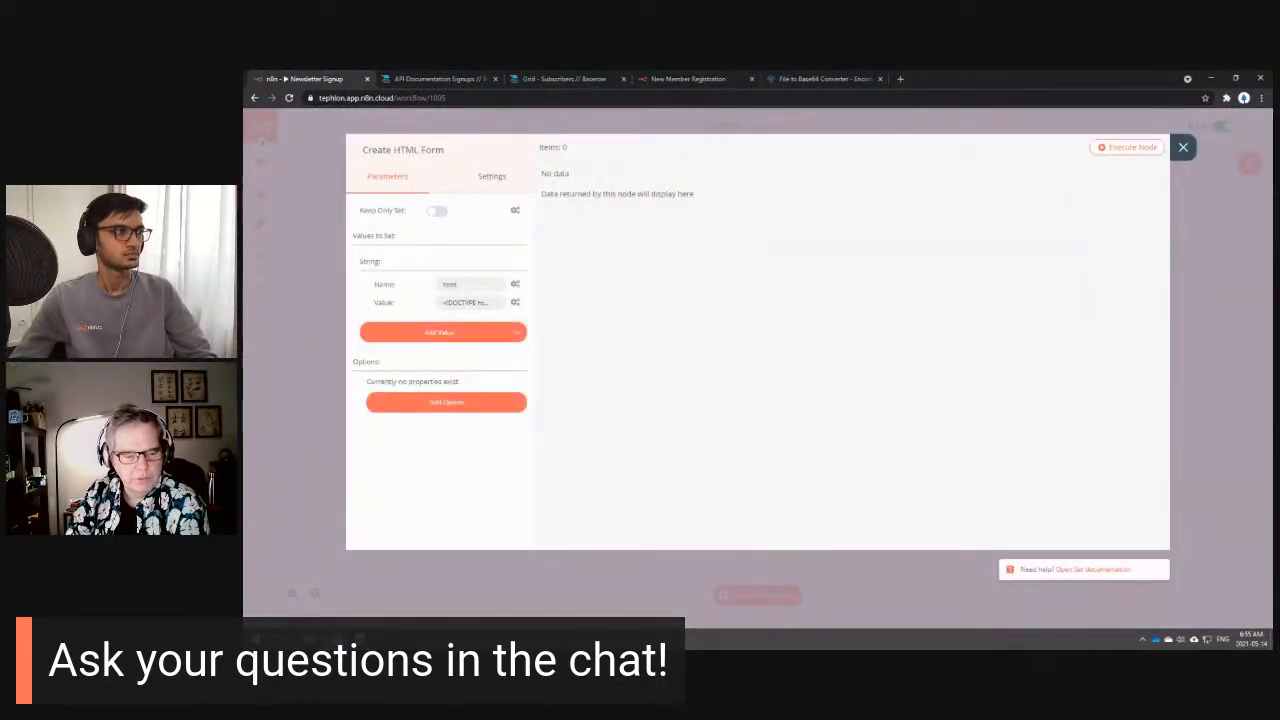
{"action": "key", "text": "alt+Tab"}
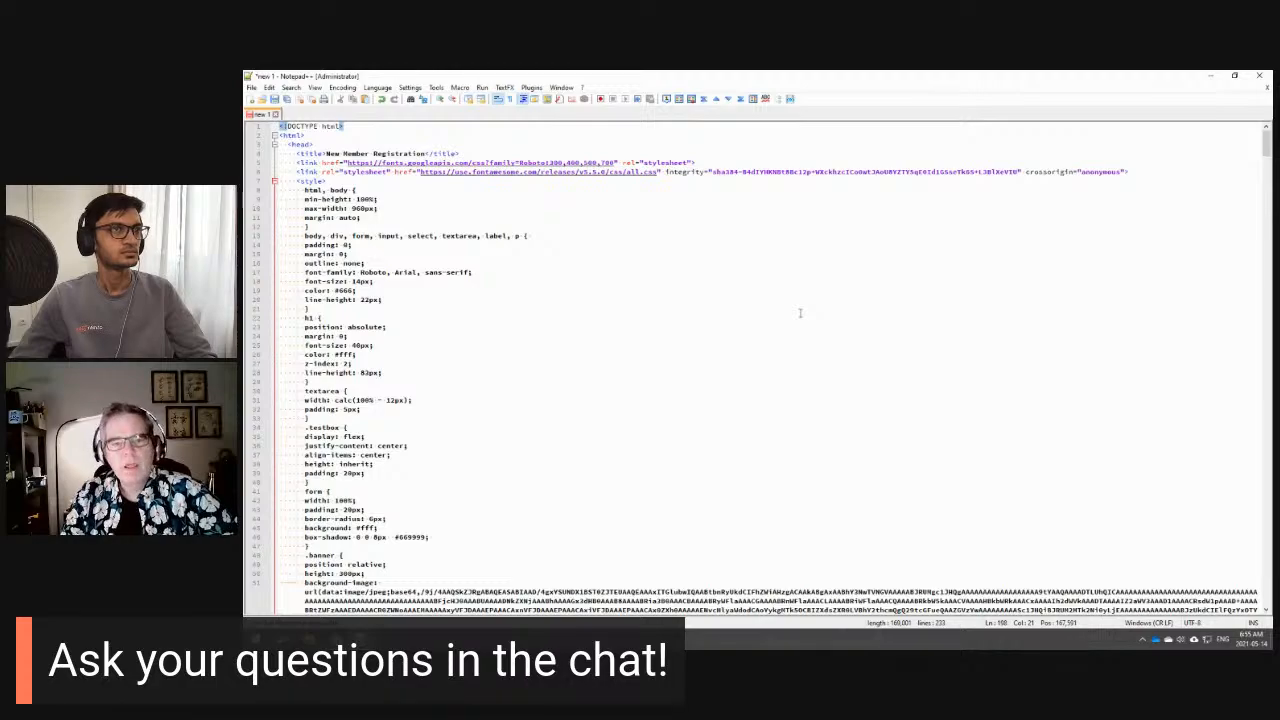
{"action": "scroll", "coordinate": [800, 313], "scroll_direction": "down", "scroll_amount": 20}
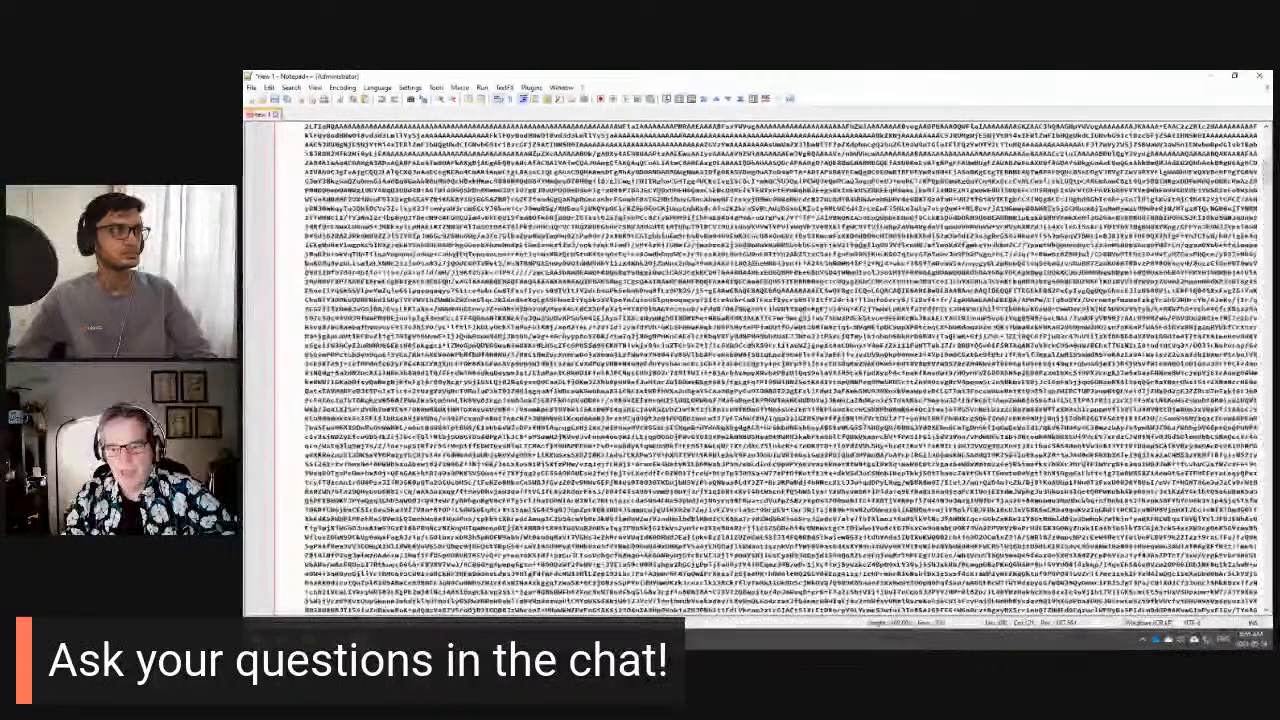
{"action": "scroll", "coordinate": [847, 339], "scroll_direction": "down", "scroll_amount": 20}
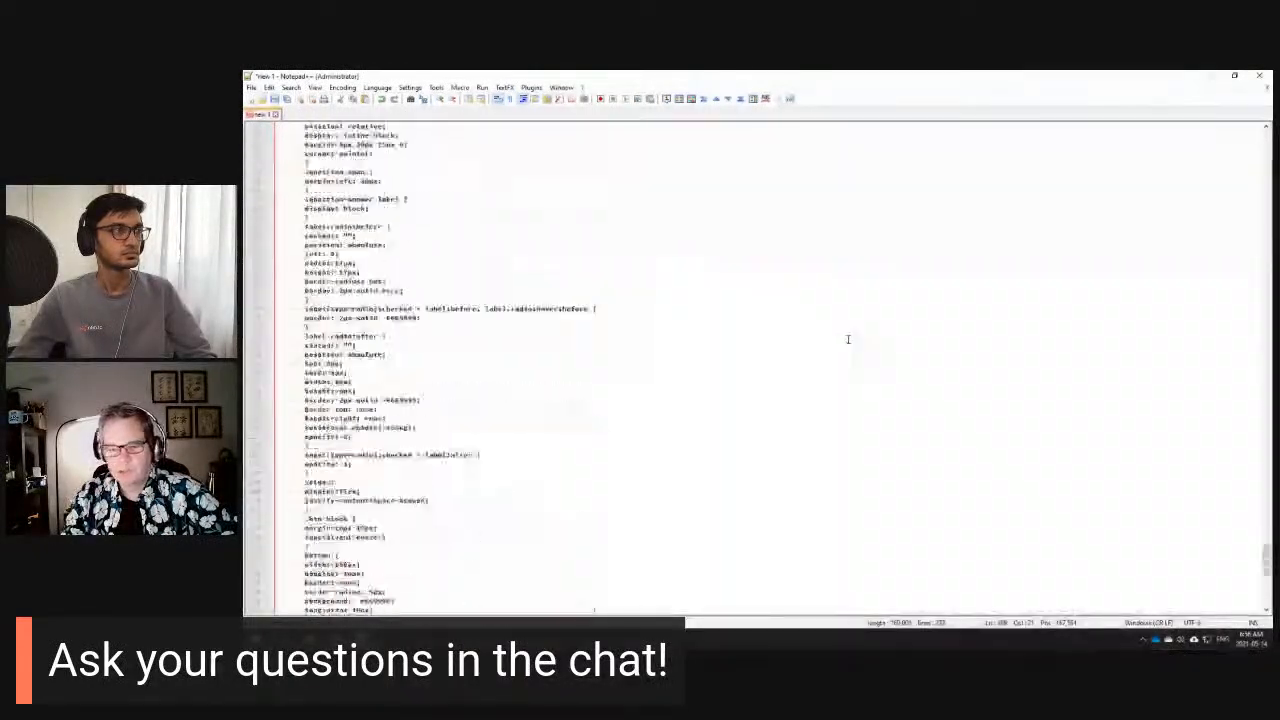
{"action": "scroll", "coordinate": [847, 339], "scroll_direction": "down", "scroll_amount": 10}
{"action": "scroll", "coordinate": [850, 342], "scroll_direction": "up", "scroll_amount": 1}
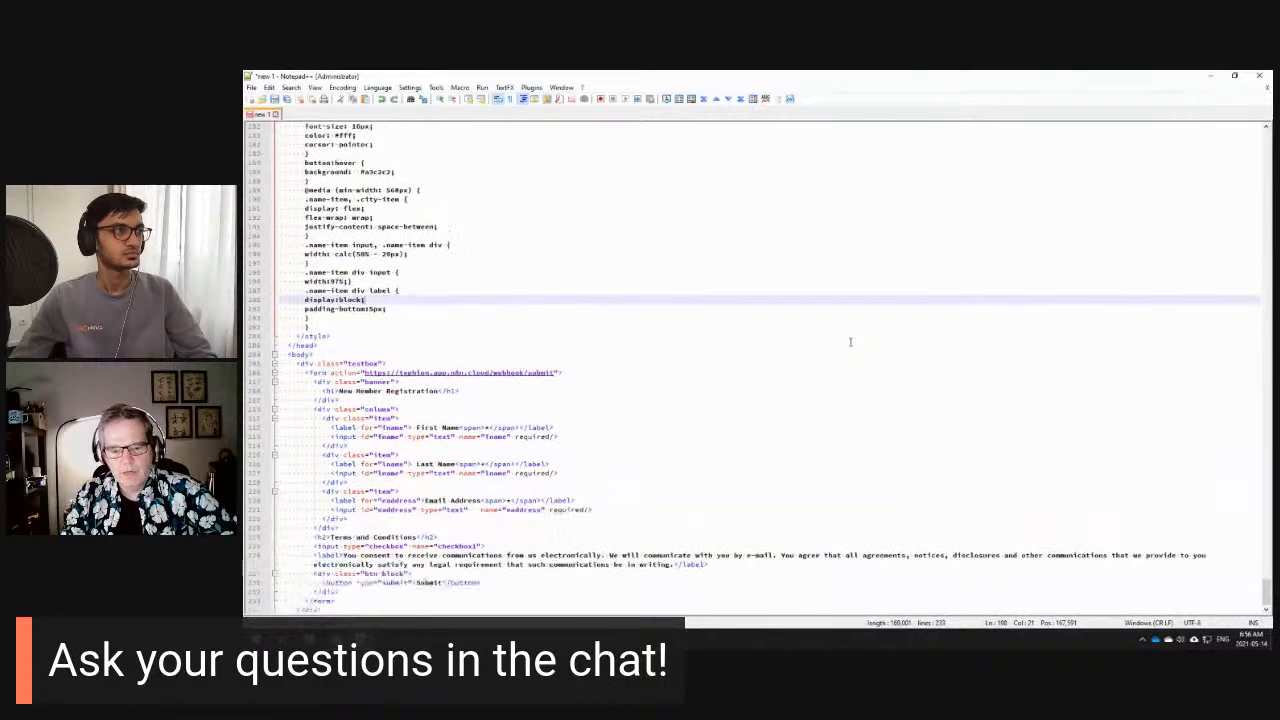
{"action": "scroll", "coordinate": [850, 342], "scroll_direction": "down", "scroll_amount": 1}
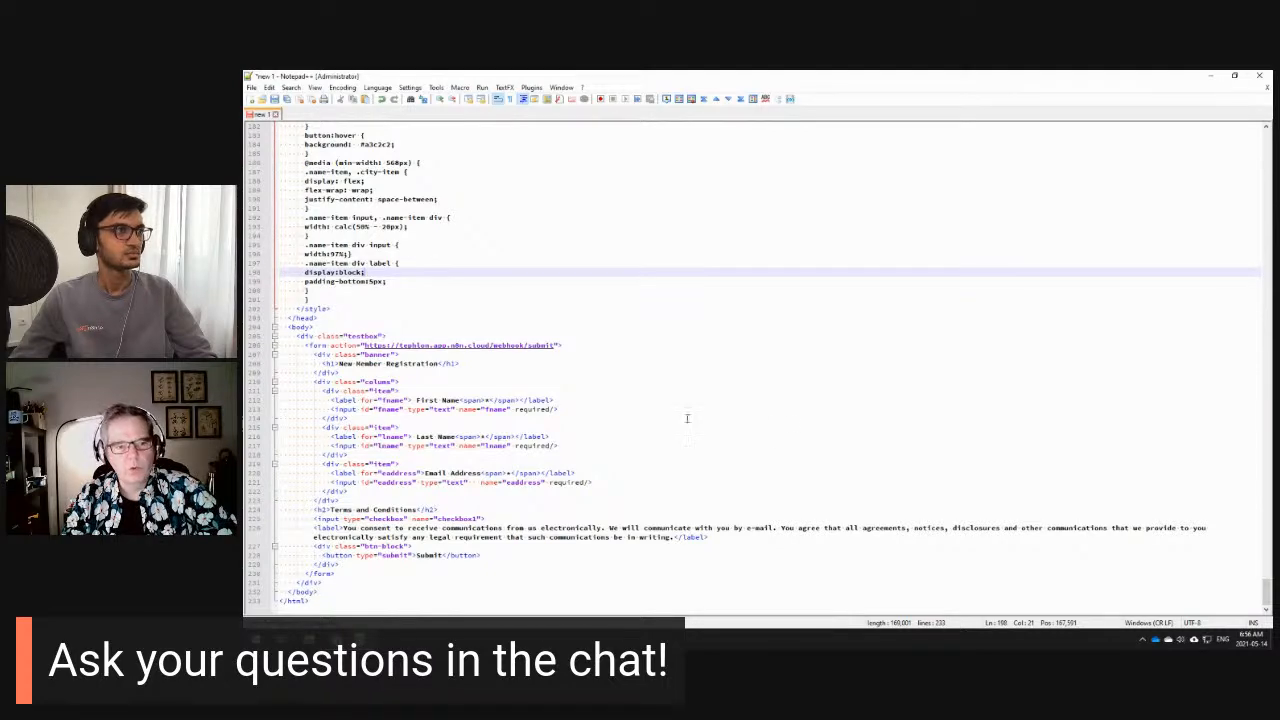
{"action": "scroll", "coordinate": [704, 372], "scroll_direction": "up", "scroll_amount": 7}
{"action": "scroll", "coordinate": [740, 388], "scroll_direction": "up", "scroll_amount": 2}
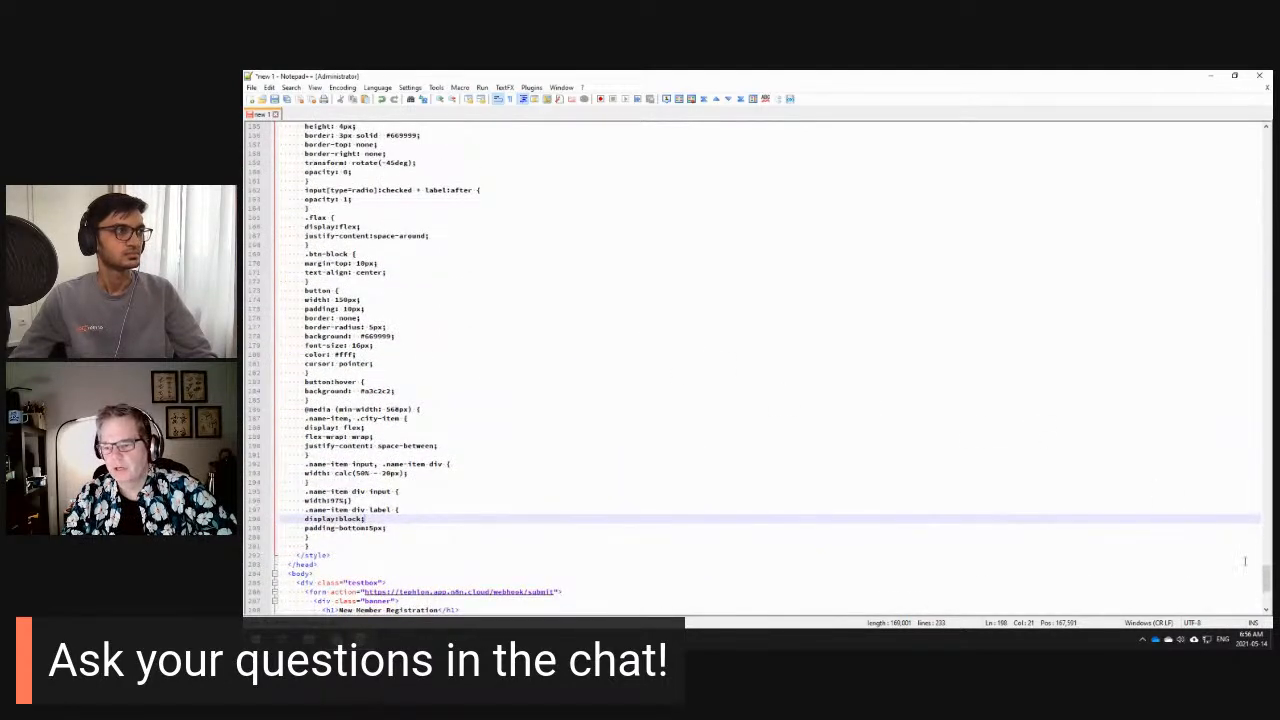
{"action": "left_click_drag", "start_coordinate": [1267, 579], "coordinate": [1223, 117]}
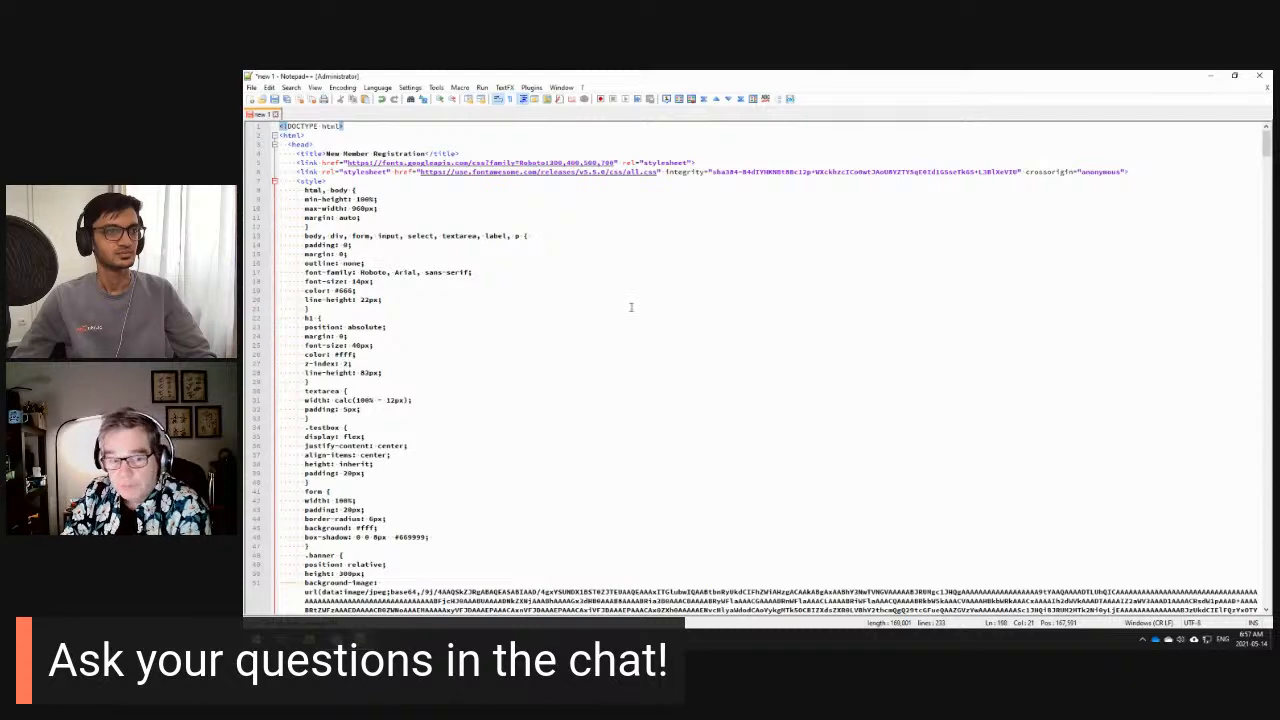
{"action": "scroll", "coordinate": [631, 311], "scroll_direction": "down", "scroll_amount": 1}
{"action": "scroll", "coordinate": [631, 311], "scroll_direction": "up", "scroll_amount": 1}
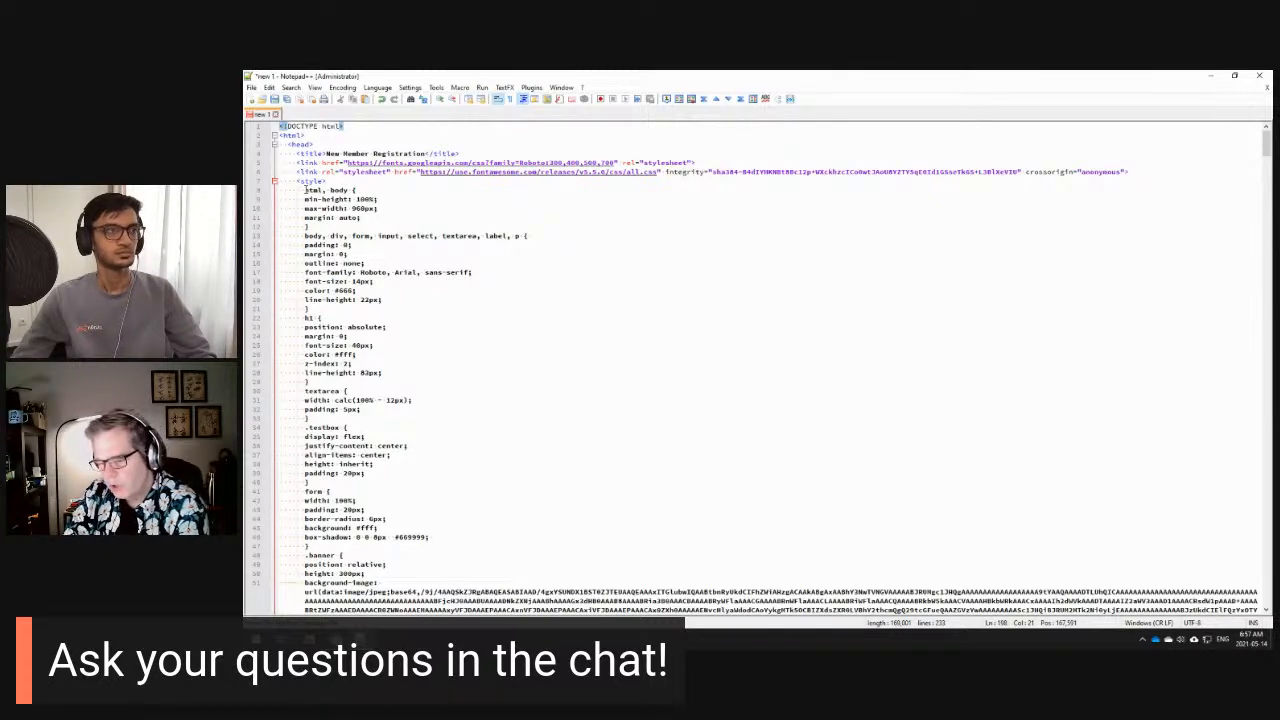
{"action": "left_click", "coordinate": [297, 181]}
{"action": "left_click_drag", "start_coordinate": [327, 181], "coordinate": [395, 500]}
{"action": "scroll", "coordinate": [420, 241], "scroll_direction": "down", "scroll_amount": 1}
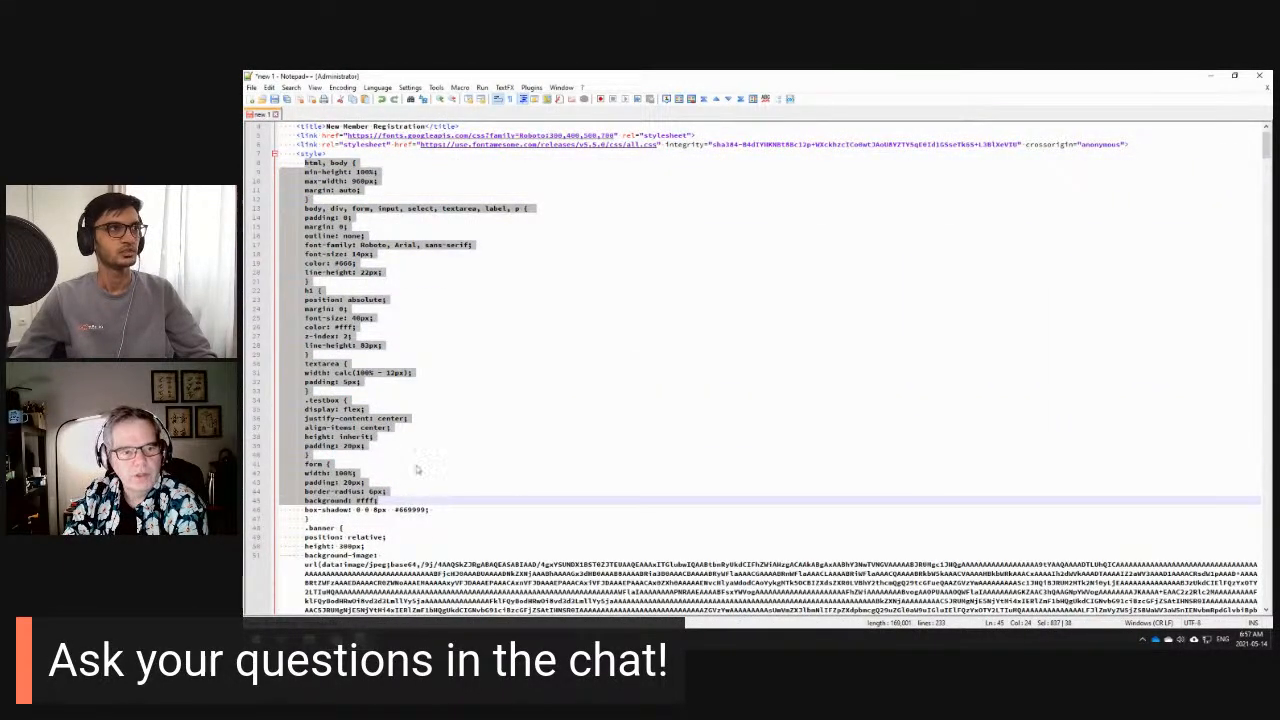
{"action": "scroll", "coordinate": [451, 414], "scroll_direction": "up", "scroll_amount": 1}
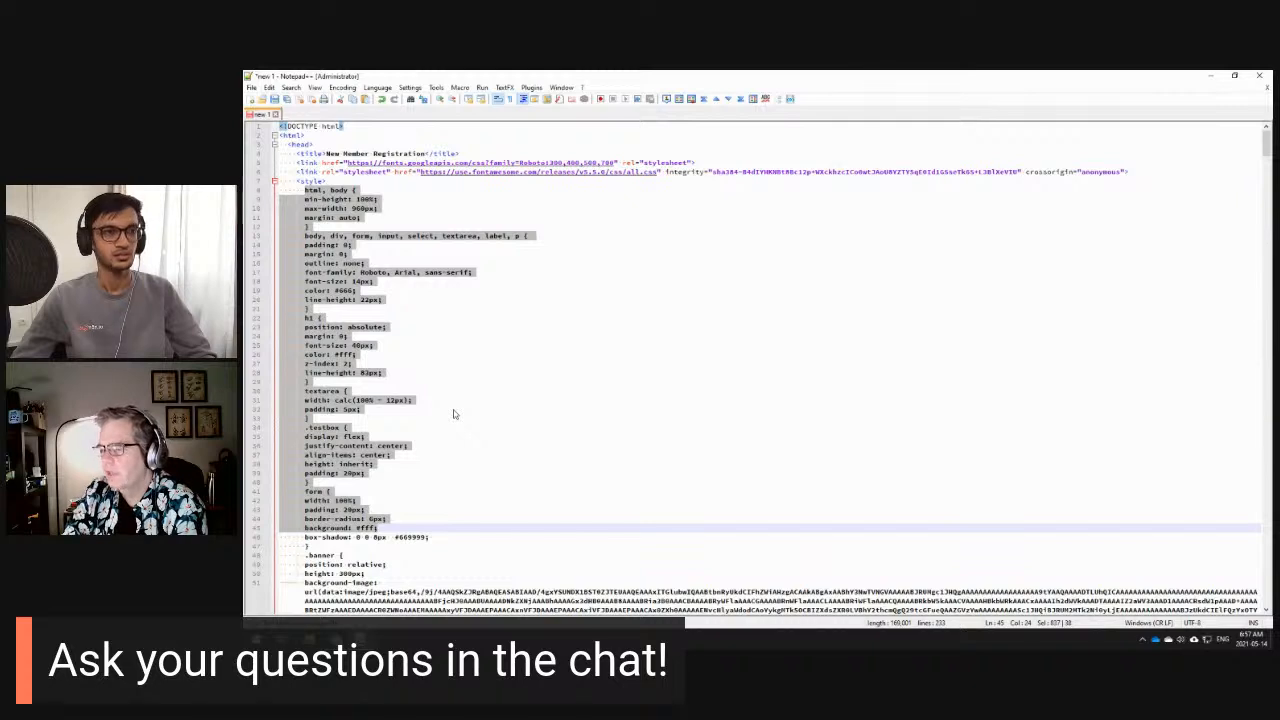
{"action": "left_click", "coordinate": [478, 363]}
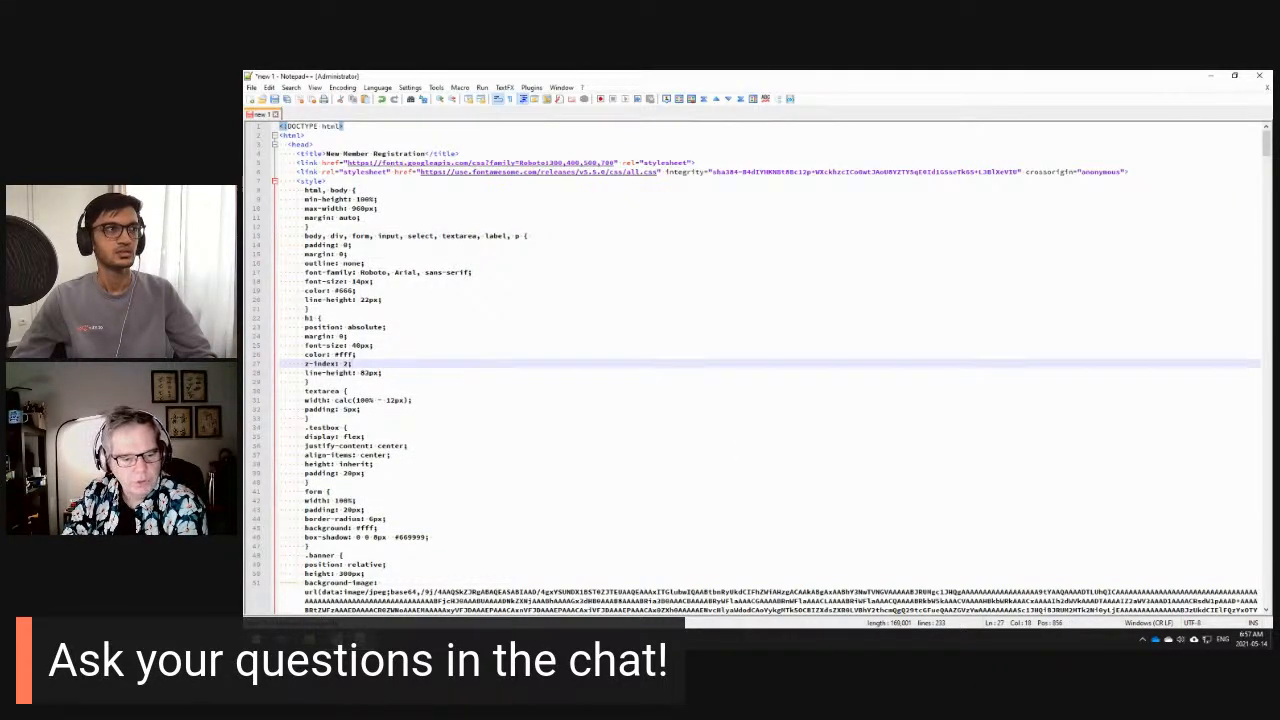
{"action": "key", "text": "alt+Tab"}
{"action": "left_click", "coordinate": [672, 82]}
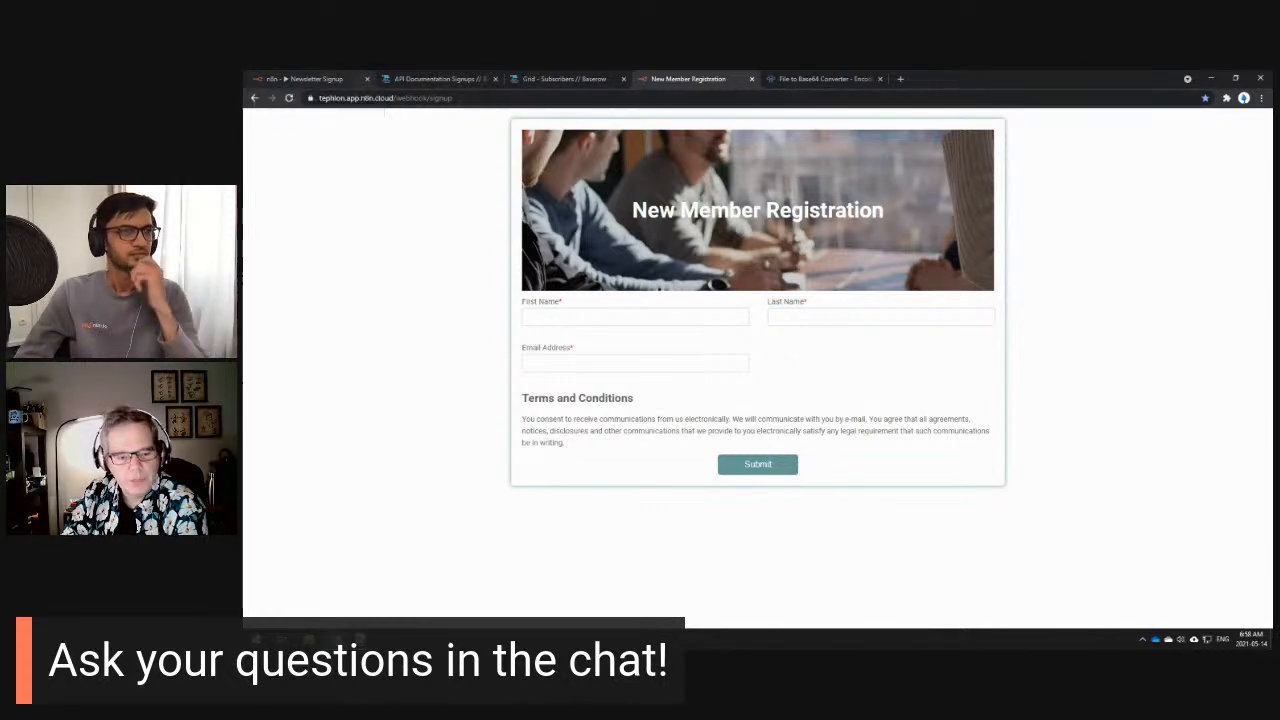
{"action": "key", "text": "alt+Tab"}
{"action": "scroll", "coordinate": [958, 395], "scroll_direction": "down", "scroll_amount": 11}
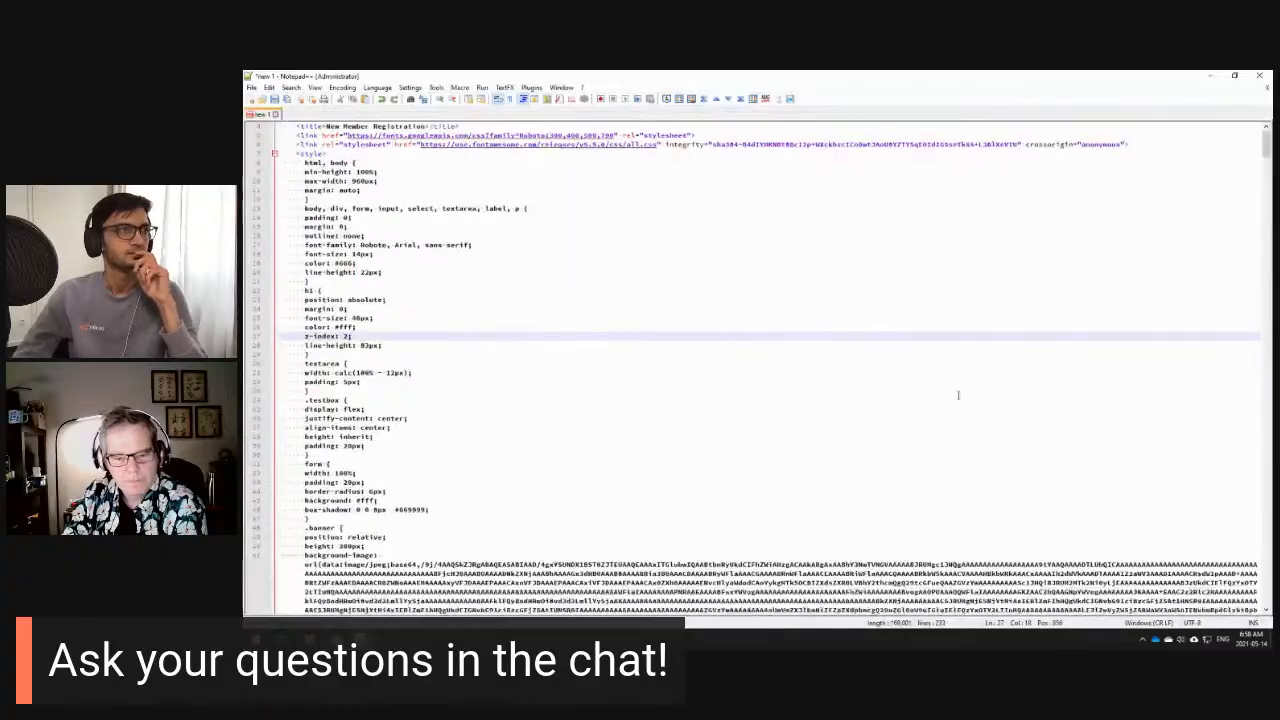
{"action": "scroll", "coordinate": [958, 395], "scroll_direction": "down", "scroll_amount": 5}
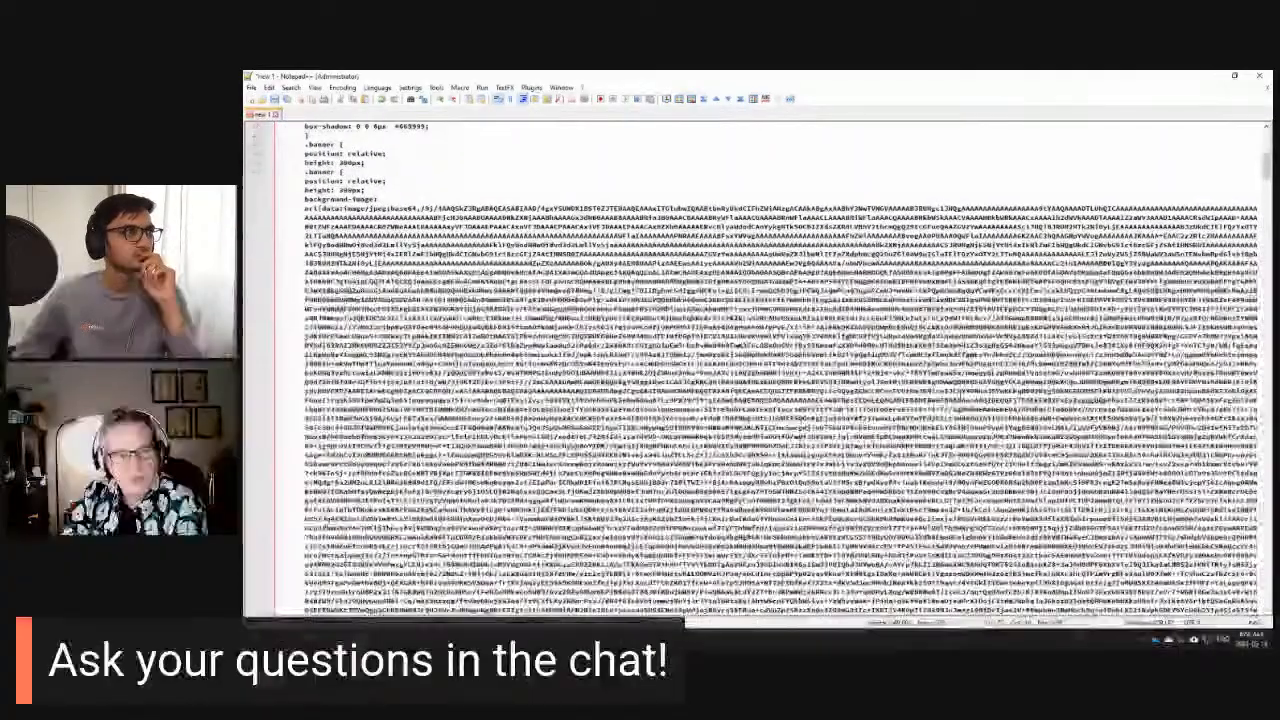
{"action": "scroll", "coordinate": [752, 380], "scroll_direction": "down", "scroll_amount": 10}
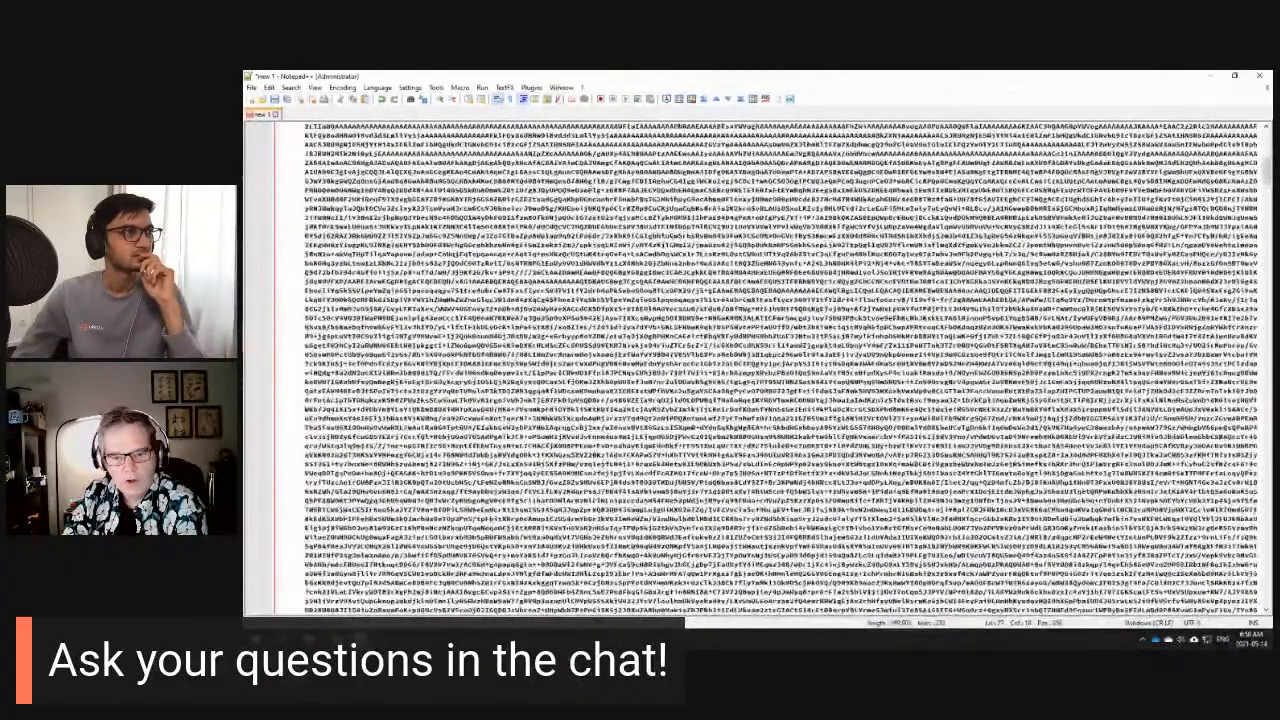
{"action": "scroll", "coordinate": [752, 370], "scroll_direction": "down", "scroll_amount": 10}
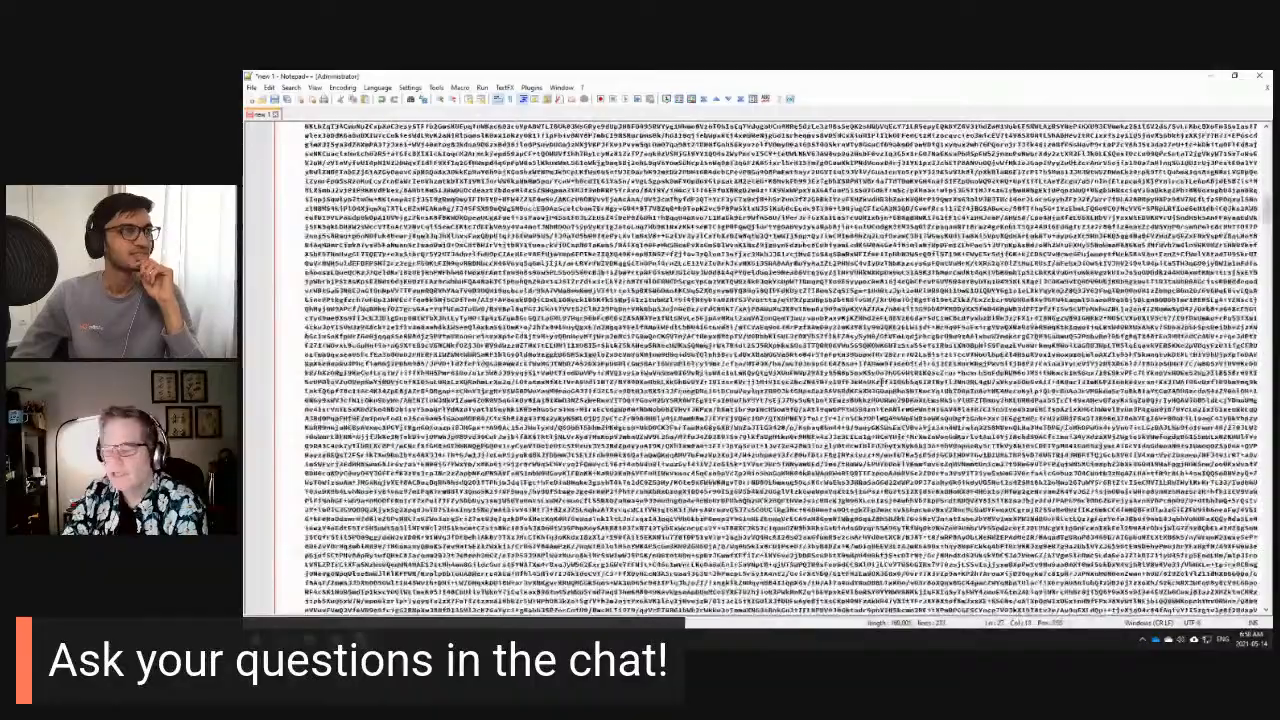
{"action": "scroll", "coordinate": [760, 370], "scroll_direction": "down", "scroll_amount": 10}
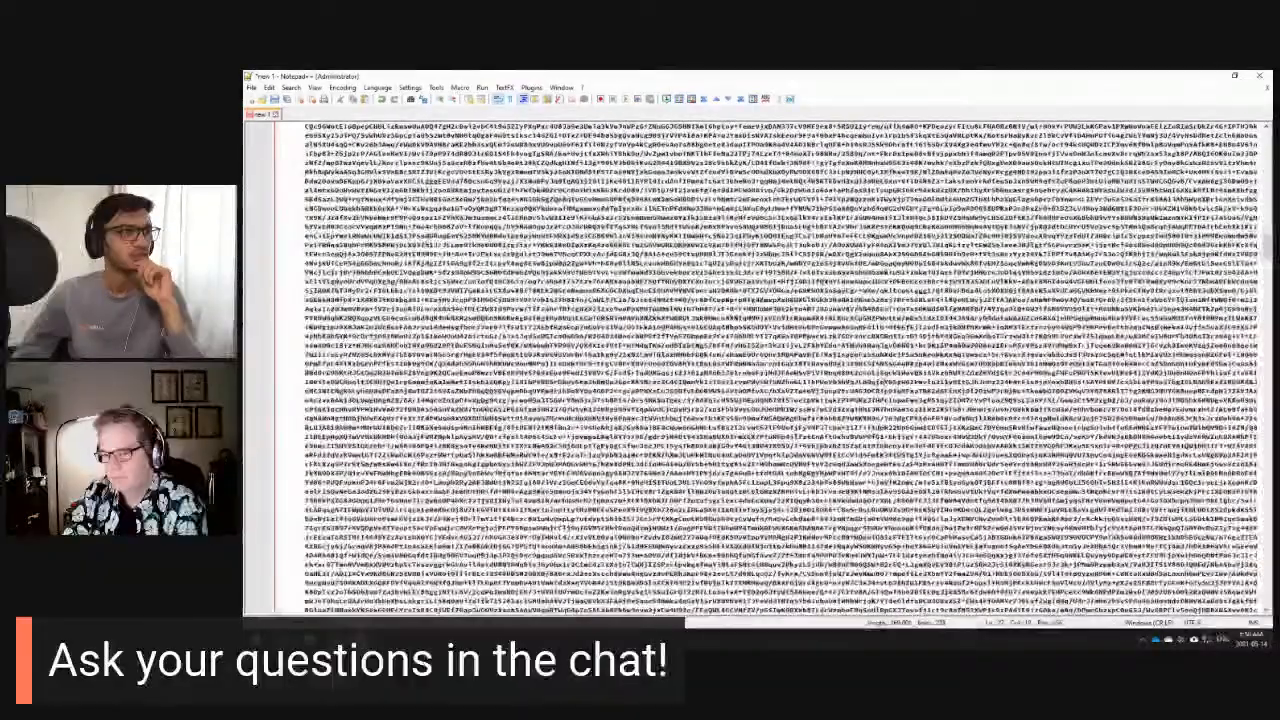
{"action": "scroll", "coordinate": [760, 370], "scroll_direction": "down", "scroll_amount": 10}
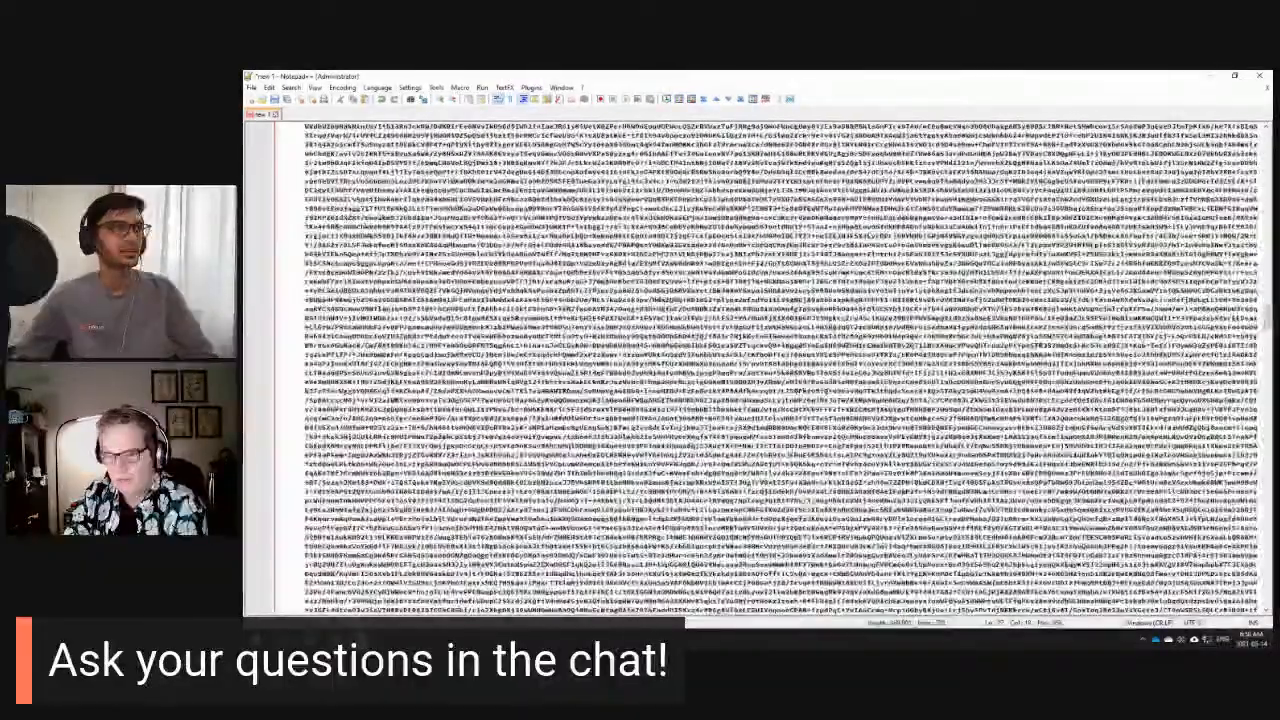
{"action": "scroll", "coordinate": [760, 370], "scroll_direction": "down", "scroll_amount": 10}
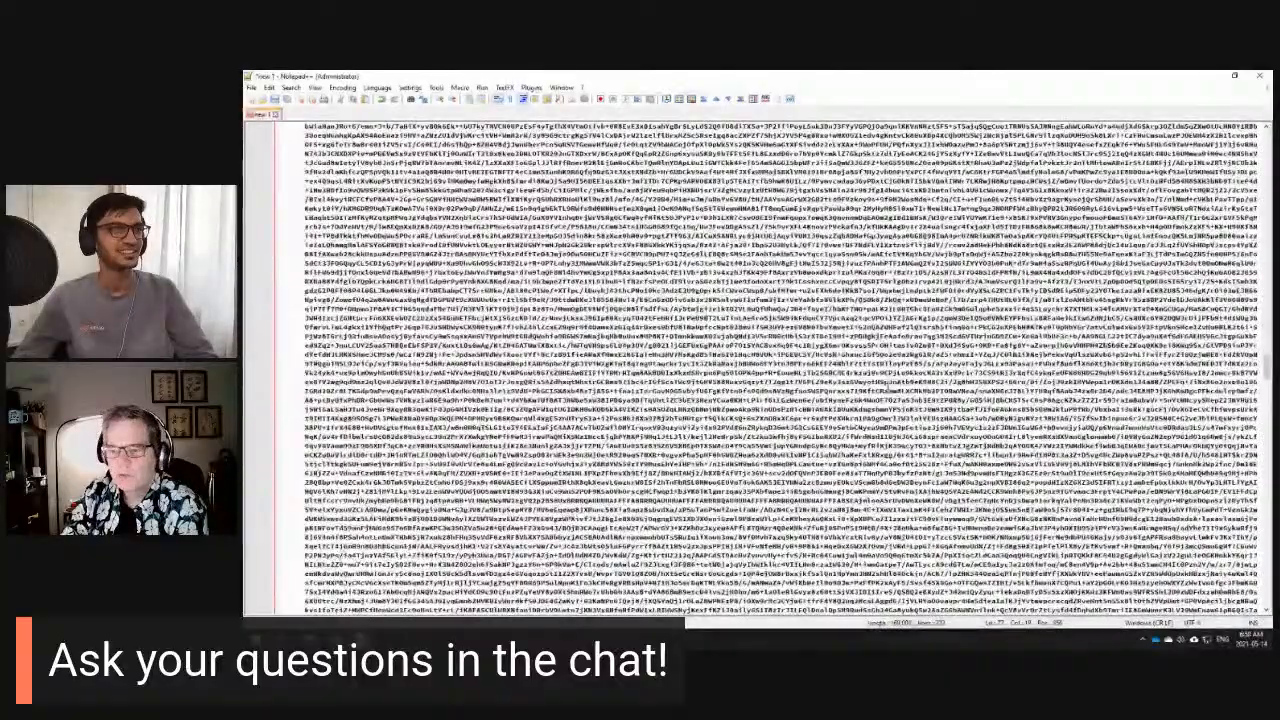
{"action": "scroll", "coordinate": [760, 370], "scroll_direction": "down", "scroll_amount": 10}
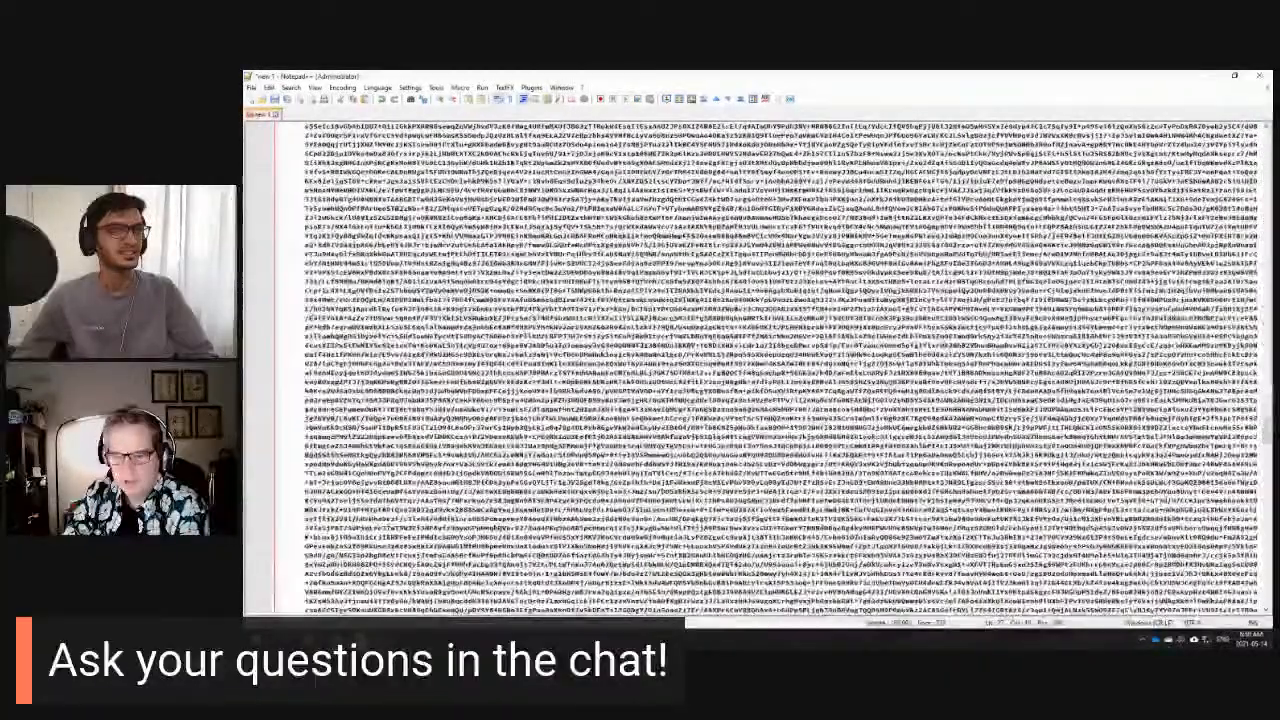
{"action": "scroll", "coordinate": [760, 370], "scroll_direction": "down", "scroll_amount": 10}
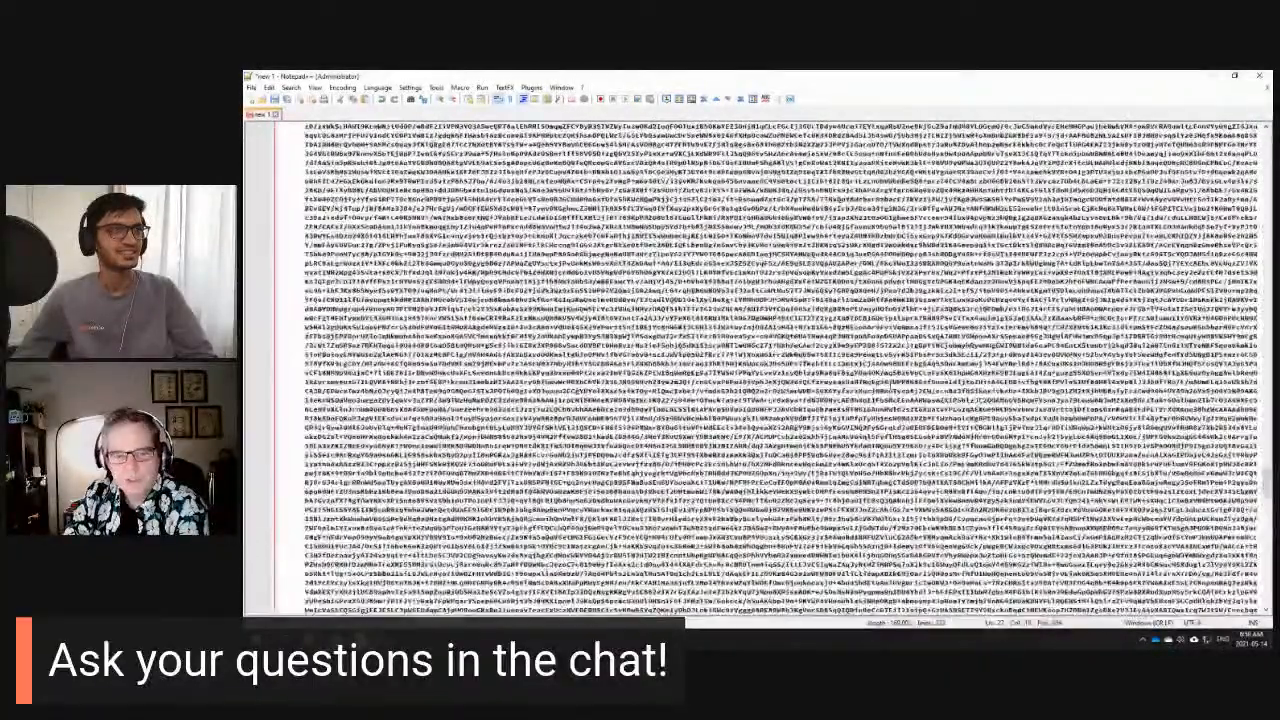
{"action": "scroll", "coordinate": [760, 370], "scroll_direction": "down", "scroll_amount": 10}
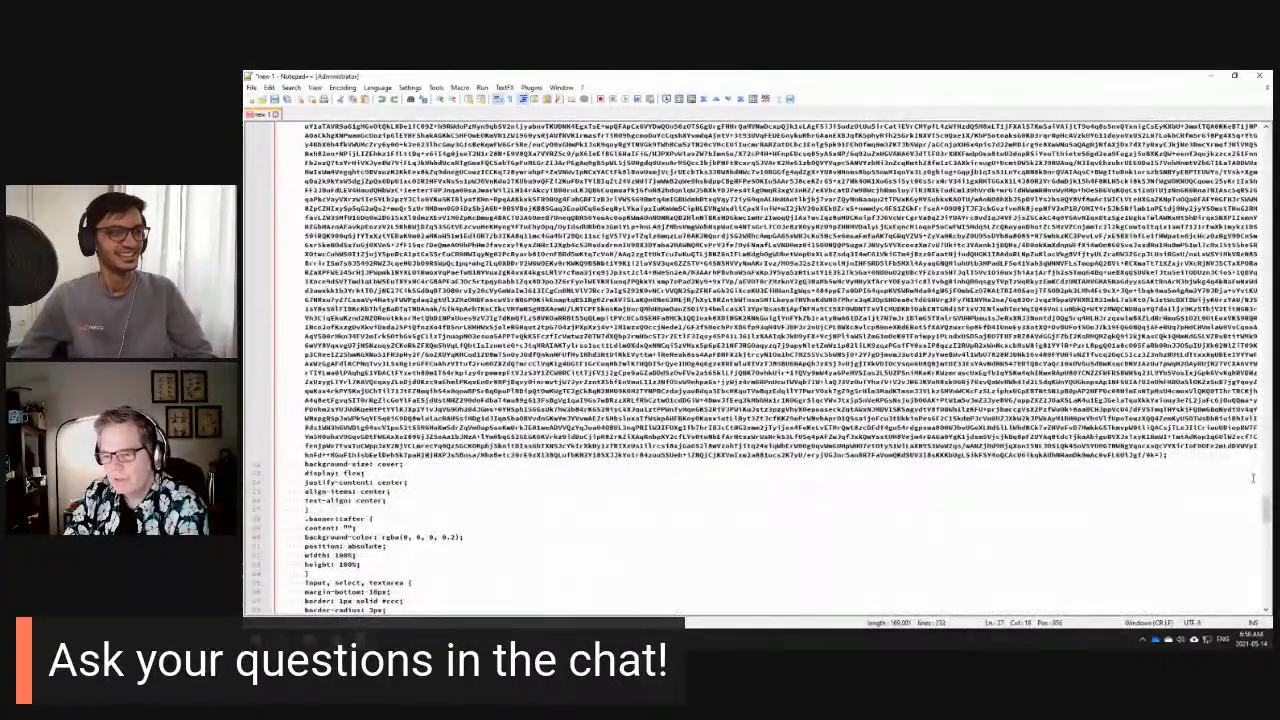
{"action": "left_click_drag", "start_coordinate": [1266, 510], "coordinate": [1266, 144]}
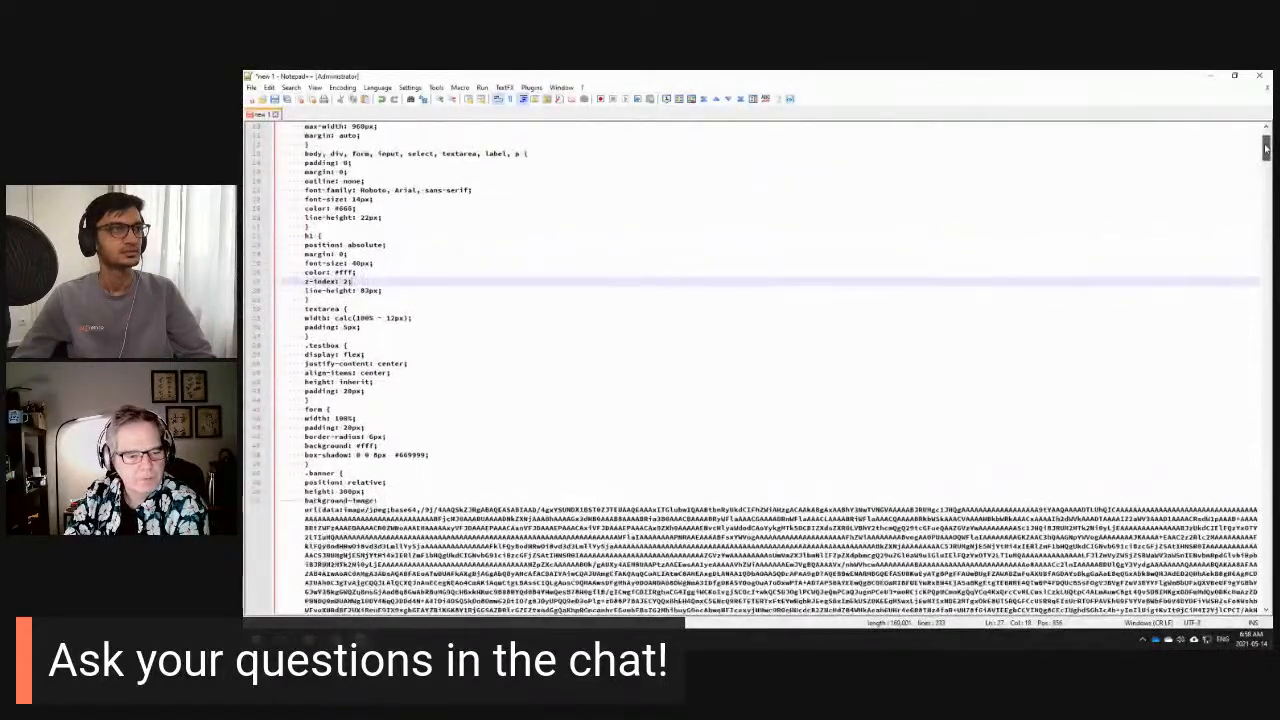
- Select the base64 JPEG data inside the .banner rule's background-image url(
{"action": "scroll", "coordinate": [577, 405], "scroll_direction": "down", "scroll_amount": 4}
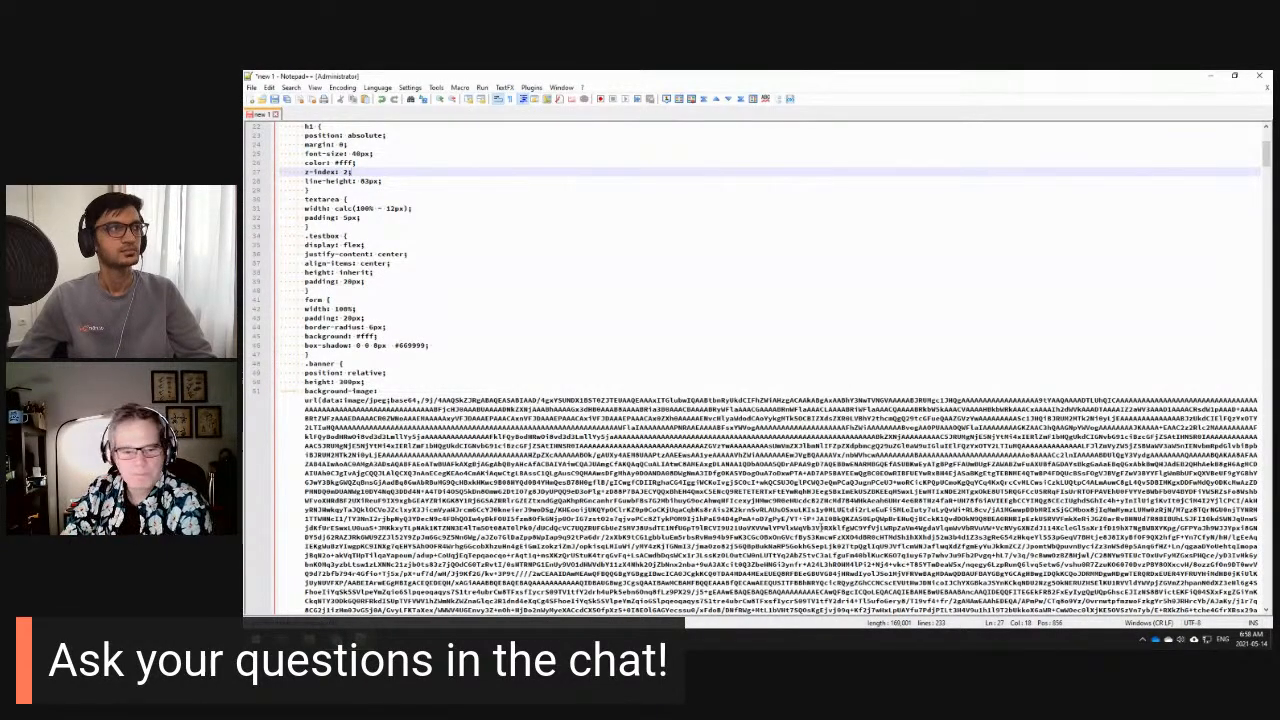
{"action": "scroll", "coordinate": [310, 317], "scroll_direction": "down", "scroll_amount": 3}
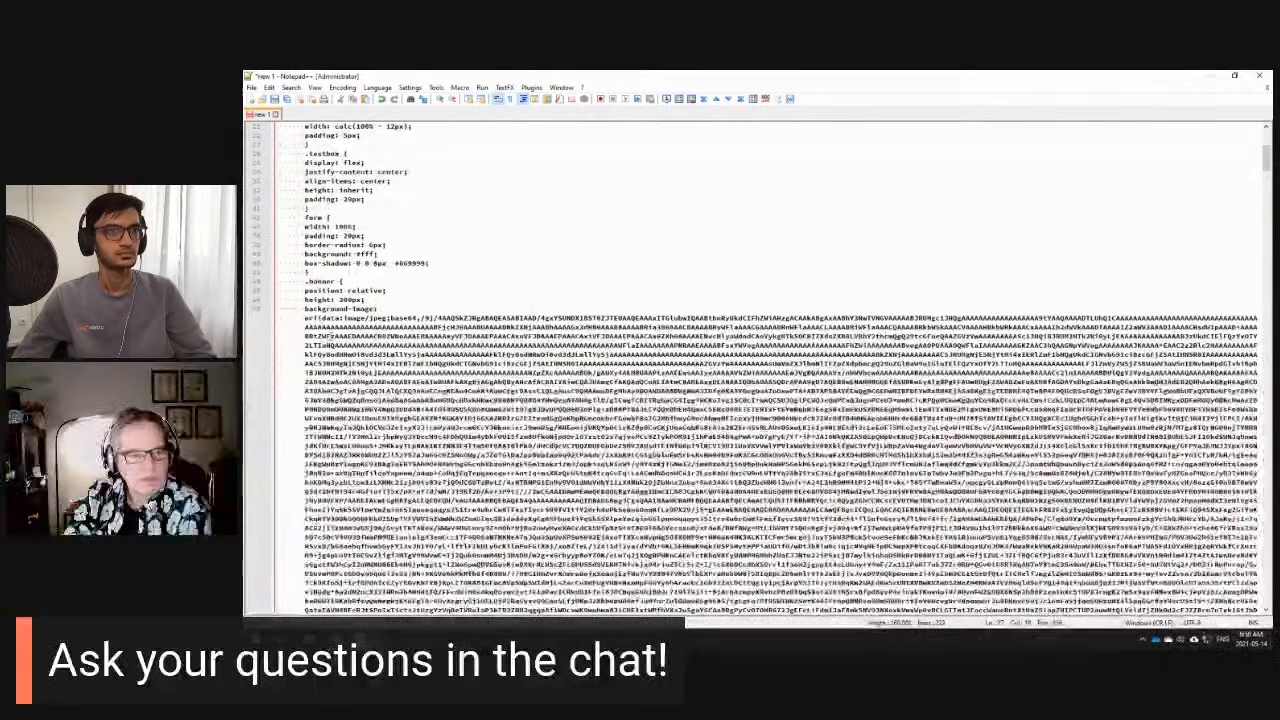
{"action": "mouse_move", "coordinate": [305, 318]}
{"action": "left_mouse_down"}
{"action": "mouse_move", "coordinate": [319, 318]}
{"action": "mouse_move", "coordinate": [306, 307]}
{"action": "mouse_move", "coordinate": [392, 318]}
{"action": "mouse_move", "coordinate": [320, 317]}
{"action": "left_mouse_up"}
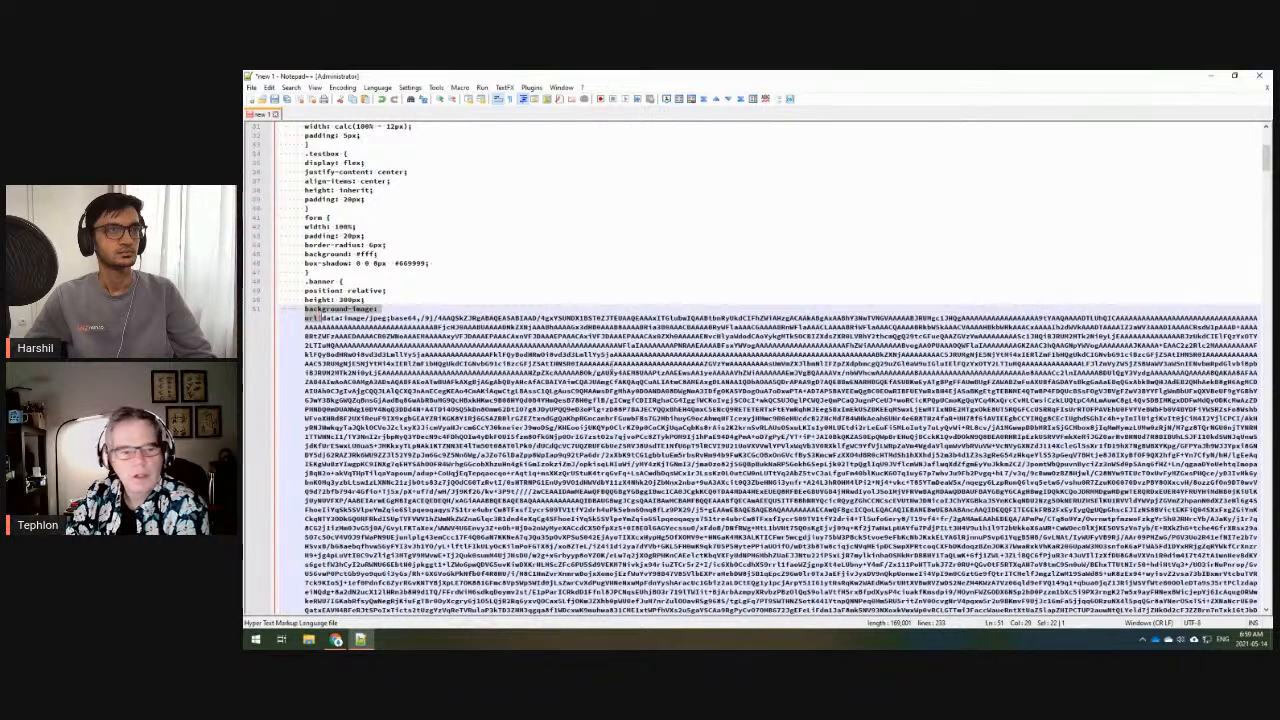
{"action": "scroll", "coordinate": [750, 400], "scroll_direction": "down", "scroll_amount": 1}
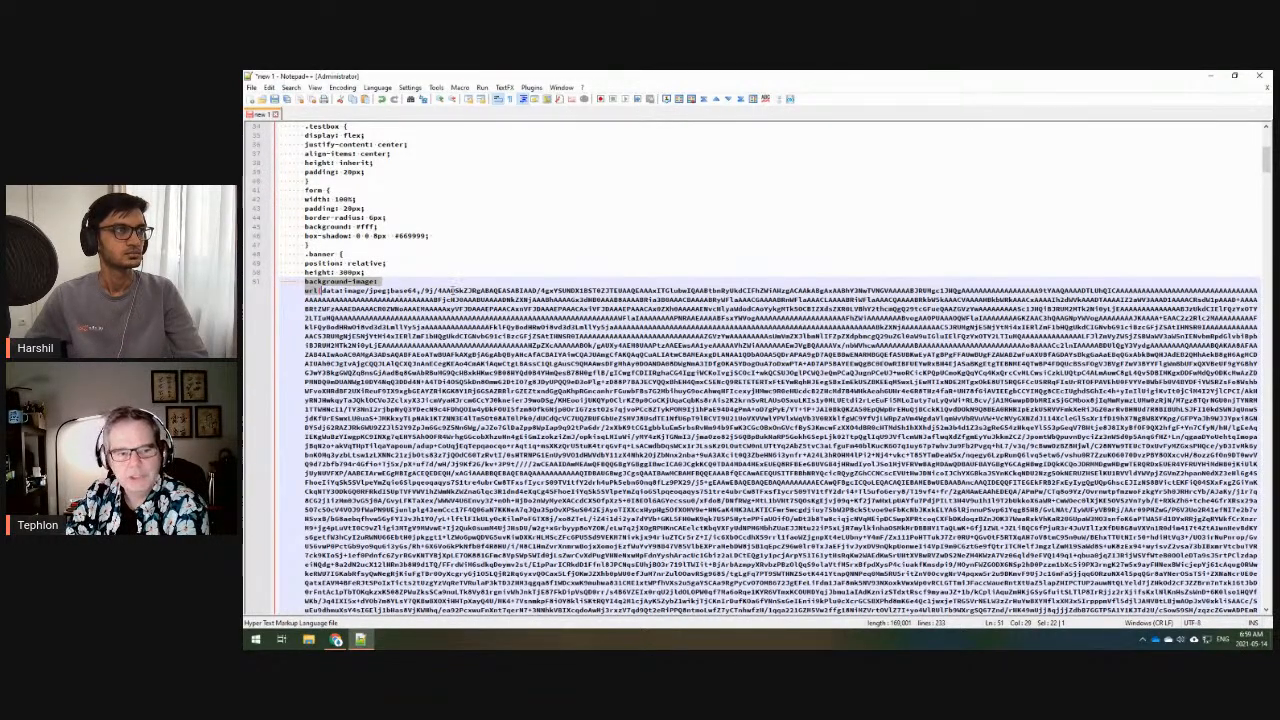
{"action": "left_click_drag", "start_coordinate": [421, 290], "coordinate": [1005, 575]}
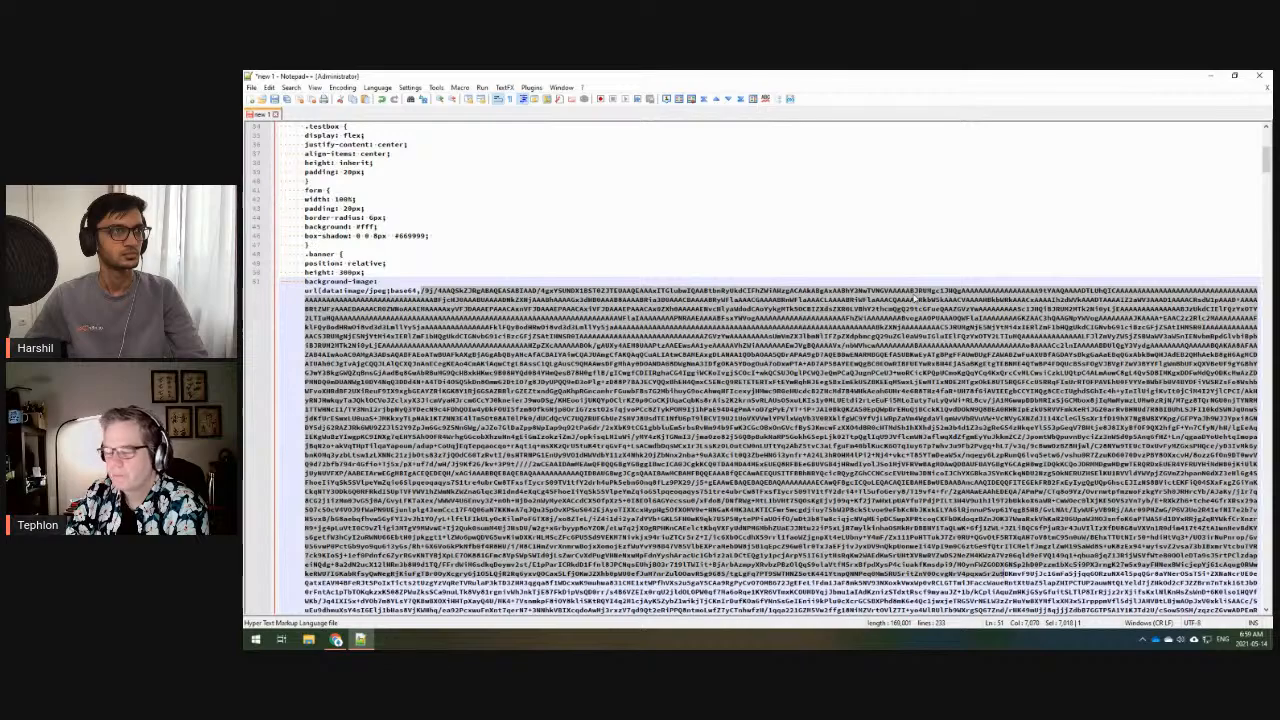
{"action": "scroll", "coordinate": [816, 394], "scroll_direction": "up", "scroll_amount": 1}
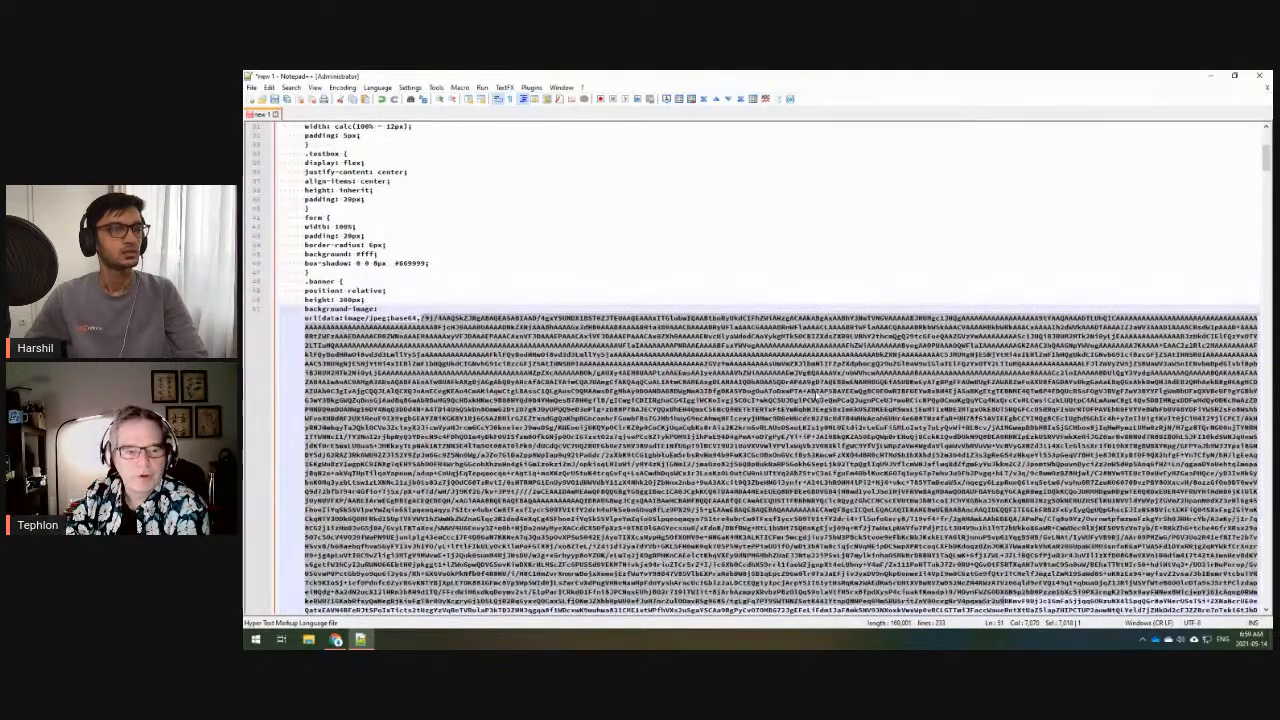
{"action": "scroll", "coordinate": [816, 394], "scroll_direction": "down", "scroll_amount": 4}
{"action": "scroll", "coordinate": [816, 396], "scroll_direction": "down", "scroll_amount": 1}
{"action": "scroll", "coordinate": [816, 396], "scroll_direction": "up", "scroll_amount": 1}
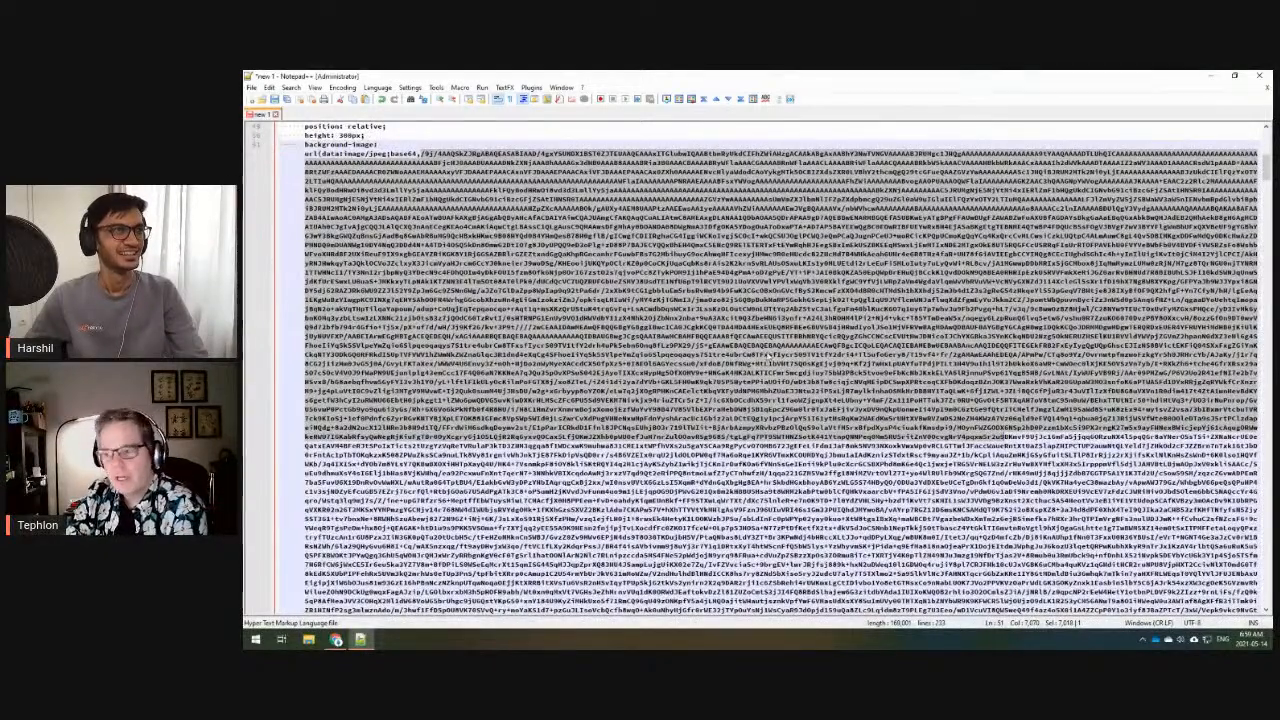
{"action": "scroll", "coordinate": [817, 396], "scroll_direction": "up", "scroll_amount": 1}
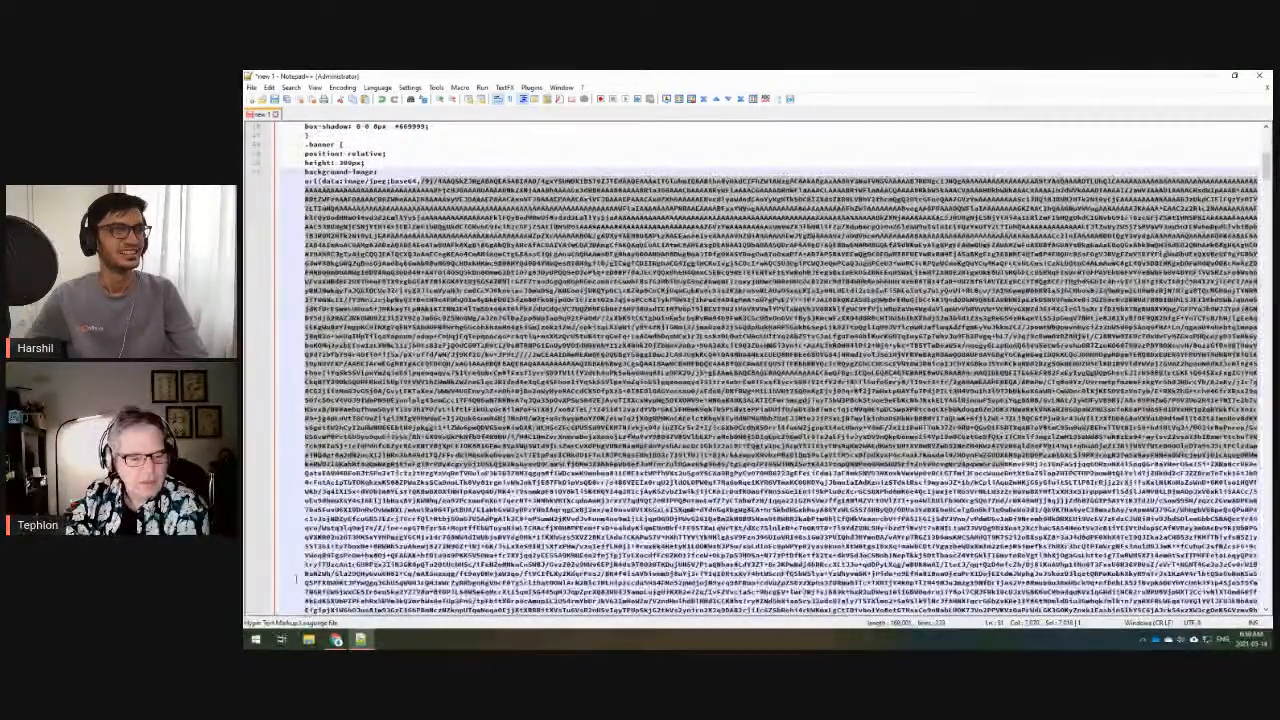
- Switch to Browserling's File to Base64 converter and move File Explorer out of view
{"action": "left_click", "coordinate": [336, 639]}
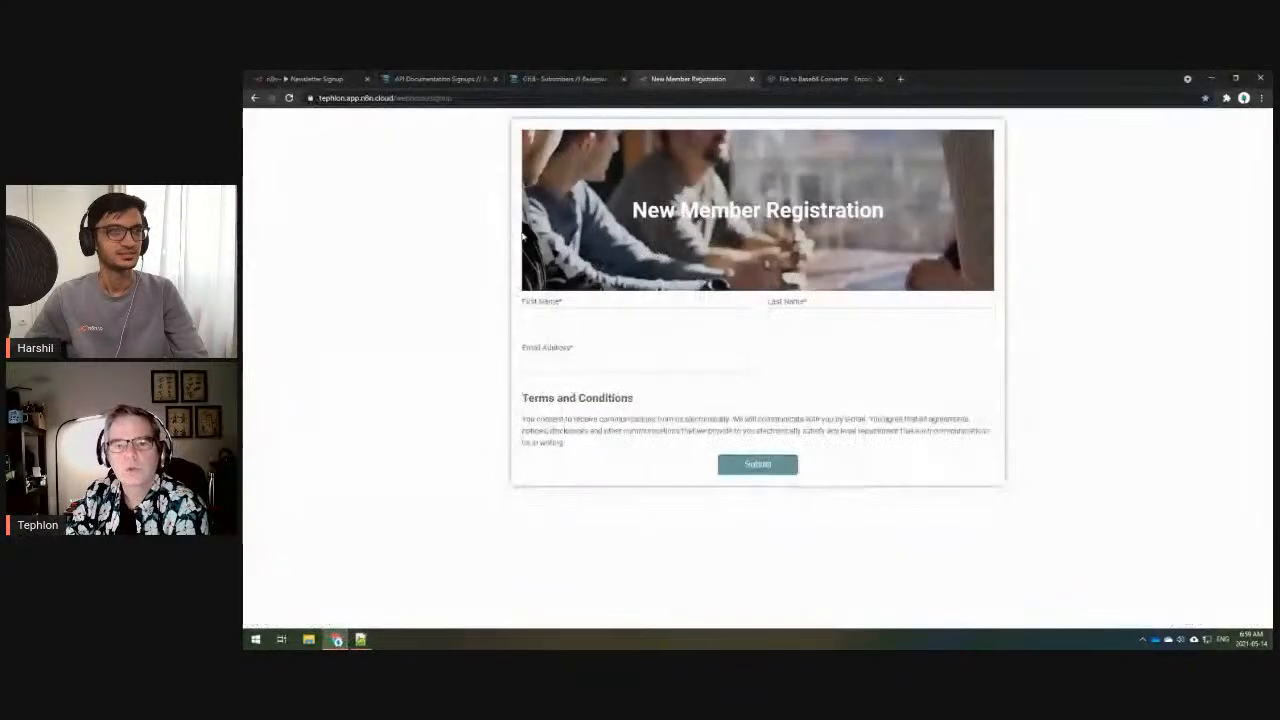
{"action": "left_click", "coordinate": [826, 79]}
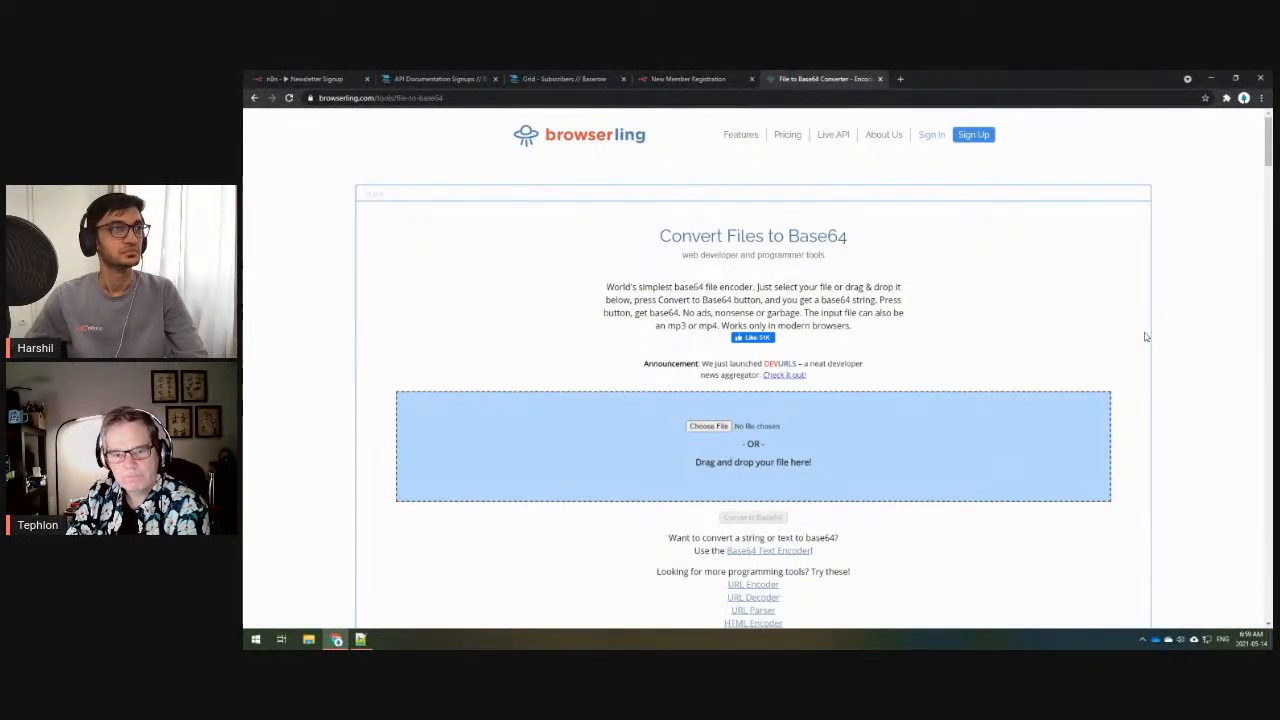
{"action": "scroll", "coordinate": [1146, 337], "scroll_direction": "down", "scroll_amount": 3}
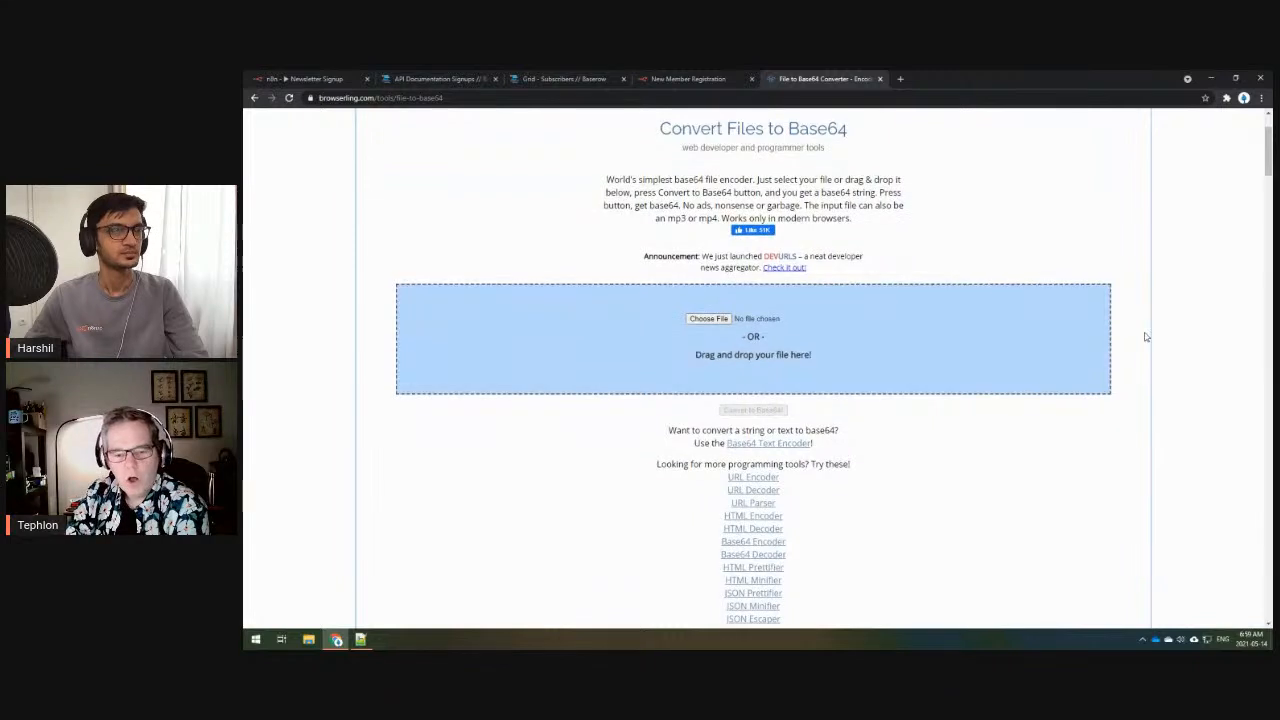
{"action": "scroll", "coordinate": [1146, 337], "scroll_direction": "up", "scroll_amount": 1}
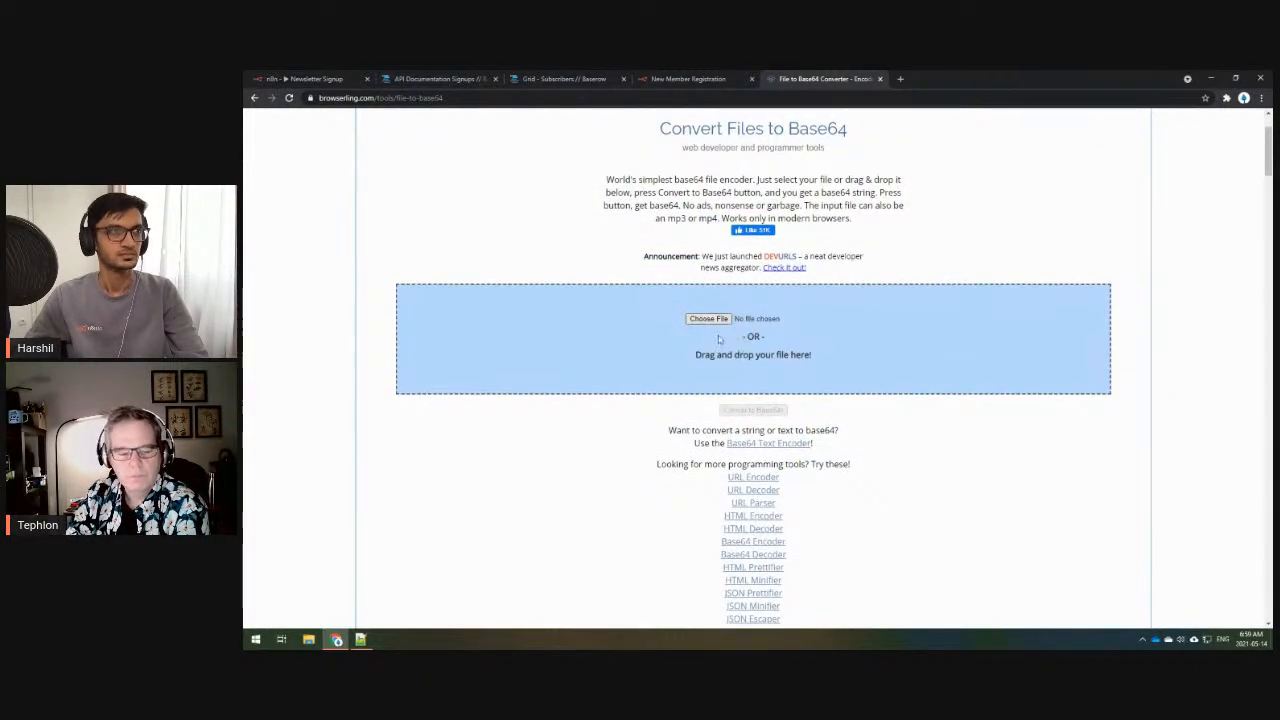
{"action": "left_click", "coordinate": [309, 640]}
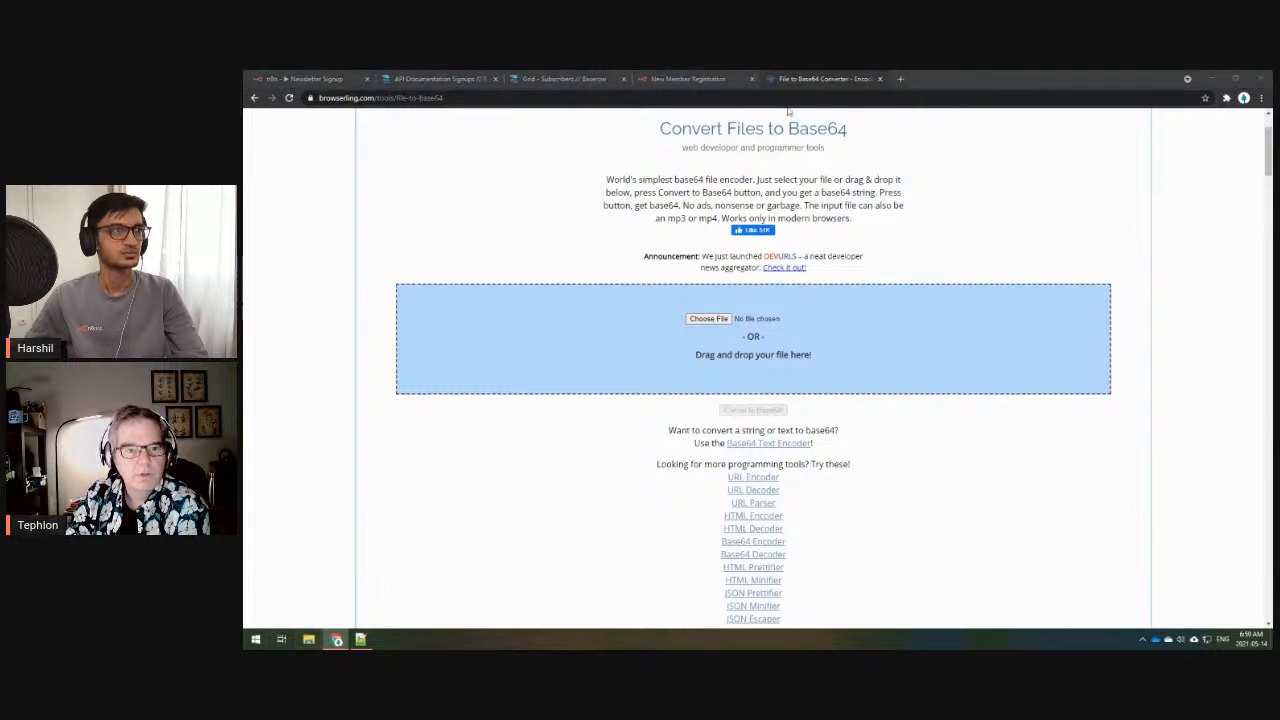
{"action": "left_click_drag", "start_coordinate": [785, 210], "coordinate": [243, 145]}
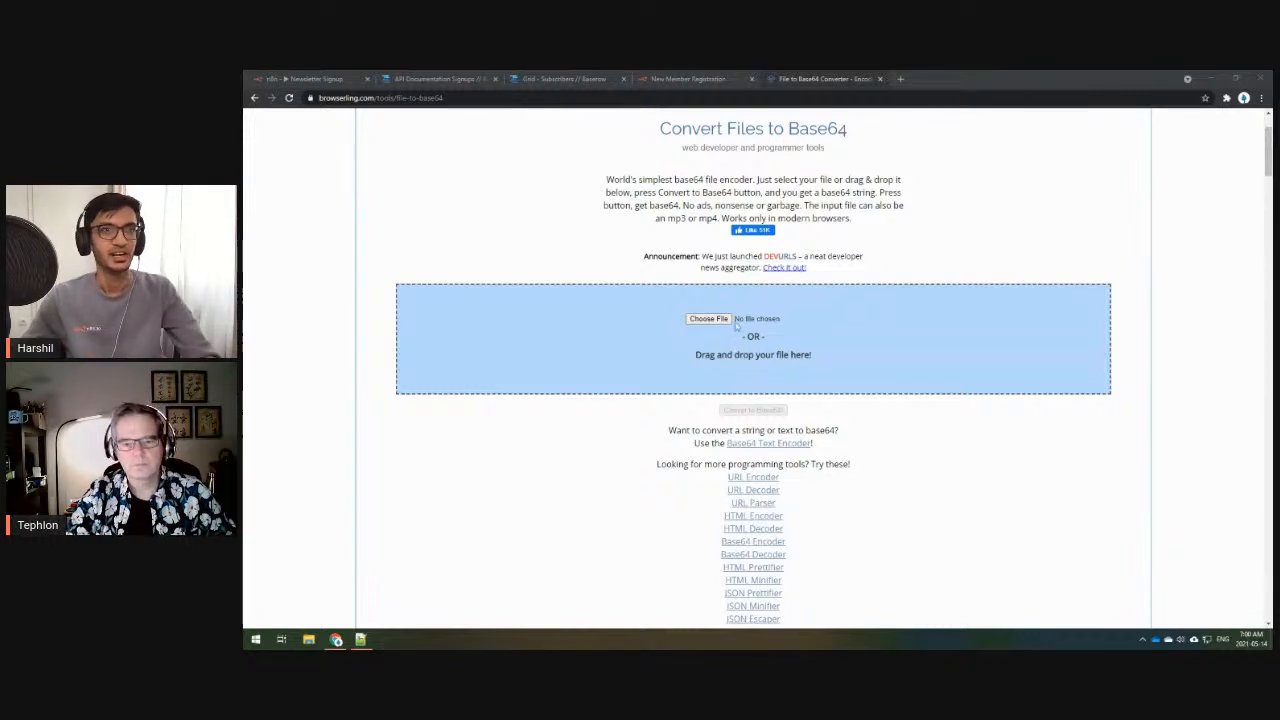
- Choose Tephlon.png from the Desktop as the converter's input file
{"action": "left_click", "coordinate": [706, 320]}
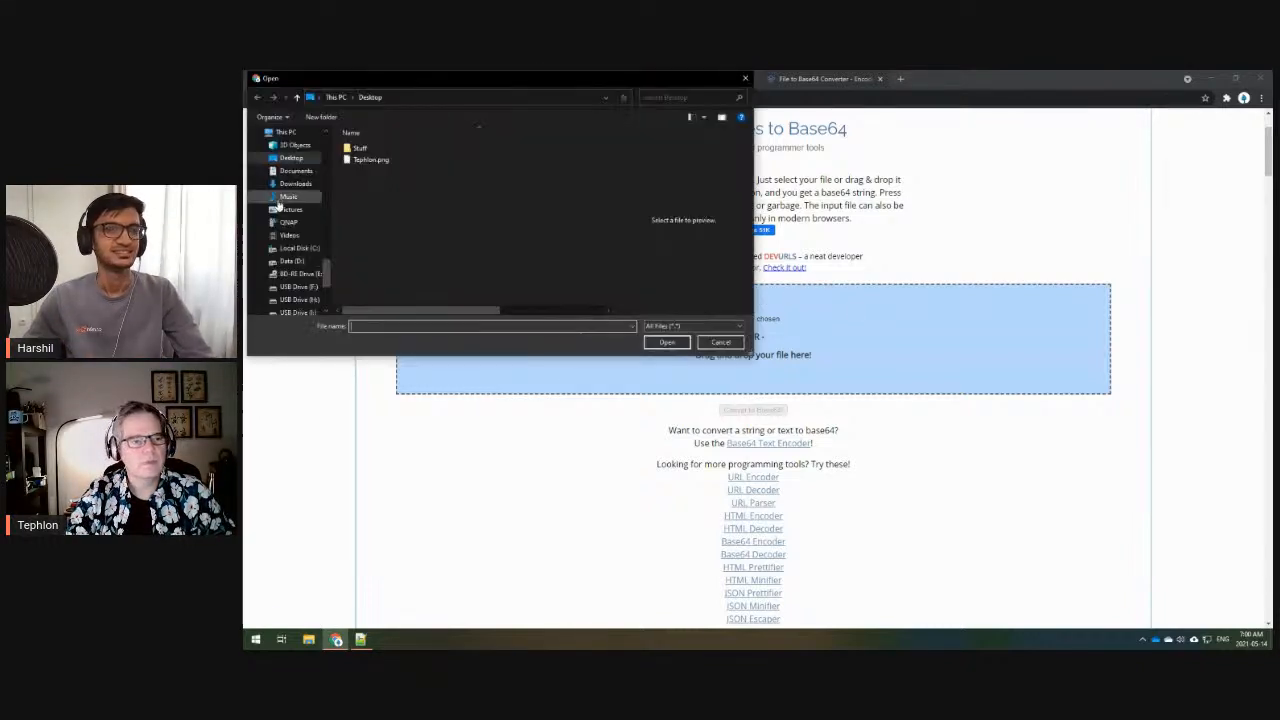
{"action": "scroll", "coordinate": [300, 200], "scroll_direction": "up", "scroll_amount": 3}
{"action": "scroll", "coordinate": [302, 214], "scroll_direction": "up", "scroll_amount": 8}
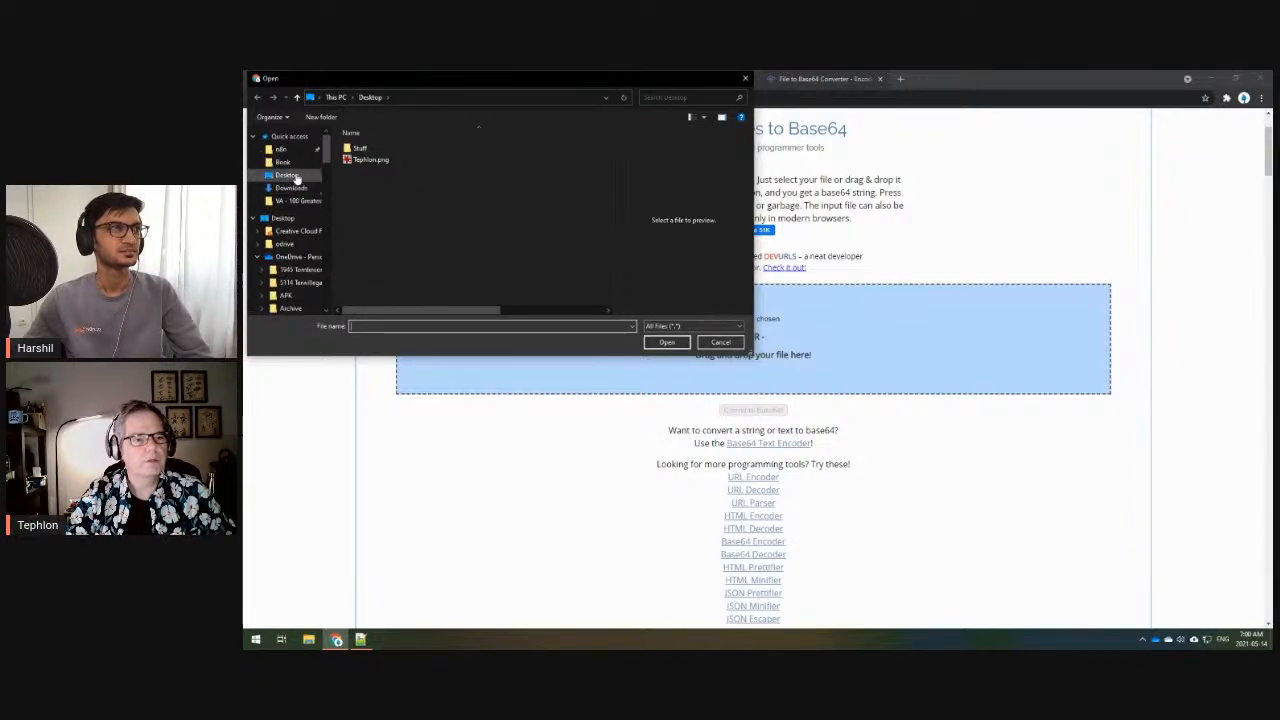
{"action": "left_click", "coordinate": [380, 163]}
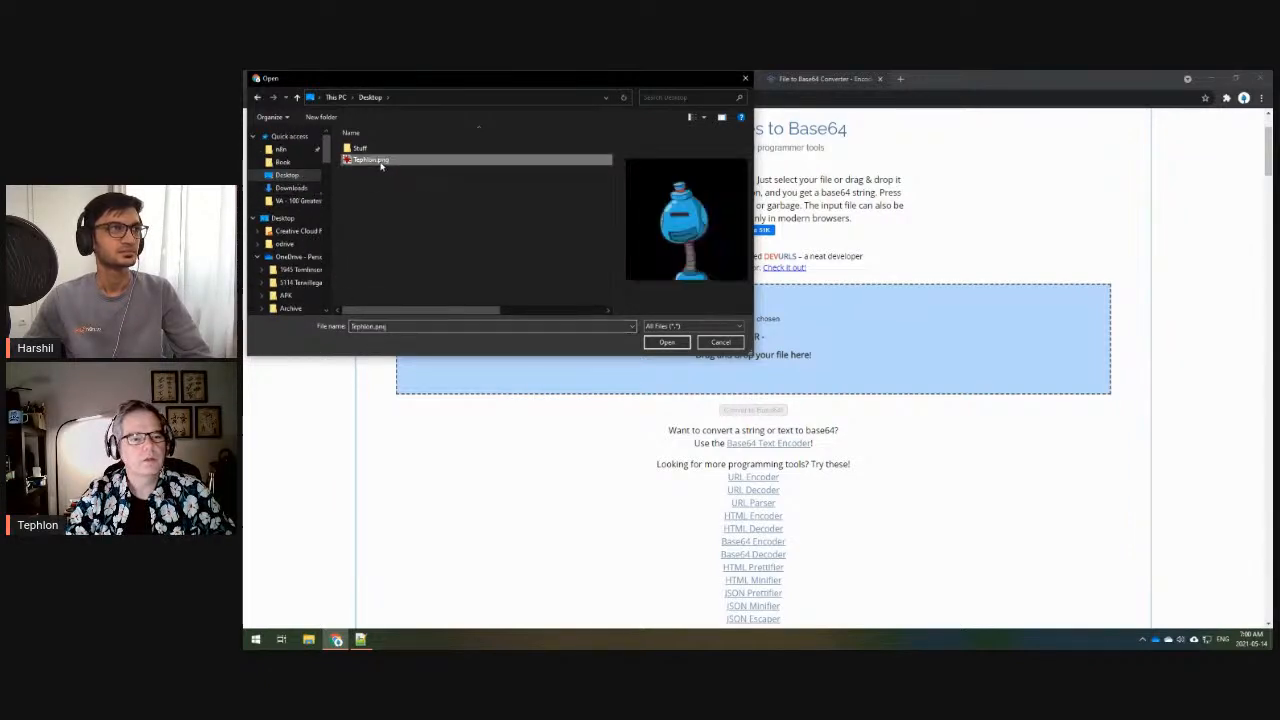
{"action": "left_click", "coordinate": [667, 342]}
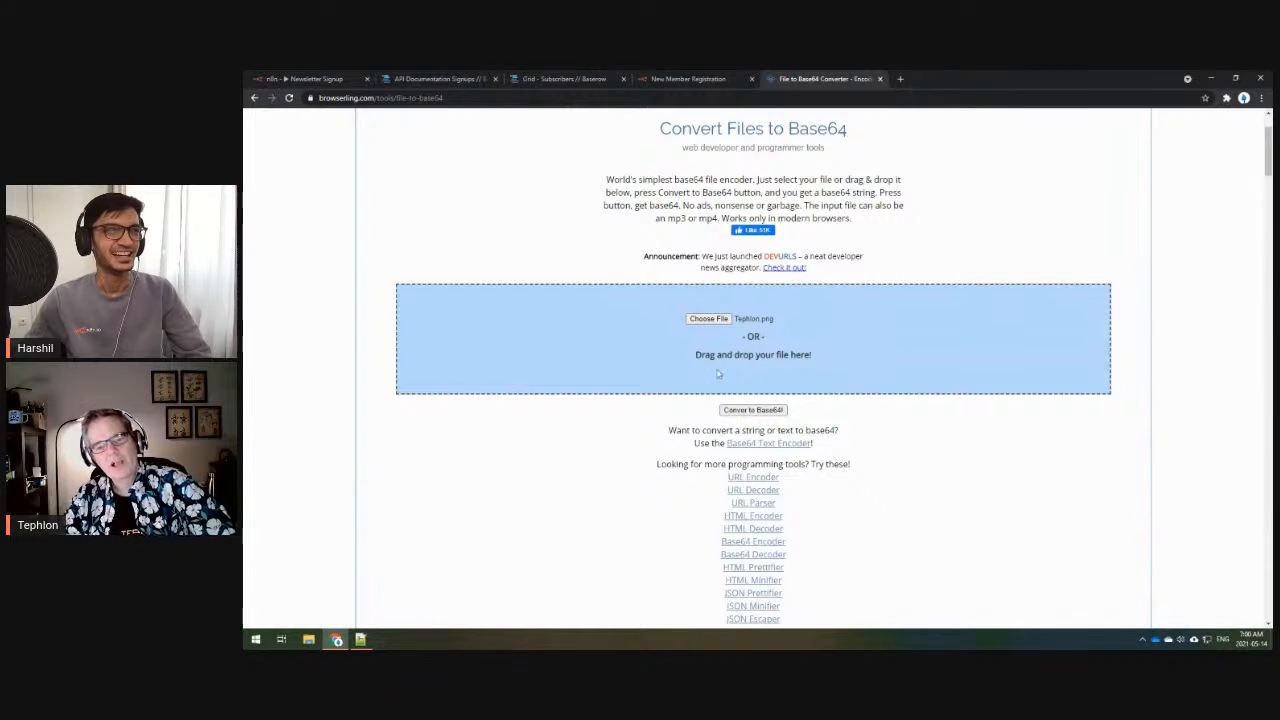
- Convert Tephlon.png to base64 and scroll through the resulting output string
{"action": "left_click", "coordinate": [754, 410]}
{"action": "scroll", "coordinate": [995, 452], "scroll_direction": "down", "scroll_amount": 1}
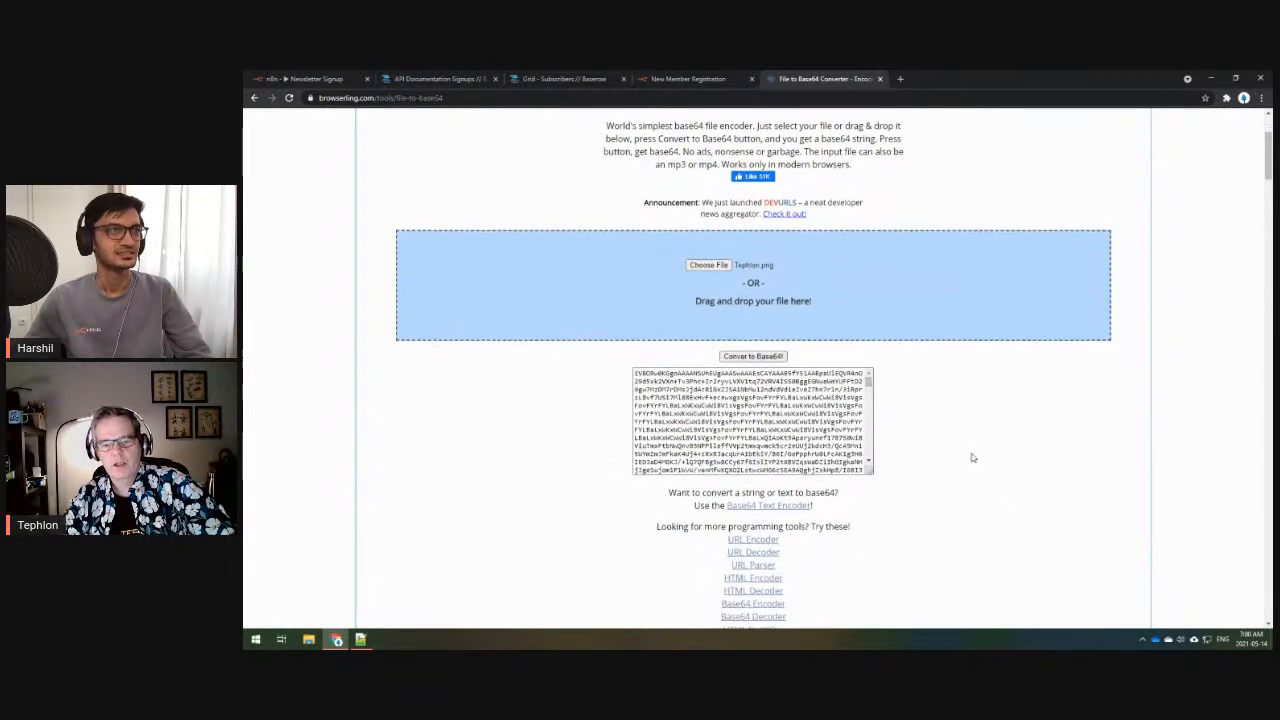
{"action": "mouse_move", "coordinate": [869, 384]}
{"action": "left_mouse_down"}
{"action": "mouse_move", "coordinate": [869, 468]}
{"action": "mouse_move", "coordinate": [868, 378]}
{"action": "left_mouse_up"}
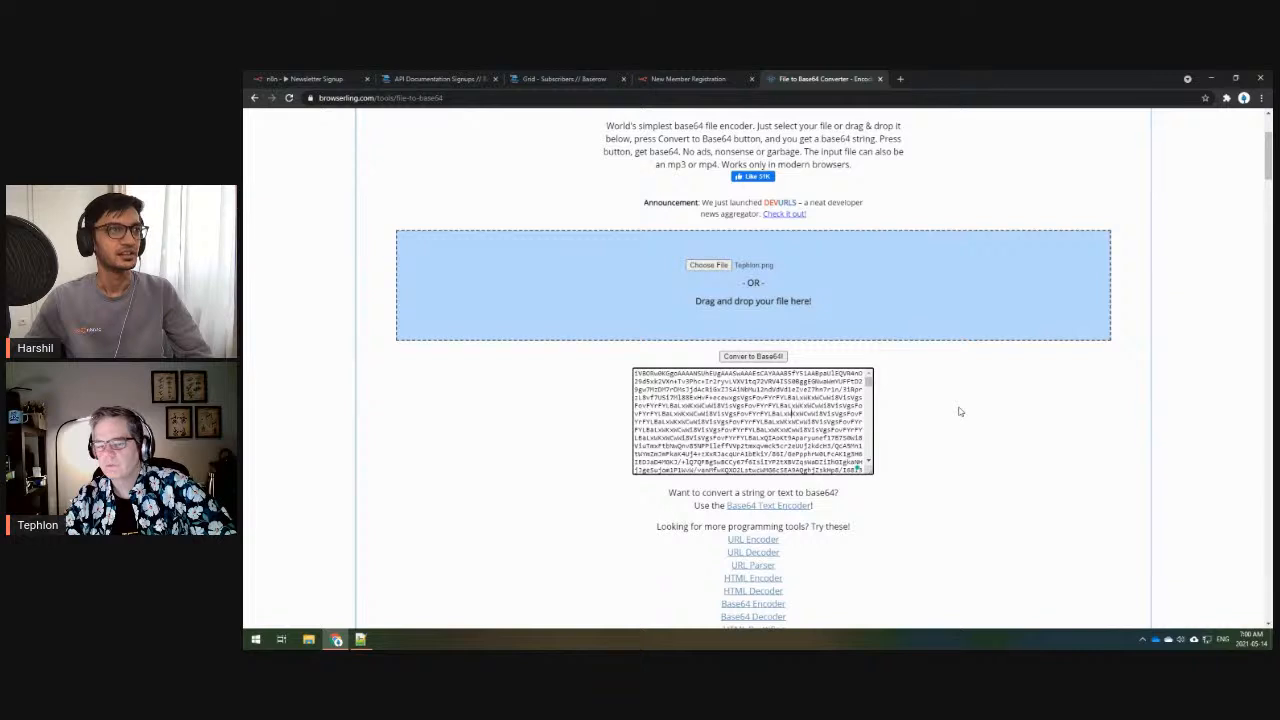
{"action": "scroll", "coordinate": [958, 411], "scroll_direction": "up", "scroll_amount": 2}
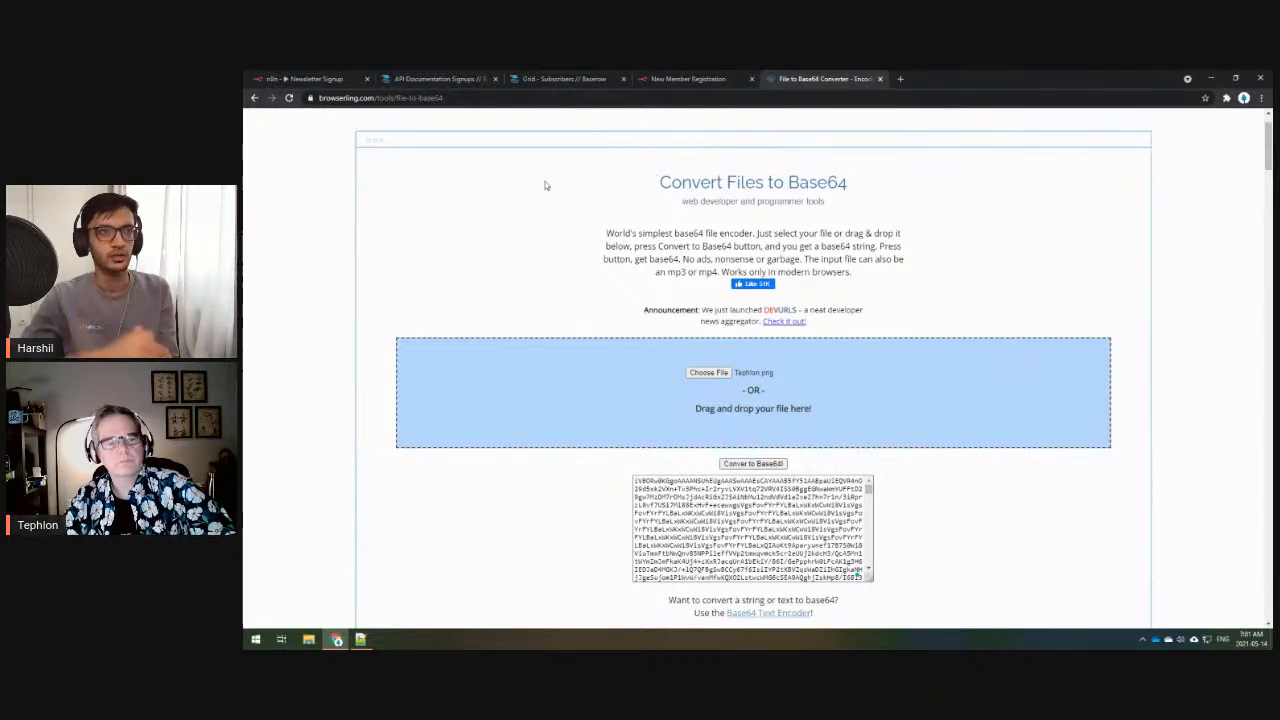
- Switch to the 'n8n - Newsletter Signup' tab and close the Create HTML Form node settings
{"action": "left_click", "coordinate": [318, 80]}
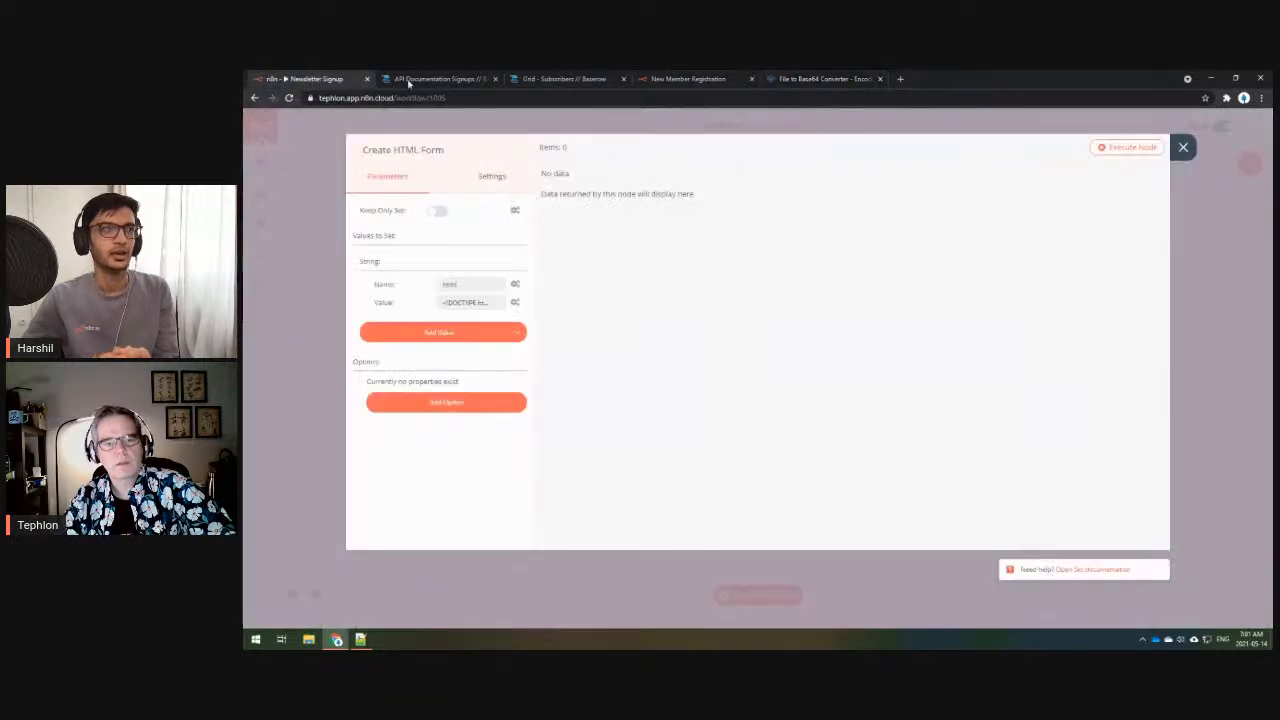
{"action": "left_click", "coordinate": [1183, 149]}
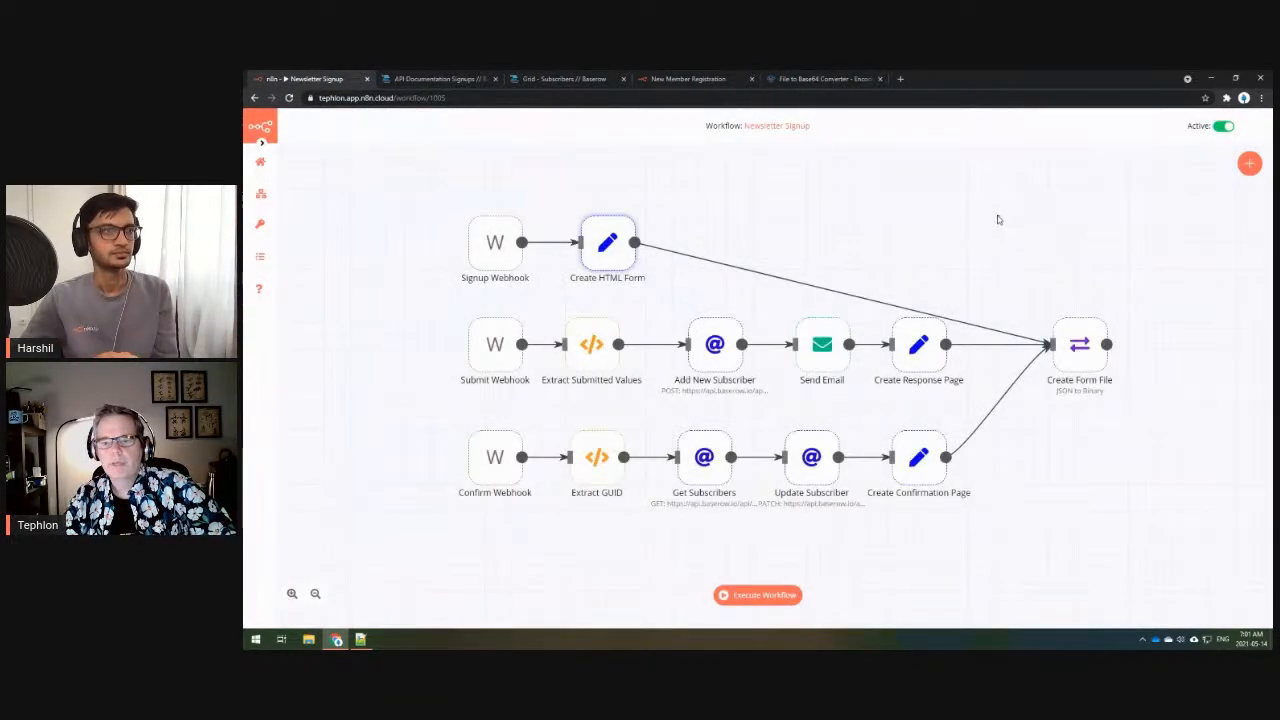
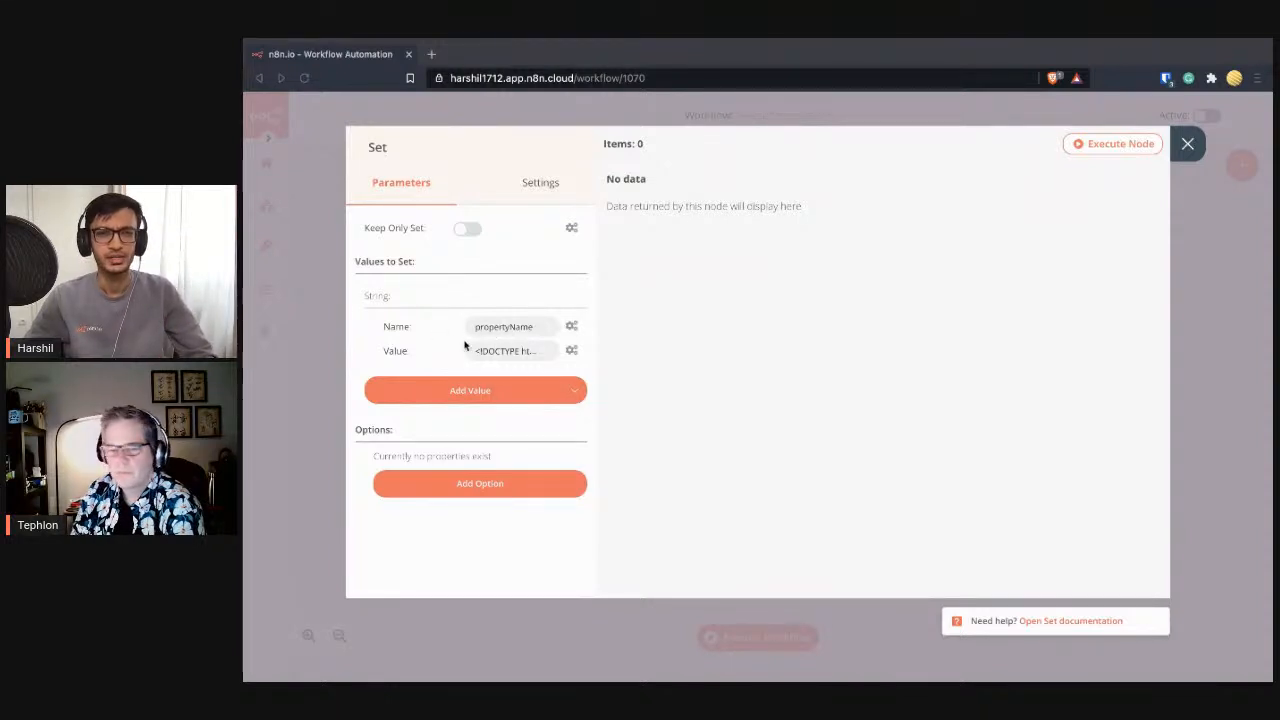
- Inspect the Set node's value name, then check the Webhook node's response property name
{"action": "double_click", "coordinate": [516, 330]}
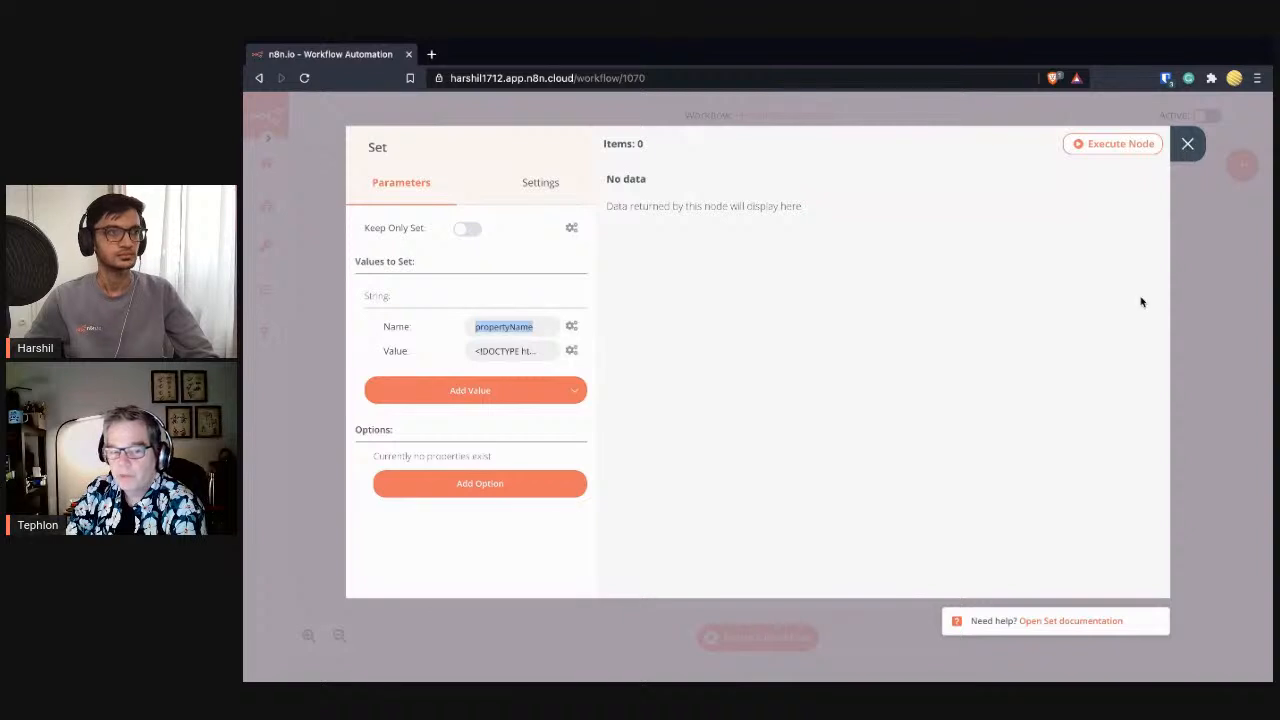
{"action": "key", "text": "Escape"}
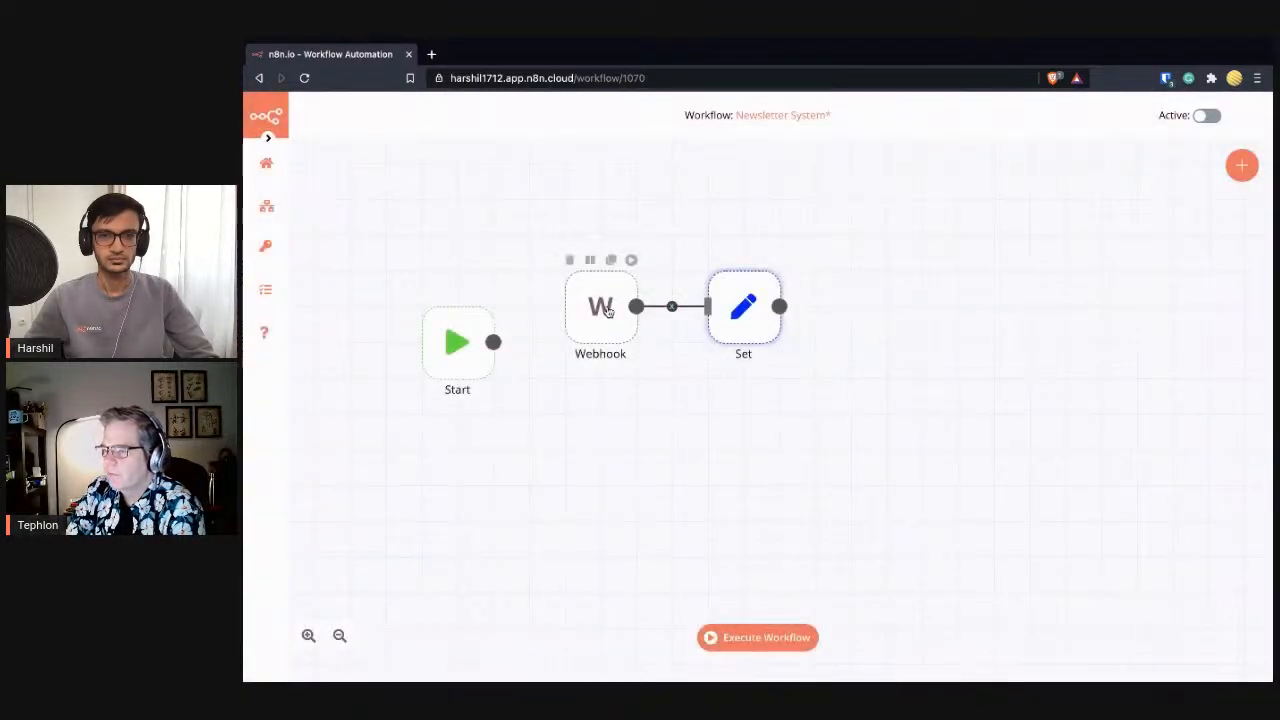
{"action": "double_click", "coordinate": [600, 305]}
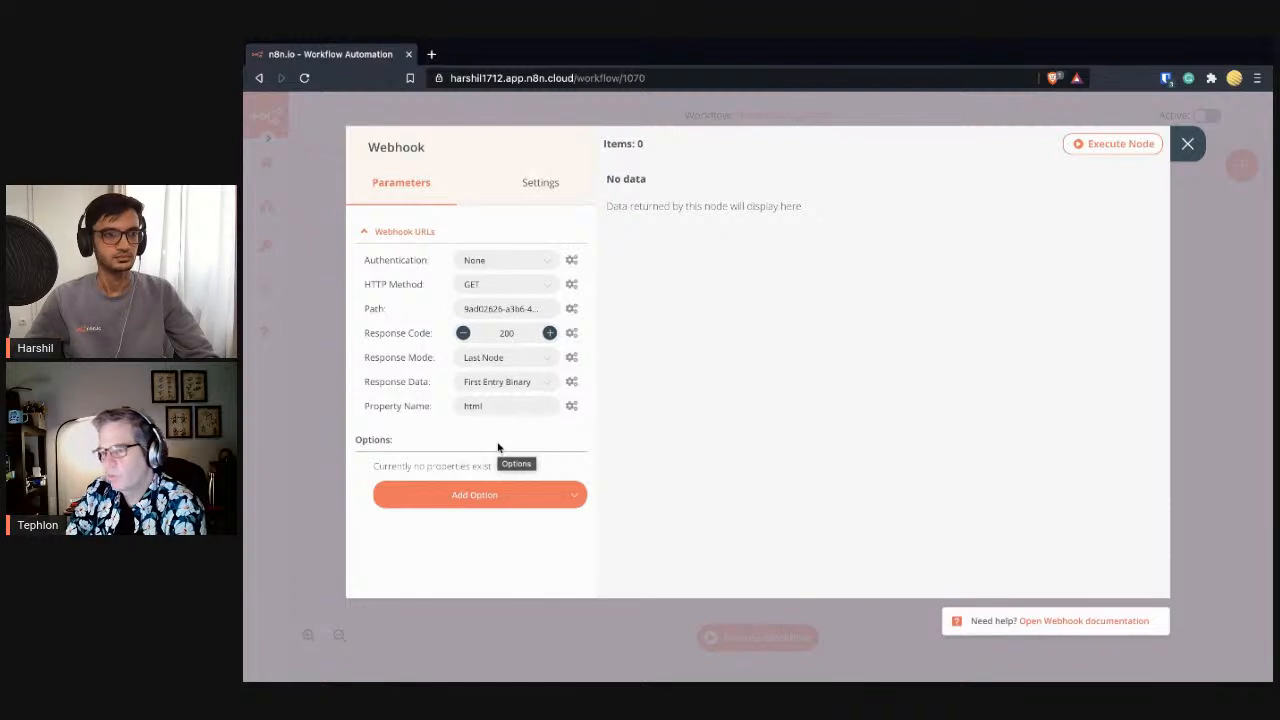
{"action": "left_click", "coordinate": [1187, 143]}
- Rename the Set node's string value to html and compare it with the Webhook's Property Name
{"action": "double_click", "coordinate": [749, 316]}
{"action": "double_click", "coordinate": [510, 322]}
{"action": "type", "text": "ntml"}
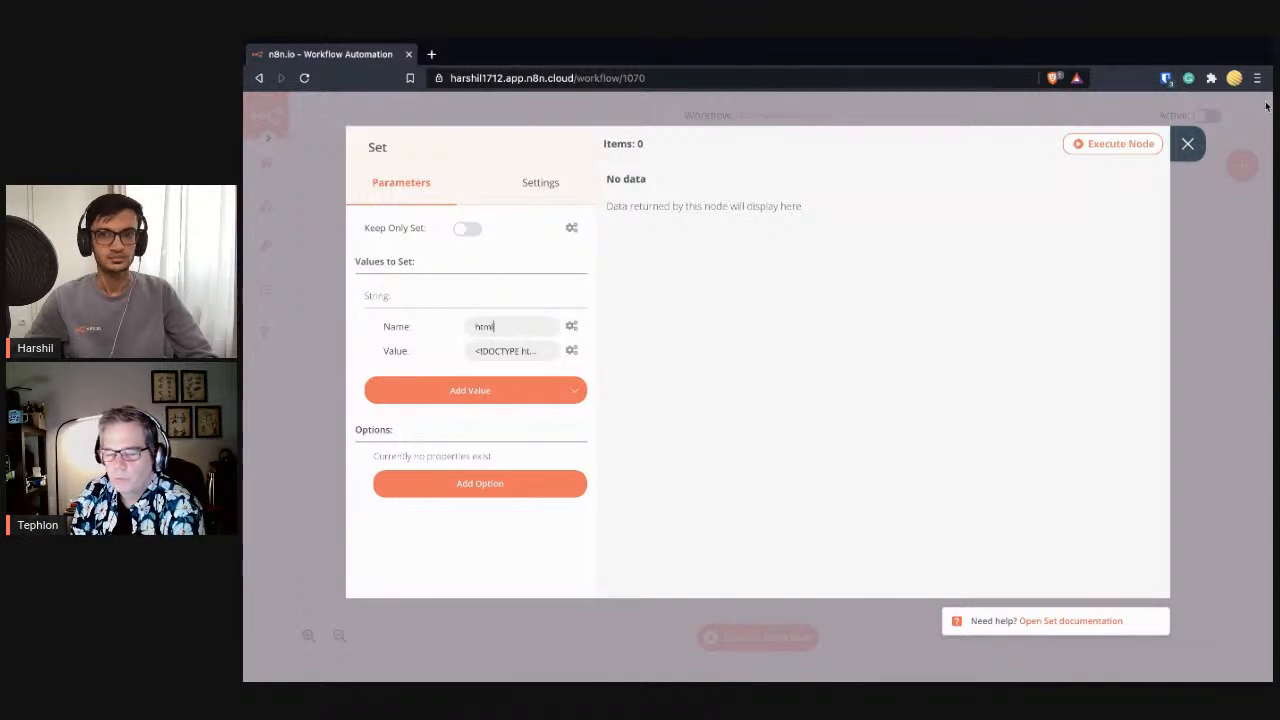
{"action": "left_click", "coordinate": [1188, 148]}
{"action": "double_click", "coordinate": [622, 329]}
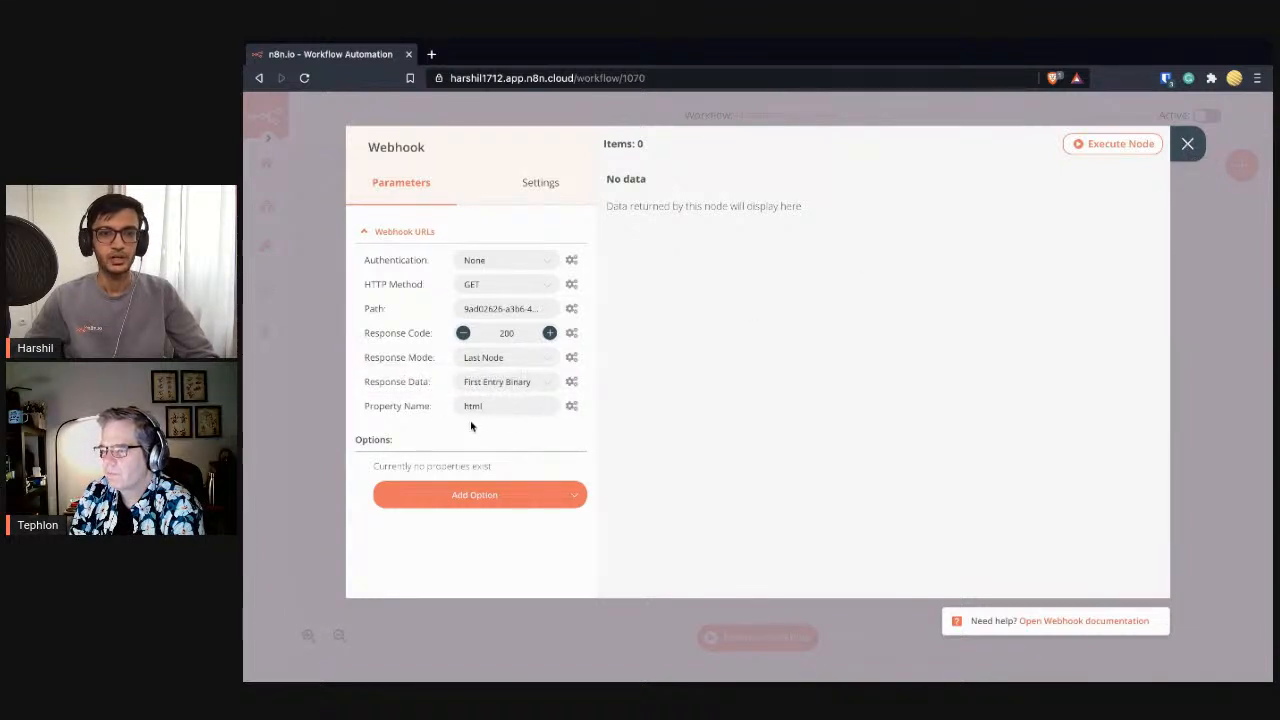
{"action": "left_click", "coordinate": [1187, 143]}
{"action": "mouse_move", "coordinate": [737, 330]}
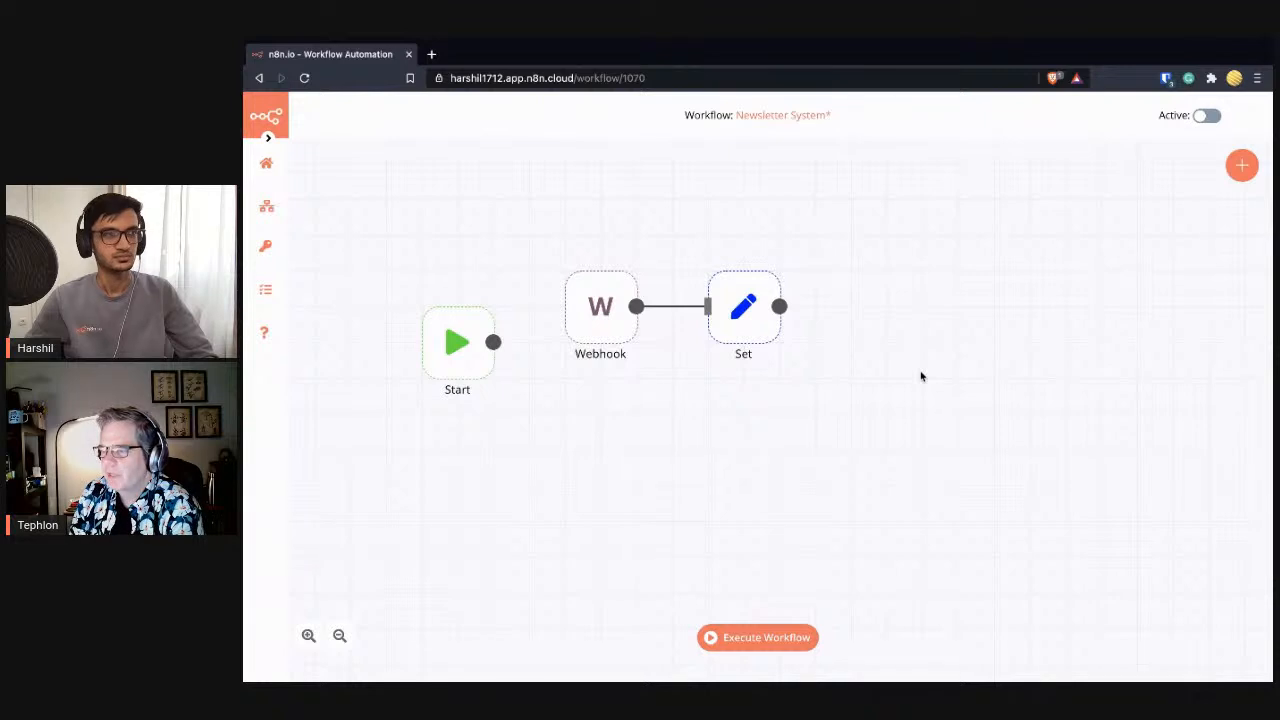
{"action": "double_click", "coordinate": [761, 324]}
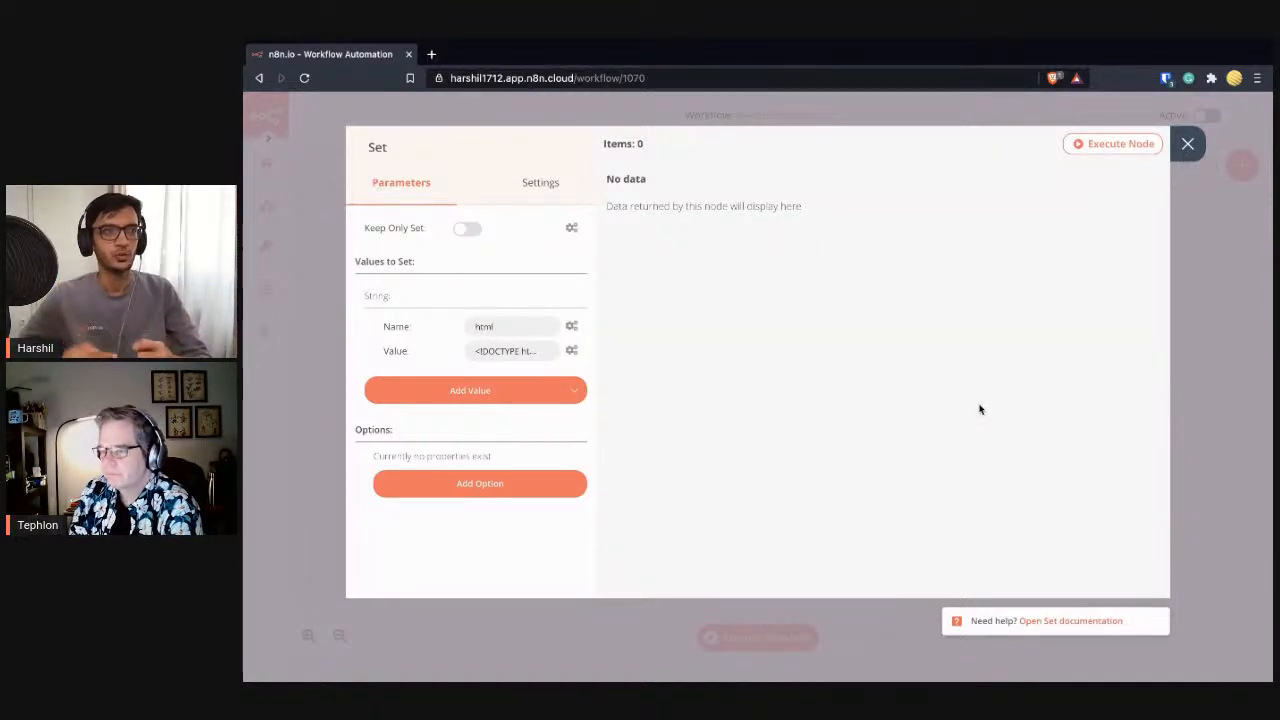
{"action": "left_click", "coordinate": [1187, 144]}
- Connect a new Move Binary Data node after the Set node, found by searching 'bin'
{"action": "left_click_drag", "start_coordinate": [785, 308], "coordinate": [851, 313]}
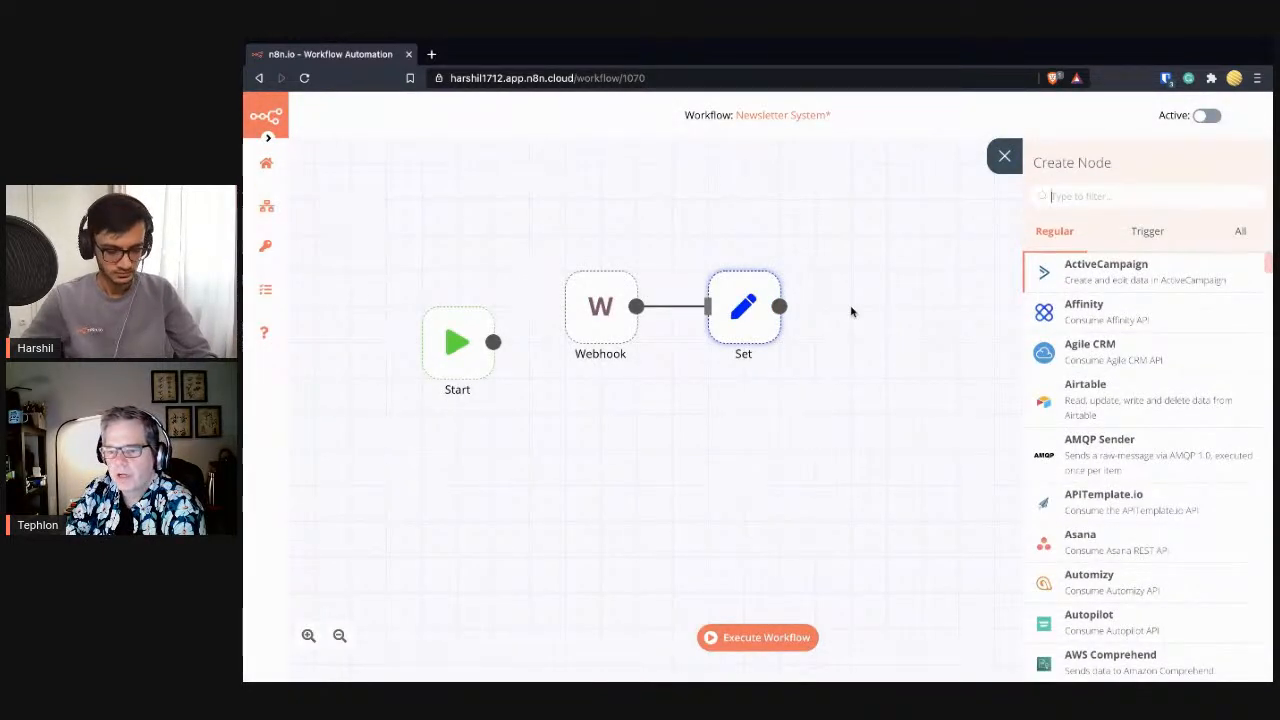
{"action": "type", "text": "js"}
{"action": "key", "text": "BackSpace"}
{"action": "key", "text": "BackSpace"}
{"action": "type", "text": "b"}
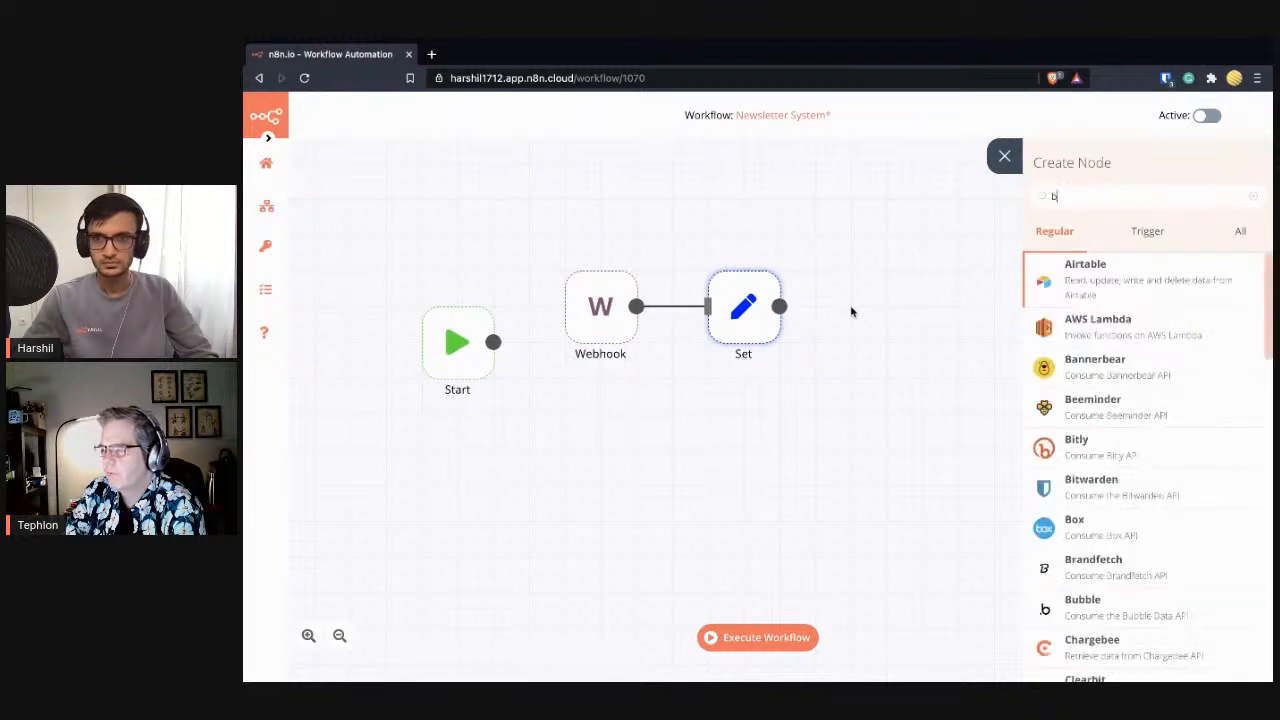
{"action": "type", "text": "in"}
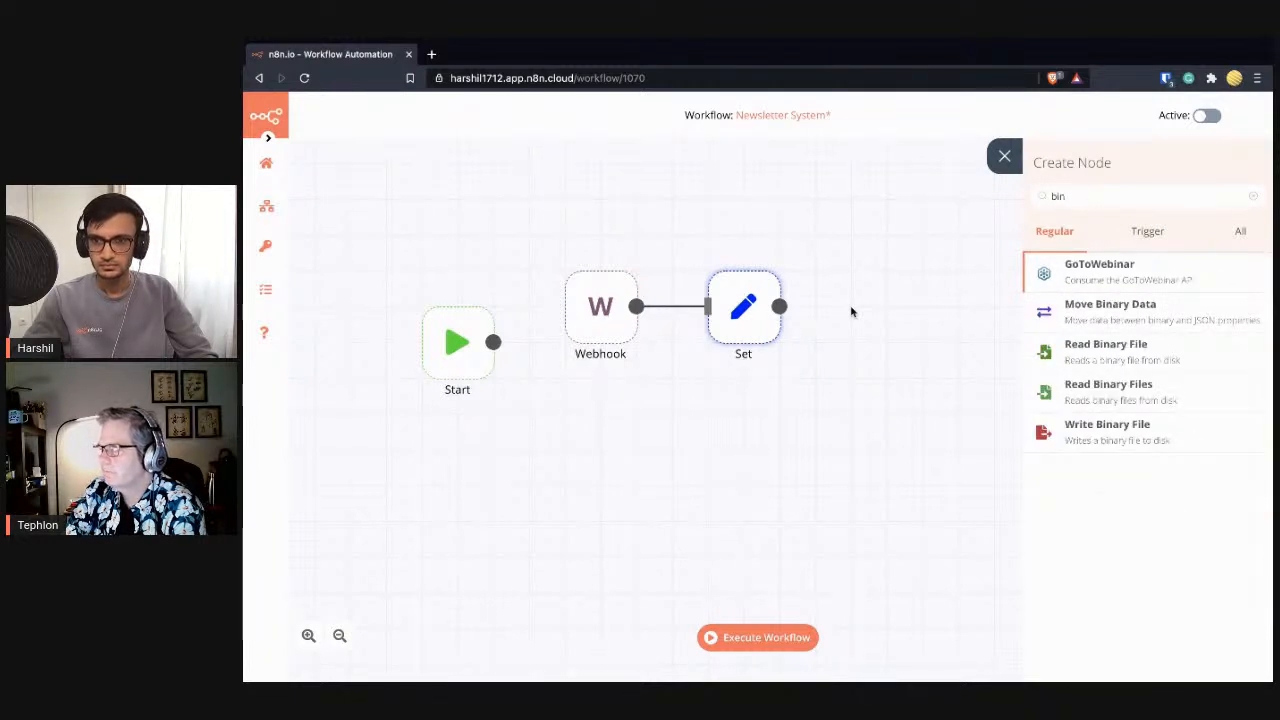
{"action": "left_click", "coordinate": [1176, 319]}
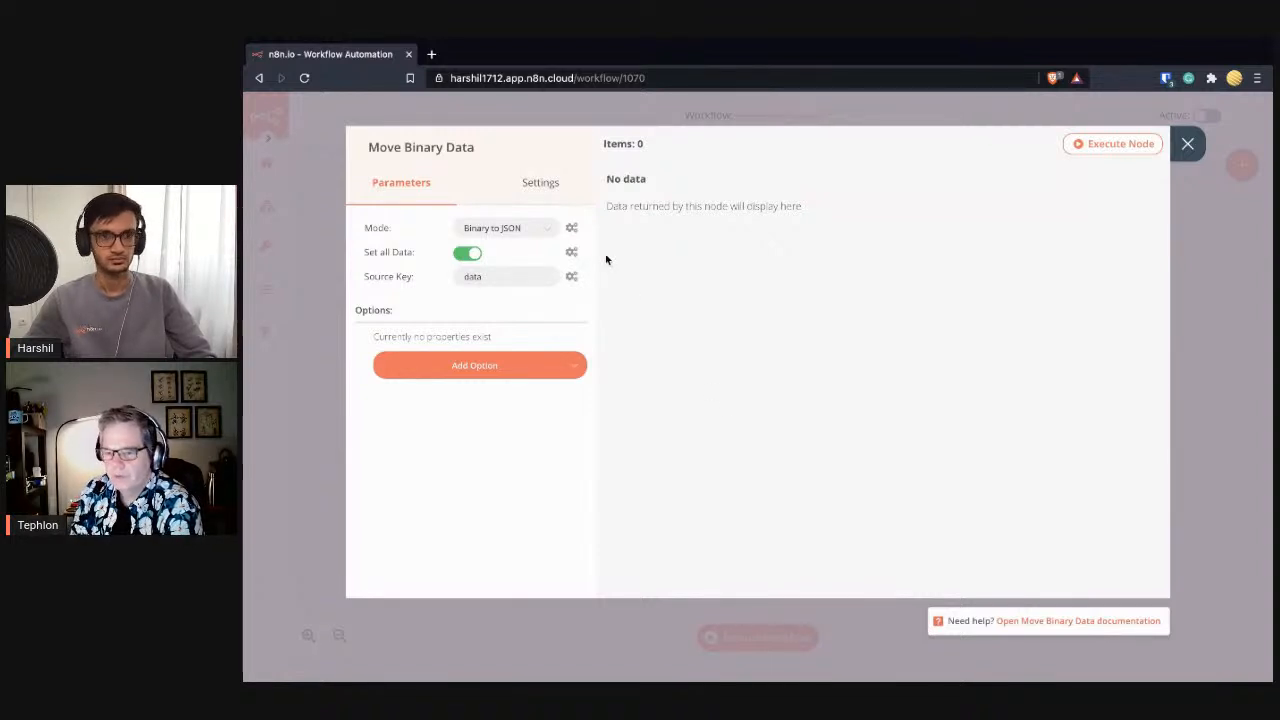
- Switch the Move Binary Data mode to JSON to Binary
{"action": "left_click", "coordinate": [517, 231]}
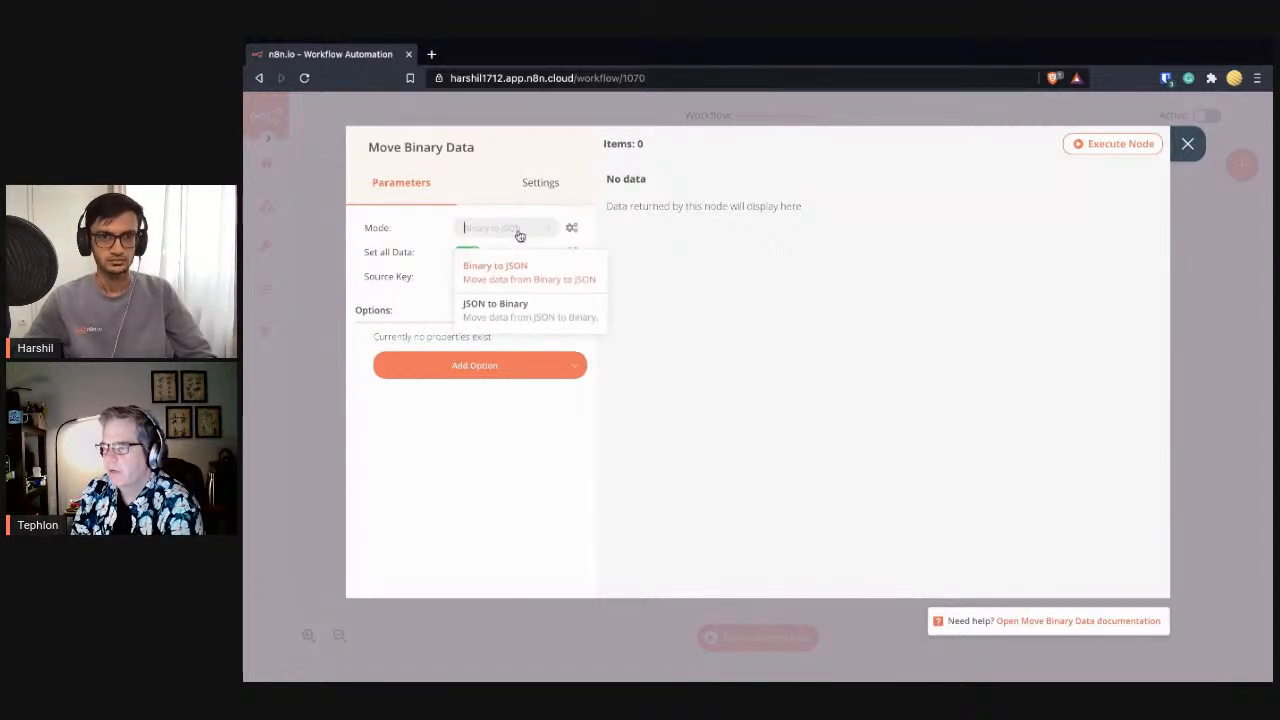
{"action": "left_click", "coordinate": [542, 327]}
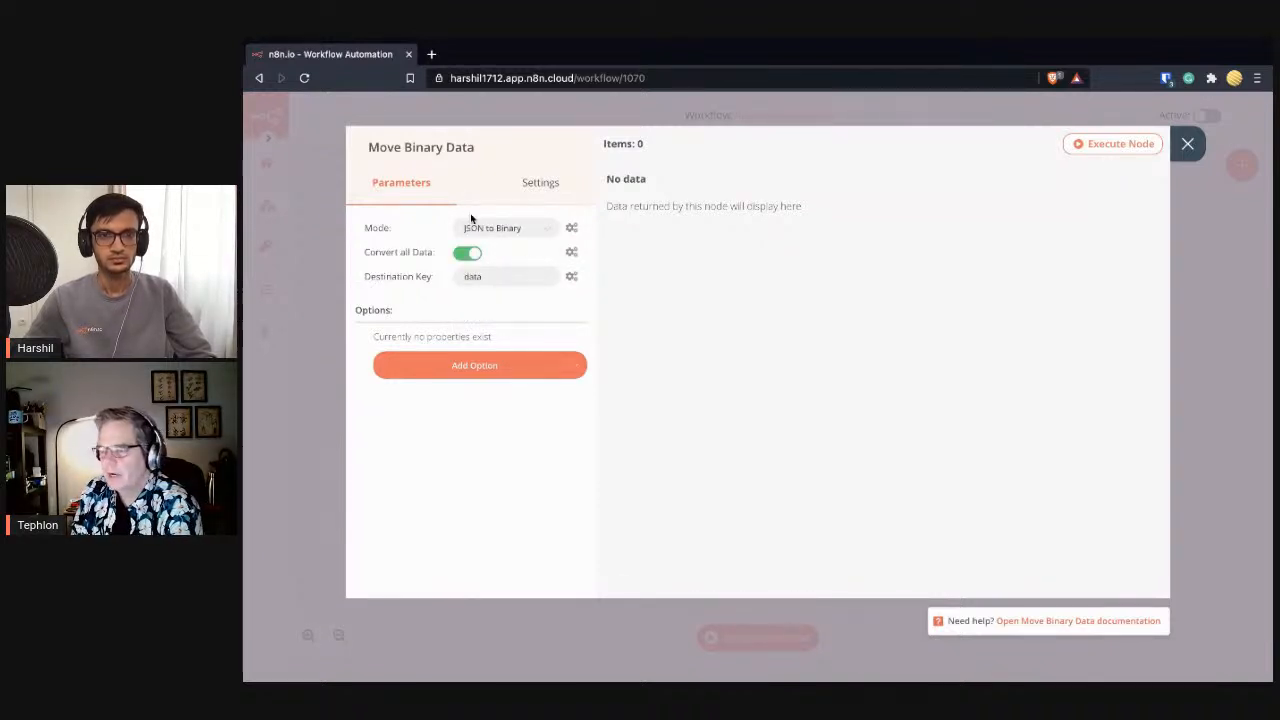
{"action": "double_click", "coordinate": [470, 277]}
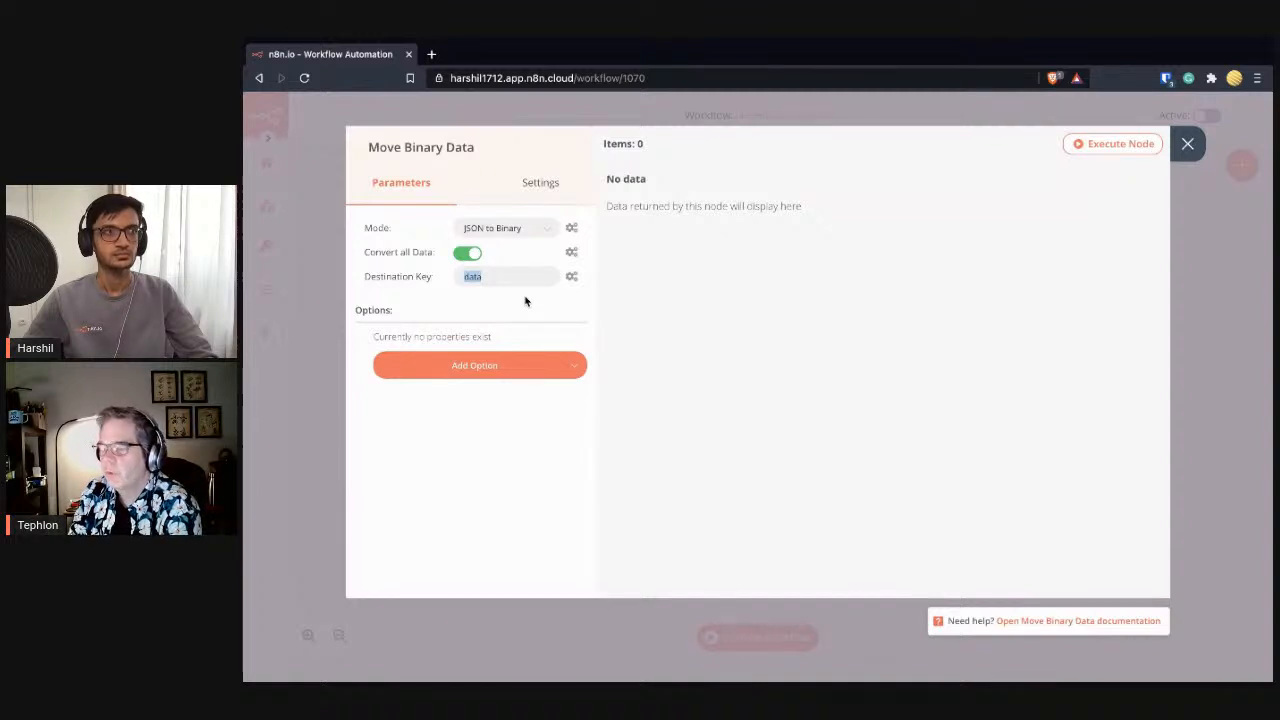
- Turn off Convert all Data and set both Source Key and Destination Key to html
{"action": "left_click", "coordinate": [470, 254]}
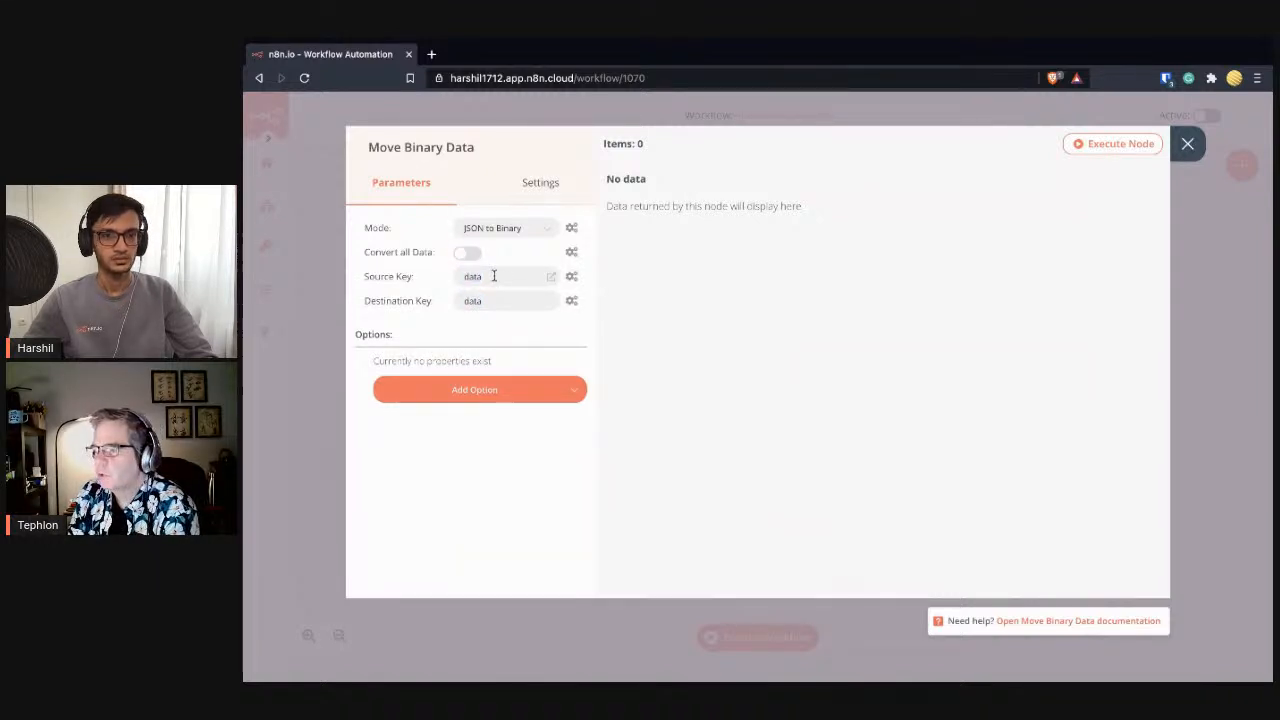
{"action": "double_click", "coordinate": [493, 276]}
{"action": "type", "text": "html"}
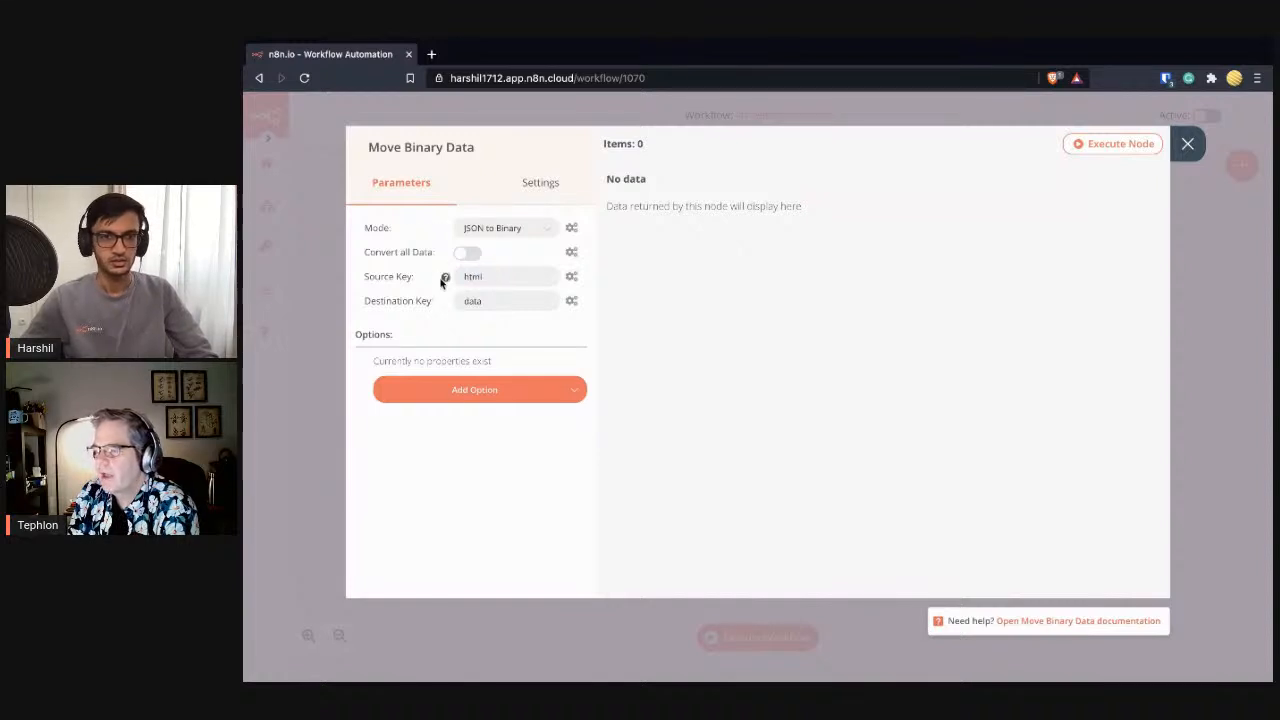
{"action": "double_click", "coordinate": [497, 299]}
{"action": "type", "text": "h"}
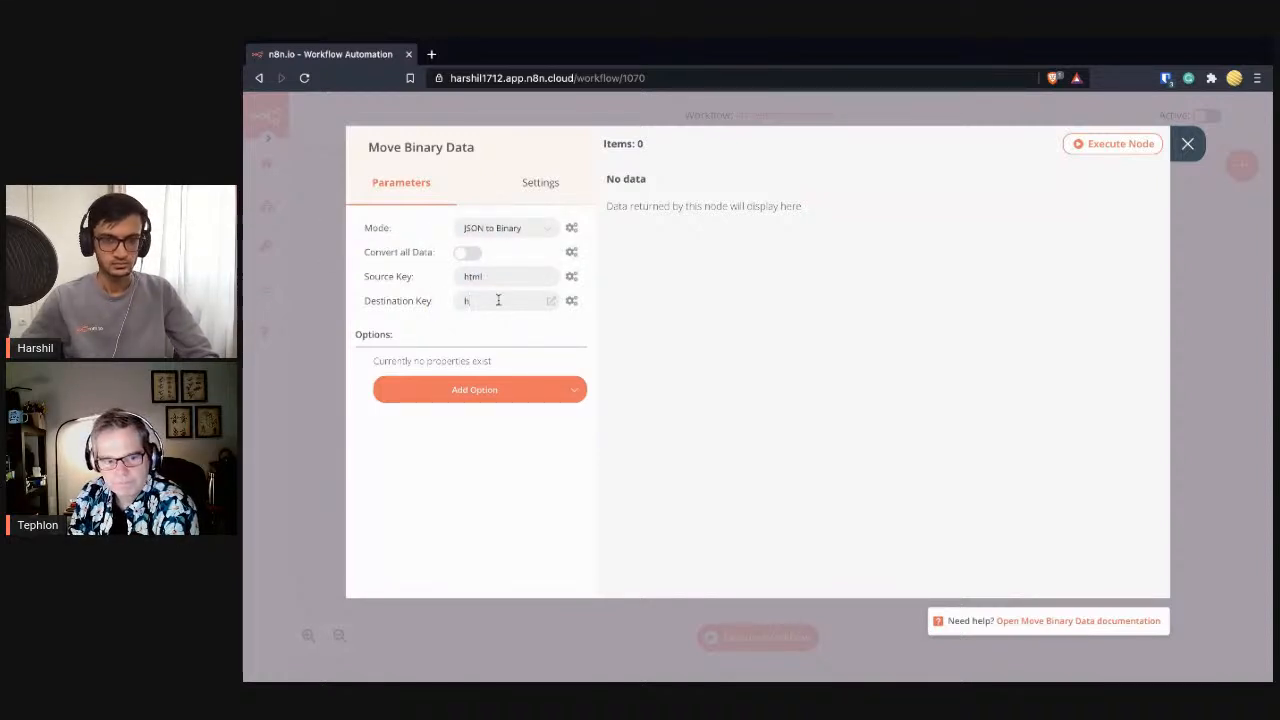
{"action": "type", "text": "tml"}
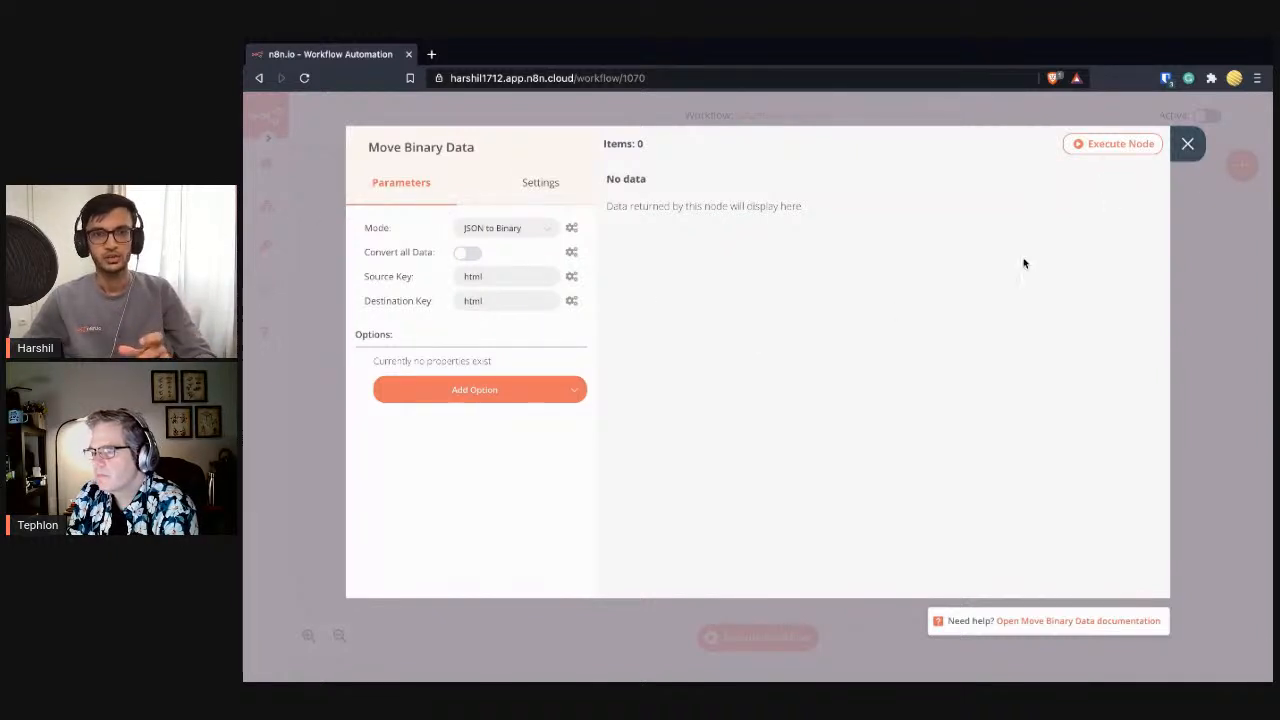
{"action": "left_click", "coordinate": [1187, 145]}
- Verify the Set node's value name is html, then recheck the Move Binary Data destination key
{"action": "double_click", "coordinate": [741, 314]}
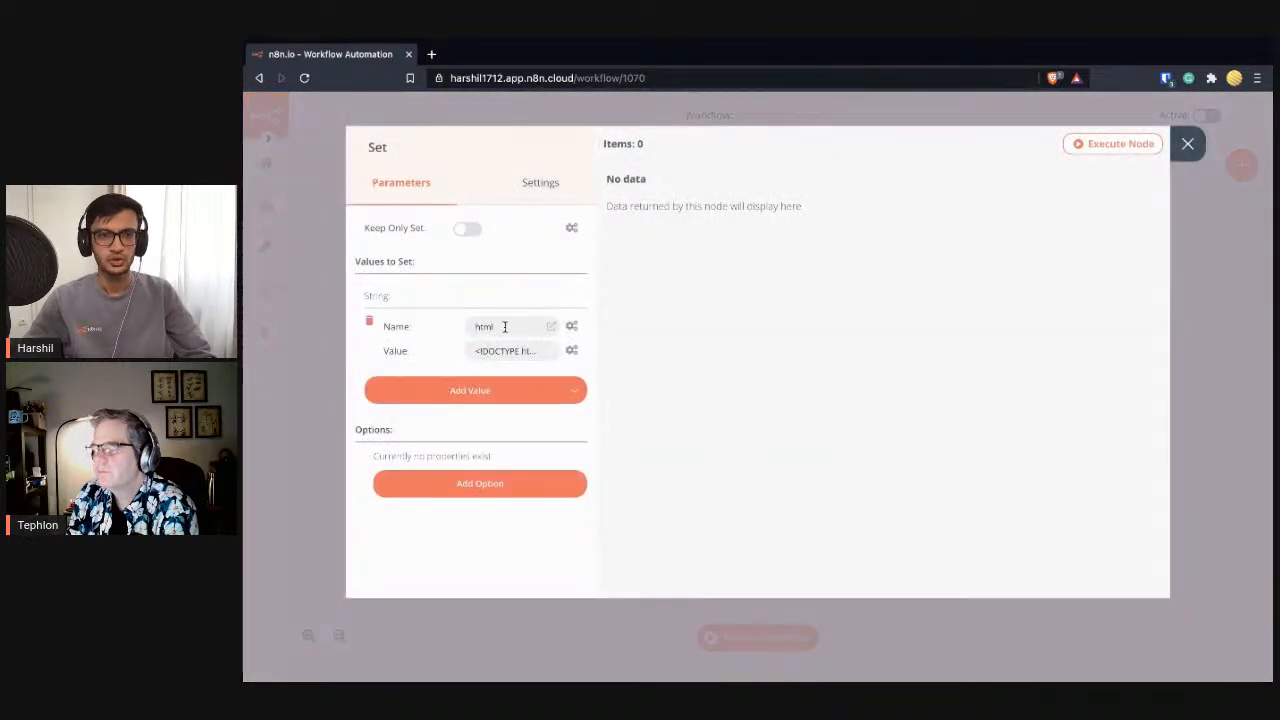
{"action": "double_click", "coordinate": [482, 326]}
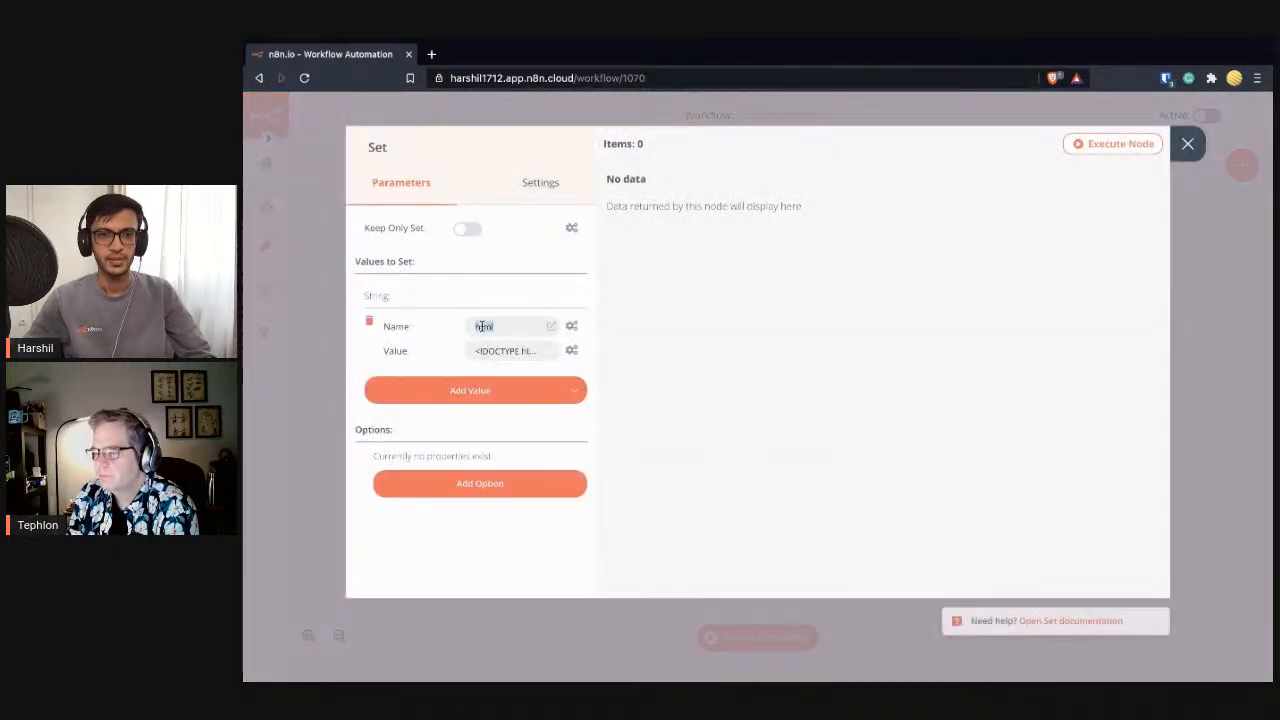
{"action": "left_click", "coordinate": [1188, 145]}
{"action": "double_click", "coordinate": [878, 318]}
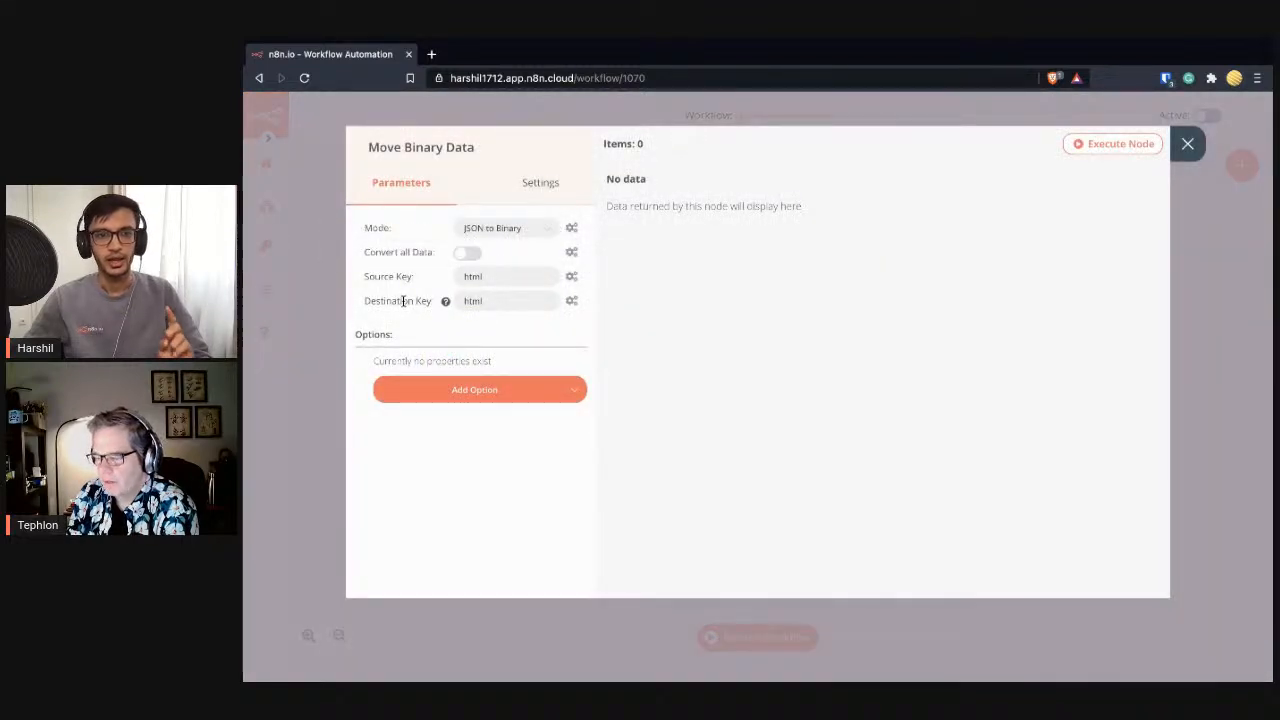
{"action": "double_click", "coordinate": [472, 300]}
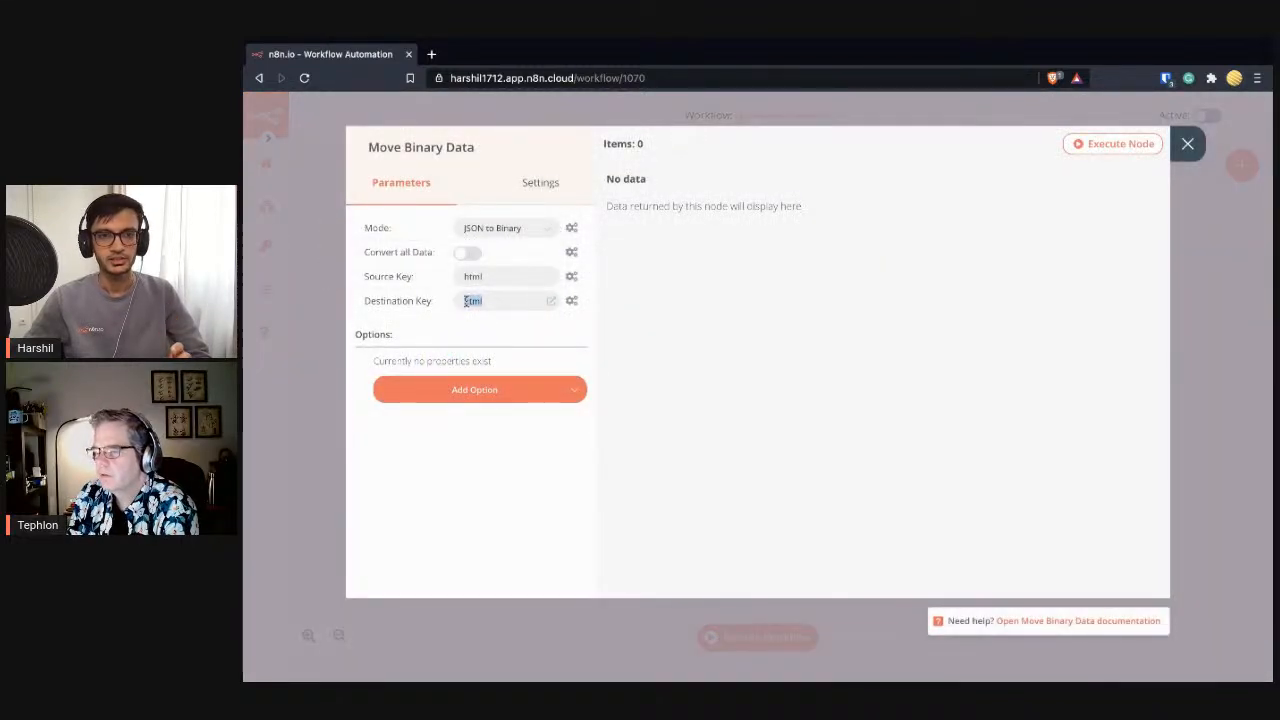
{"action": "left_click", "coordinate": [517, 332]}
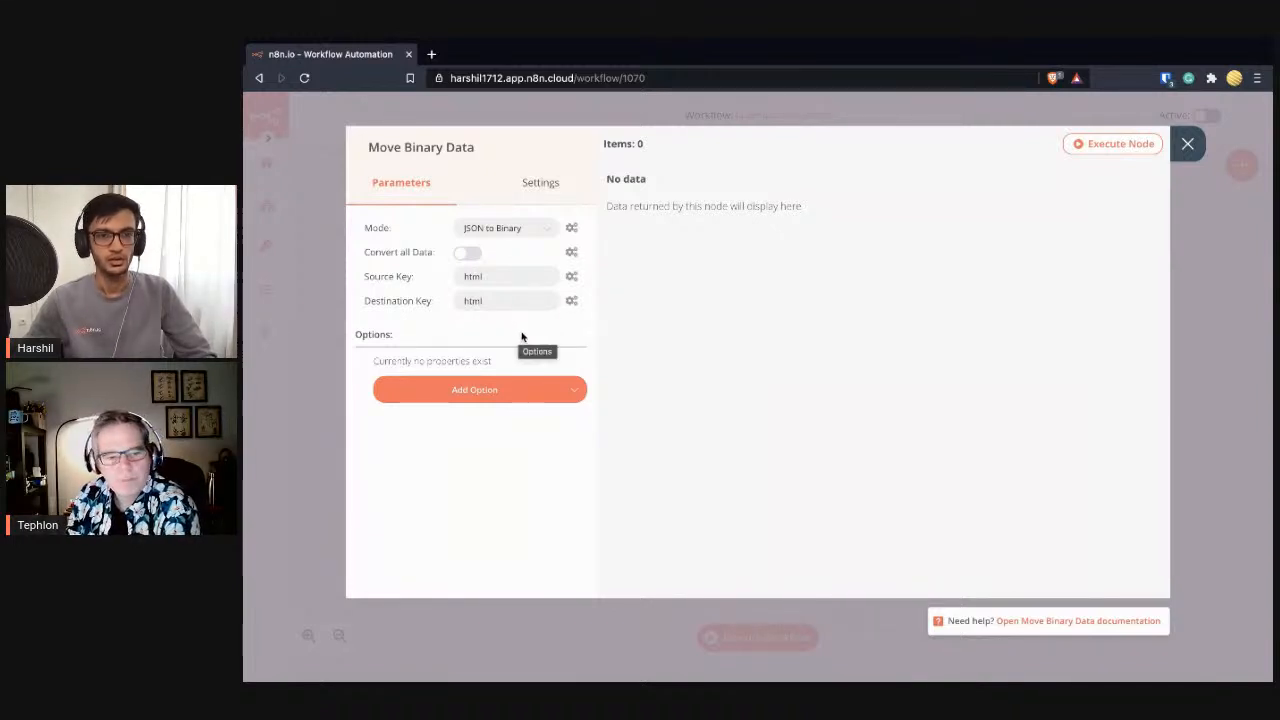
- Add a File Name option set to form.html
{"action": "left_click", "coordinate": [572, 387]}
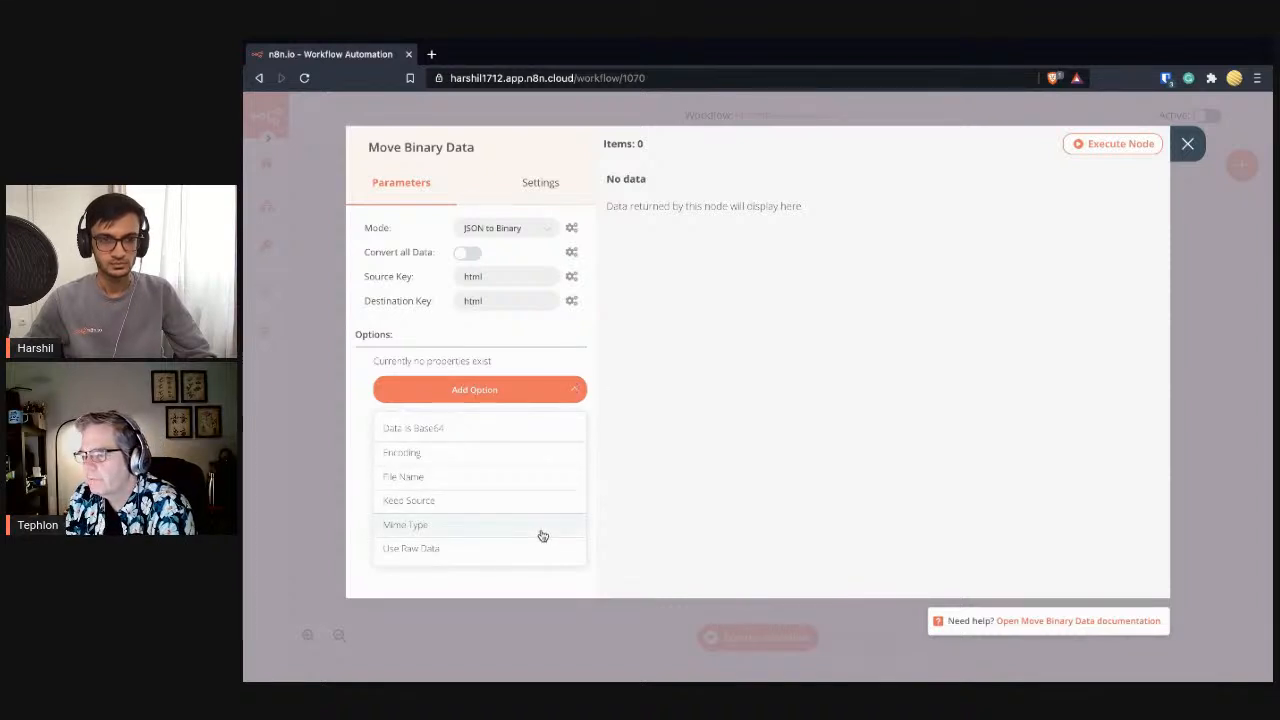
{"action": "left_click", "coordinate": [512, 476]}
{"action": "left_click", "coordinate": [517, 357]}
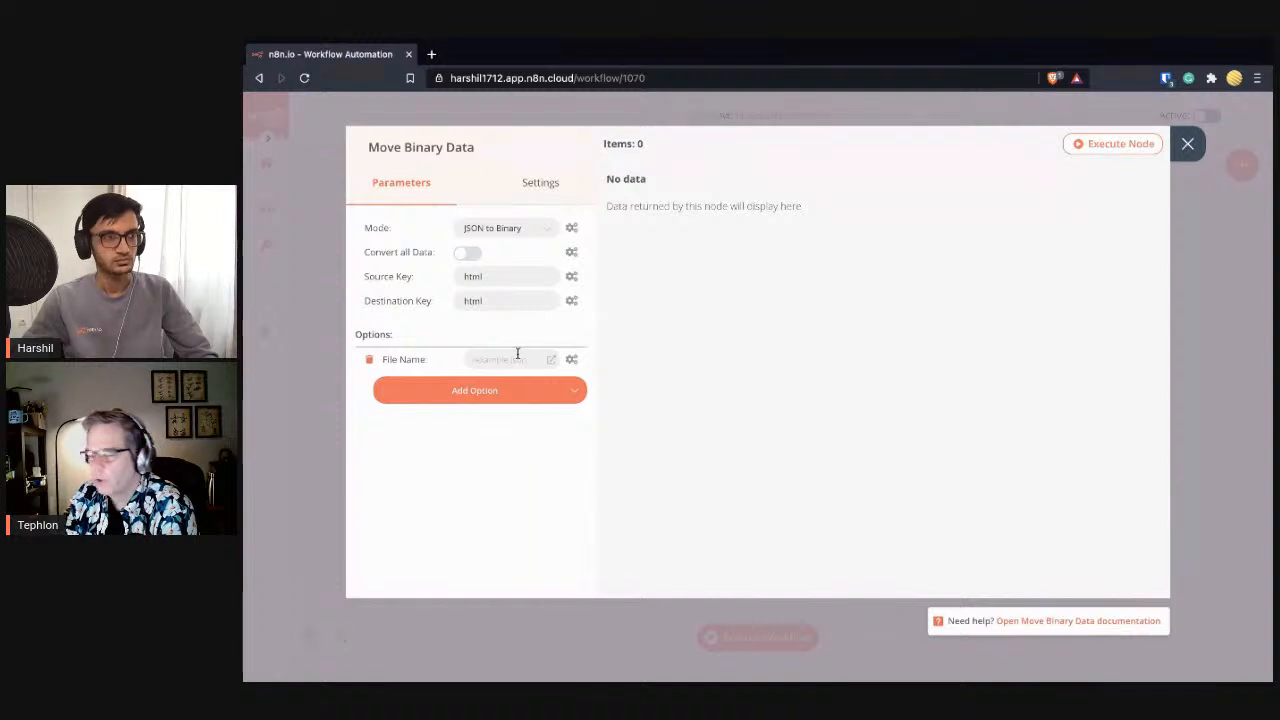
{"action": "type", "text": "form.html"}
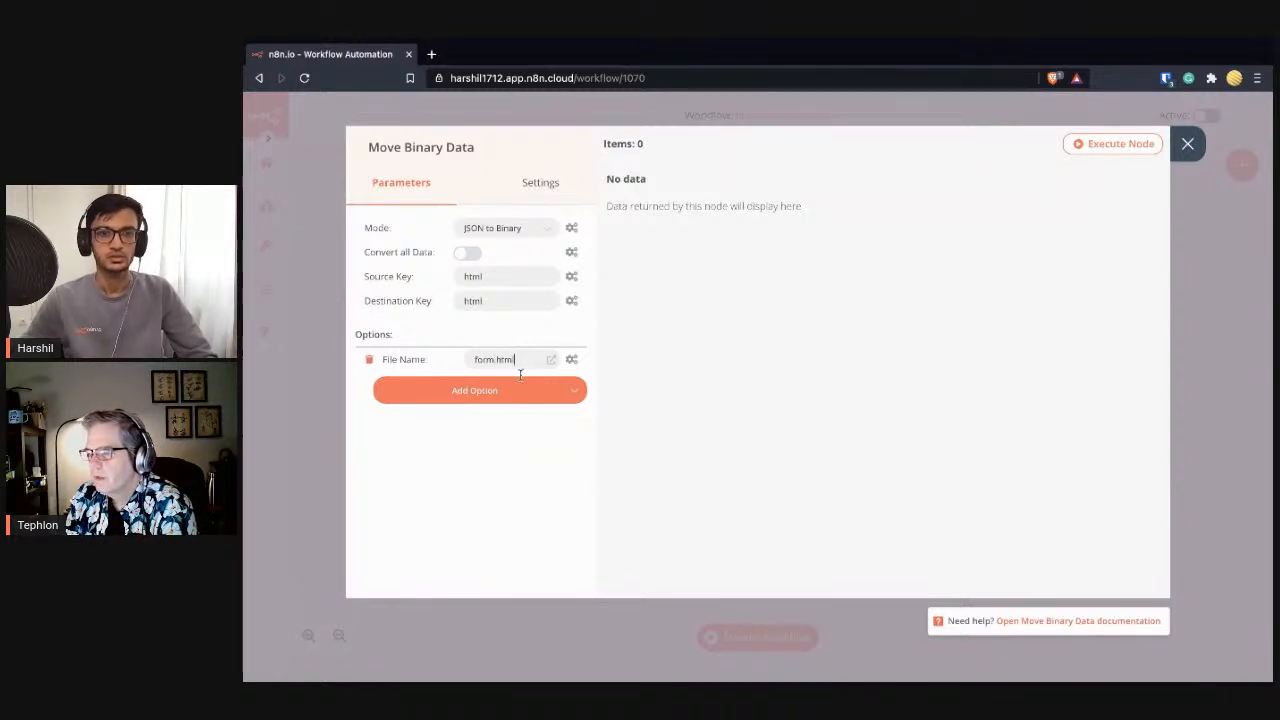
- Add a Mime Type option, replacing application/json with text/html
{"action": "left_click", "coordinate": [568, 399]}
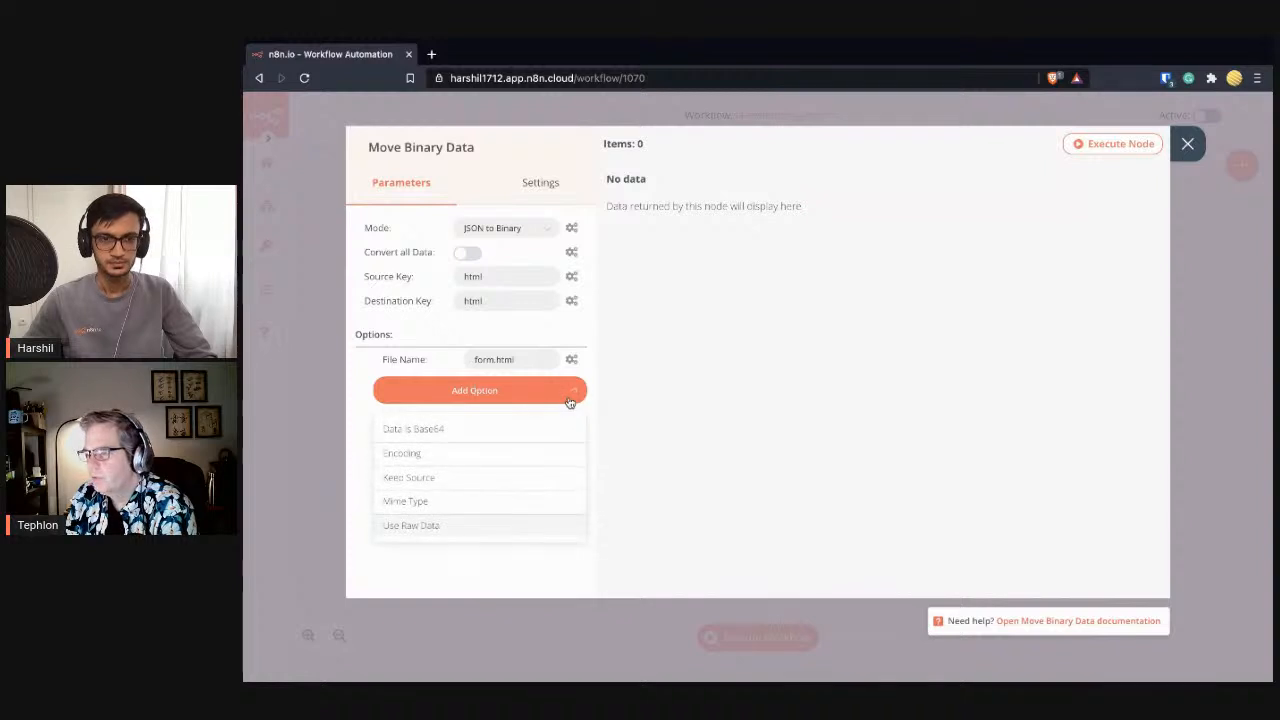
{"action": "left_click", "coordinate": [514, 501]}
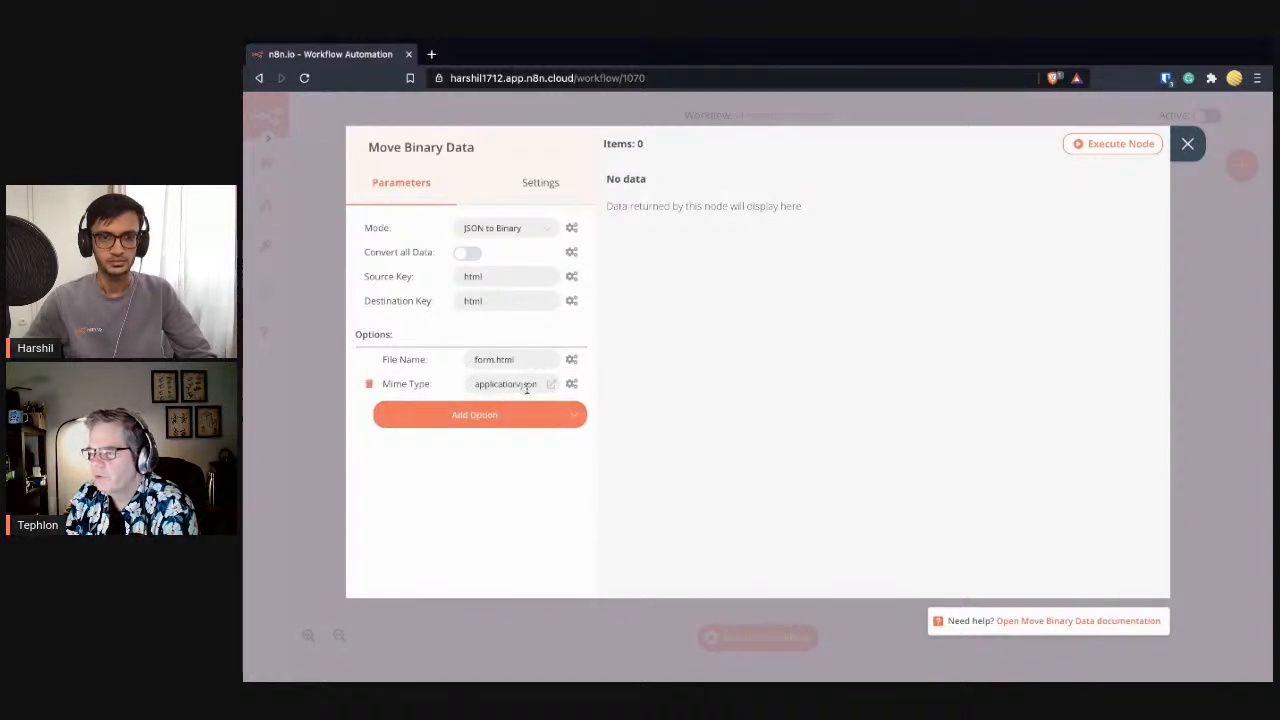
{"action": "left_click", "coordinate": [531, 387]}
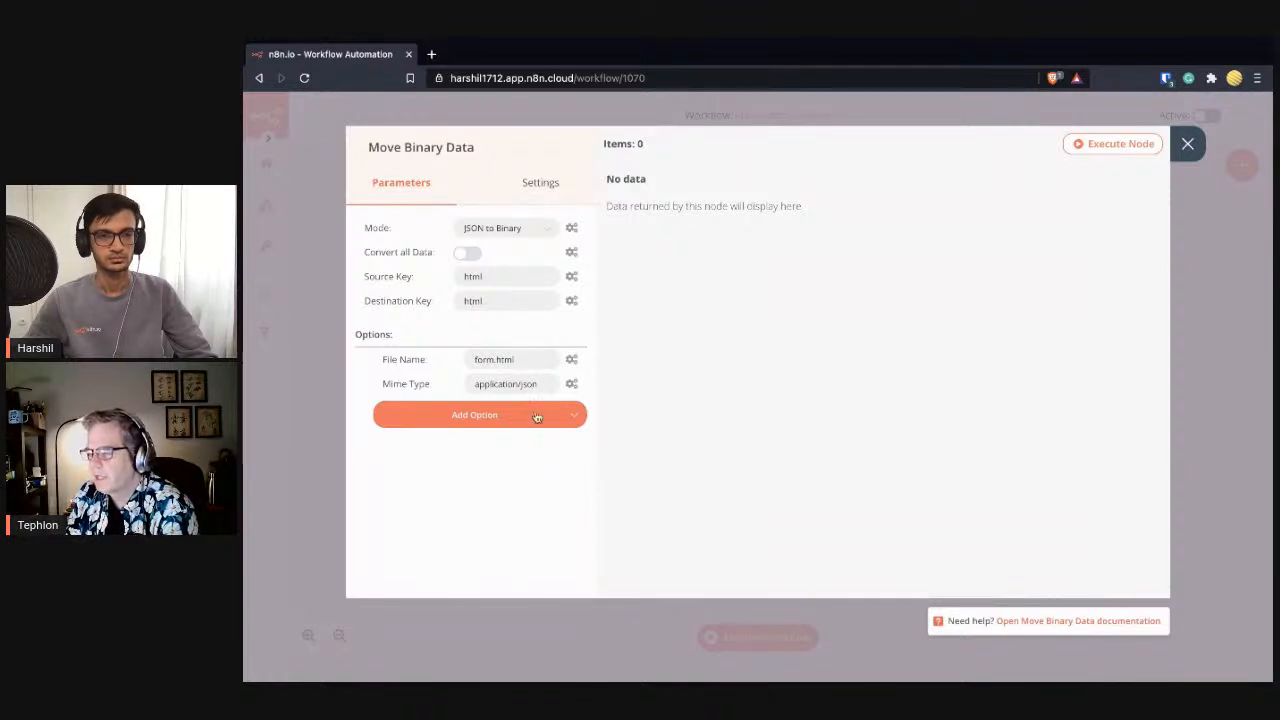
{"action": "triple_click", "coordinate": [499, 384]}
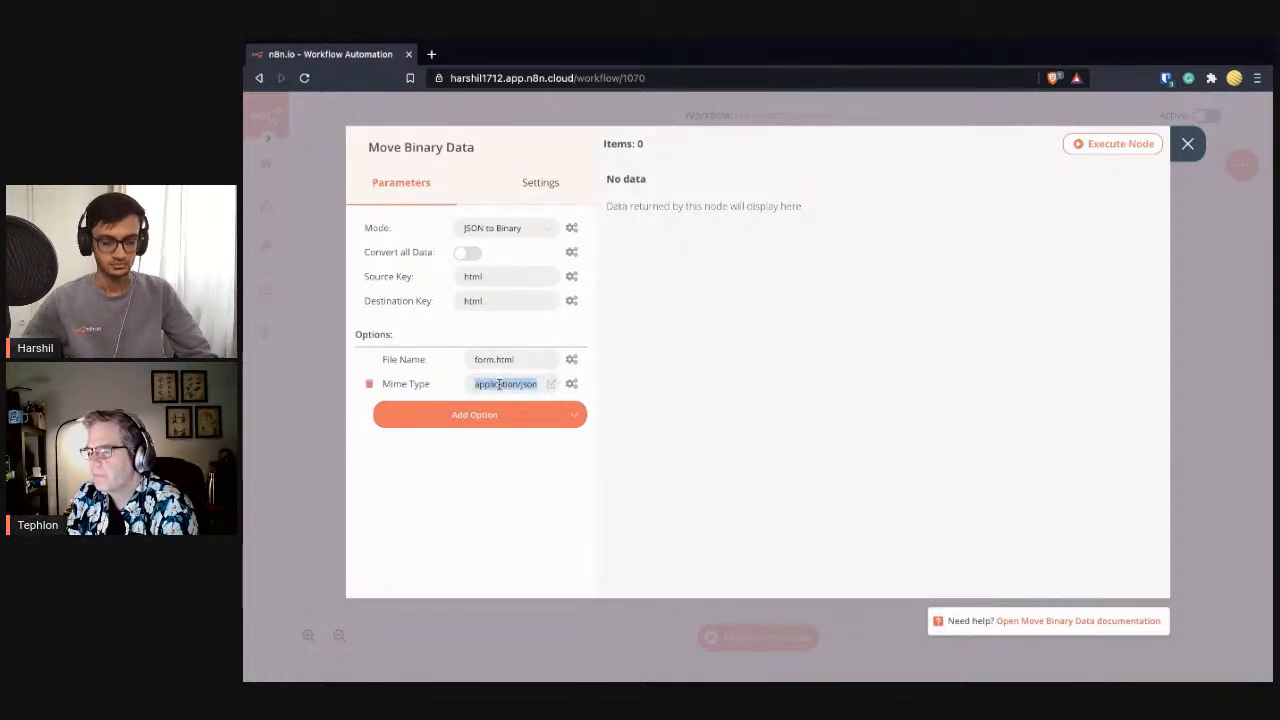
{"action": "type", "text": "text/html"}
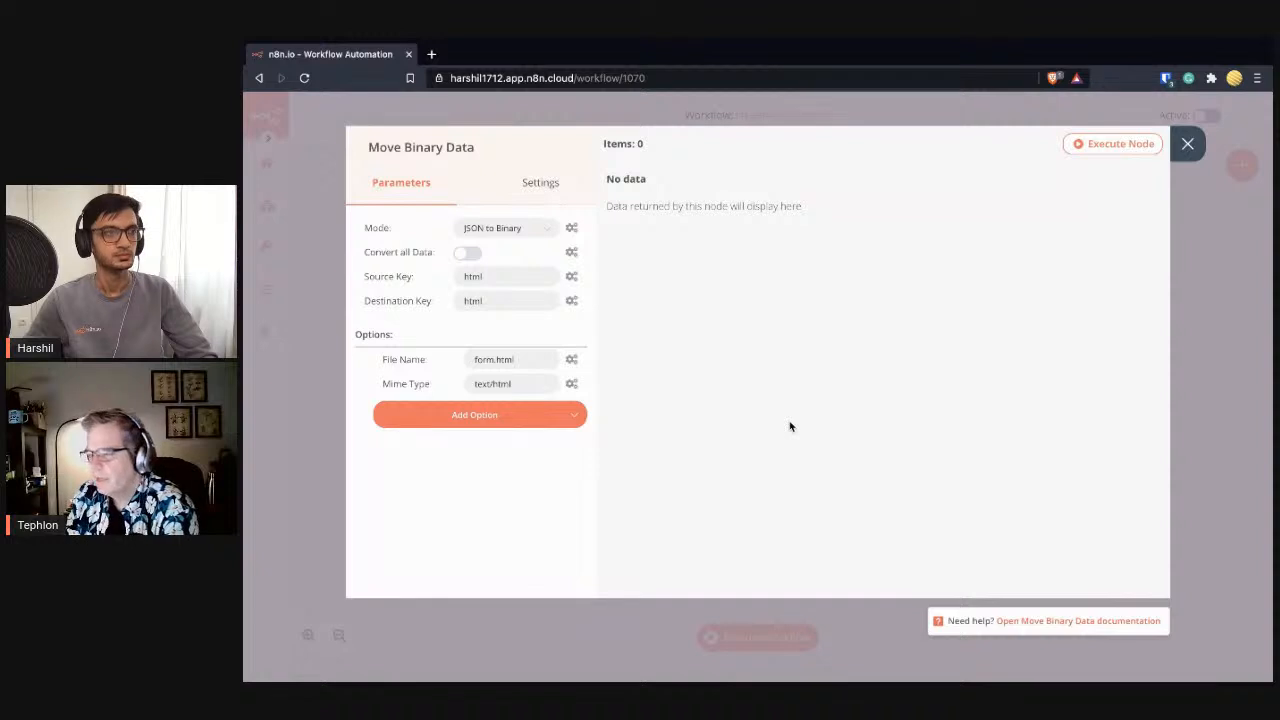
- Add the Use Raw Data option and switch it on
{"action": "left_click", "coordinate": [575, 422]}
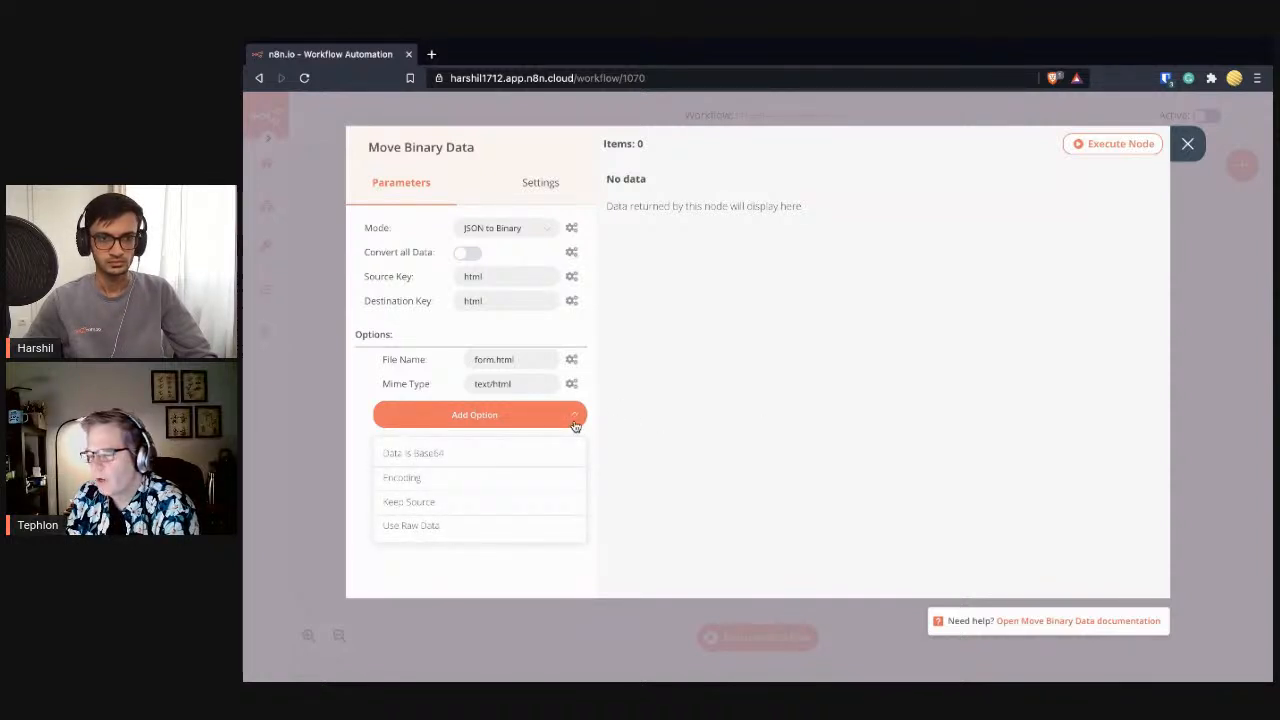
{"action": "left_click", "coordinate": [526, 527]}
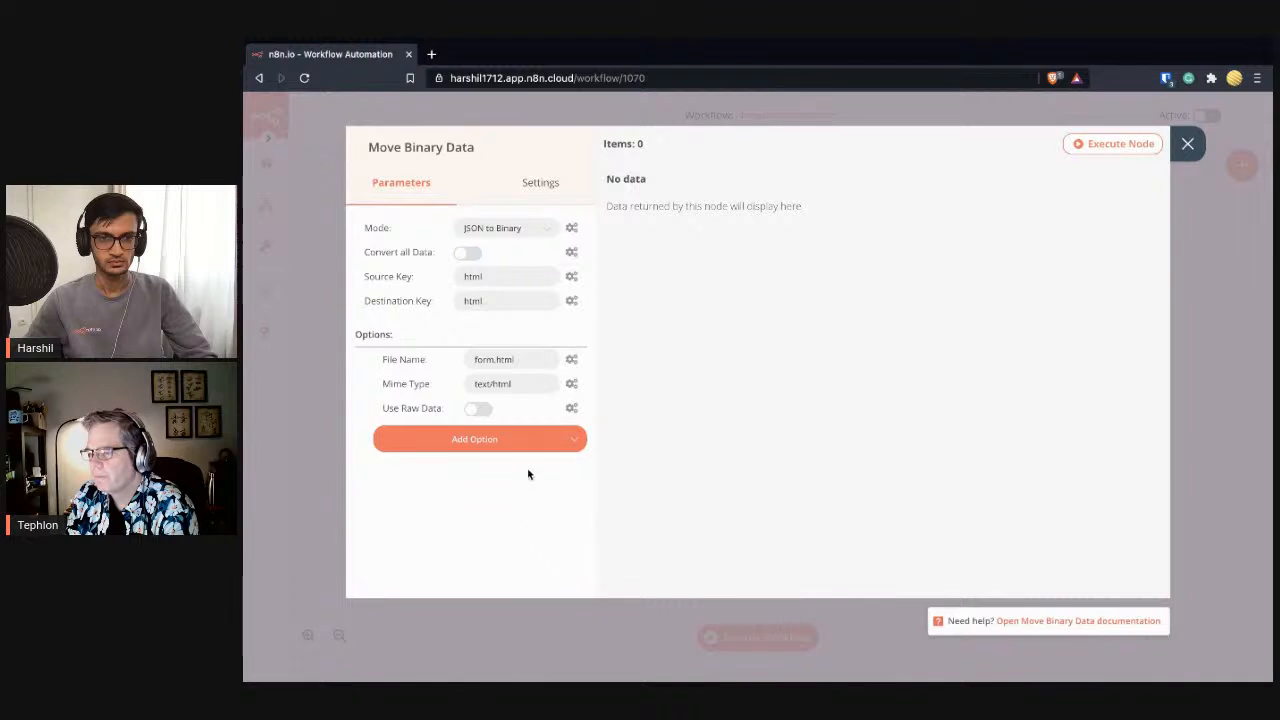
{"action": "left_click", "coordinate": [480, 409]}
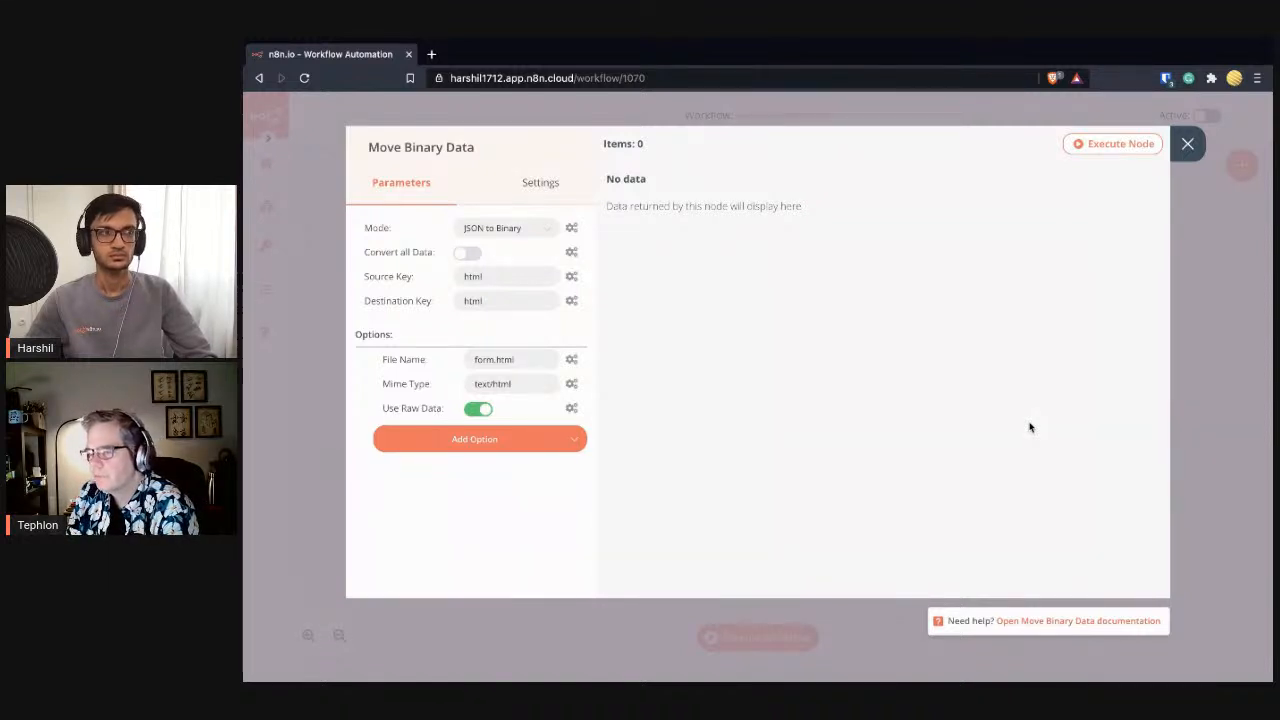
- Copy the Webhook node's test URL
{"action": "left_click", "coordinate": [1187, 144]}
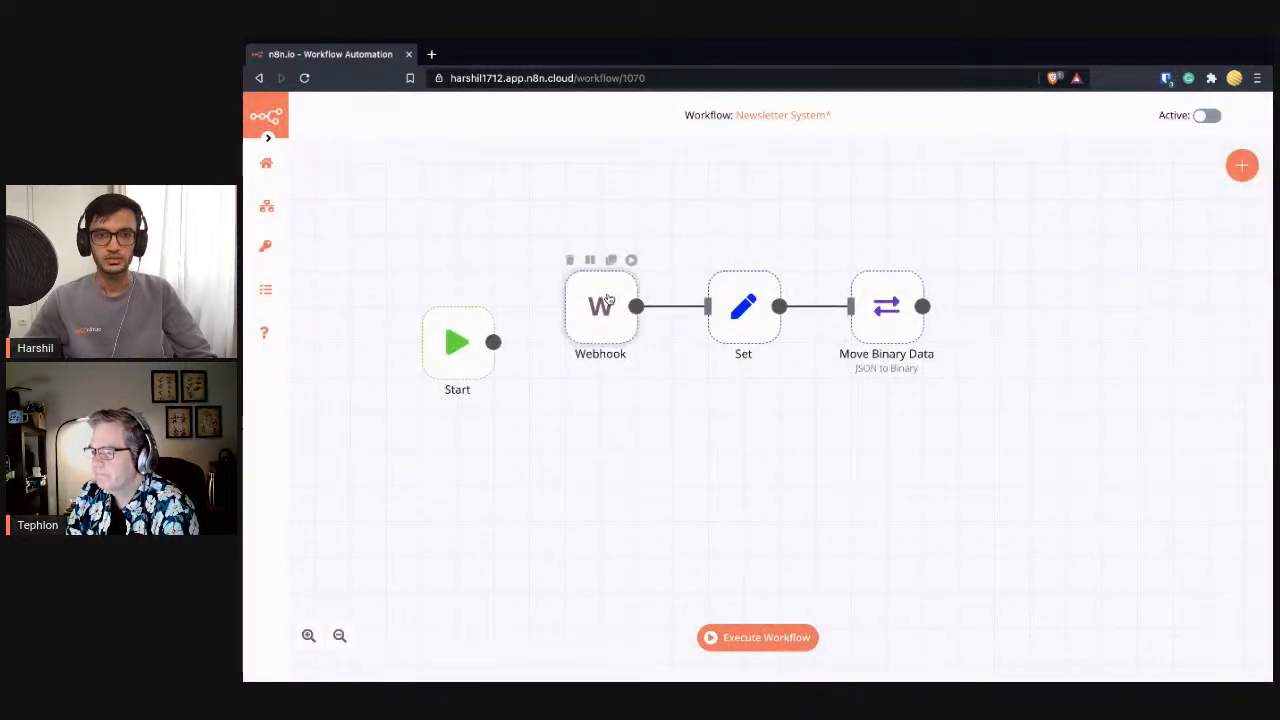
{"action": "double_click", "coordinate": [610, 300]}
{"action": "left_click", "coordinate": [441, 236]}
{"action": "left_click", "coordinate": [543, 255]}
{"action": "left_click", "coordinate": [523, 289]}
{"action": "left_click", "coordinate": [1188, 145]}
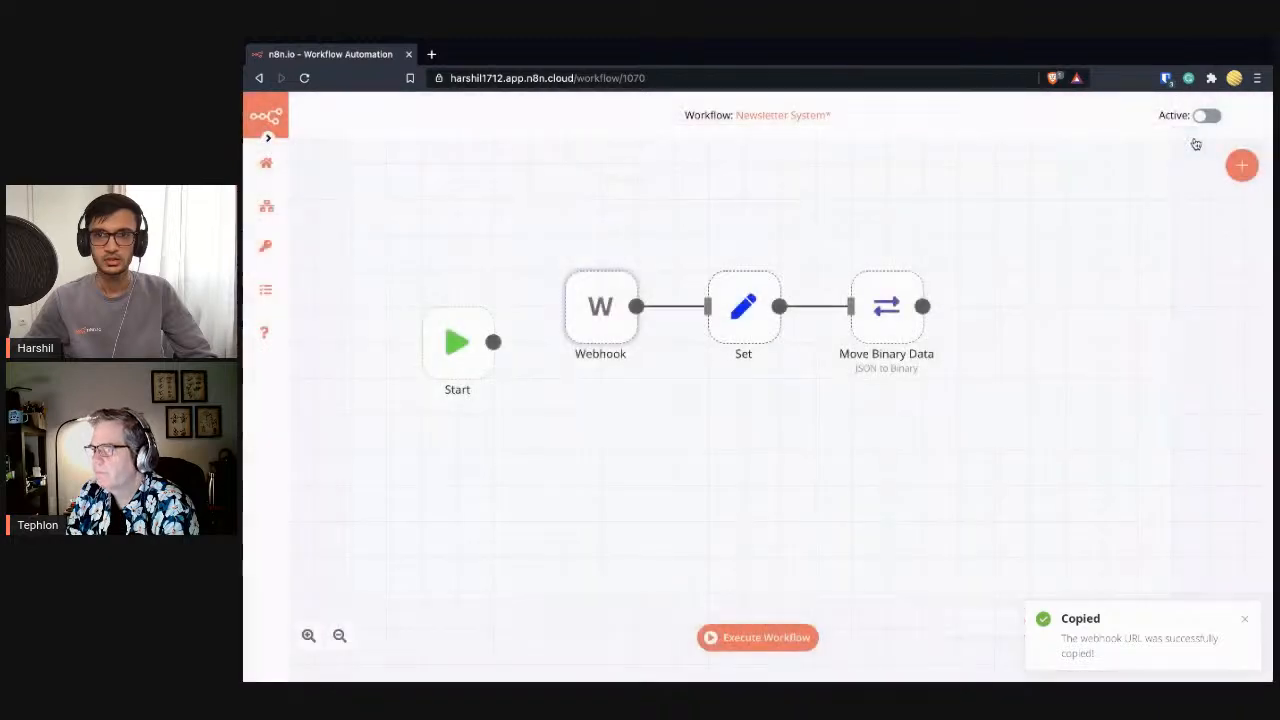
- Execute the workflow and load the copied test URL in a new browser tab
{"action": "left_click", "coordinate": [785, 638]}
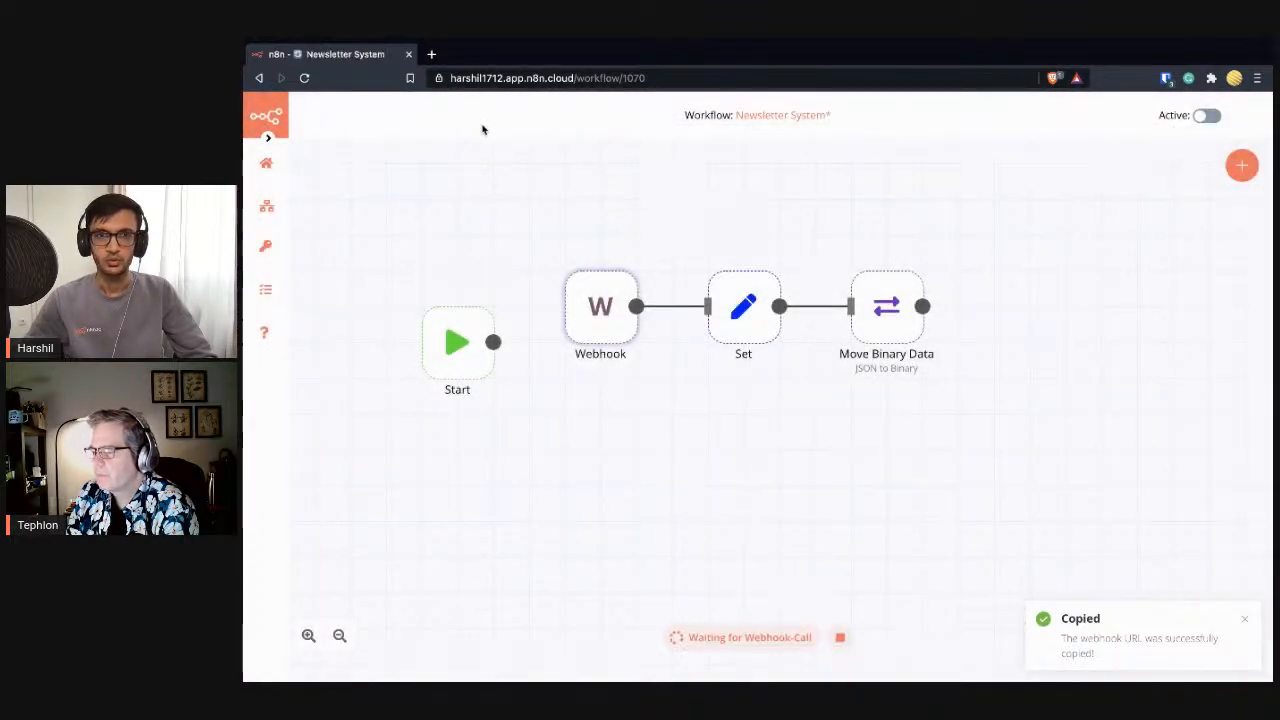
{"action": "left_click", "coordinate": [431, 54]}
{"action": "key", "text": "ctrl+v"}
{"action": "key", "text": "Return"}
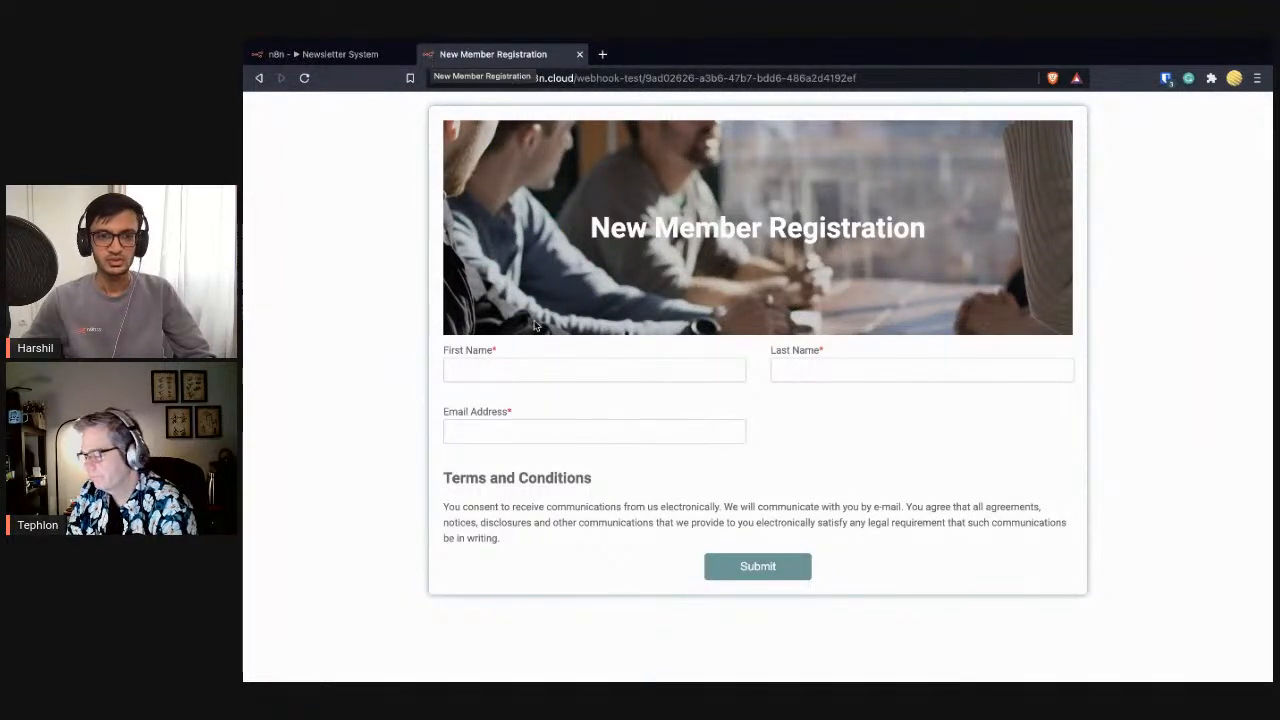
- Enter a first name, last name and e-mail address in the registration form and submit it
{"action": "left_click", "coordinate": [509, 373]}
{"action": "left_click", "coordinate": [378, 370]}
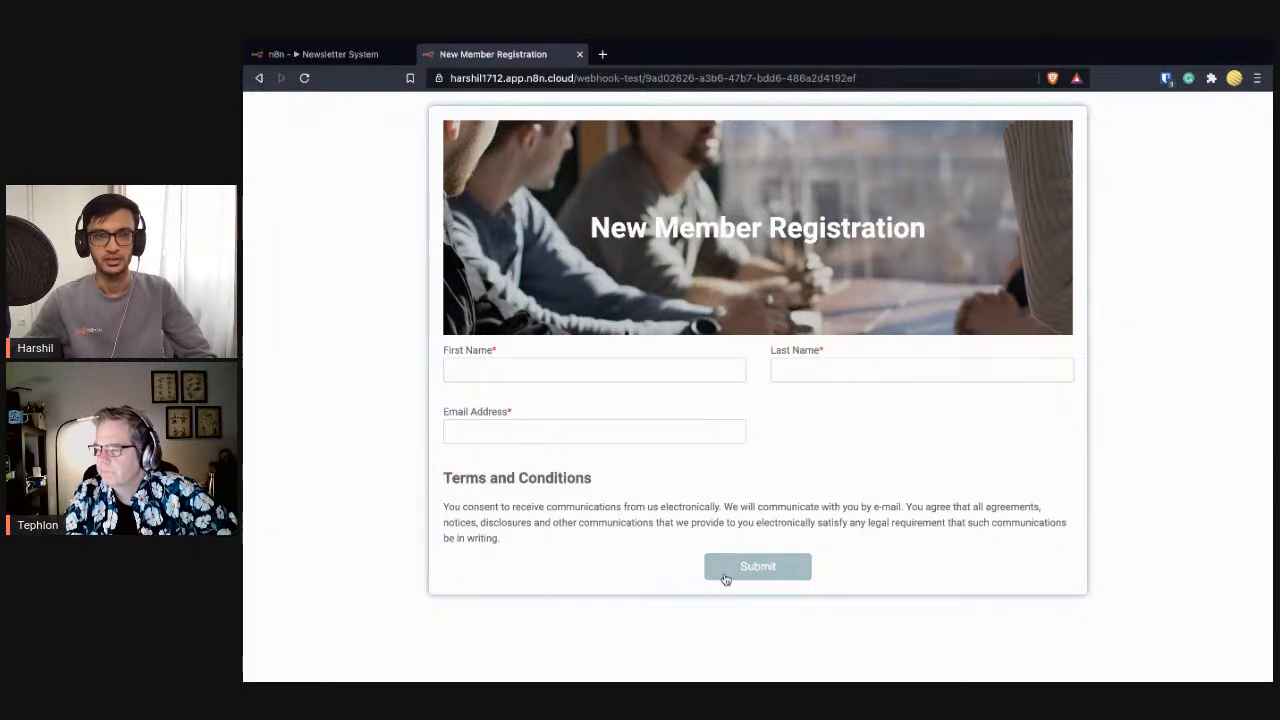
{"action": "left_click", "coordinate": [527, 369]}
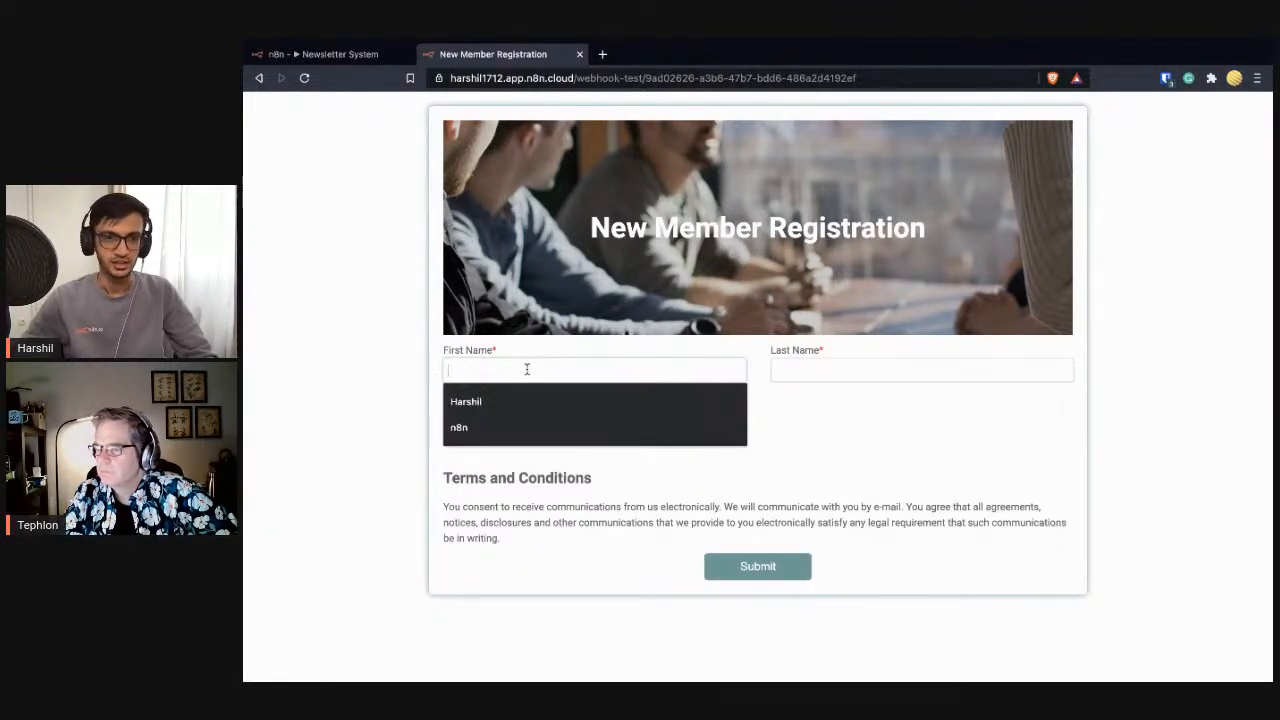
{"action": "type", "text": "Harshil"}
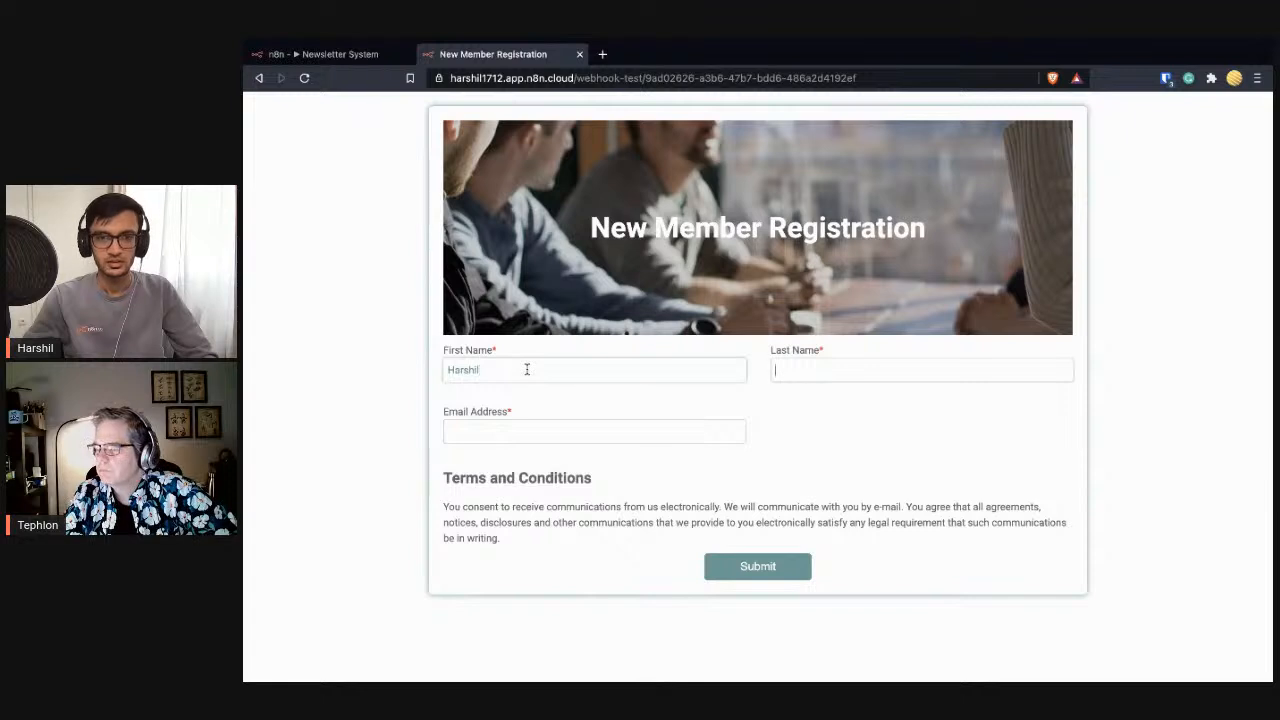
{"action": "type", "text": "A"}
{"action": "key", "text": "Down"}
{"action": "key", "text": "Return"}
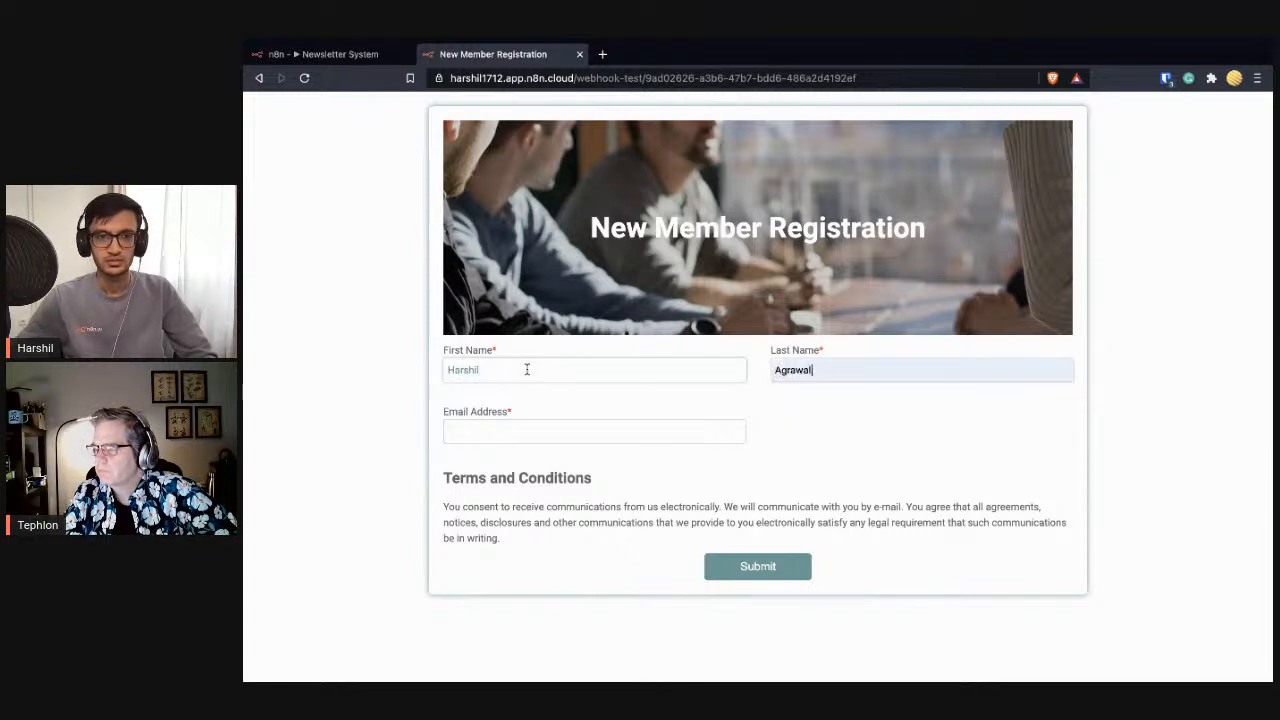
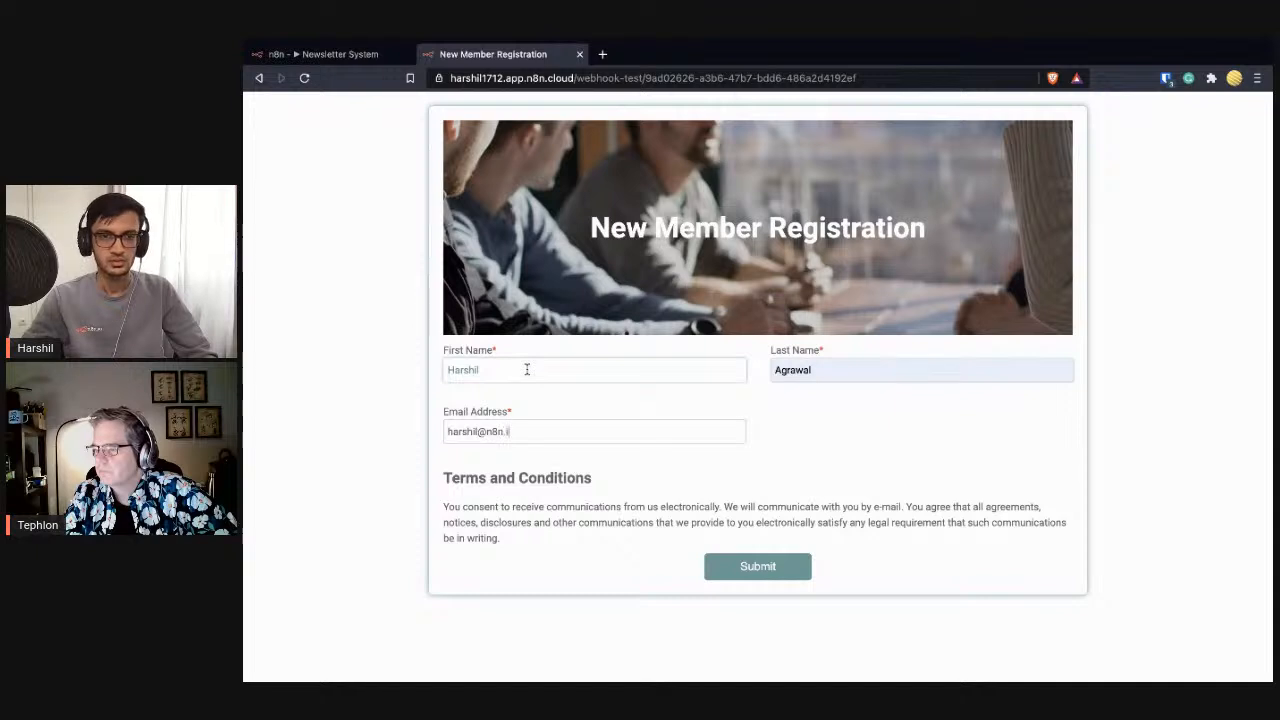
{"action": "left_click", "coordinate": [729, 567]}
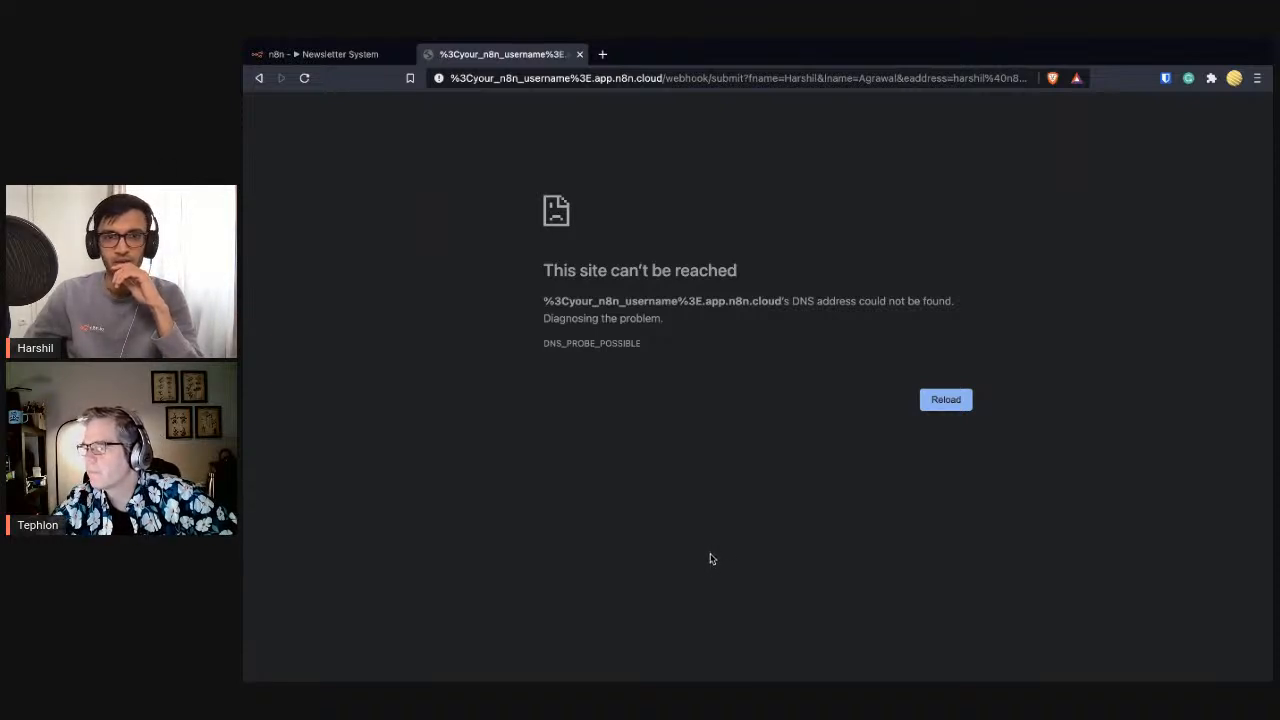
- Go back from the error page, return to the n8n tab and inspect the Set node's output
{"action": "left_click", "coordinate": [259, 80]}
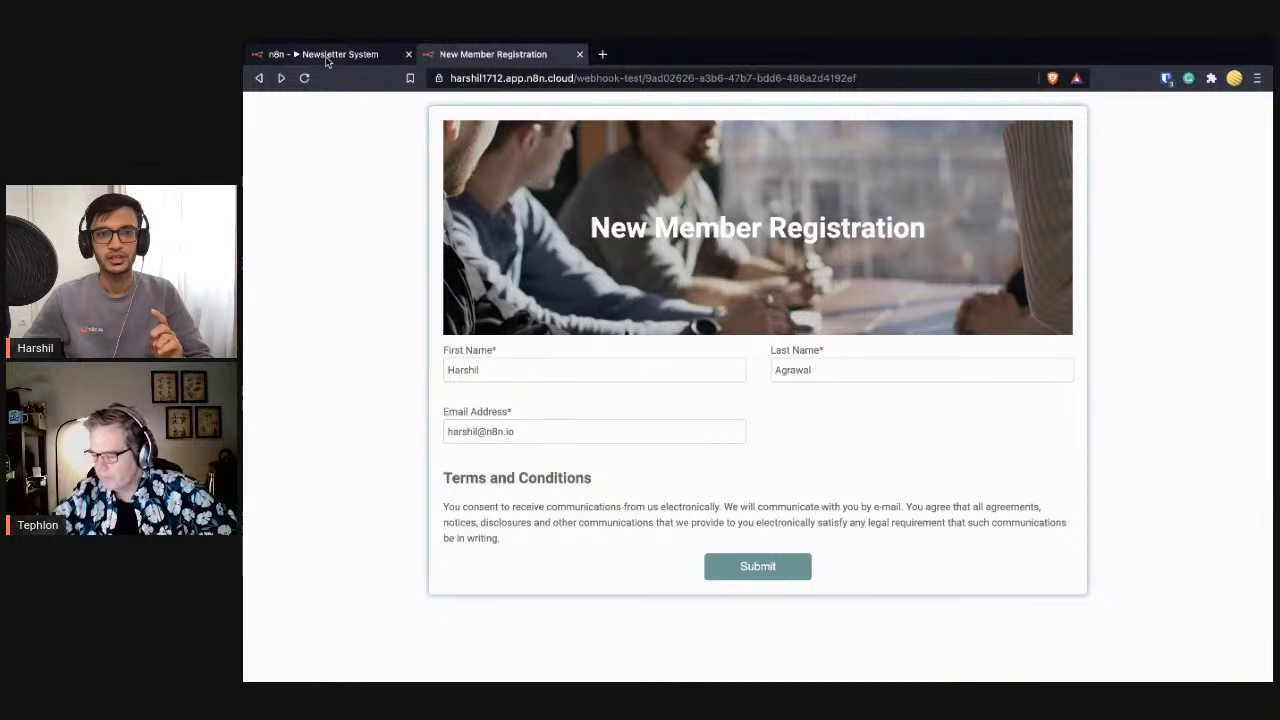
{"action": "left_click", "coordinate": [324, 56]}
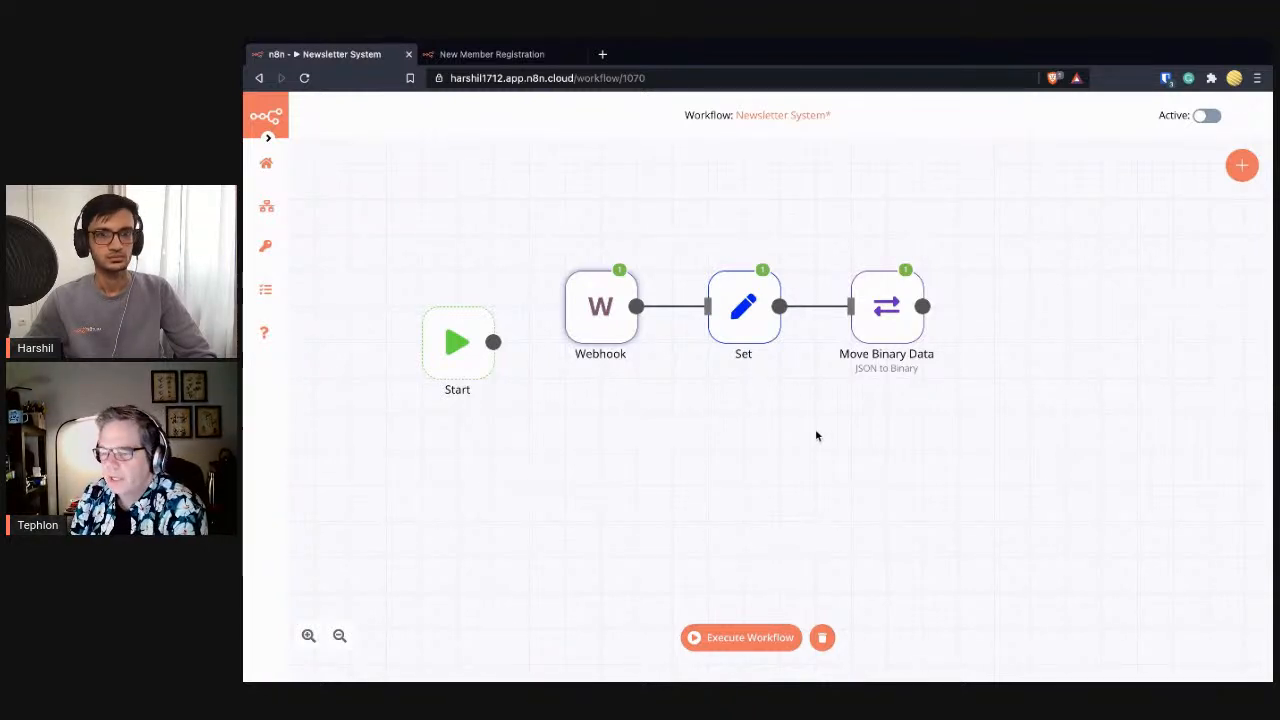
{"action": "double_click", "coordinate": [737, 325]}
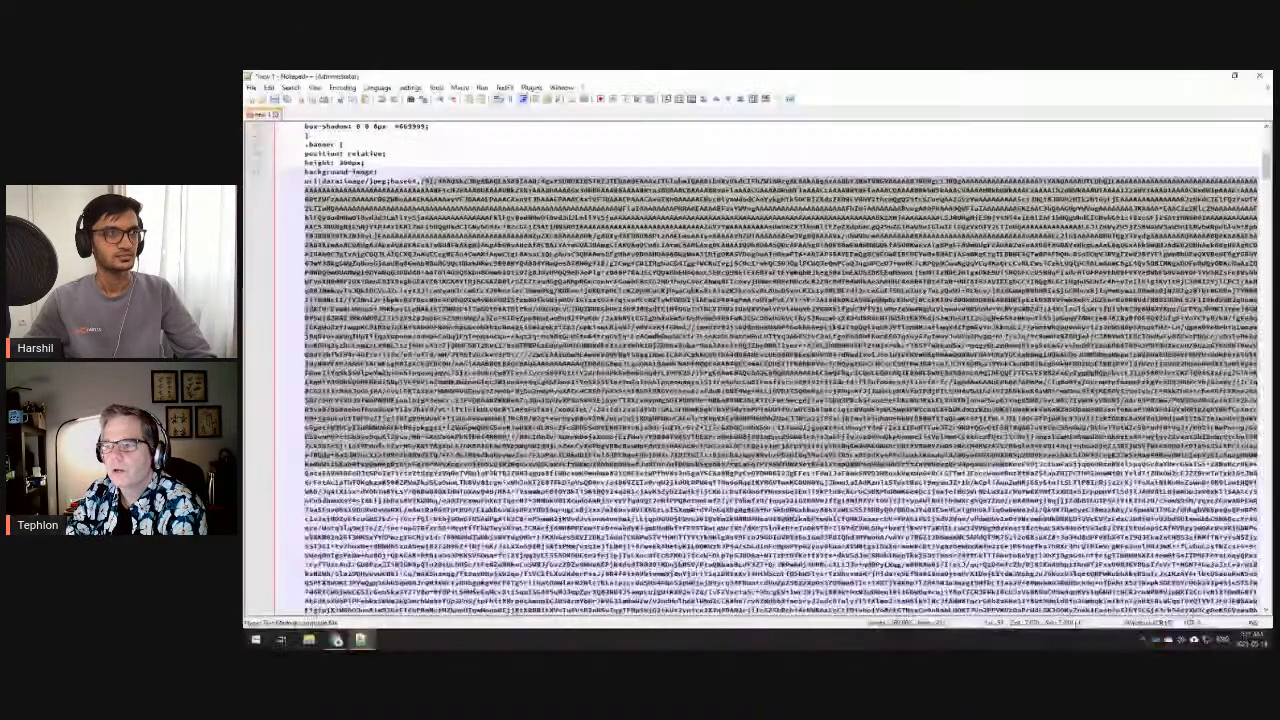
- Scroll to the form tag in Notepad++ and select its /webhook/submit action URL
{"action": "left_click_drag", "start_coordinate": [1266, 166], "coordinate": [1264, 597]}
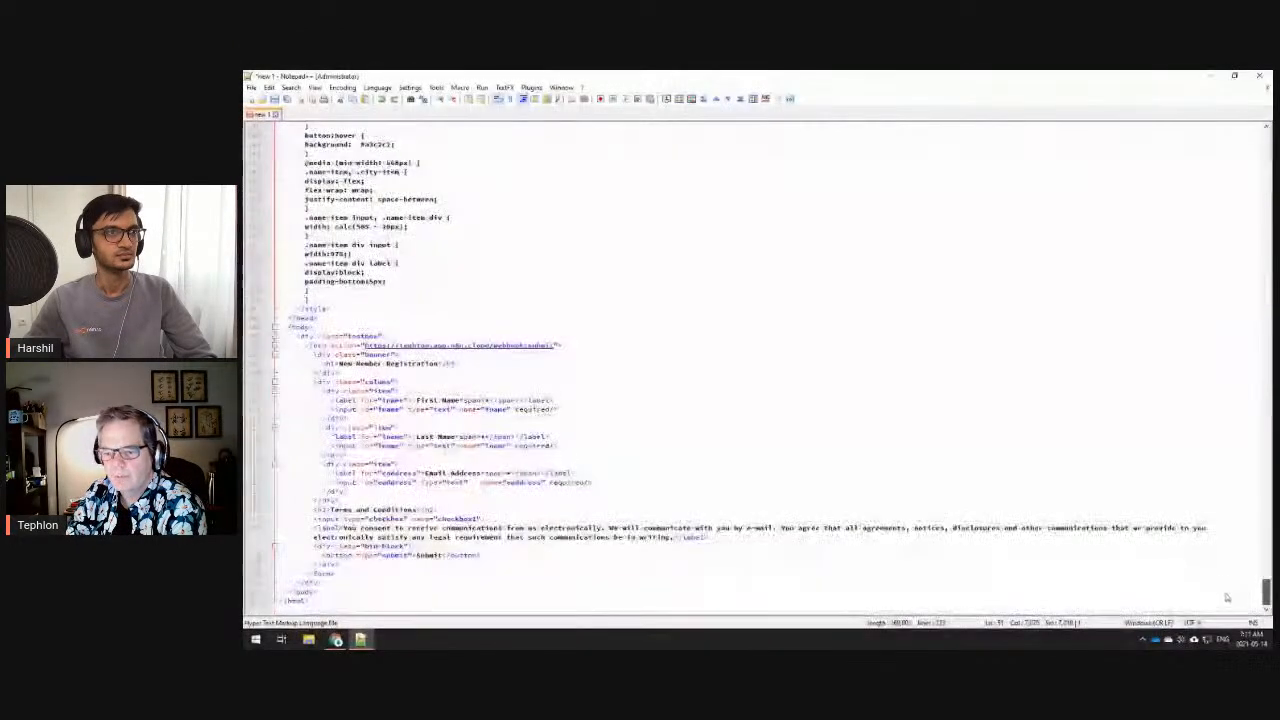
{"action": "scroll", "coordinate": [836, 371], "scroll_direction": "up", "scroll_amount": 1}
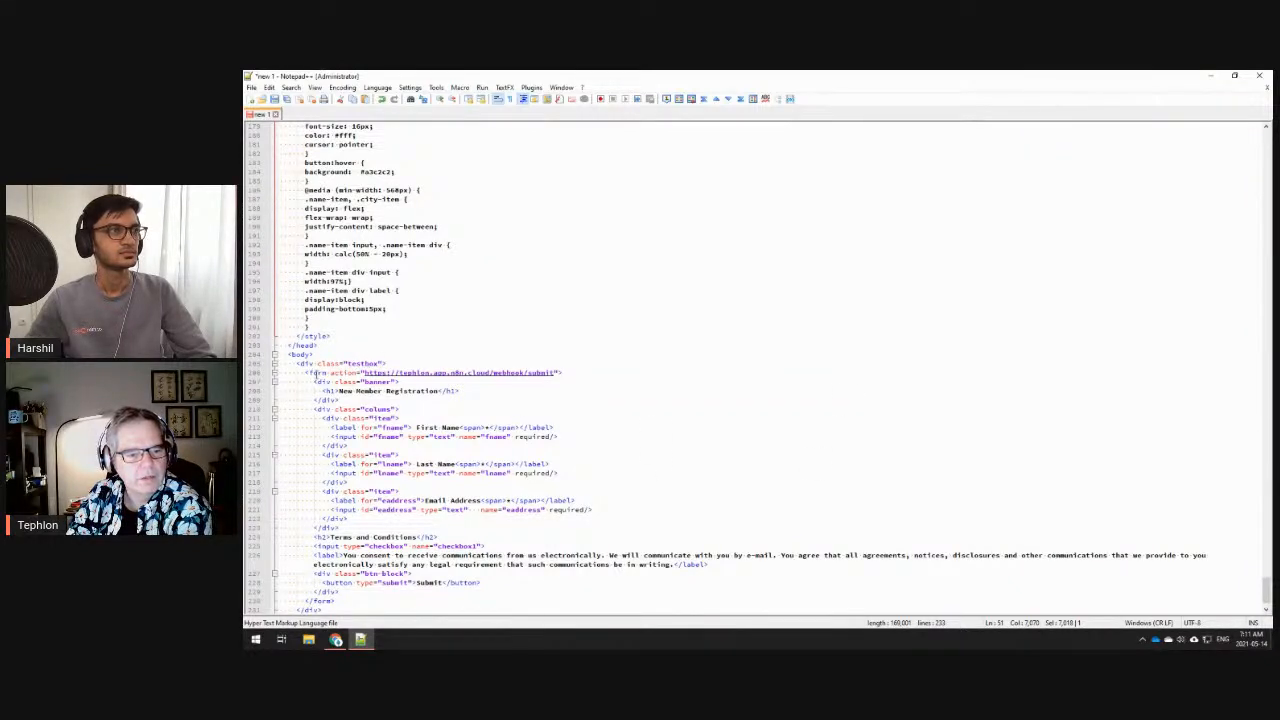
{"action": "left_click_drag", "start_coordinate": [307, 372], "coordinate": [573, 371]}
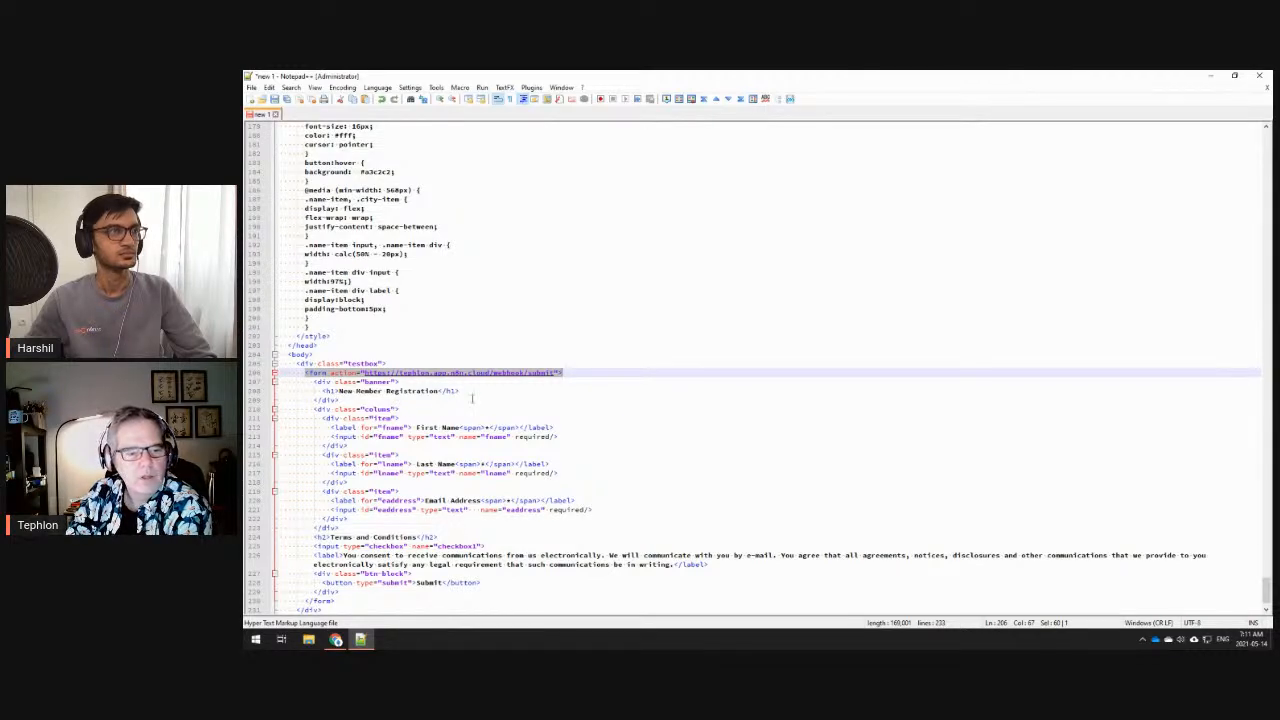
{"action": "left_click", "coordinate": [571, 372]}
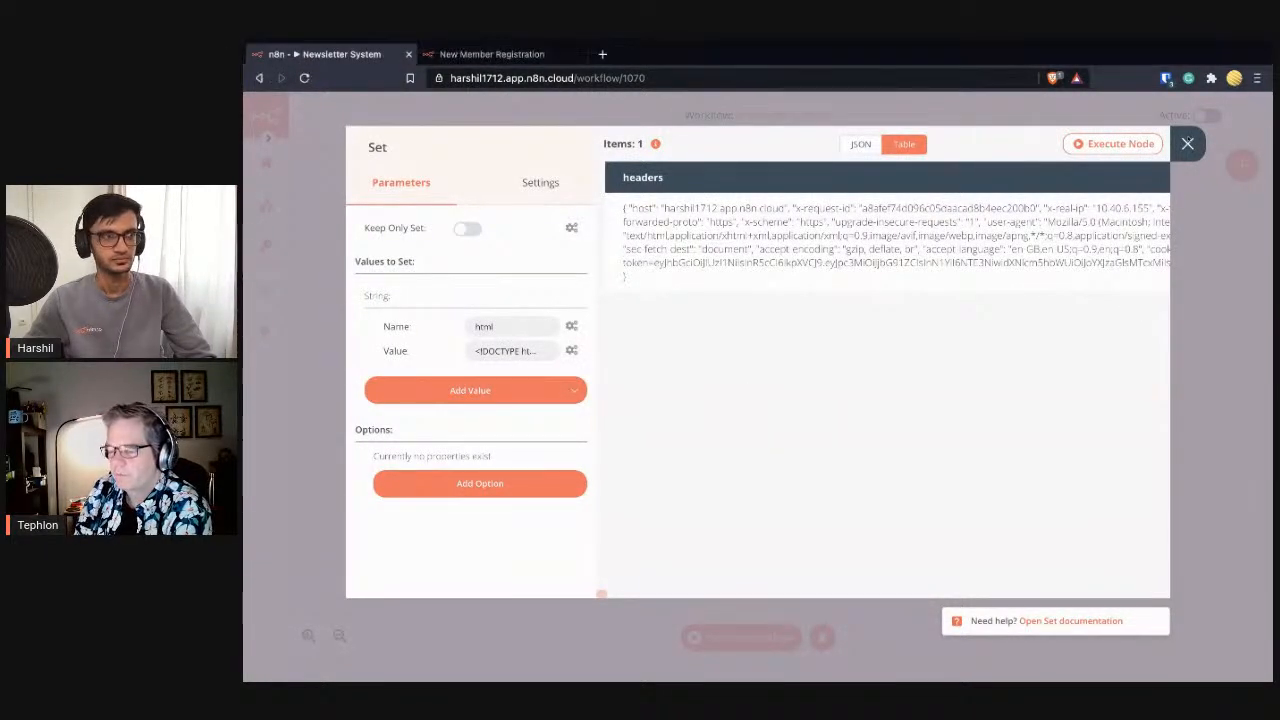
- Close the Set node's settings dialog
{"action": "left_click", "coordinate": [1187, 143]}
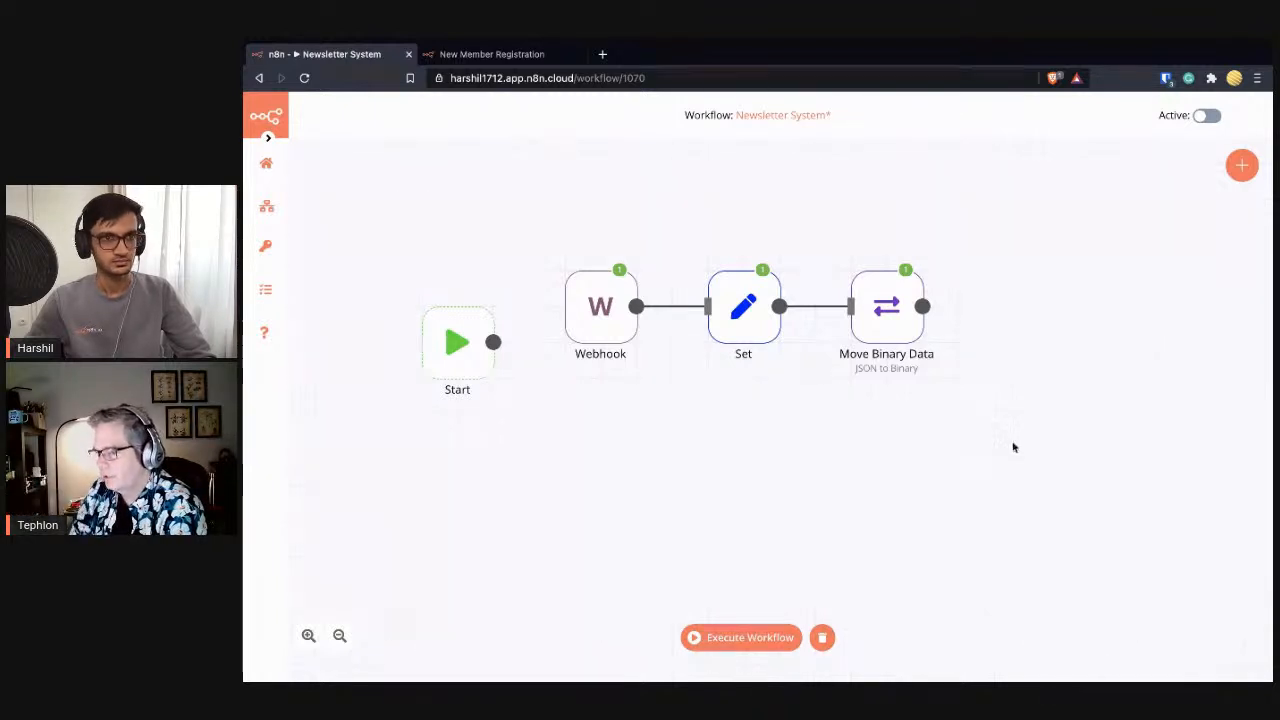
- Add a Webhook trigger, Webhook1, via a 'we' trigger search and drag it below Webhook
{"action": "left_click", "coordinate": [1242, 166]}
{"action": "left_click", "coordinate": [1147, 229]}
{"action": "left_click", "coordinate": [1115, 192]}
{"action": "type", "text": "we"}
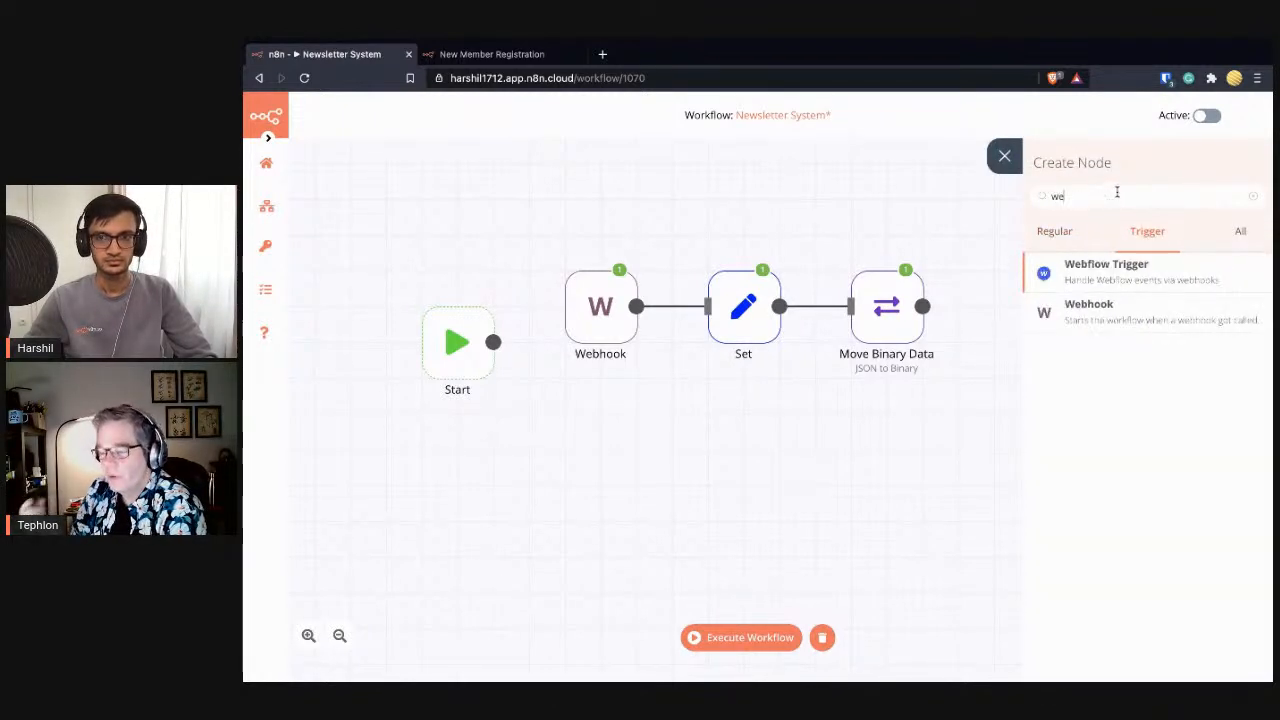
{"action": "left_click", "coordinate": [1103, 320]}
{"action": "left_click", "coordinate": [1187, 146]}
{"action": "left_click_drag", "start_coordinate": [1108, 454], "coordinate": [600, 437]}
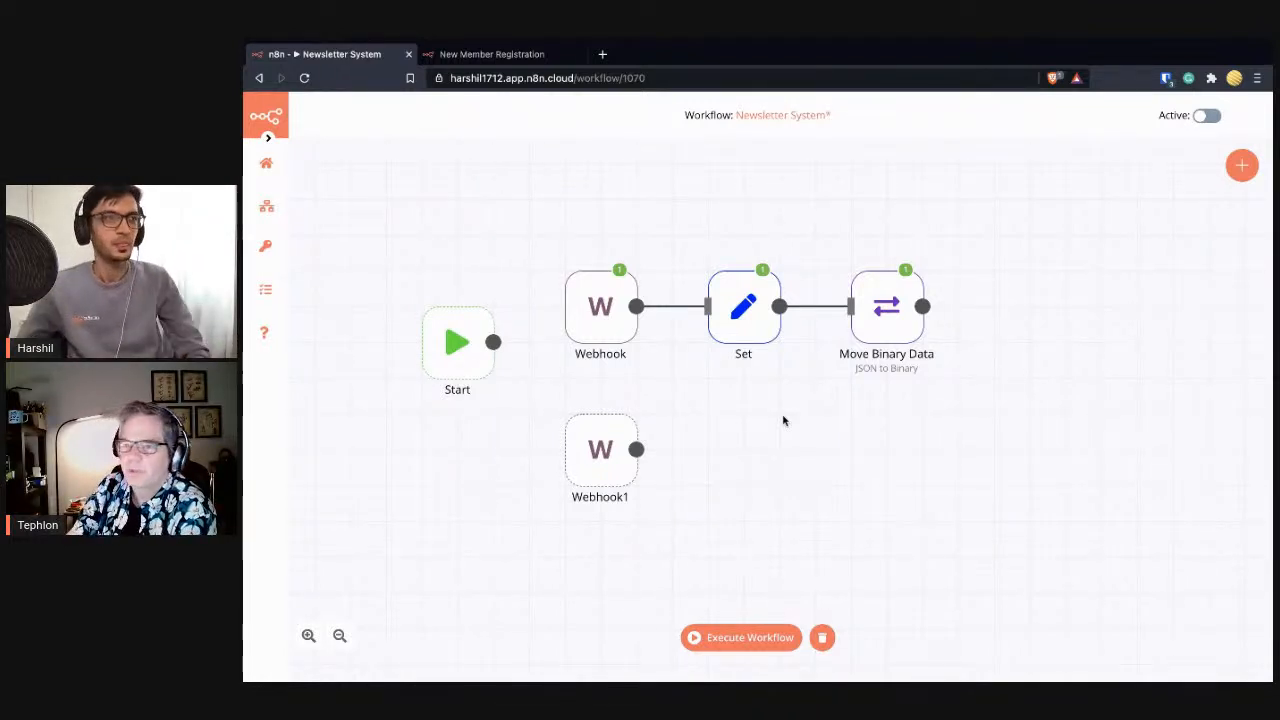
{"action": "mouse_move", "coordinate": [741, 330]}
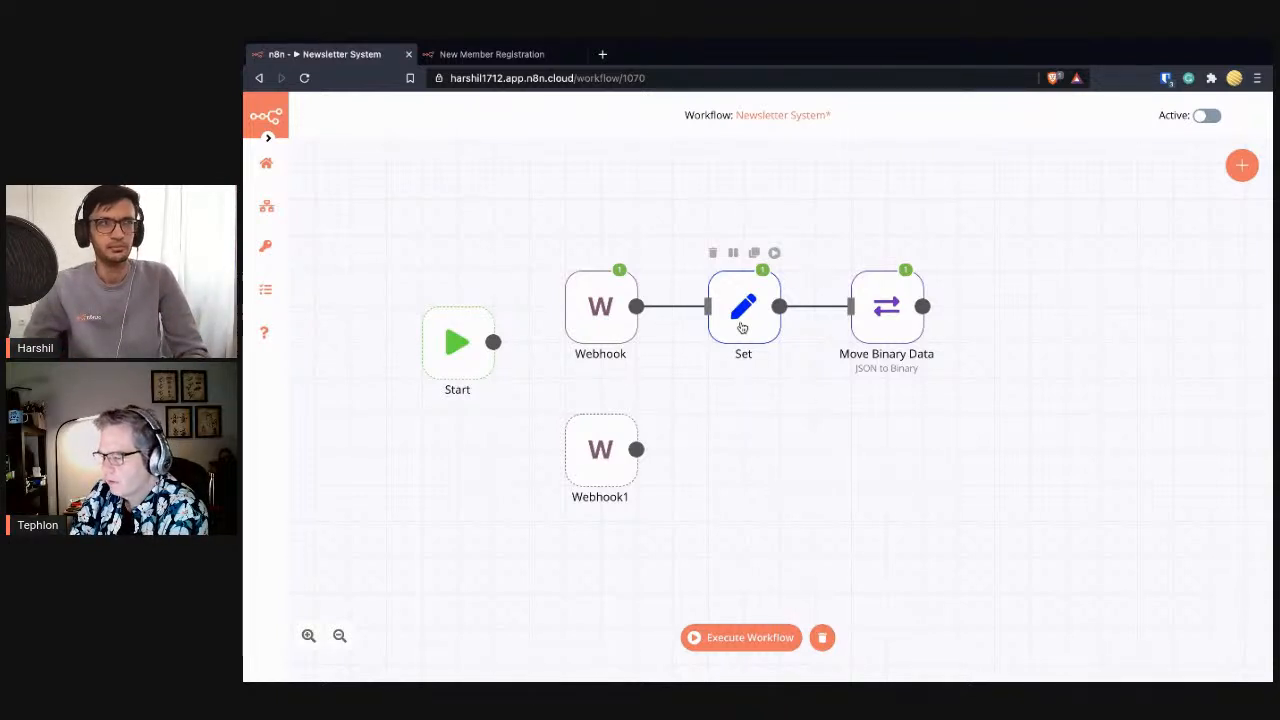
{"action": "double_click", "coordinate": [742, 327]}
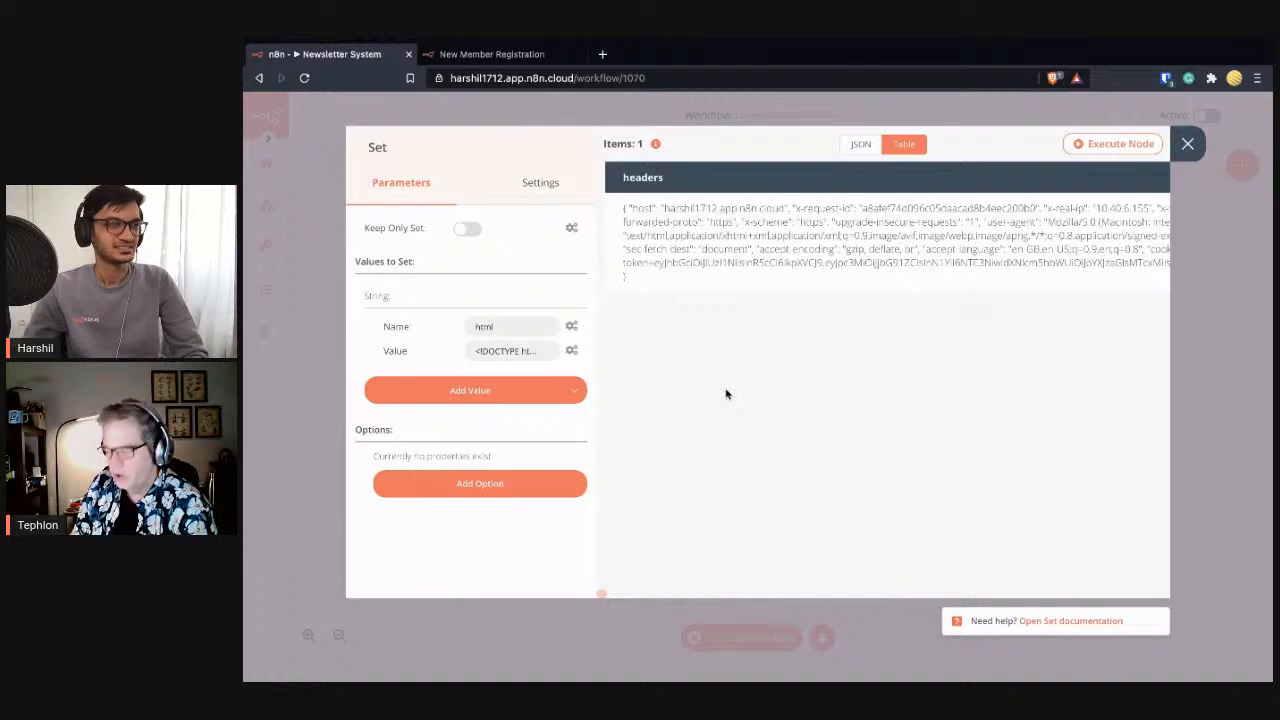
{"action": "left_click", "coordinate": [1187, 143]}
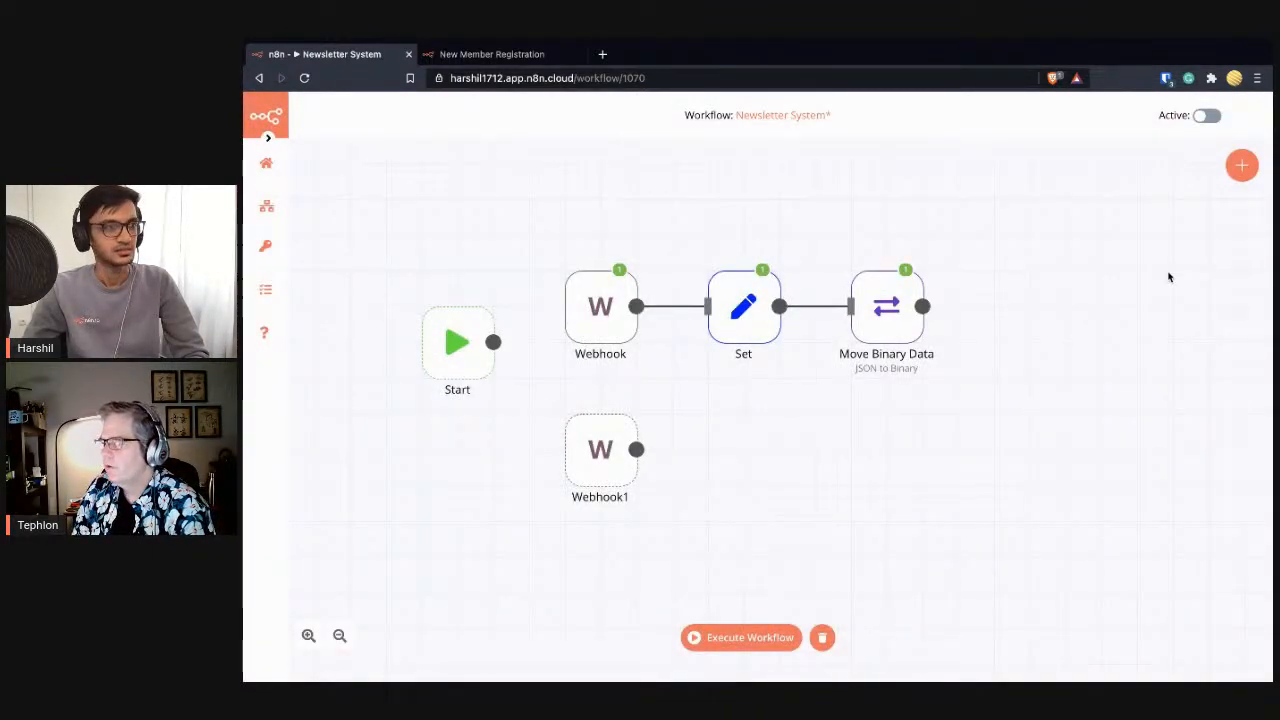
- Add a No Operation node and place it beside Webhook1
{"action": "left_click", "coordinate": [1241, 172]}
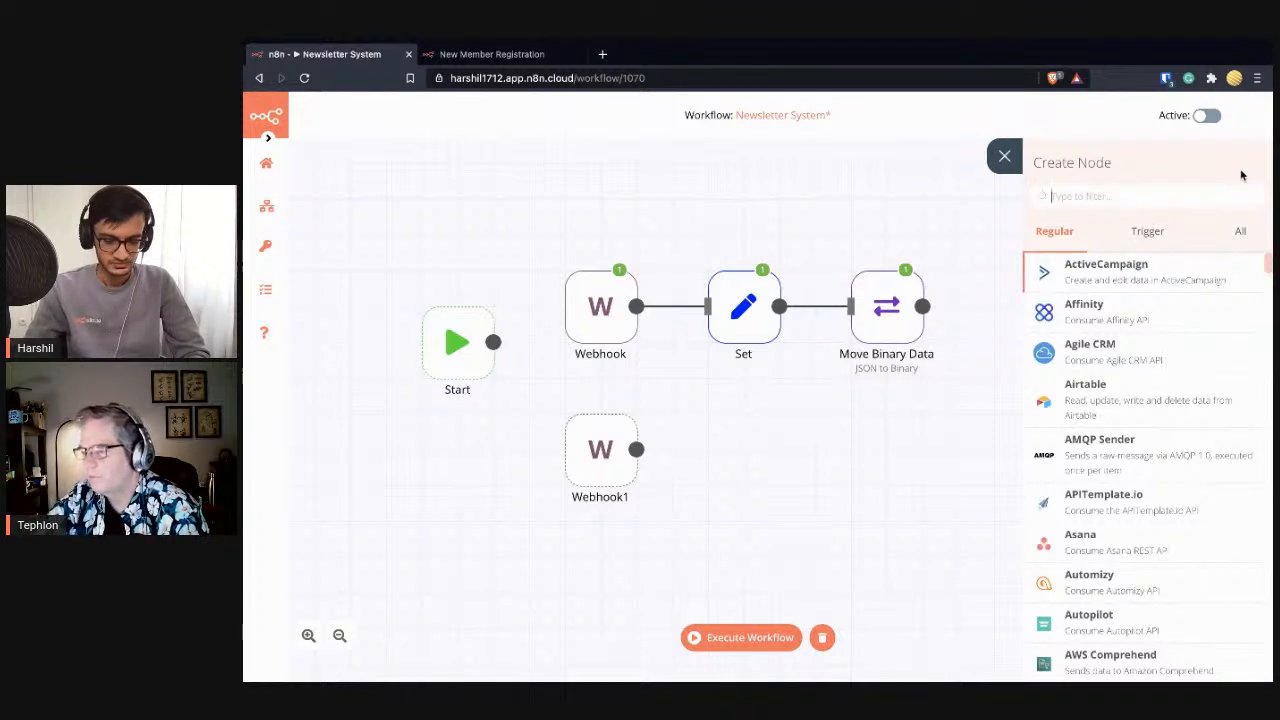
{"action": "type", "text": "no"}
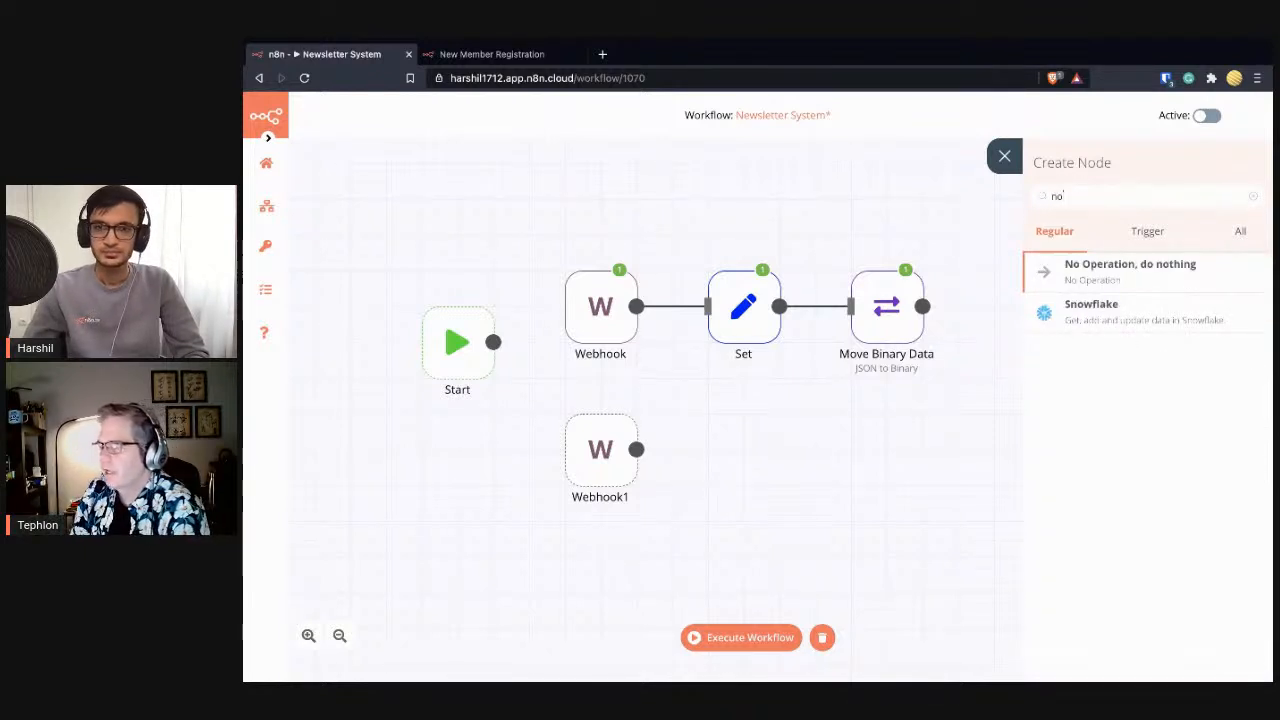
{"action": "left_click", "coordinate": [1068, 264]}
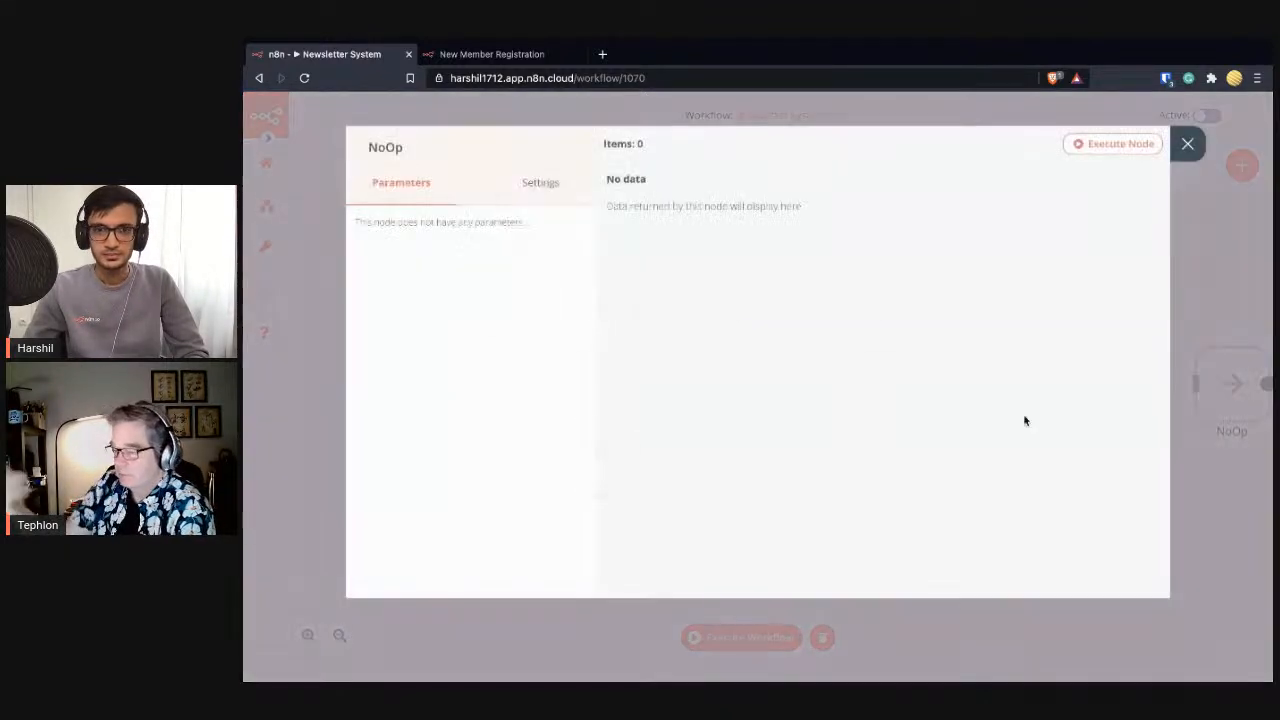
{"action": "left_click", "coordinate": [1185, 146]}
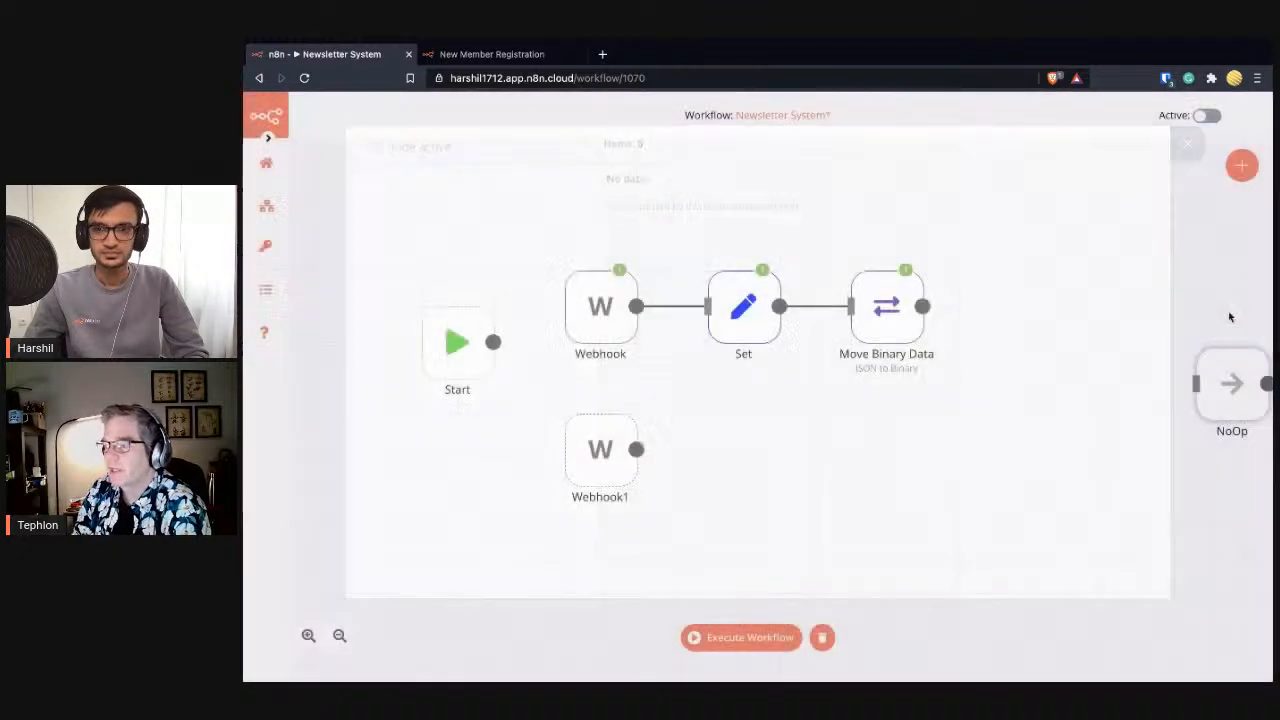
{"action": "left_click_drag", "start_coordinate": [1234, 383], "coordinate": [752, 449]}
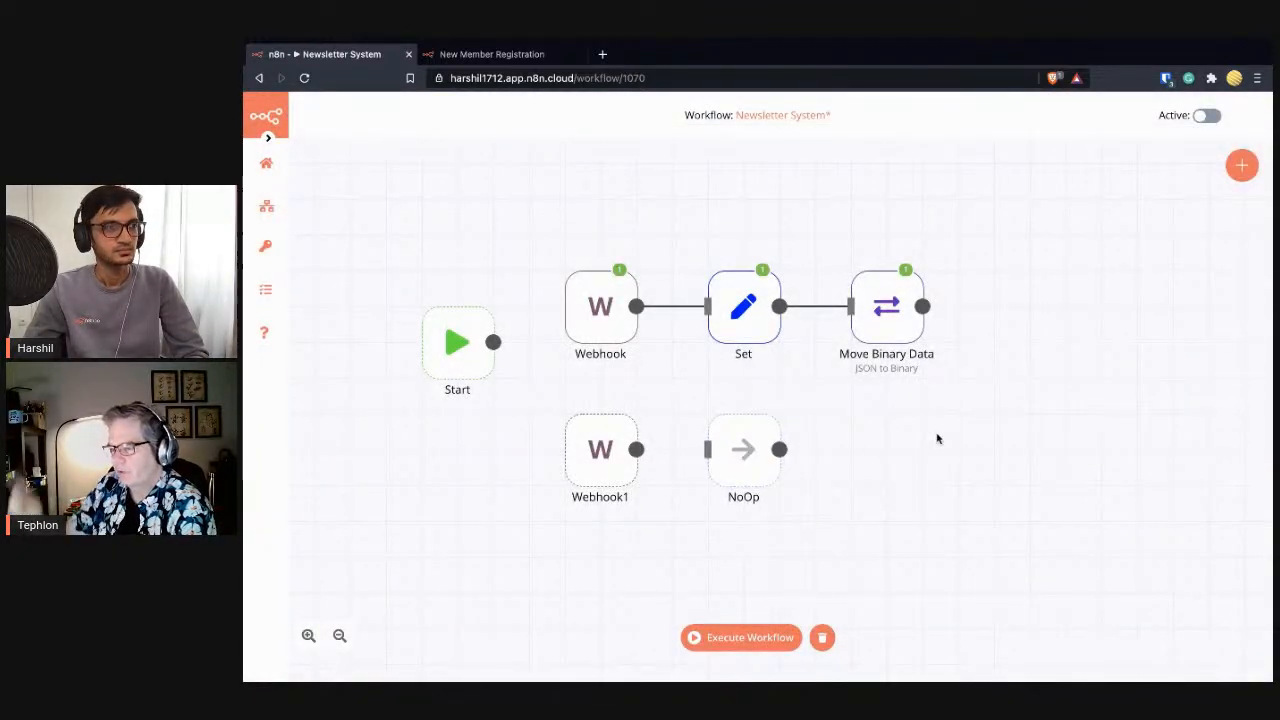
- Delete the NoOp node so Webhook1 stands alone
{"action": "double_click", "coordinate": [755, 460]}
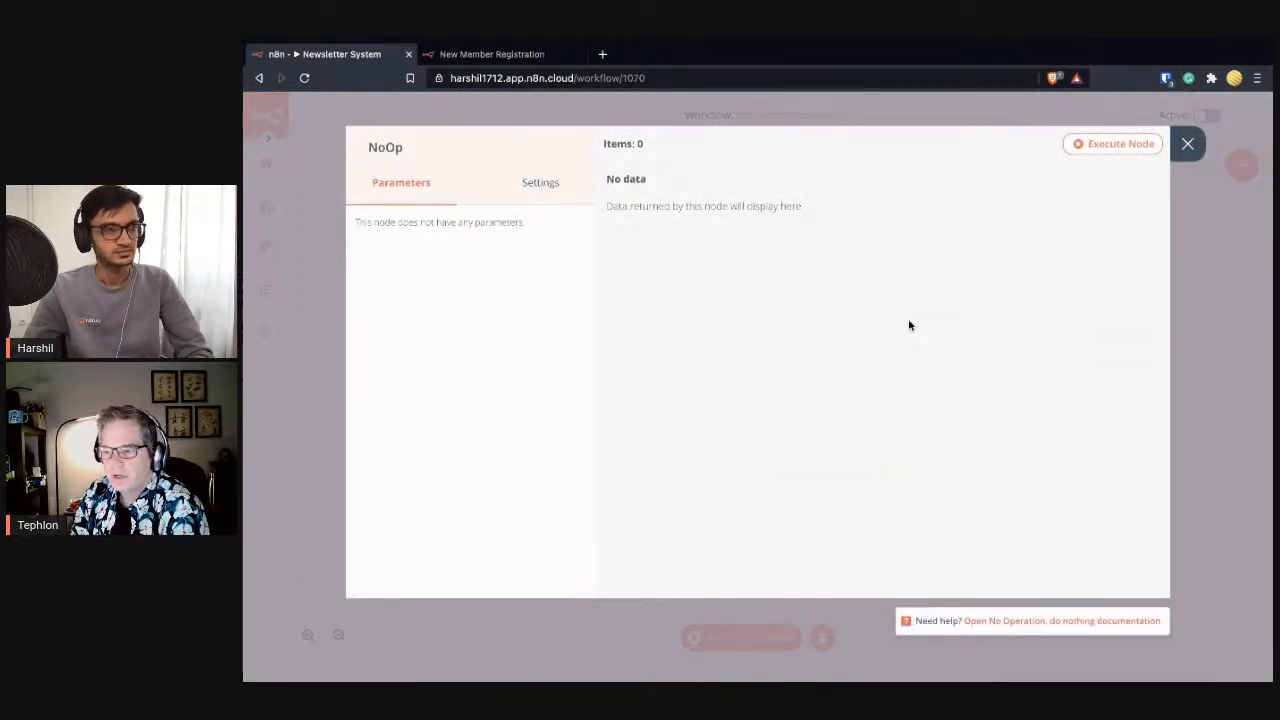
{"action": "left_click", "coordinate": [1188, 146]}
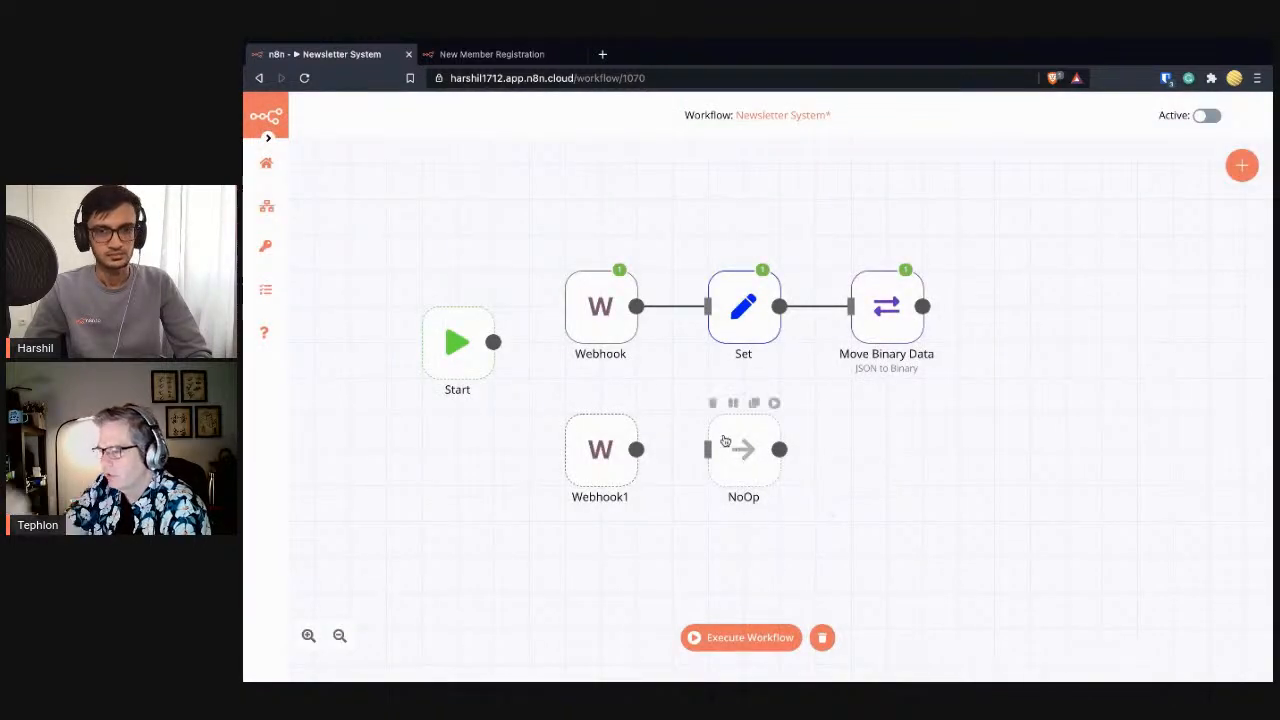
{"action": "left_click", "coordinate": [713, 405]}
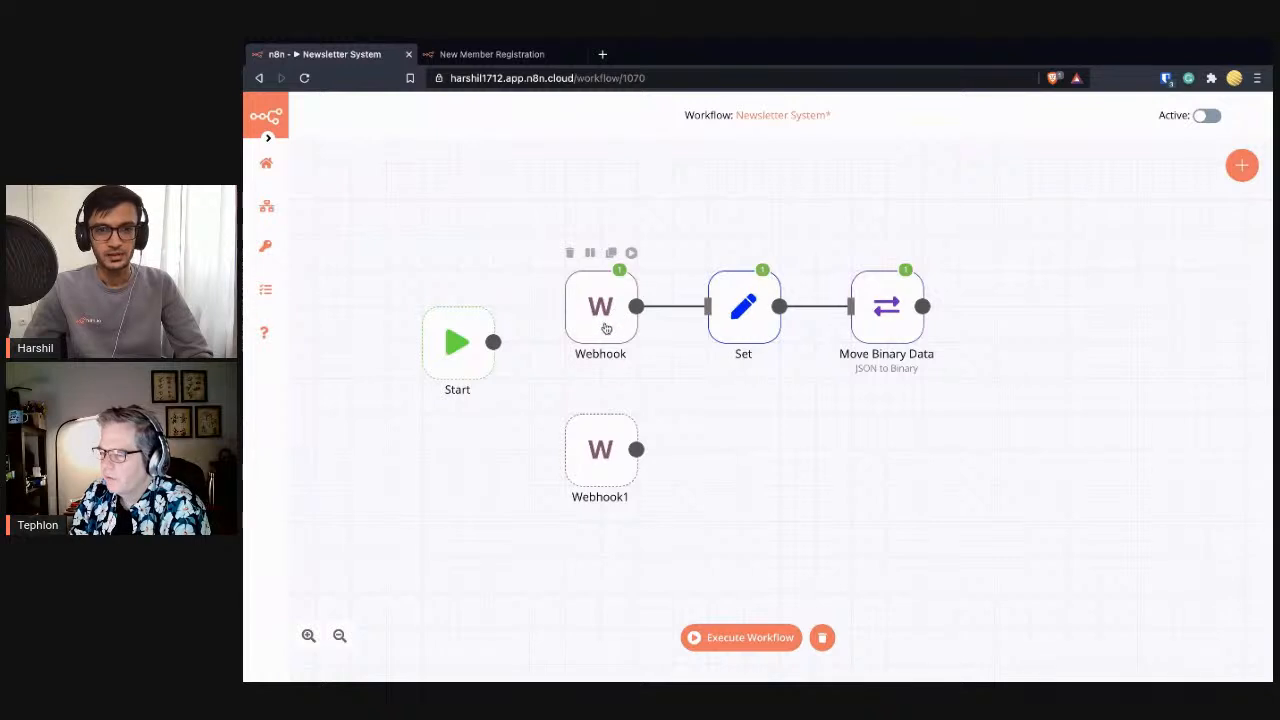
- Write the note 'To Do: Switch the URL in the Set node' in Webhook1's settings
{"action": "double_click", "coordinate": [598, 445]}
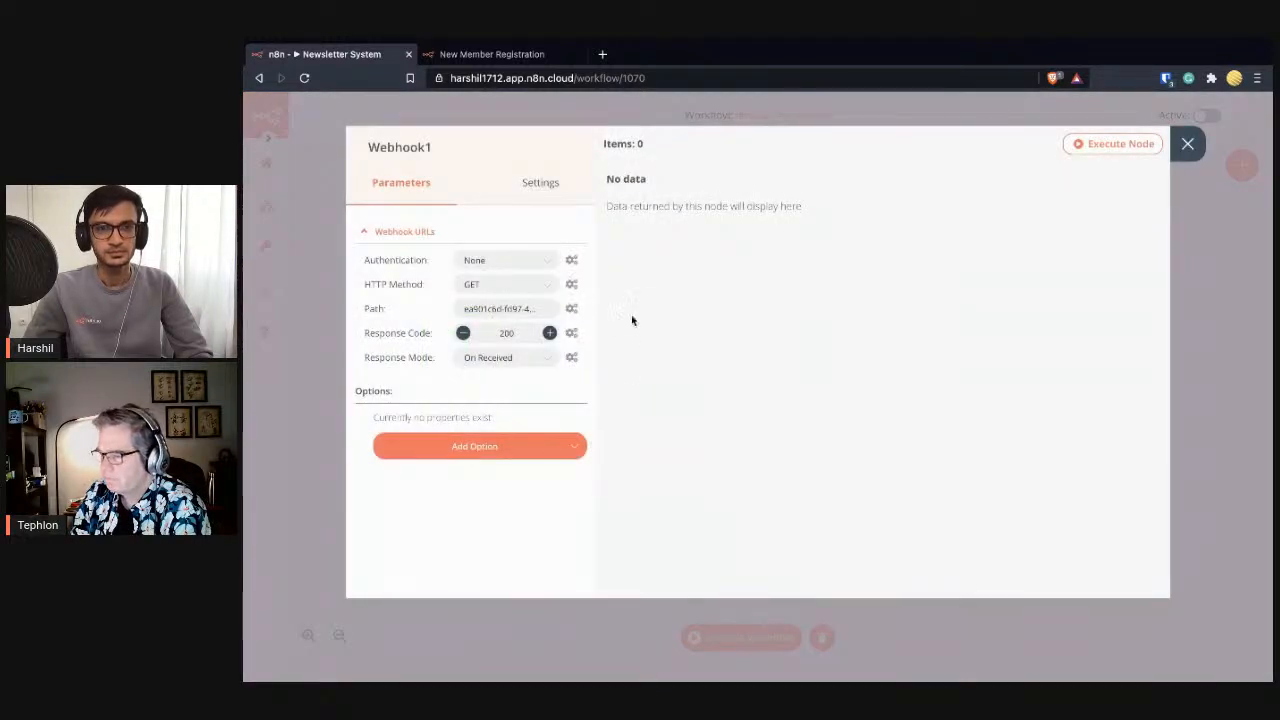
{"action": "left_click", "coordinate": [528, 189]}
{"action": "left_click", "coordinate": [440, 265]}
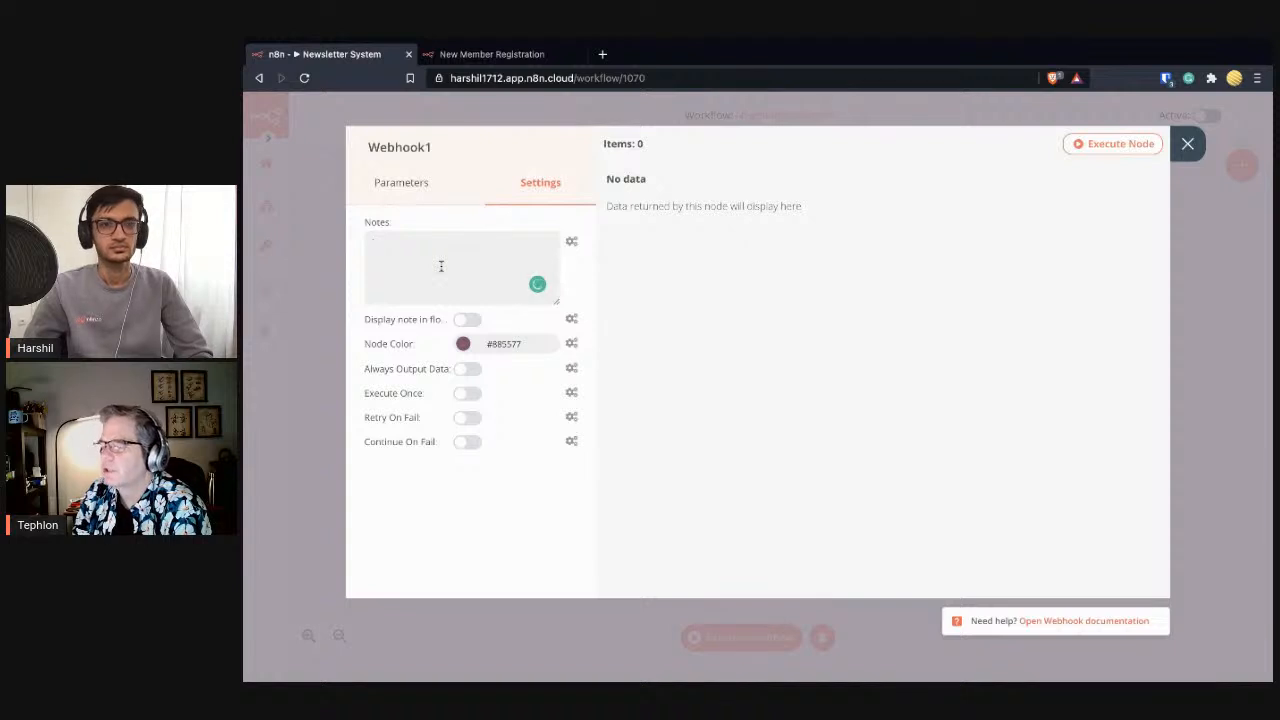
{"action": "type", "text": "Te"}
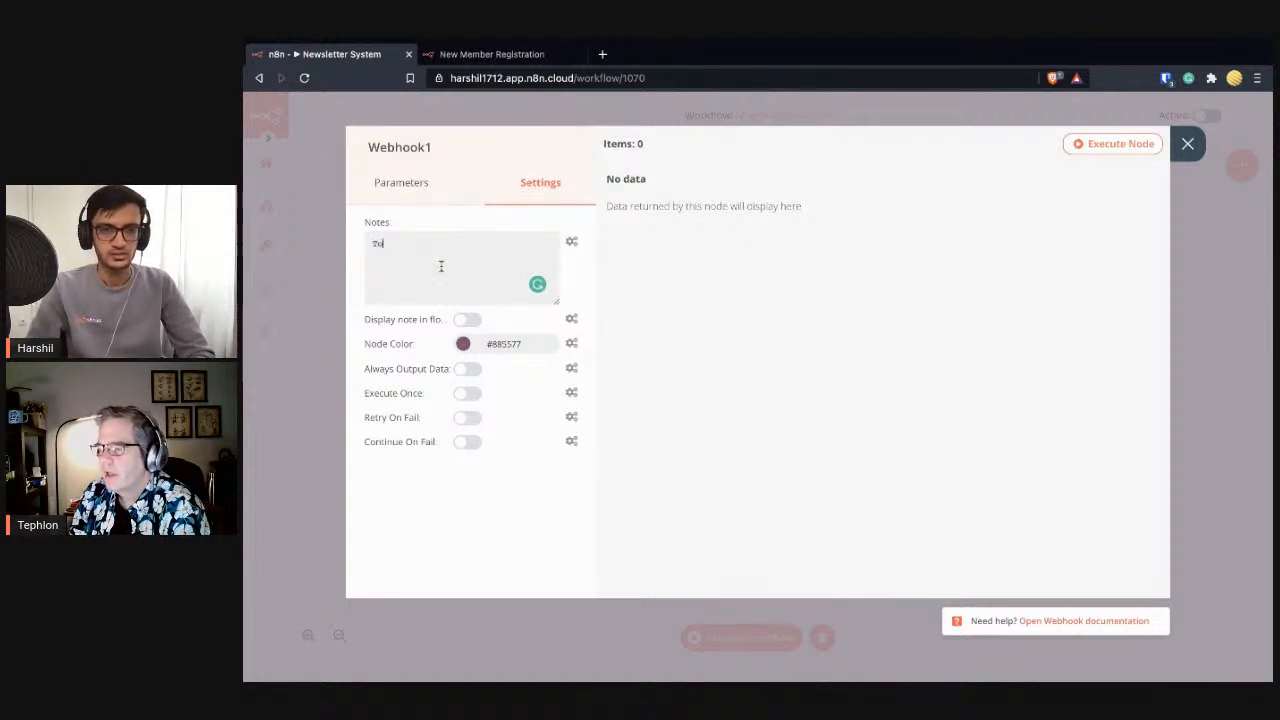
{"action": "type", "text": " Do"}
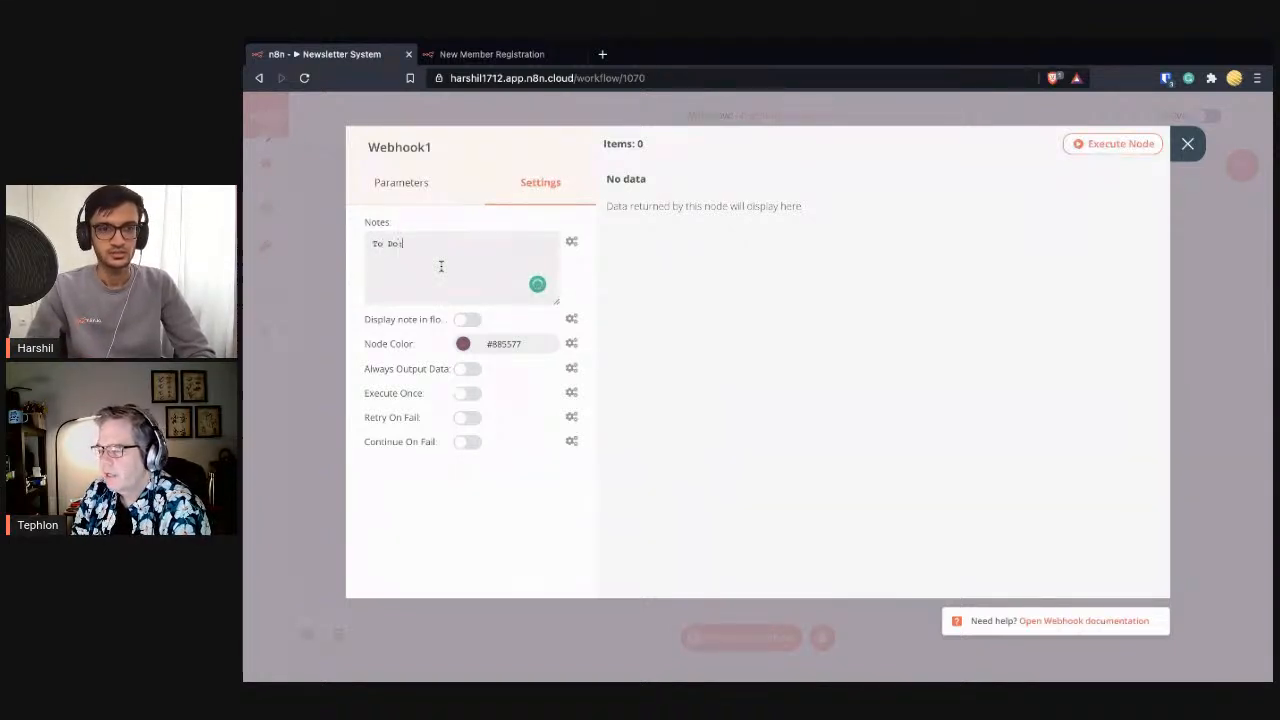
{"action": "type", "text": ": Change"}
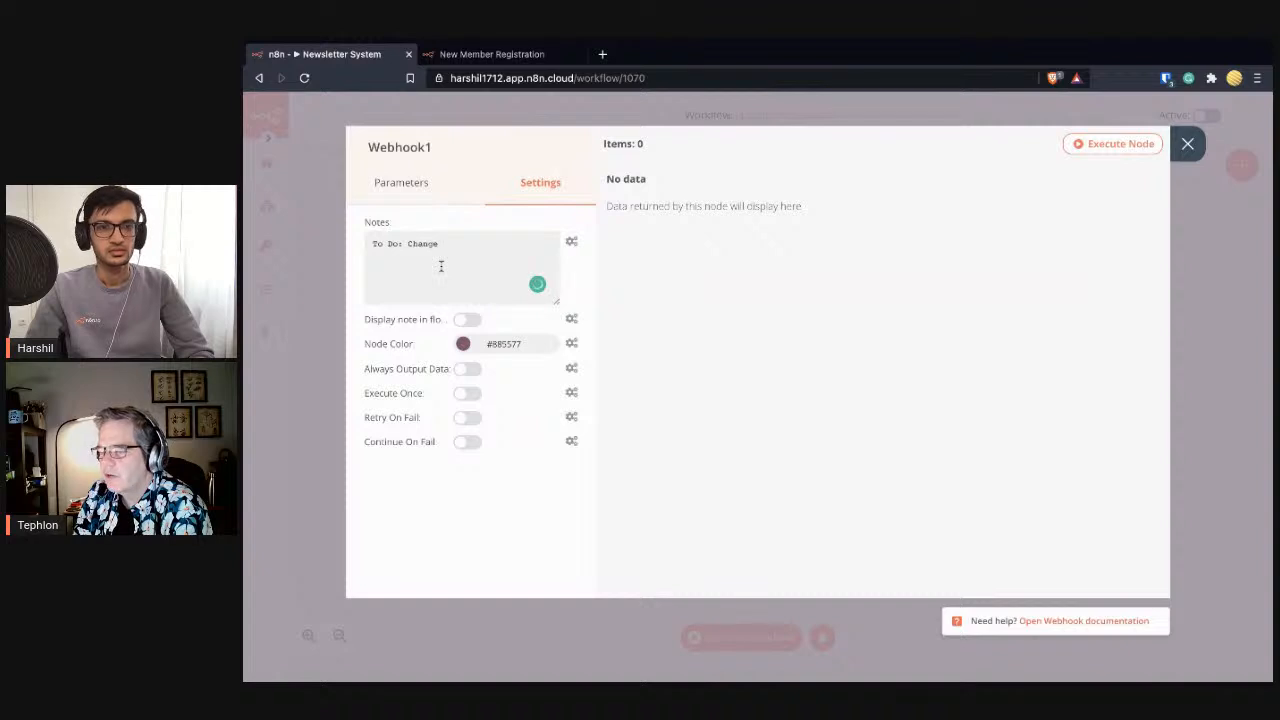
{"action": "key", "text": "BackSpace"}
{"action": "type", "text": "Seitch t"}
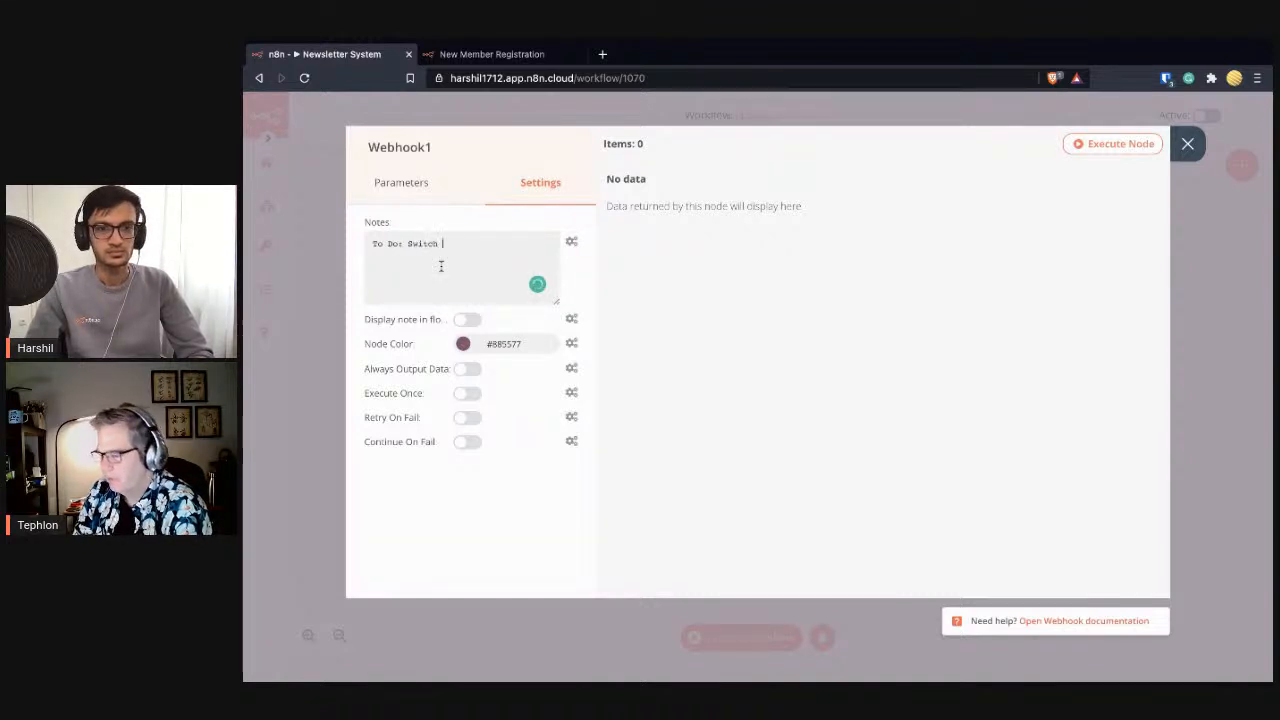
{"action": "type", "text": "he "}
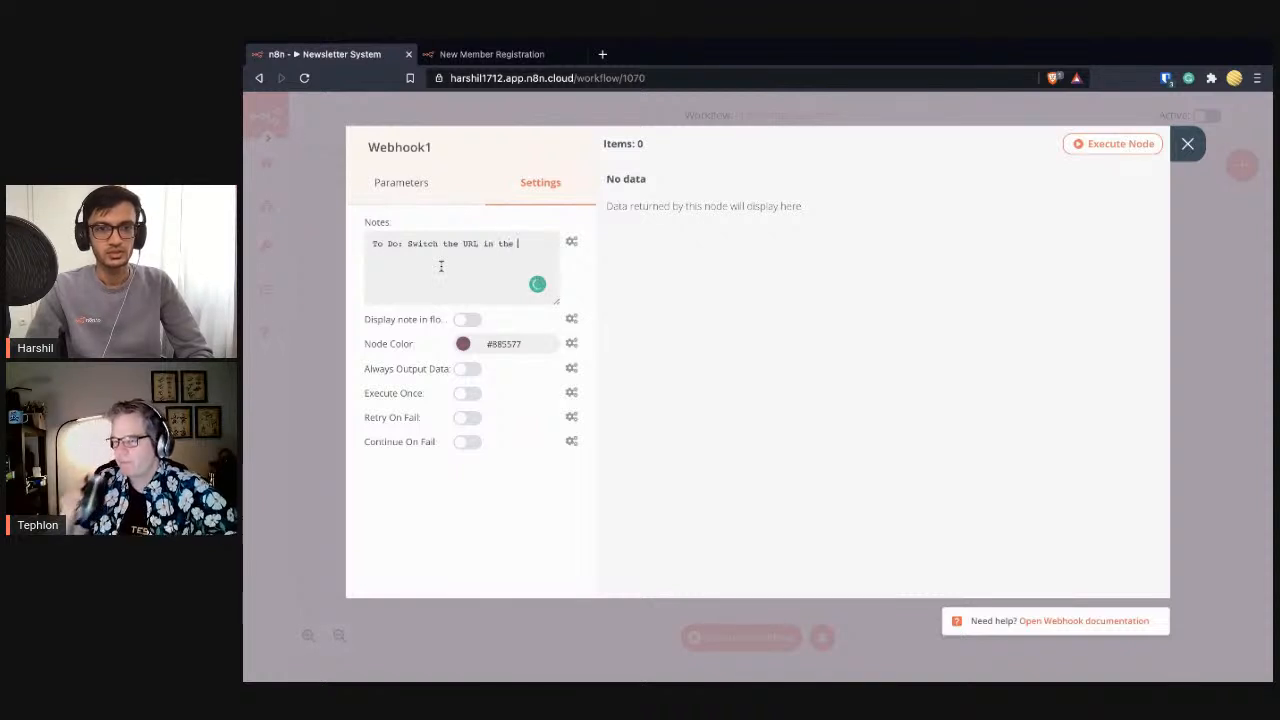
{"action": "type", "text": "URL in the Set node"}
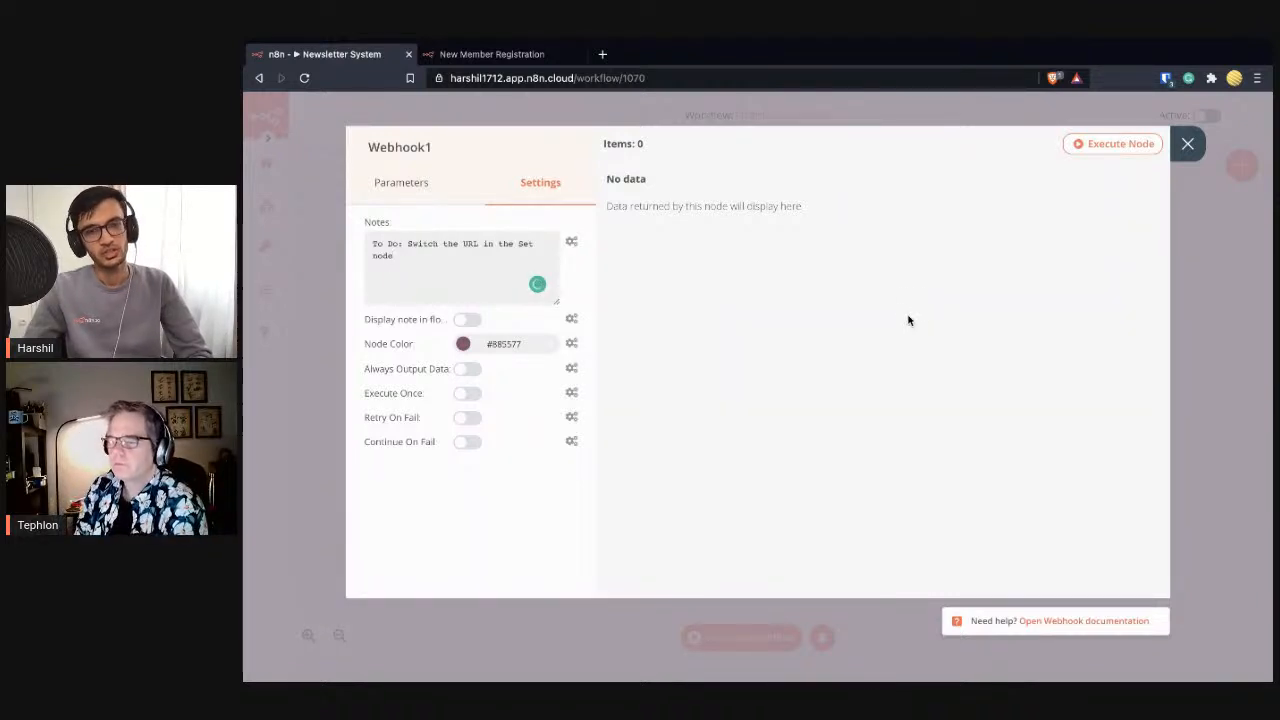
{"action": "left_click", "coordinate": [1187, 146]}
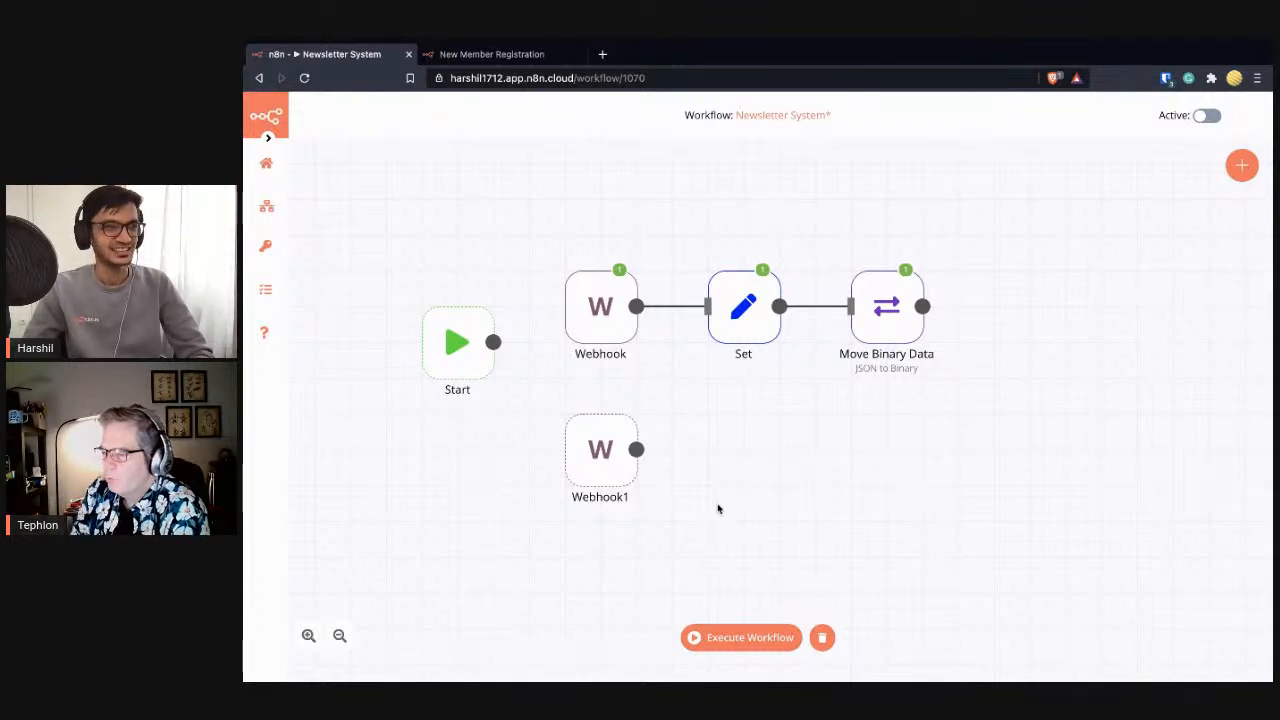
- Turn on 'Display note in flow' so the note appears under Webhook1
{"action": "double_click", "coordinate": [597, 466]}
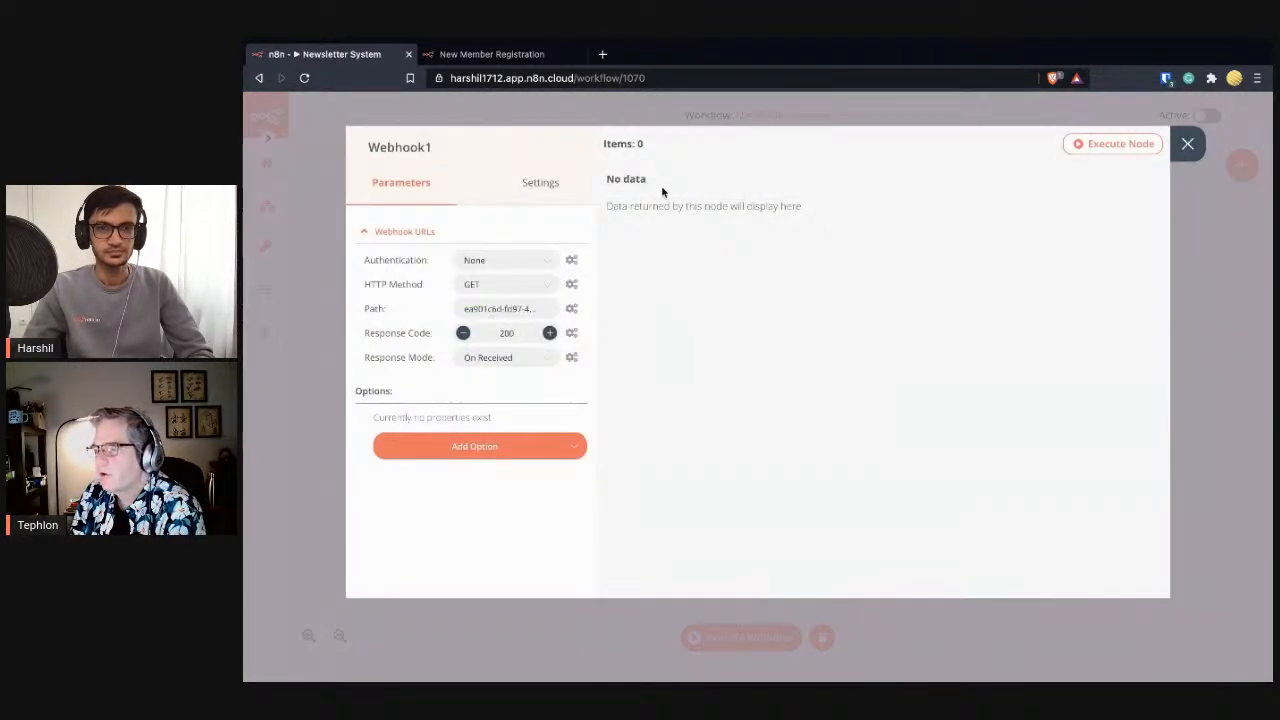
{"action": "left_click", "coordinate": [540, 182]}
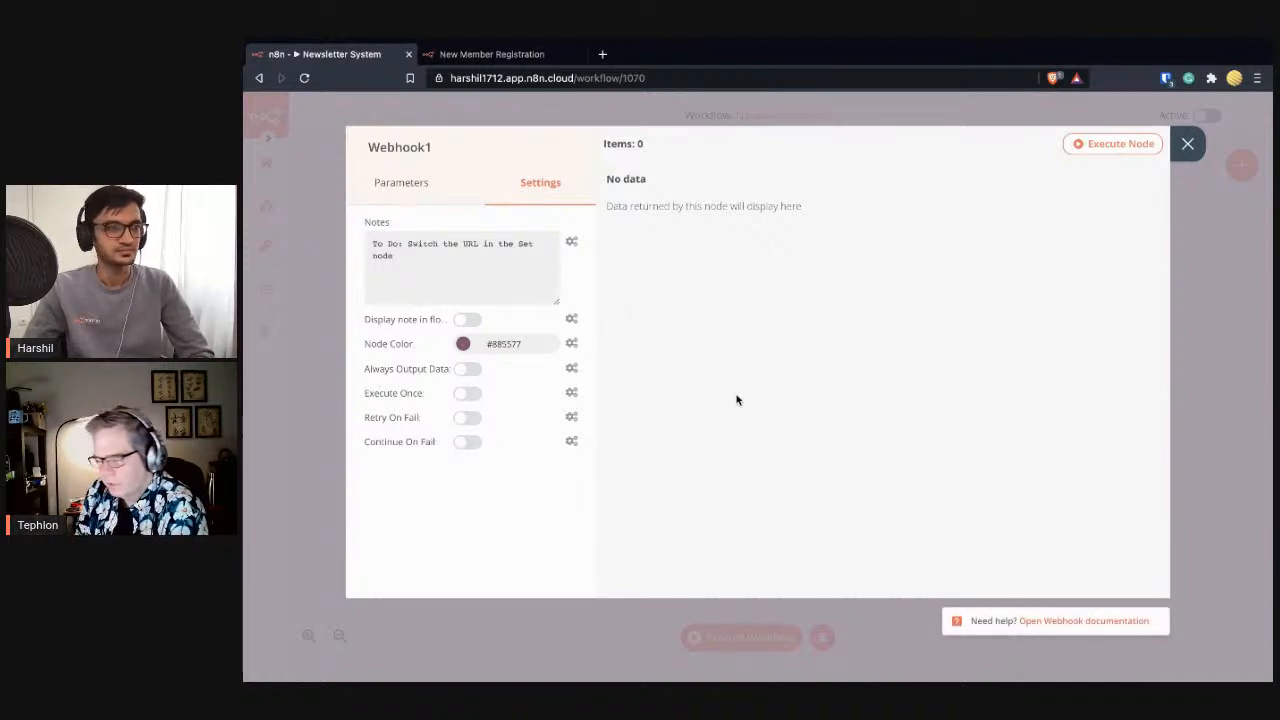
{"action": "left_click", "coordinate": [468, 321]}
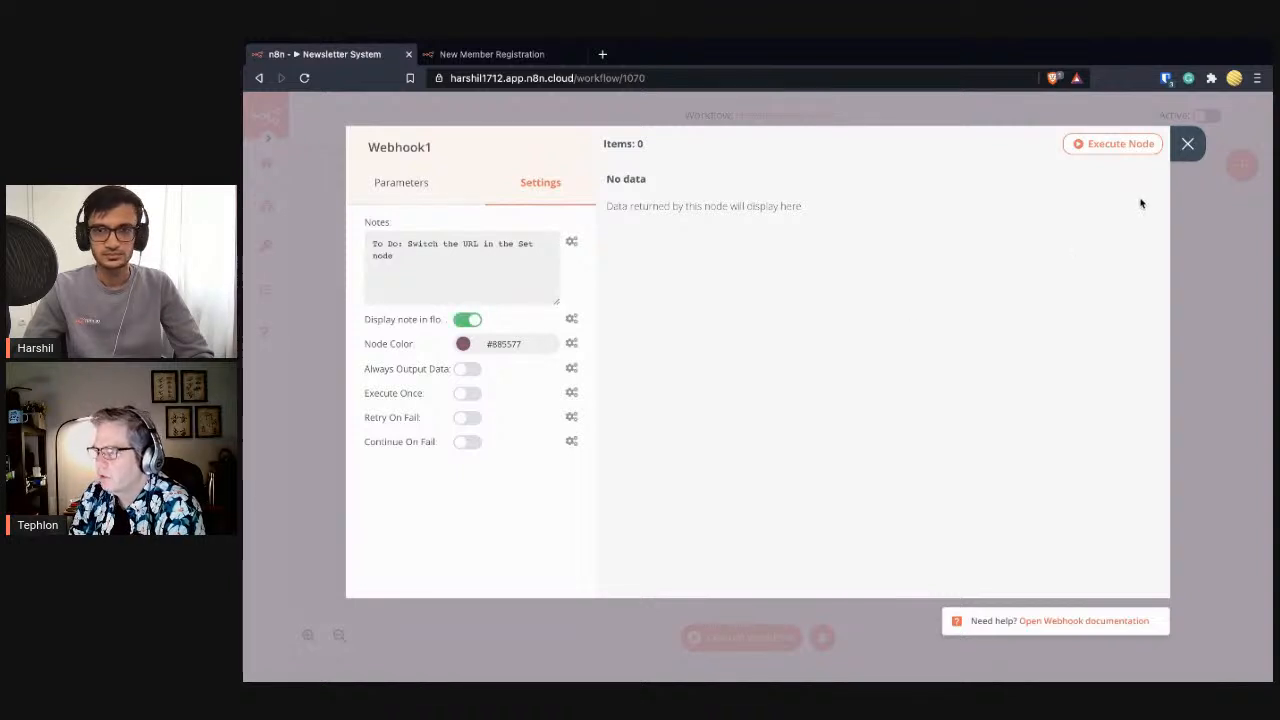
{"action": "left_click", "coordinate": [1188, 143]}
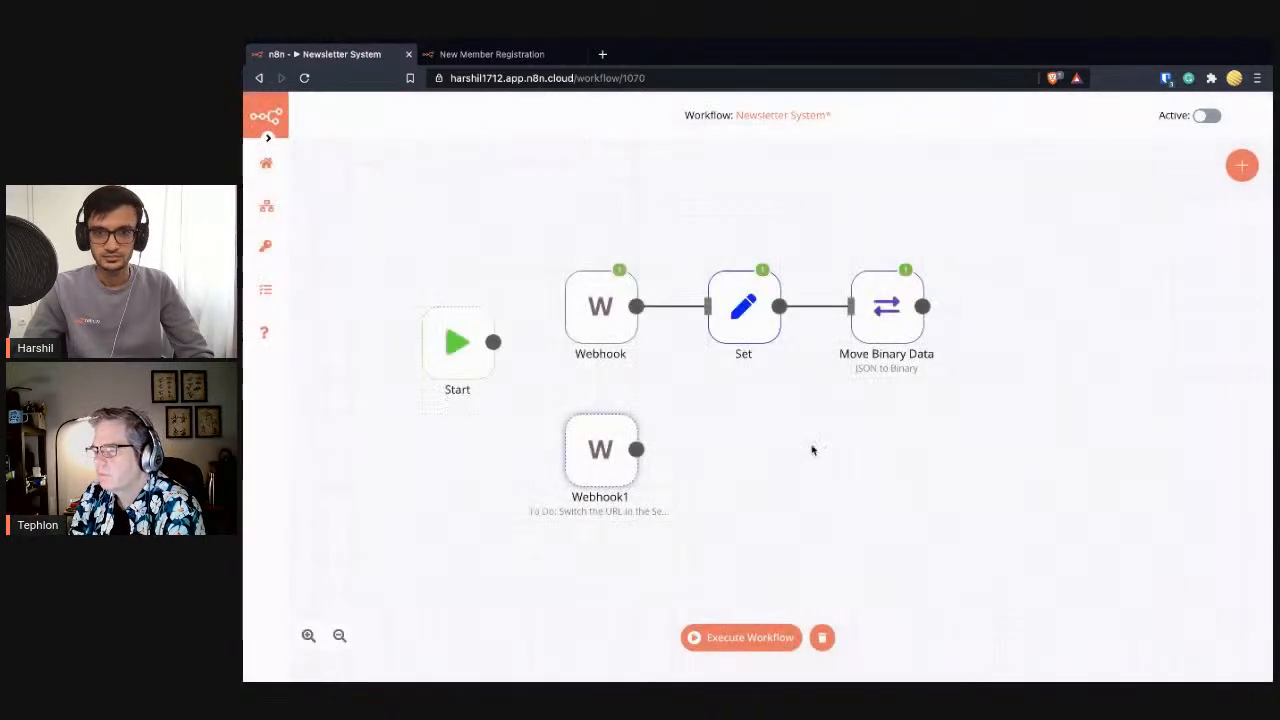
- Set Webhook1's node colour to a red shade in the colour picker
{"action": "double_click", "coordinate": [609, 487]}
{"action": "left_click", "coordinate": [555, 194]}
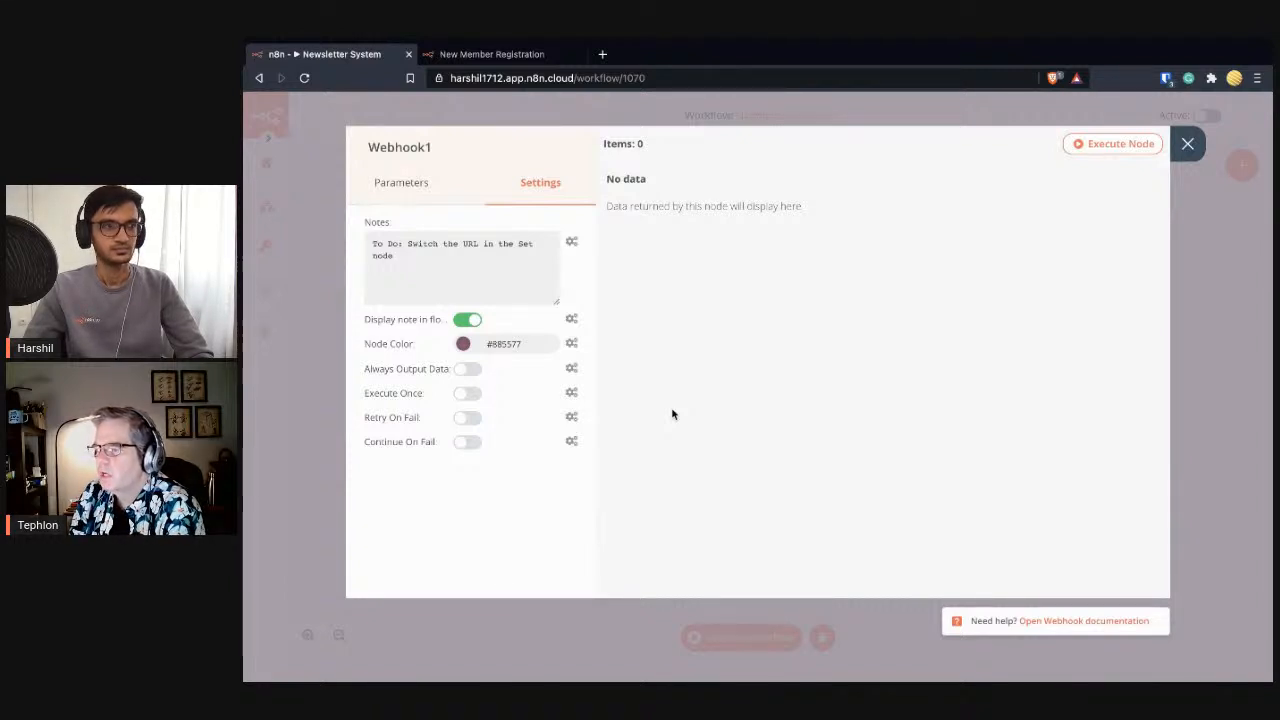
{"action": "left_click", "coordinate": [463, 345]}
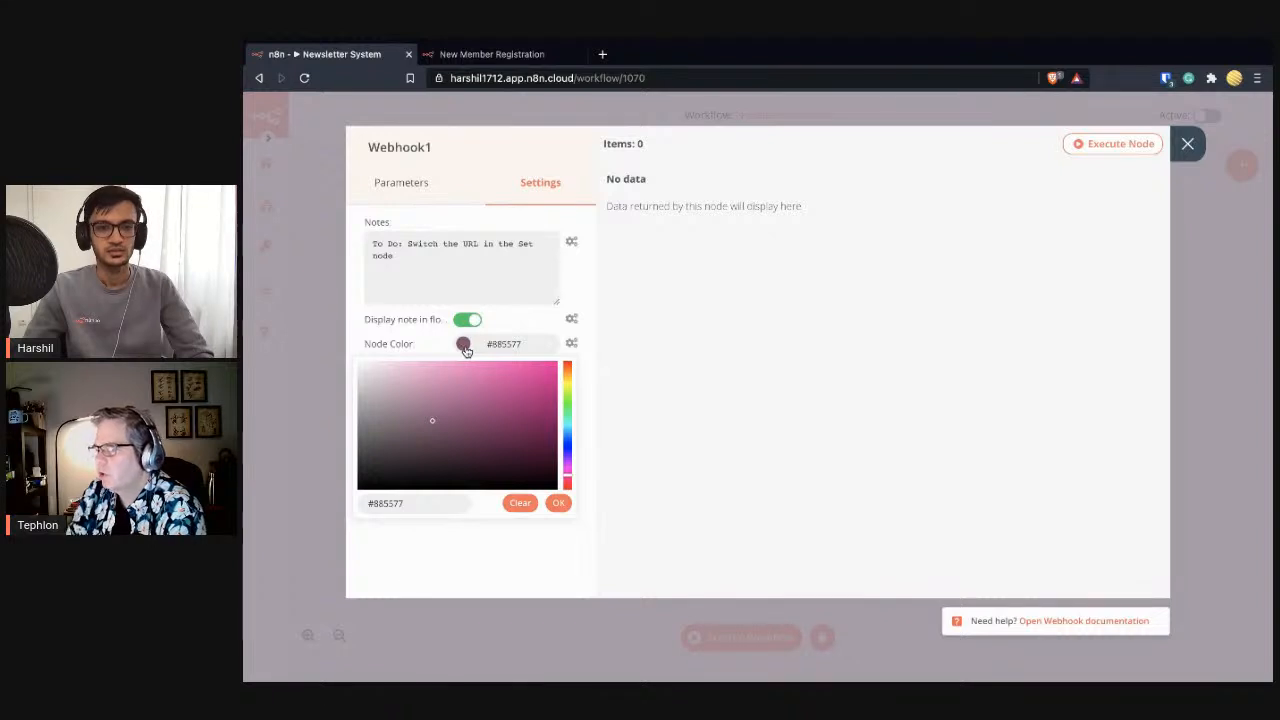
{"action": "left_click_drag", "start_coordinate": [572, 478], "coordinate": [571, 494]}
{"action": "left_click_drag", "start_coordinate": [431, 425], "coordinate": [466, 400]}
{"action": "left_click", "coordinate": [560, 505]}
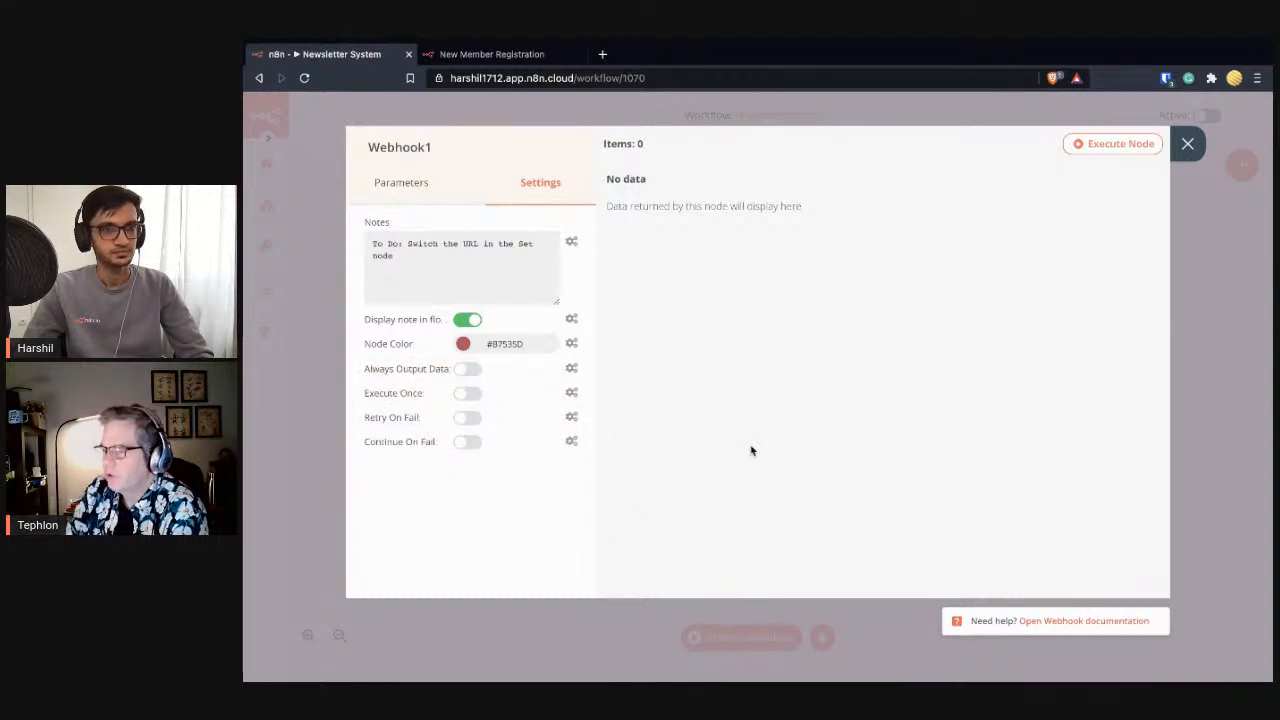
{"action": "left_click", "coordinate": [1183, 177]}
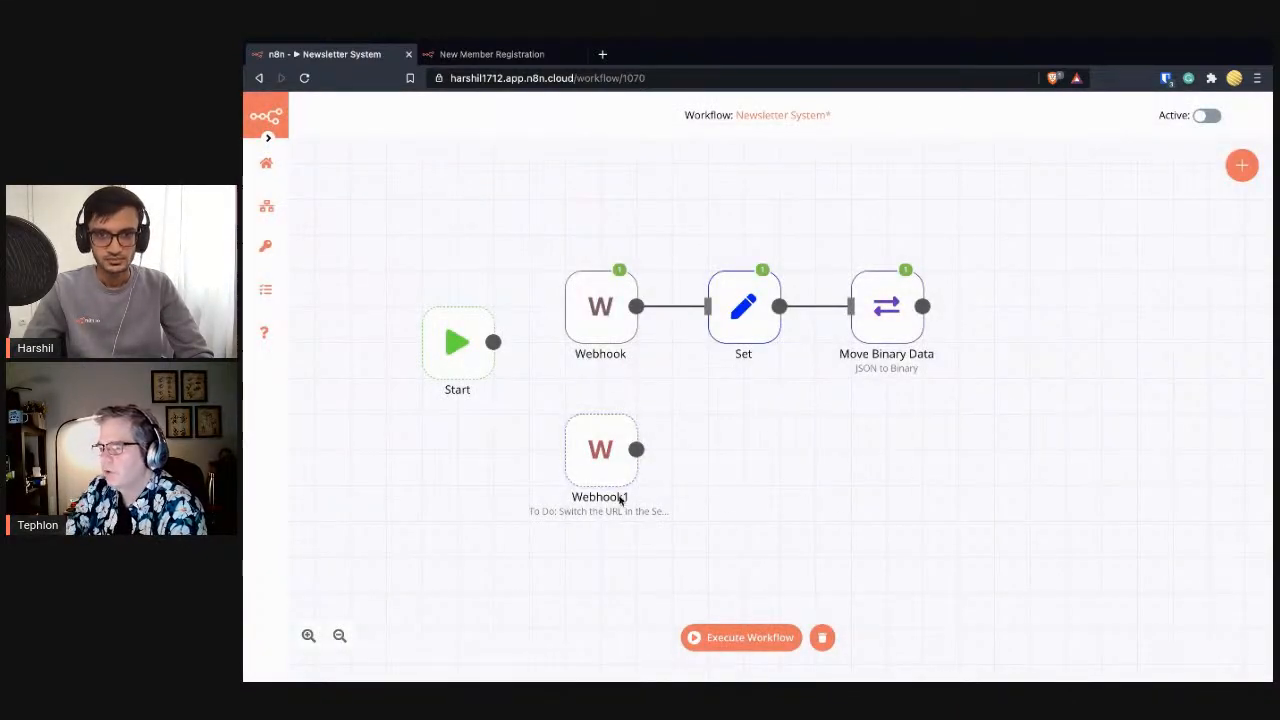
- Adjust Webhook1's node colour to vivid bright red (#F90019)
{"action": "mouse_move", "coordinate": [580, 466]}
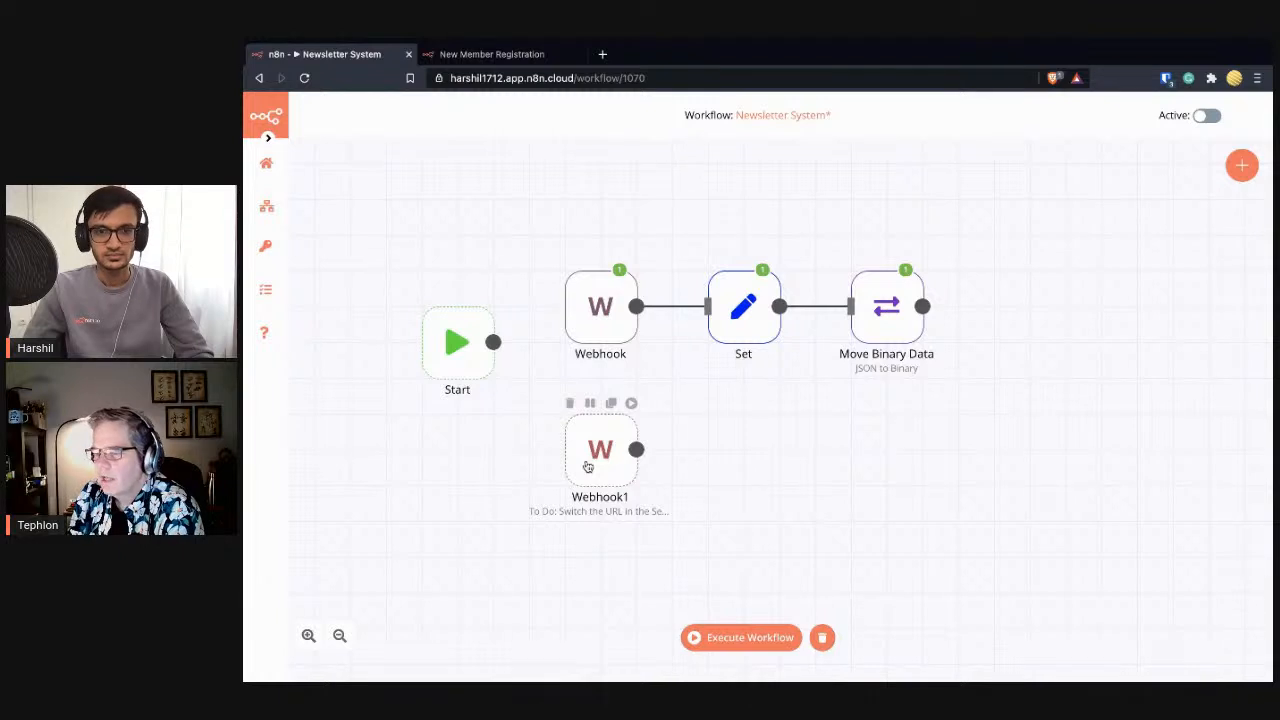
{"action": "double_click", "coordinate": [588, 466]}
{"action": "left_click", "coordinate": [536, 183]}
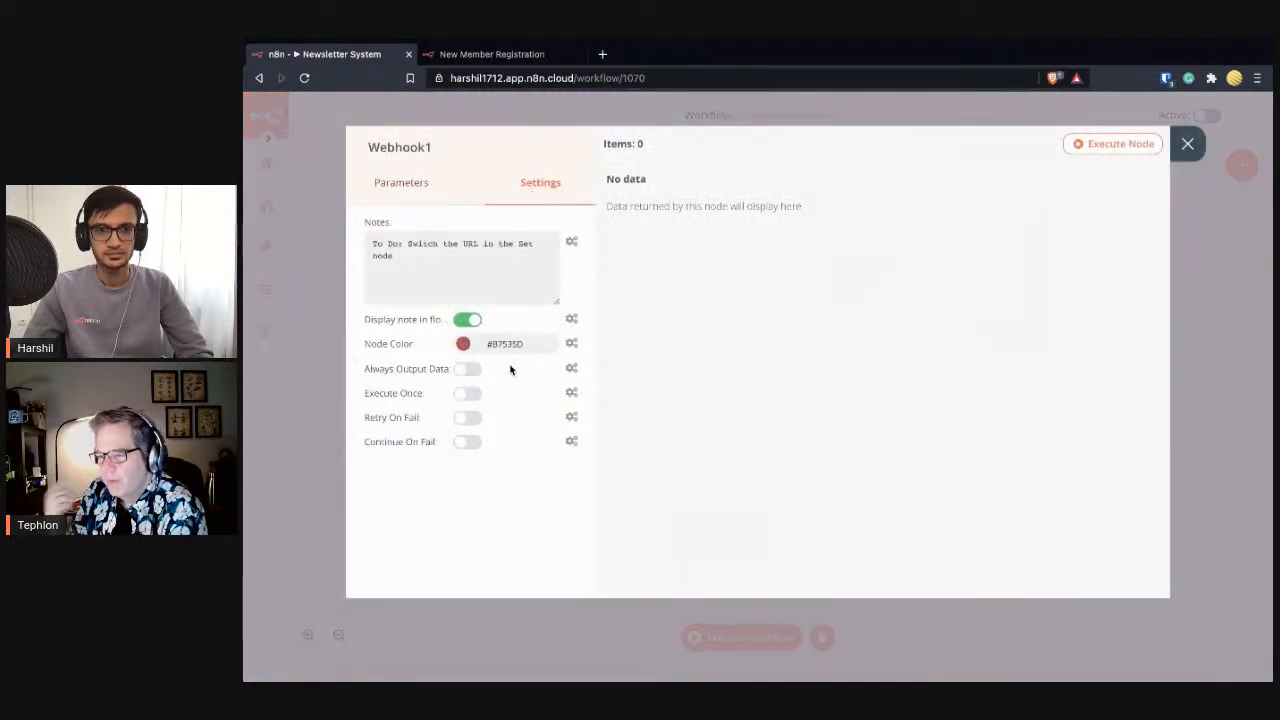
{"action": "left_click", "coordinate": [465, 347]}
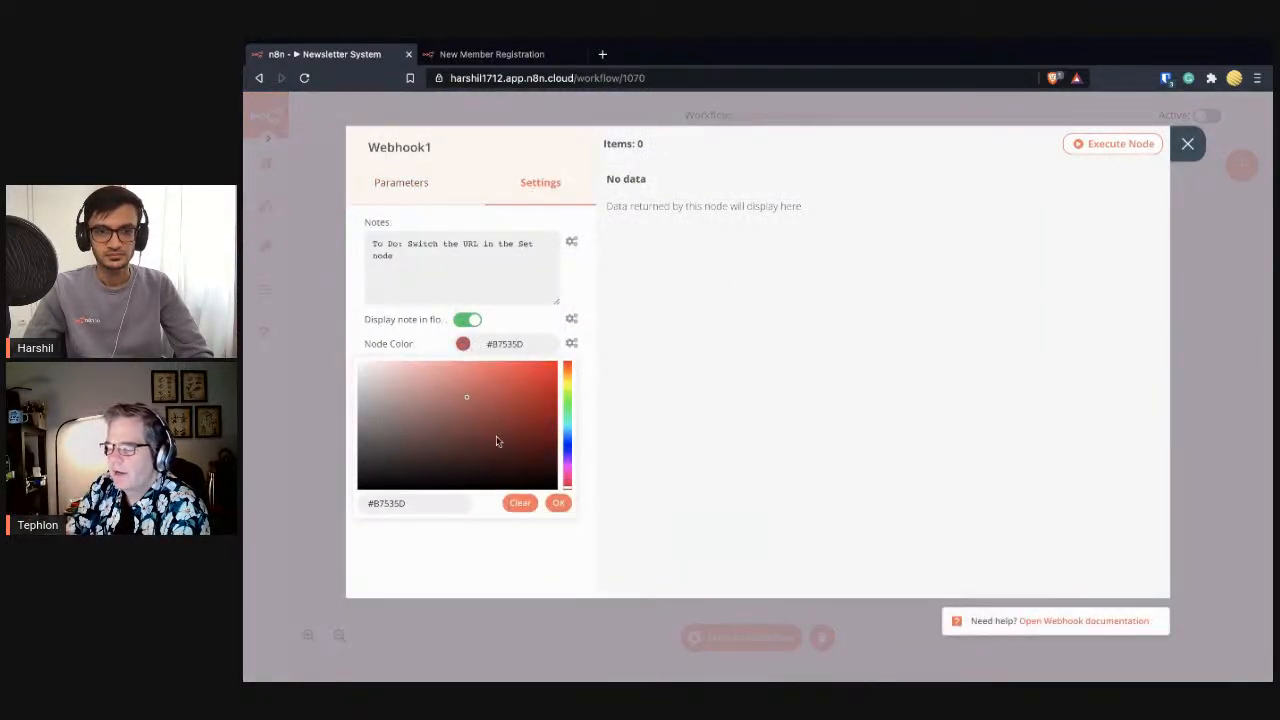
{"action": "left_click_drag", "start_coordinate": [466, 403], "coordinate": [568, 370]}
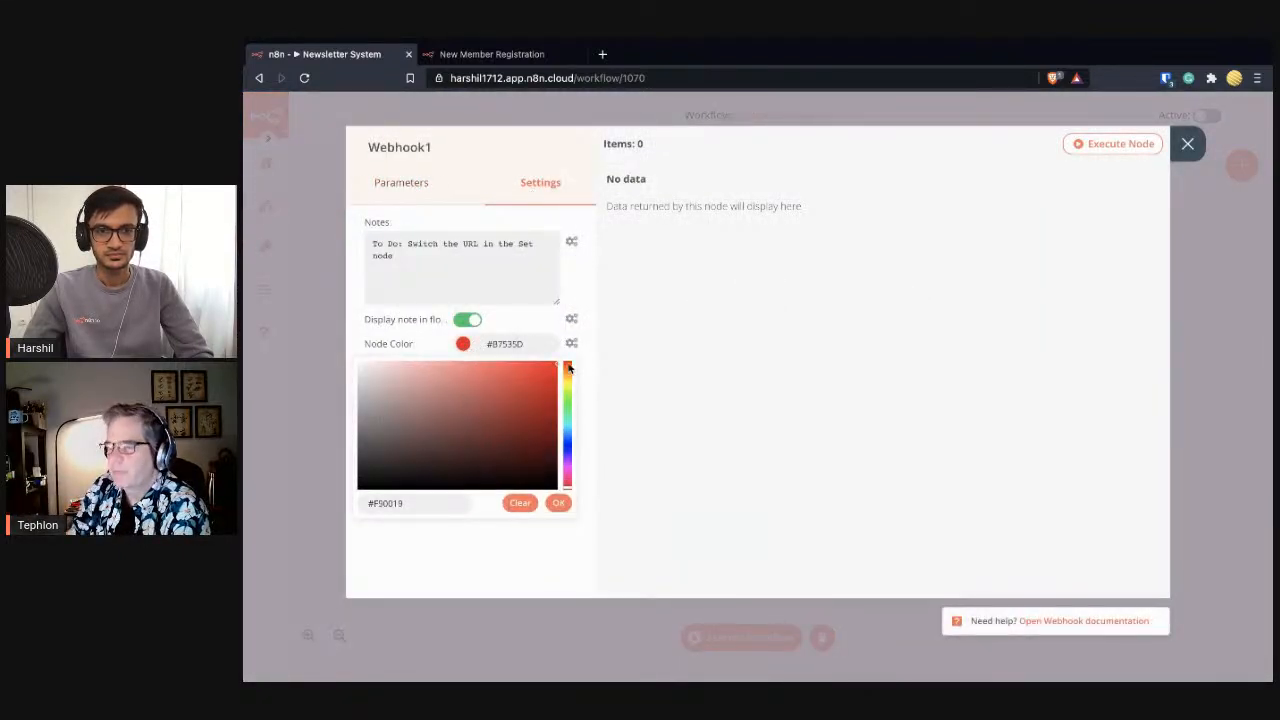
{"action": "left_click", "coordinate": [559, 504]}
{"action": "left_click", "coordinate": [1187, 144]}
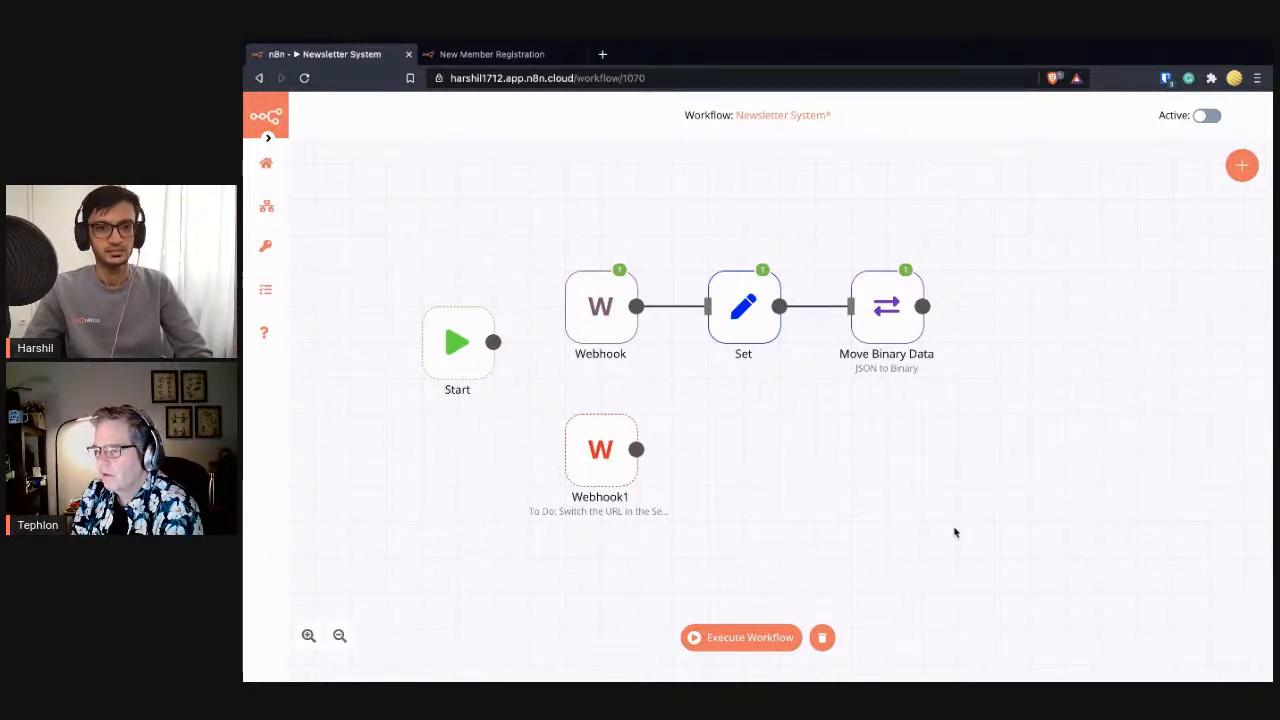
- Add the note 'Modify URL in form' to the Set node
{"action": "double_click", "coordinate": [616, 468]}
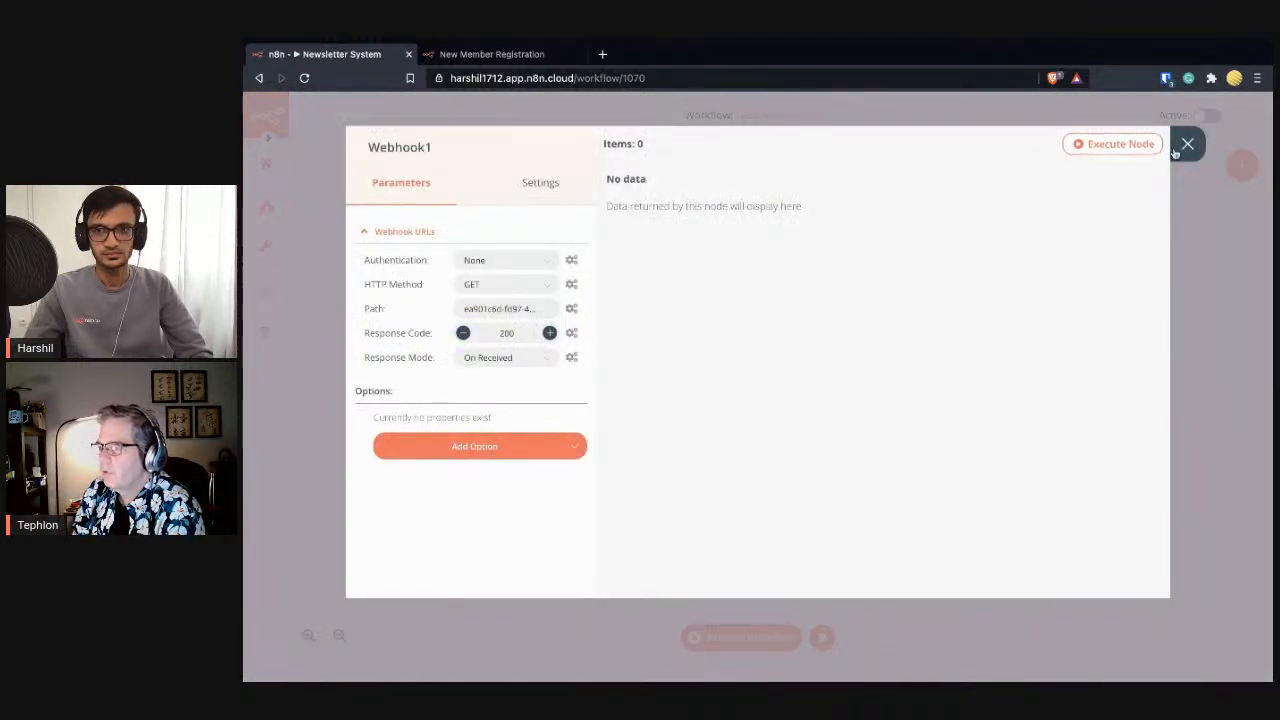
{"action": "left_click", "coordinate": [1186, 143]}
{"action": "double_click", "coordinate": [743, 305]}
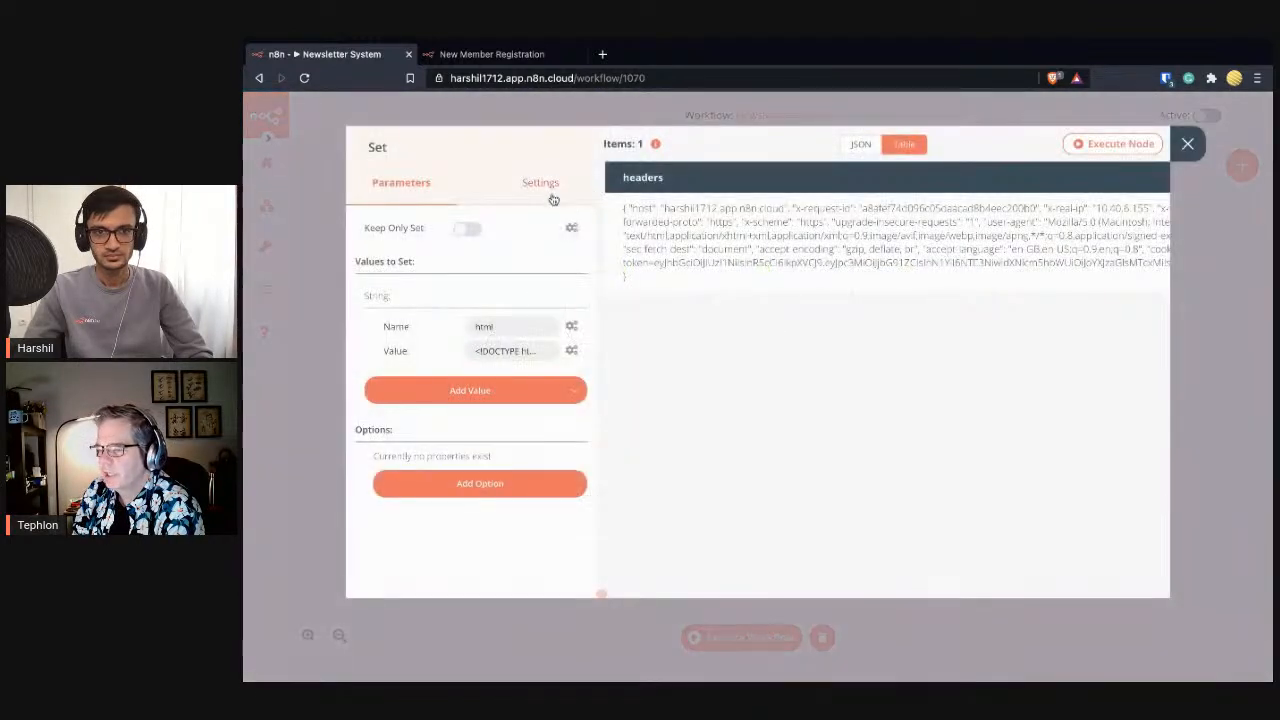
{"action": "left_click", "coordinate": [540, 182]}
{"action": "left_click", "coordinate": [496, 254]}
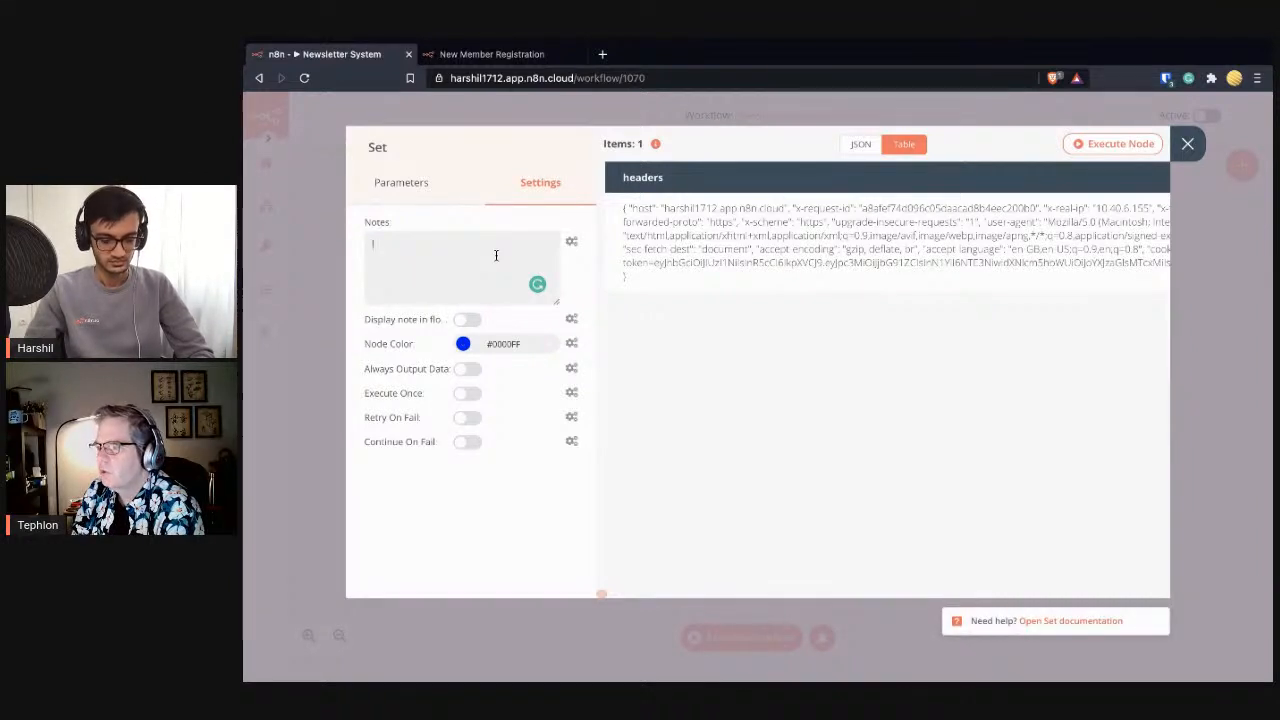
{"action": "type", "text": "Modi"}
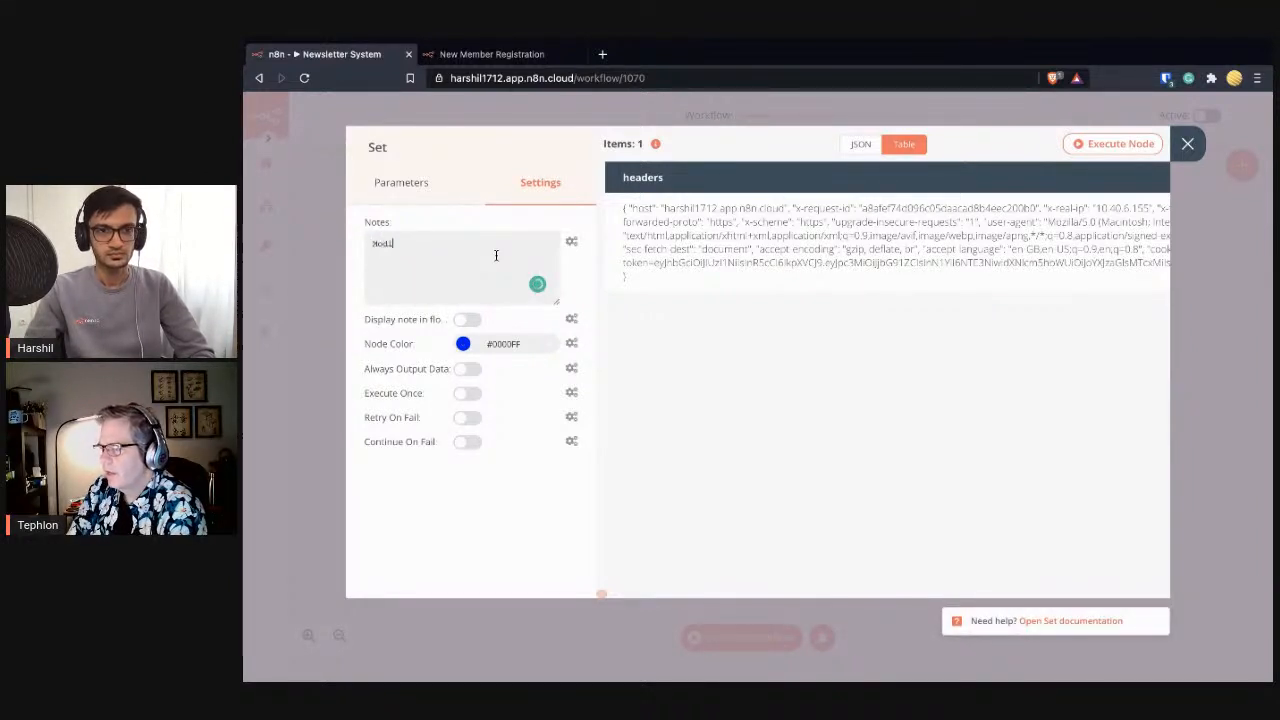
{"action": "type", "text": "fy URL in form"}
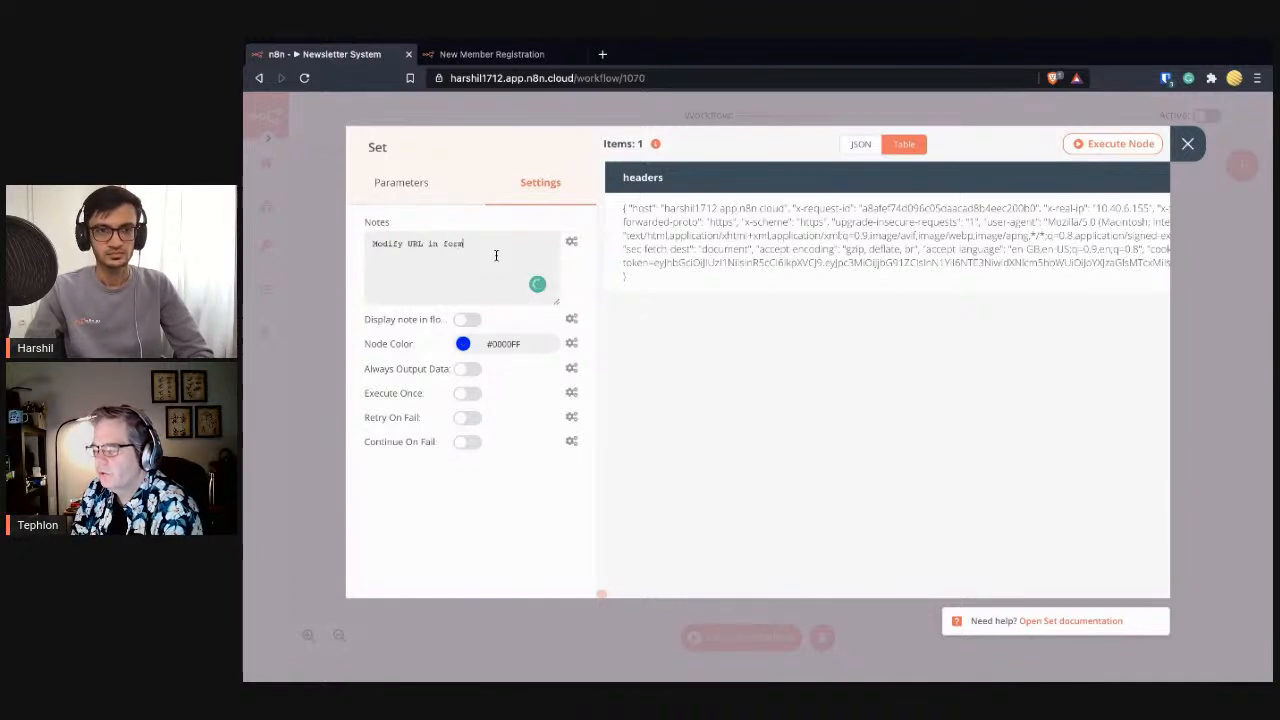
- Make the Set node red (#FF0029), display its note, then open Webhook1's parameters
{"action": "left_click", "coordinate": [463, 343]}
{"action": "left_click_drag", "start_coordinate": [571, 480], "coordinate": [564, 497]}
{"action": "left_click", "coordinate": [560, 503]}
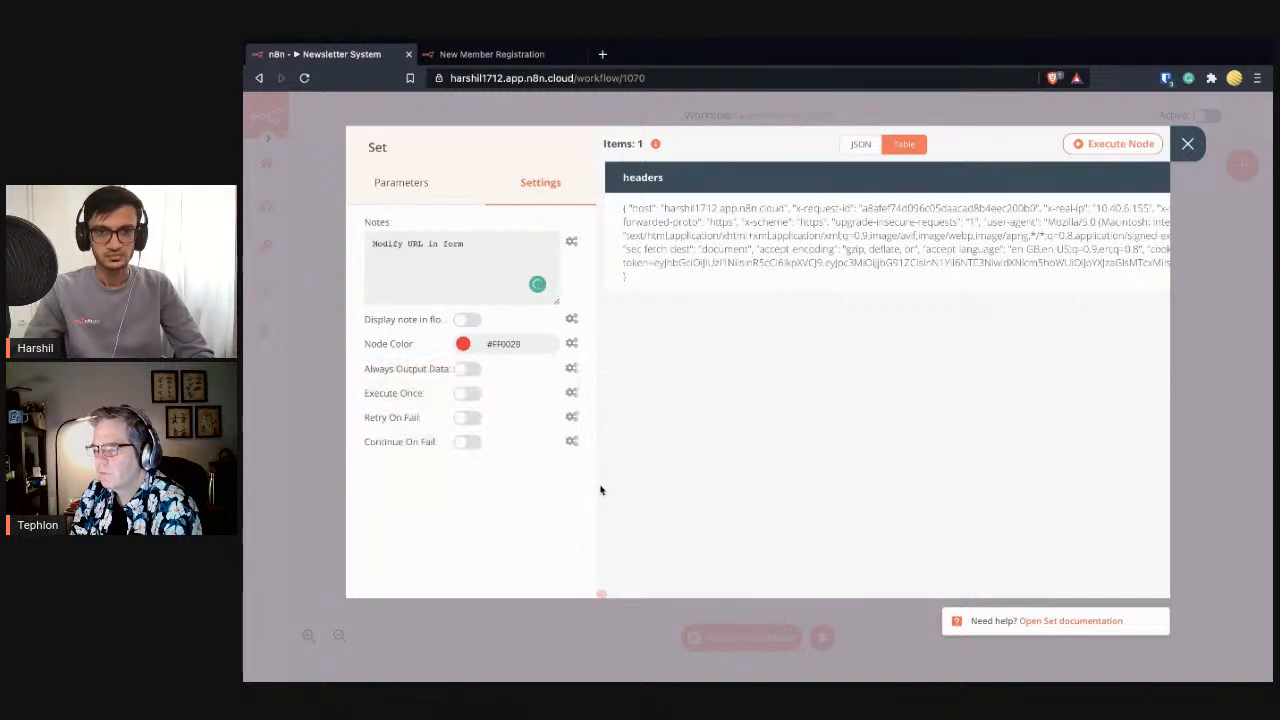
{"action": "left_click", "coordinate": [467, 320]}
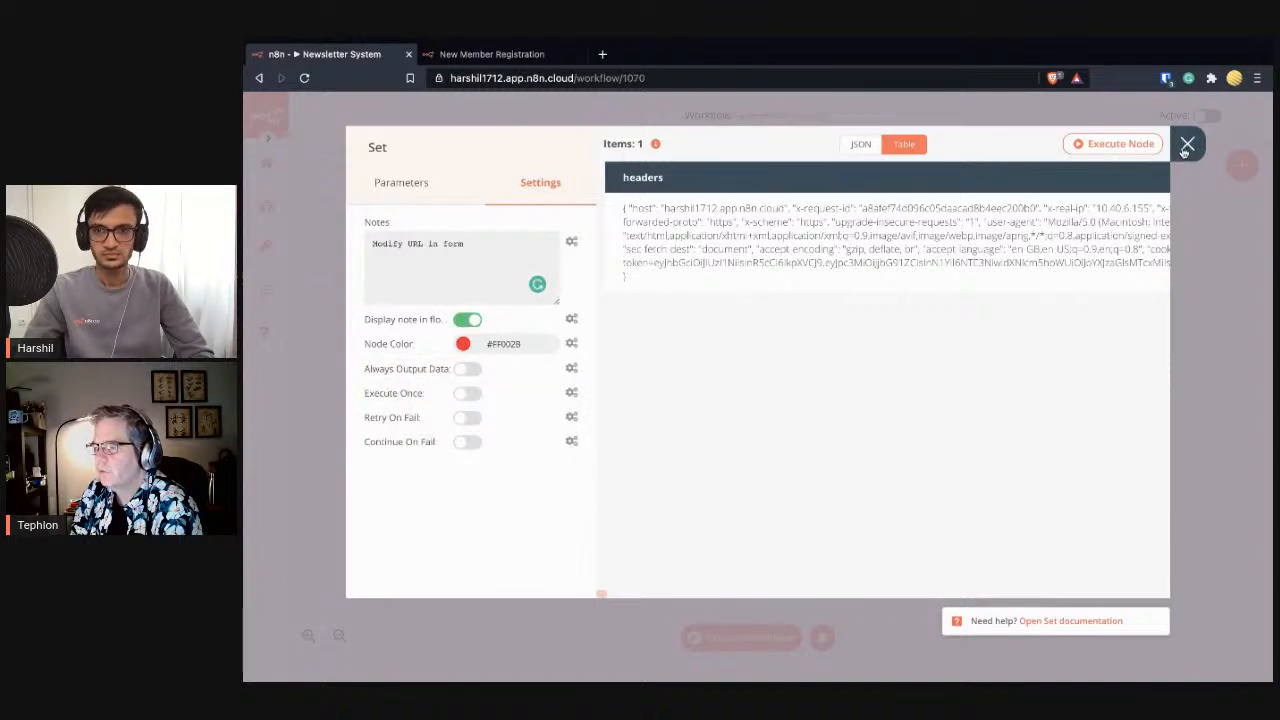
{"action": "left_click", "coordinate": [1187, 144]}
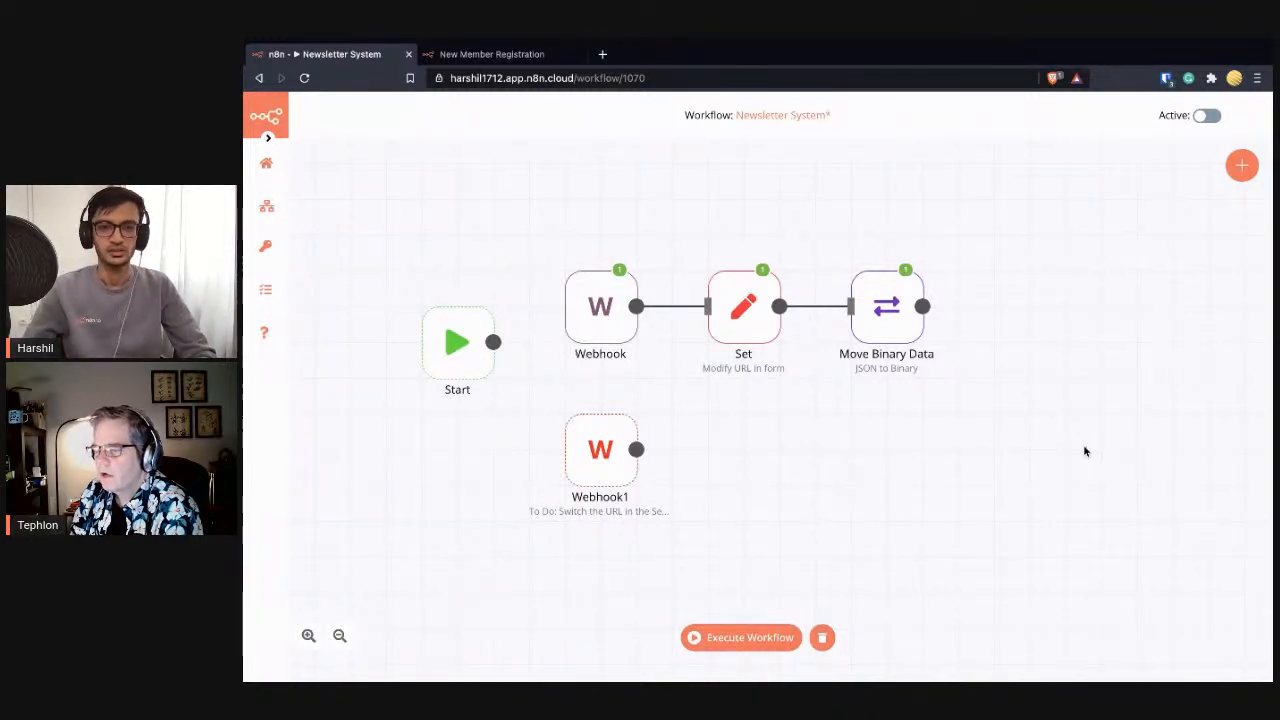
{"action": "double_click", "coordinate": [588, 466]}
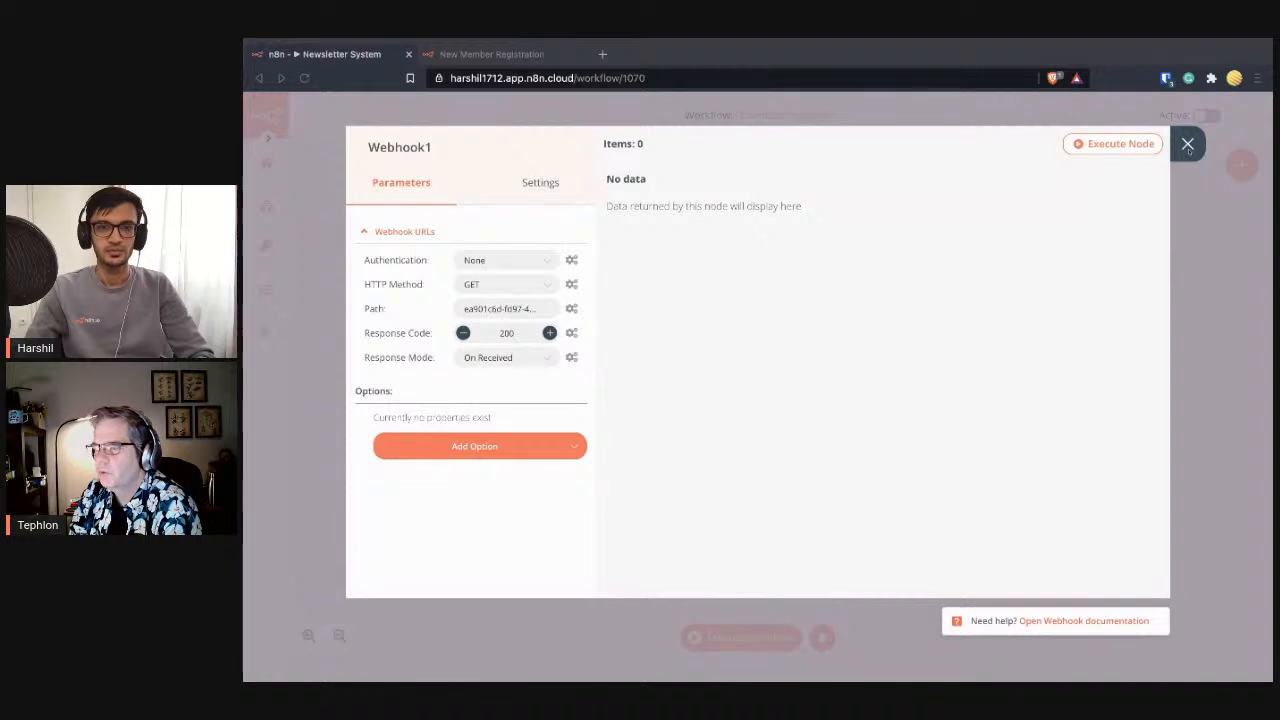
{"action": "left_click", "coordinate": [1188, 145]}
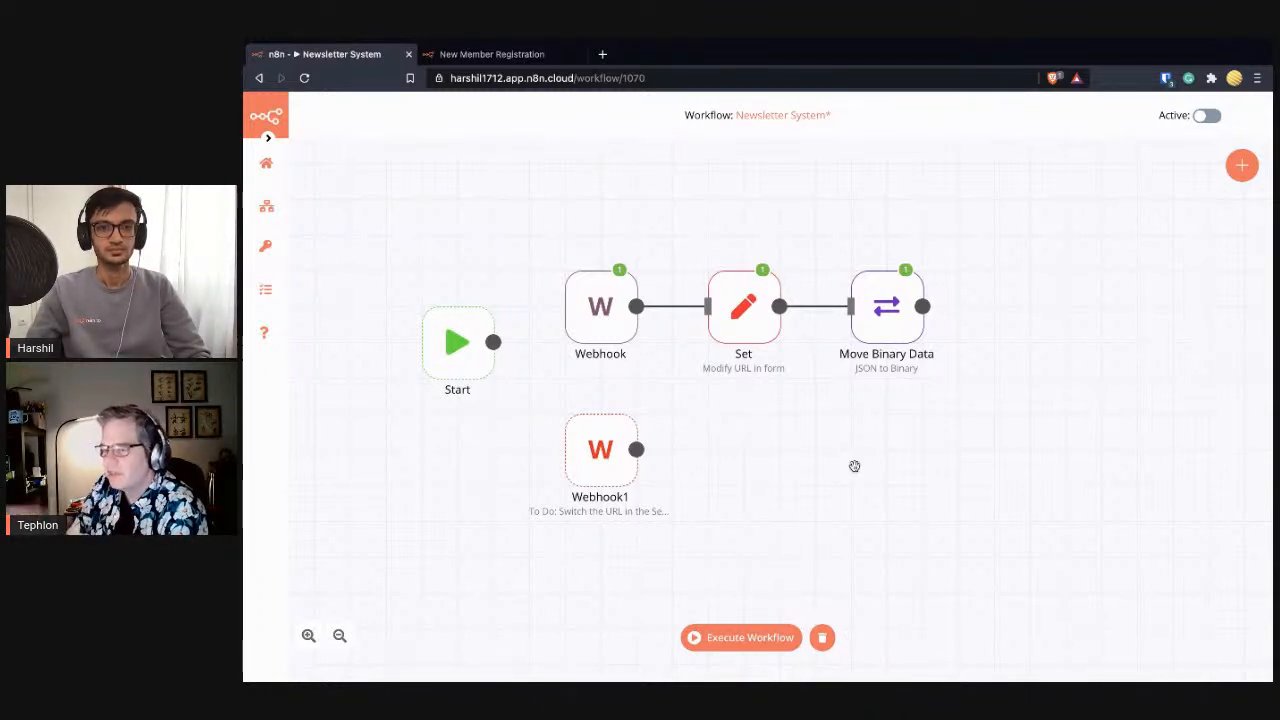
- Copy Webhook1's Test webhook URL from its Webhook URLs section
{"action": "left_click_drag", "start_coordinate": [851, 494], "coordinate": [850, 427]}
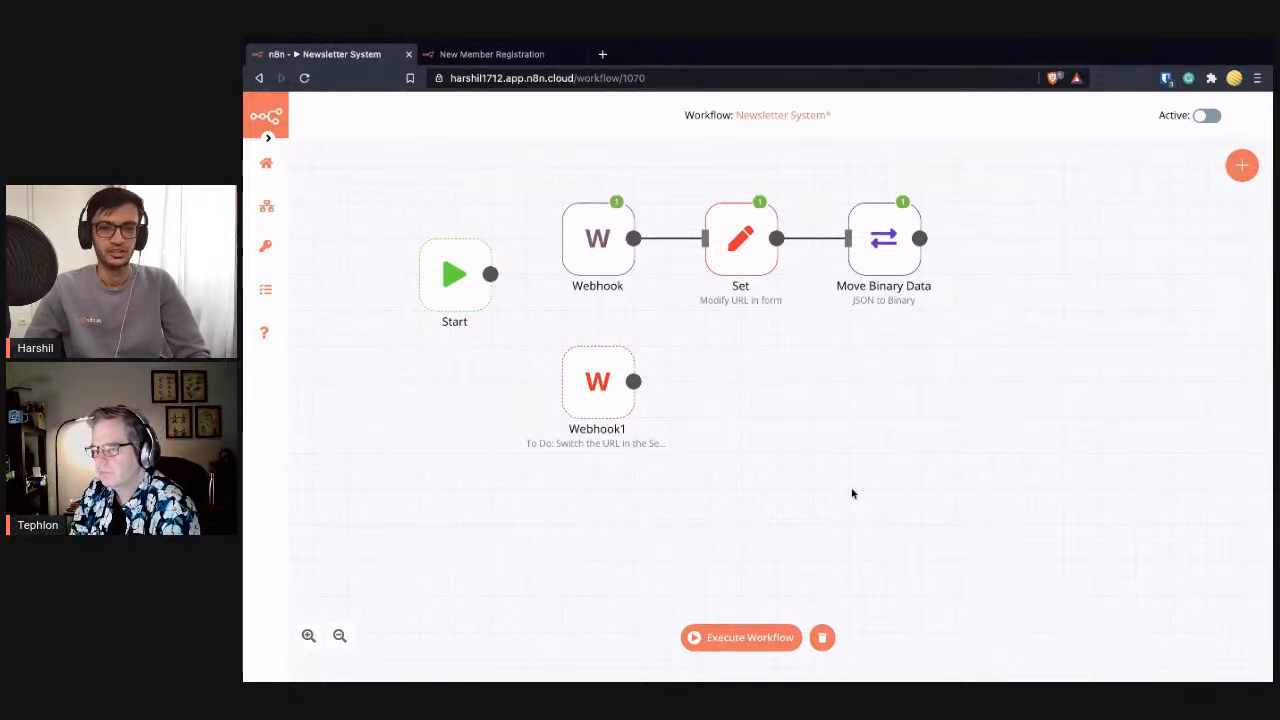
{"action": "double_click", "coordinate": [595, 396]}
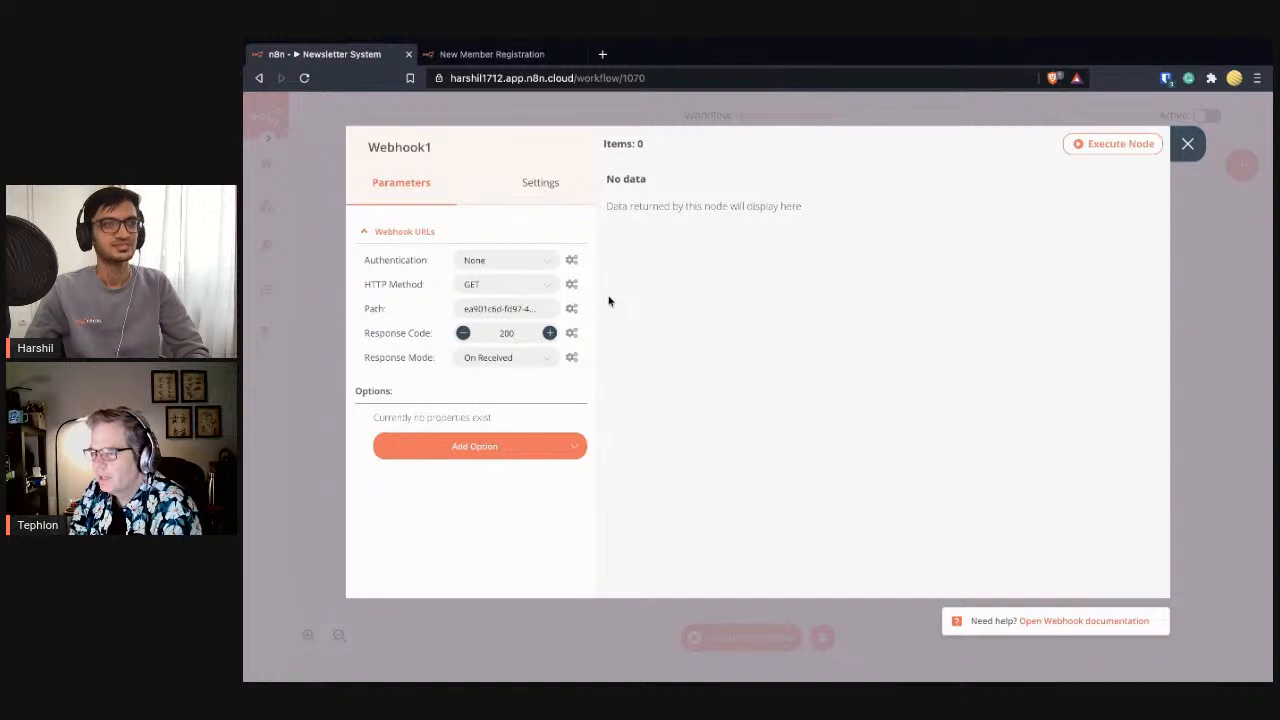
{"action": "left_click", "coordinate": [428, 233]}
{"action": "left_click", "coordinate": [543, 255]}
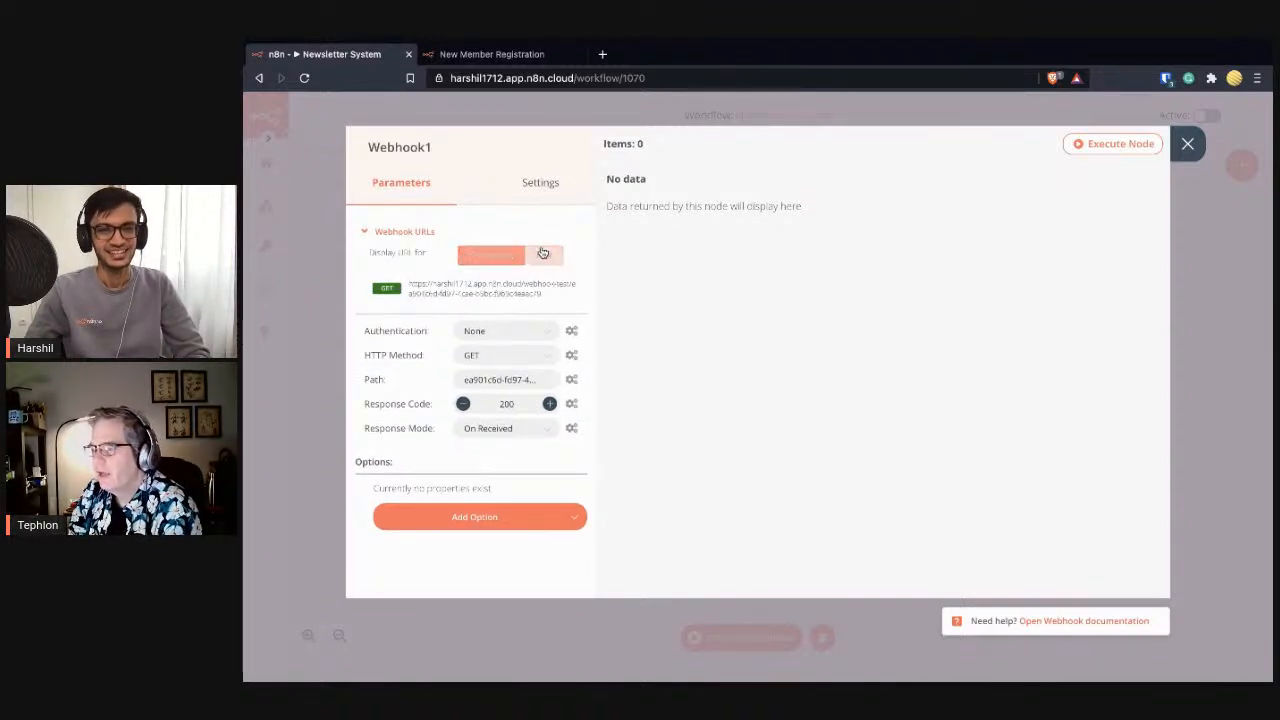
{"action": "left_click", "coordinate": [560, 289]}
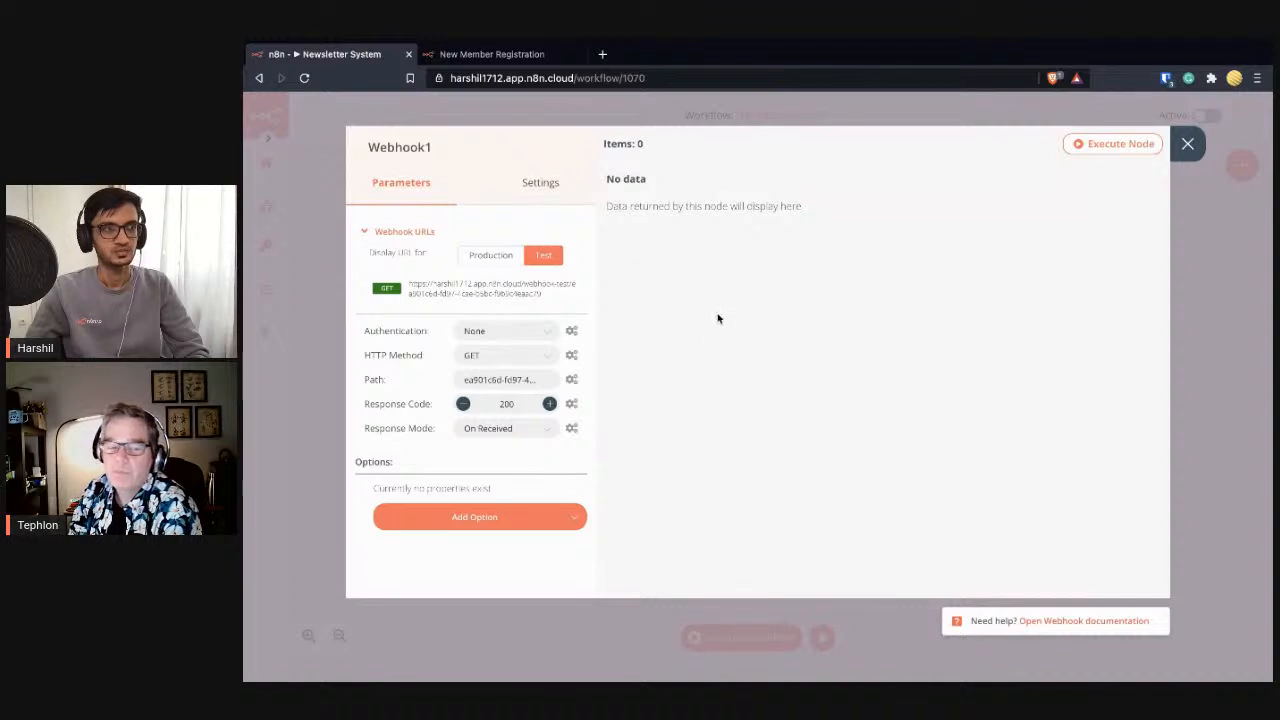
{"action": "left_click", "coordinate": [1188, 146]}
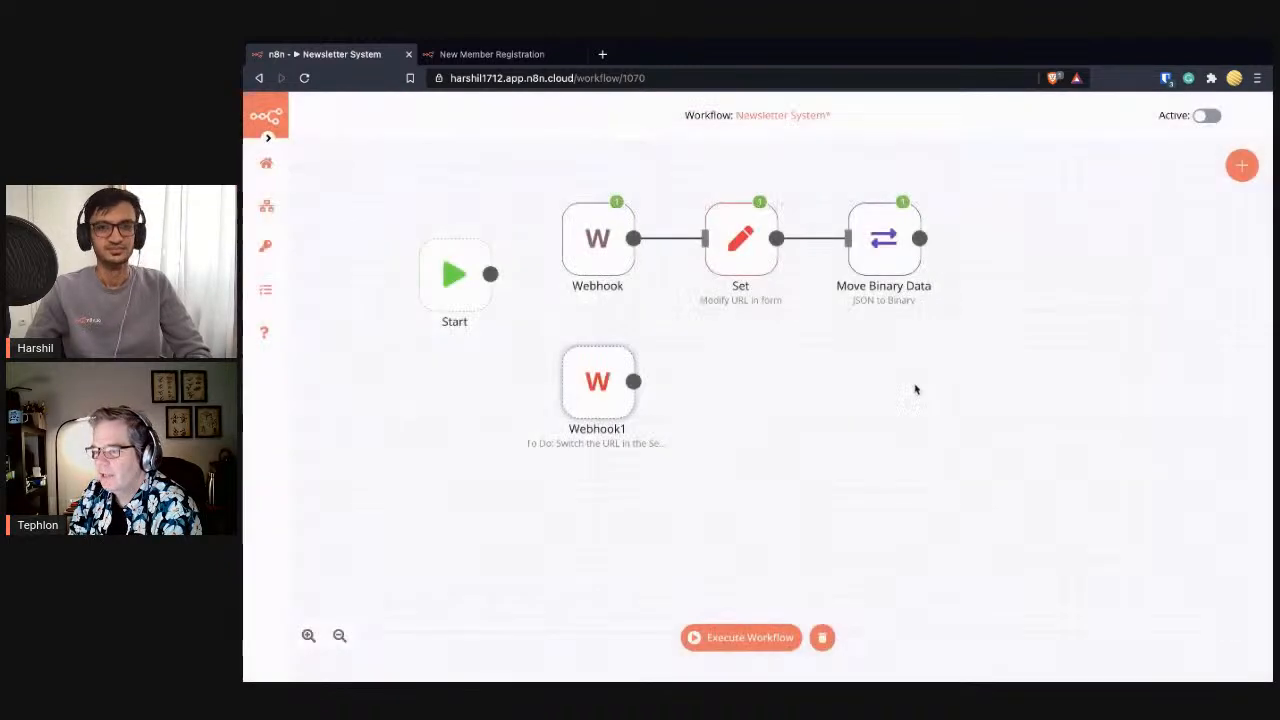
- Replace the form action URL in the Set node's HTML with the copied test URL
{"action": "double_click", "coordinate": [745, 250]}
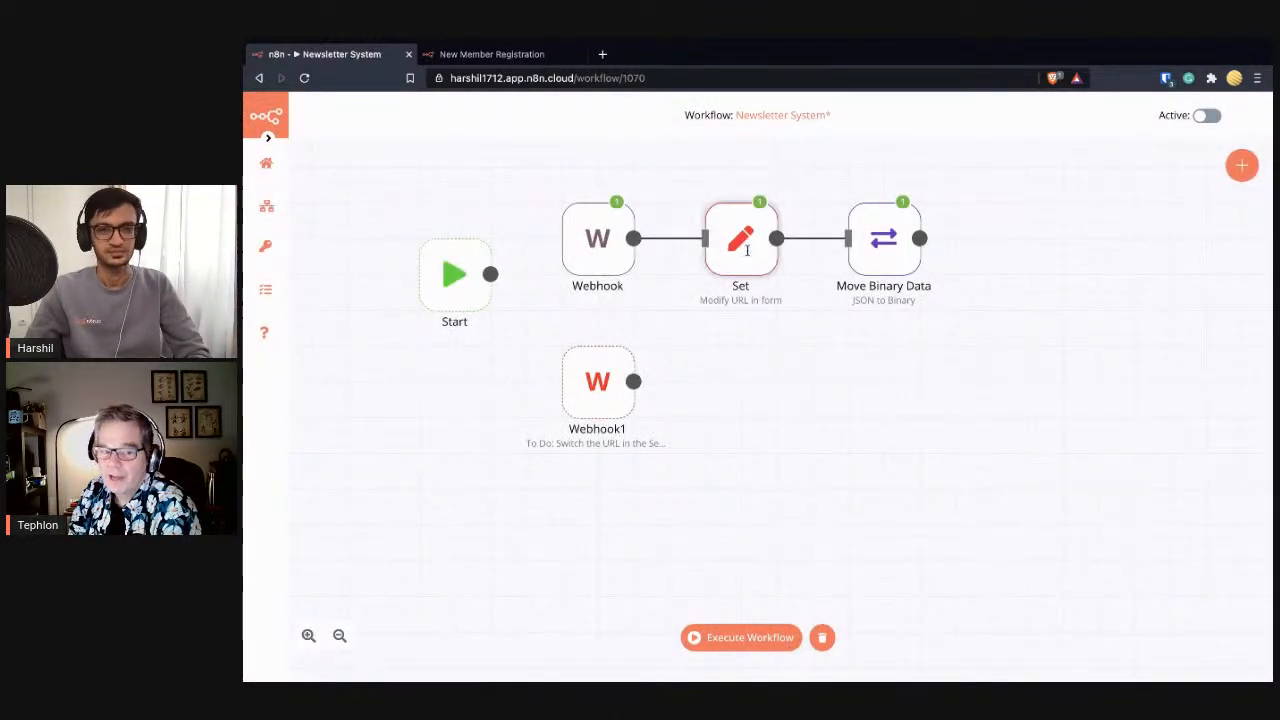
{"action": "left_click", "coordinate": [551, 351]}
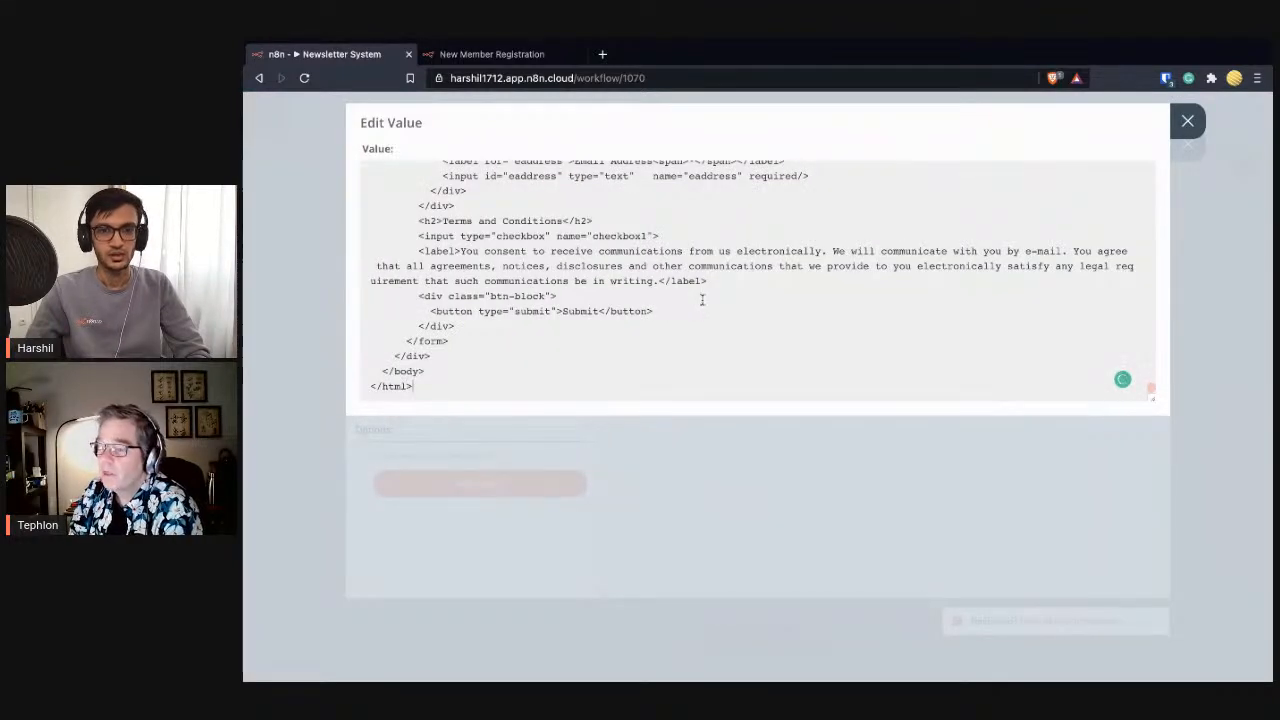
{"action": "scroll", "coordinate": [702, 300], "scroll_direction": "up", "scroll_amount": 5}
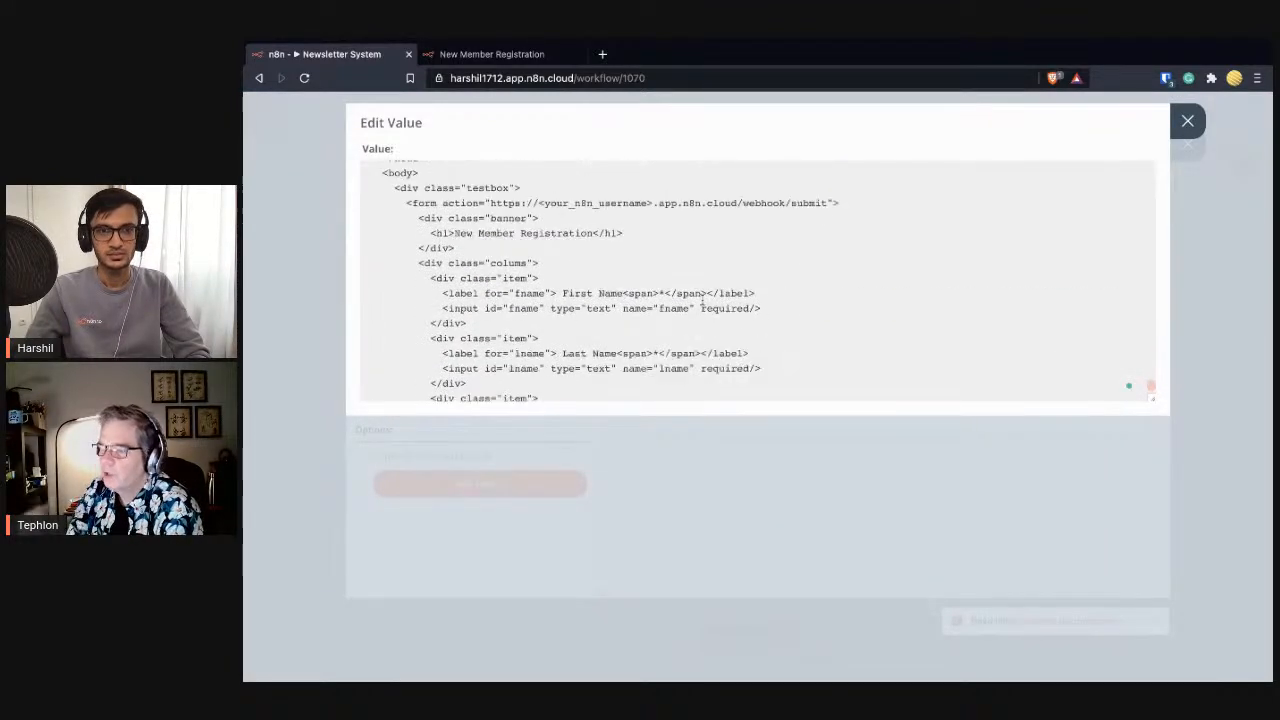
{"action": "scroll", "coordinate": [703, 301], "scroll_direction": "up", "scroll_amount": 2}
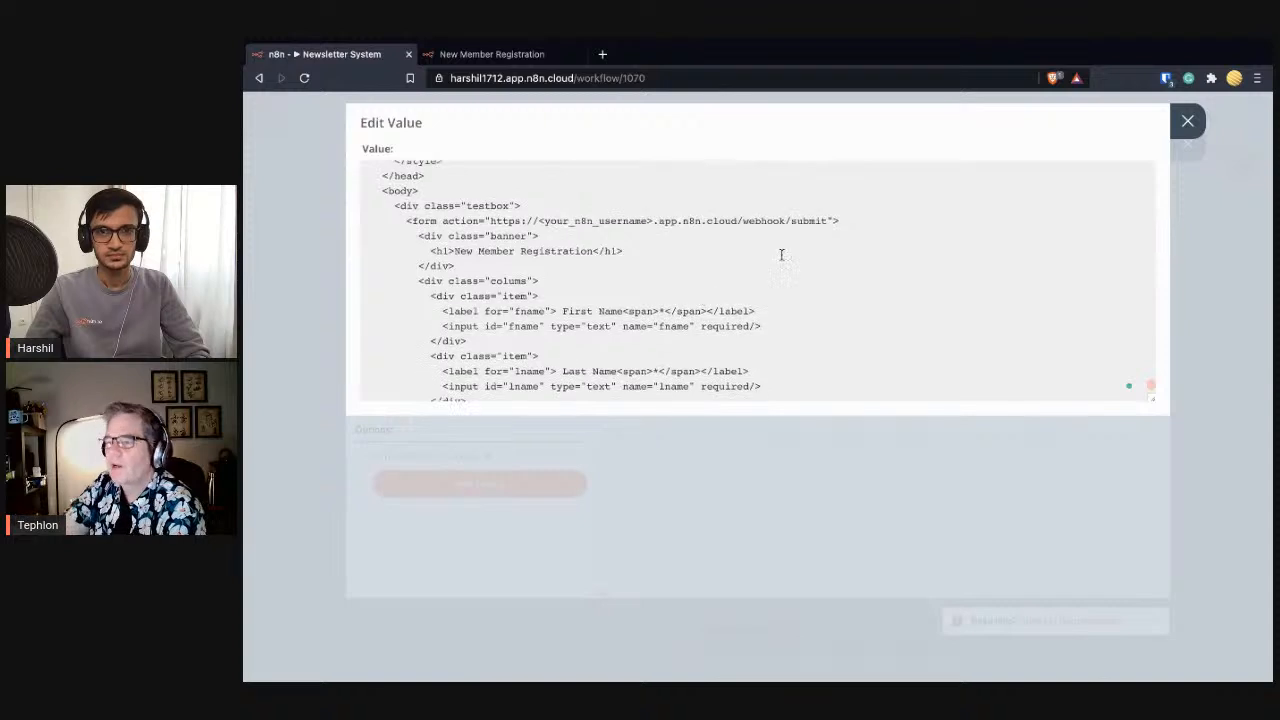
{"action": "left_click_drag", "start_coordinate": [827, 220], "coordinate": [488, 221]}
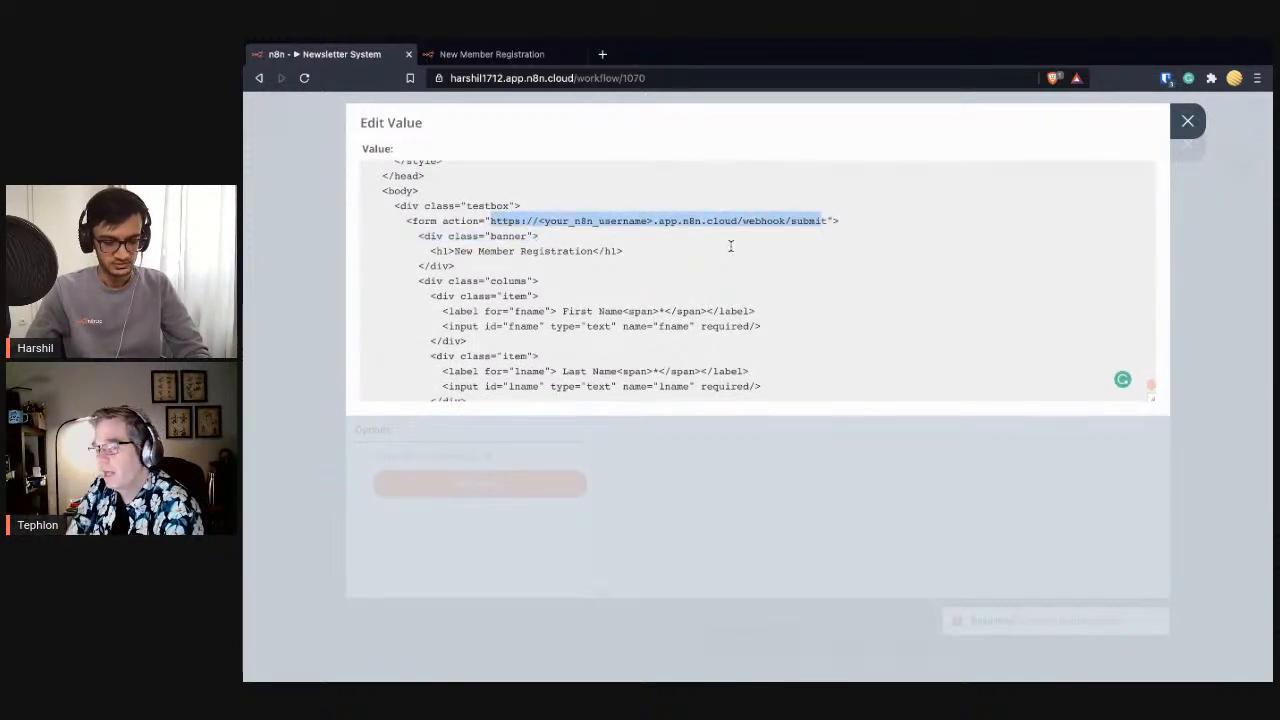
{"action": "key", "text": "ctrl+v"}
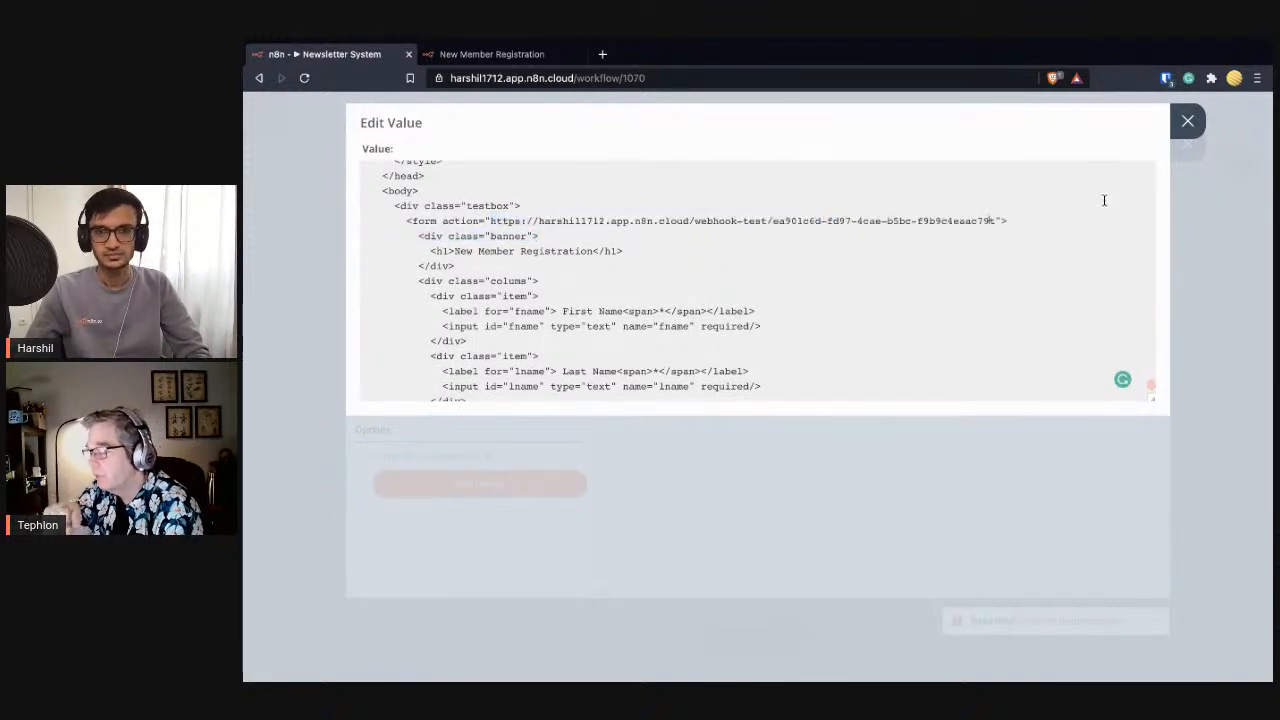
{"action": "left_click", "coordinate": [1187, 121]}
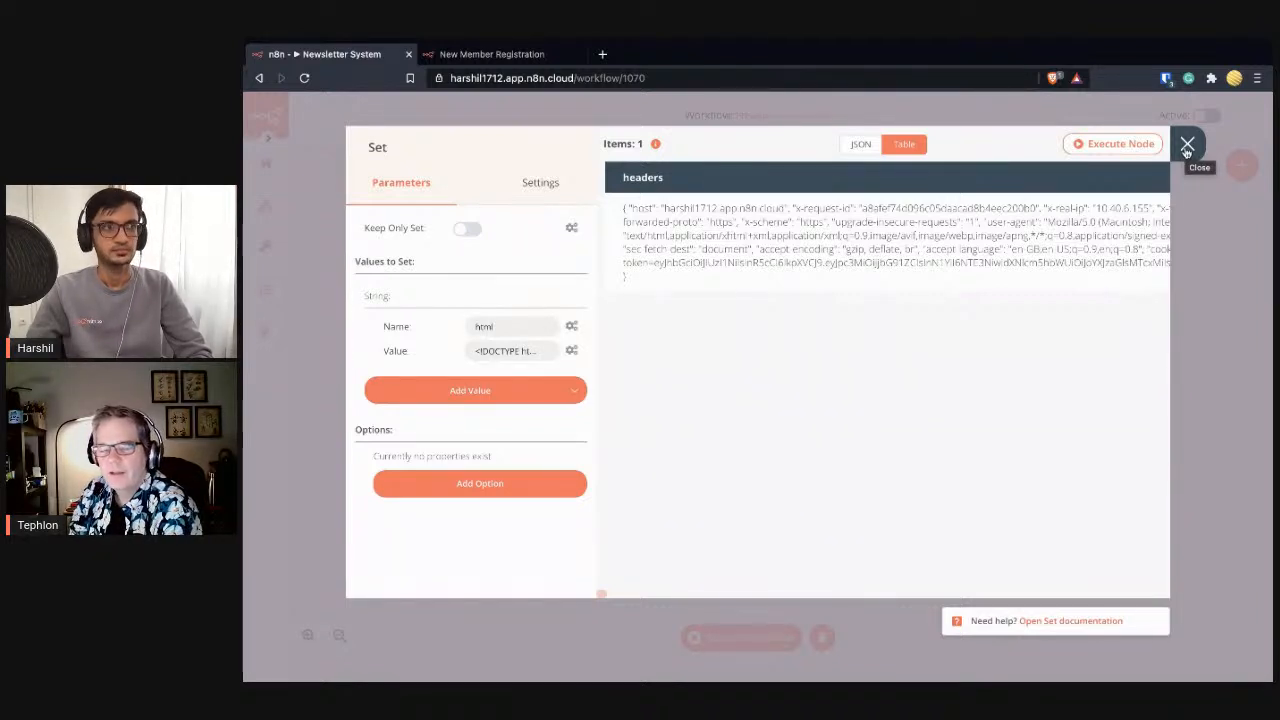
{"action": "left_click", "coordinate": [1186, 146]}
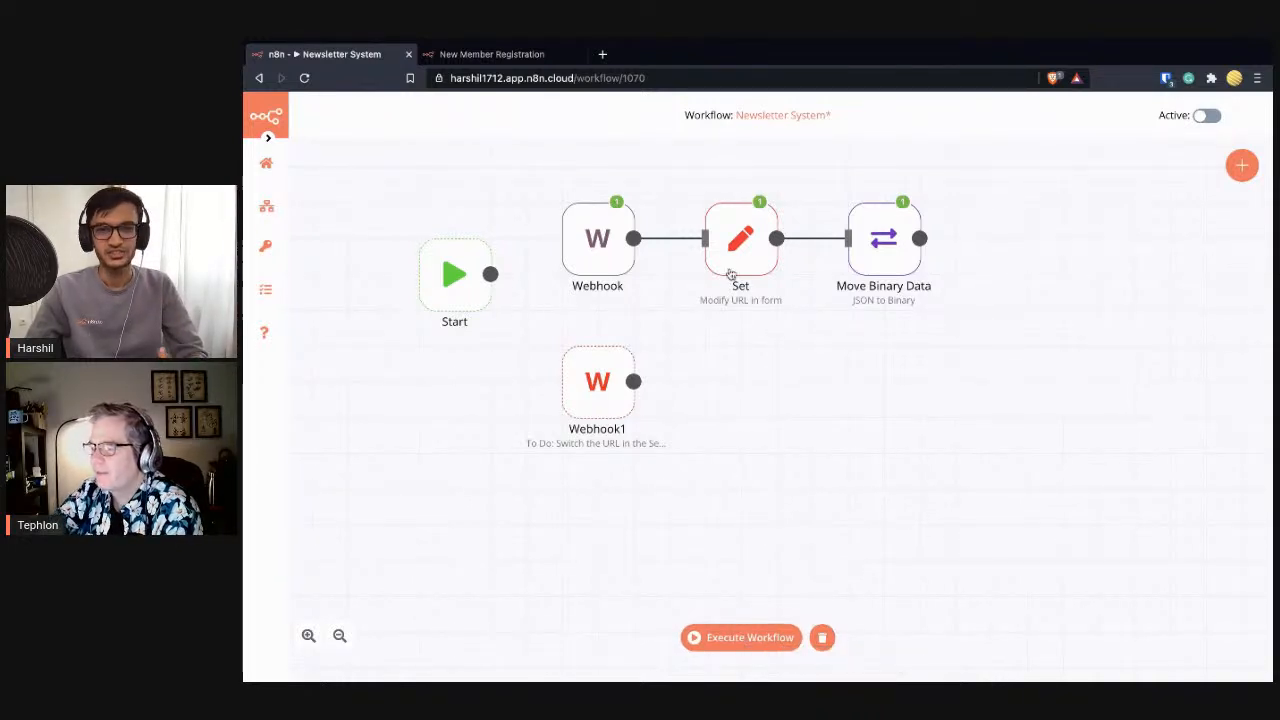
- Execute the workflow, submit the form, then reload the form page for the new action
{"action": "left_click", "coordinate": [714, 638]}
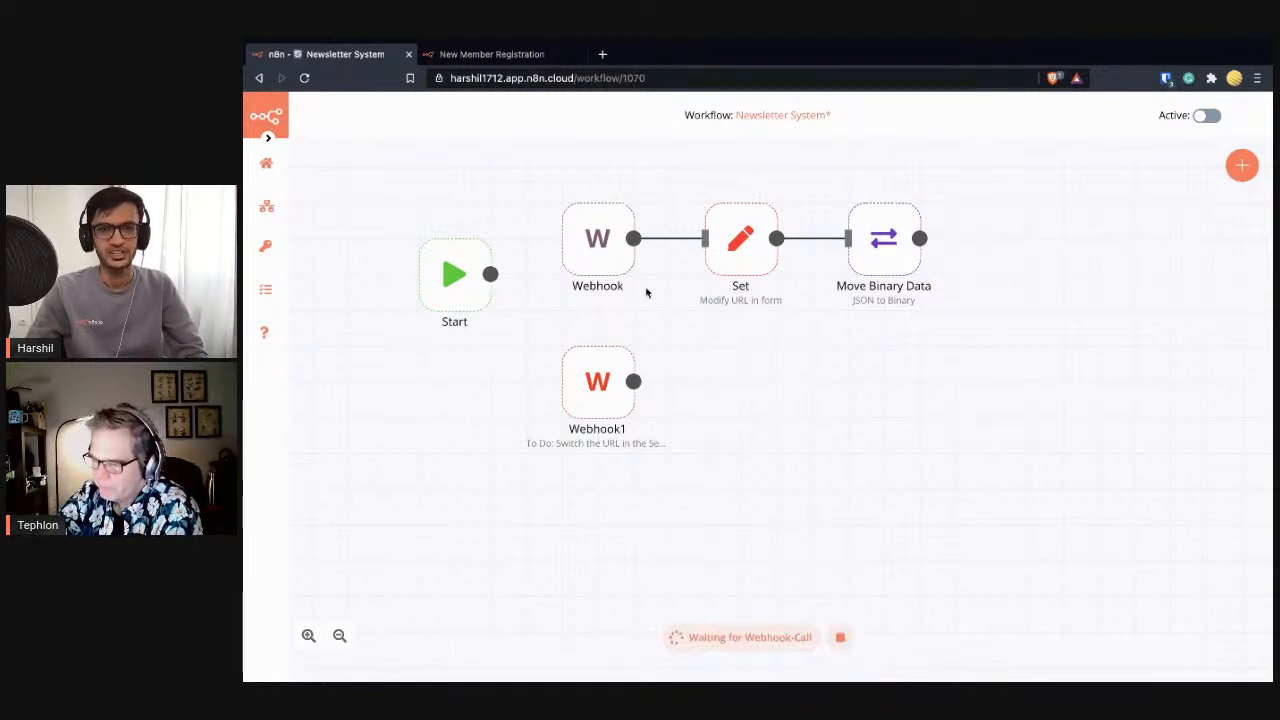
{"action": "left_click", "coordinate": [484, 56]}
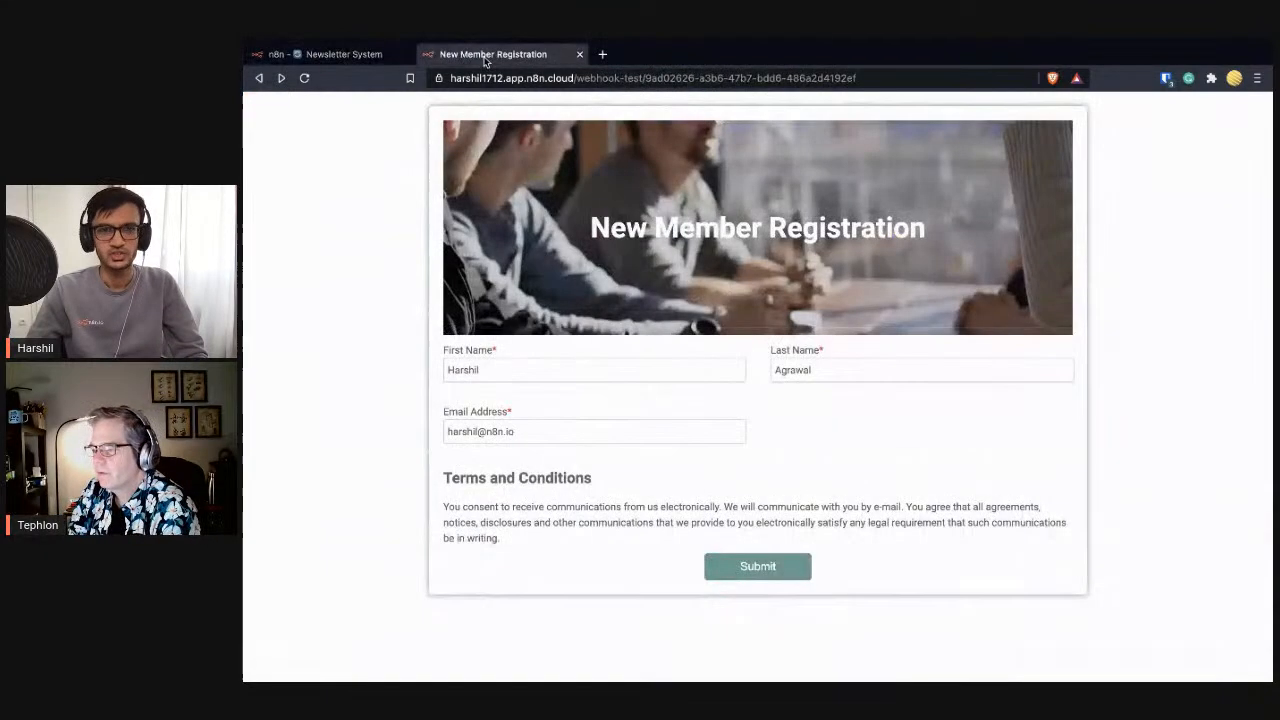
{"action": "left_click", "coordinate": [767, 570]}
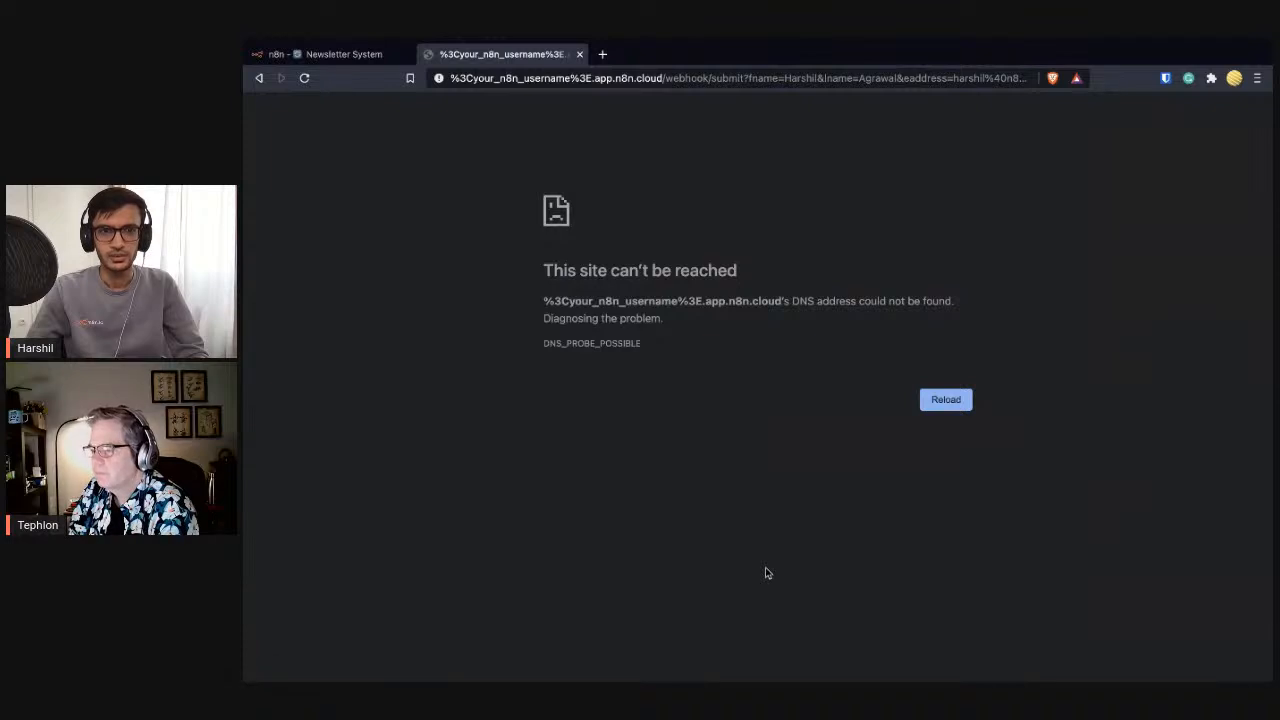
{"action": "left_click", "coordinate": [304, 77]}
{"action": "left_click", "coordinate": [261, 79]}
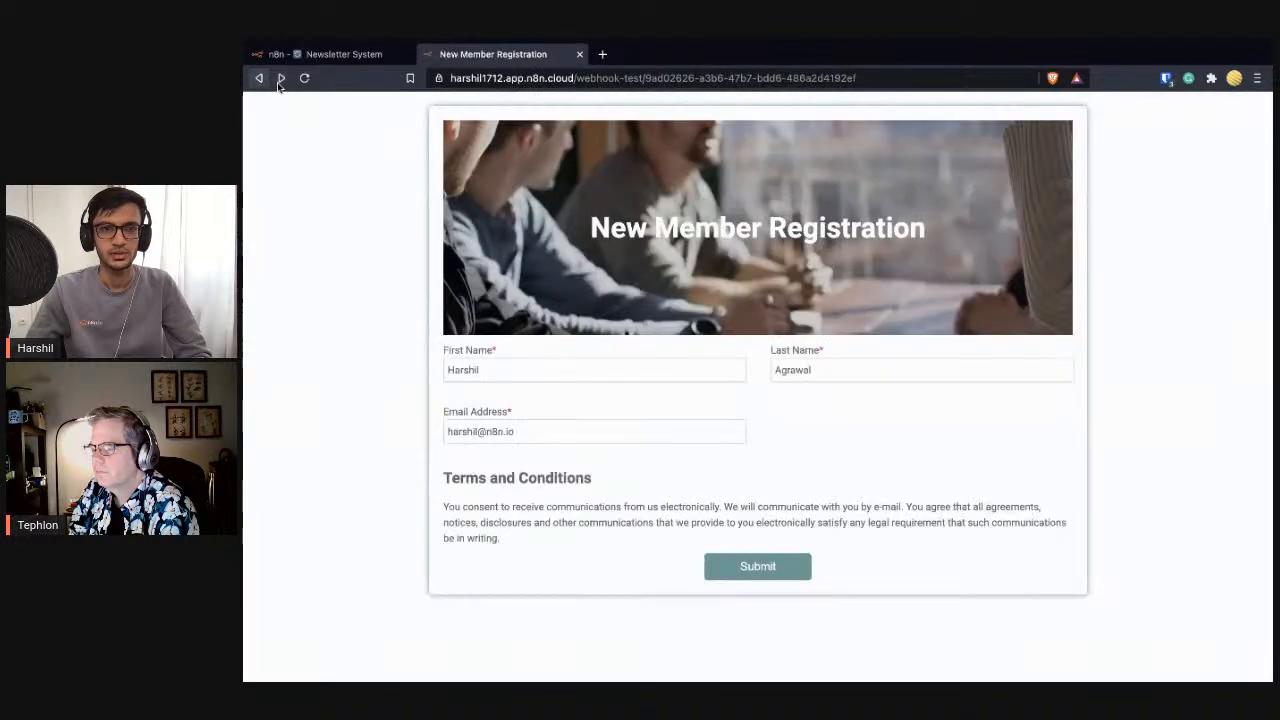
{"action": "left_click", "coordinate": [307, 80]}
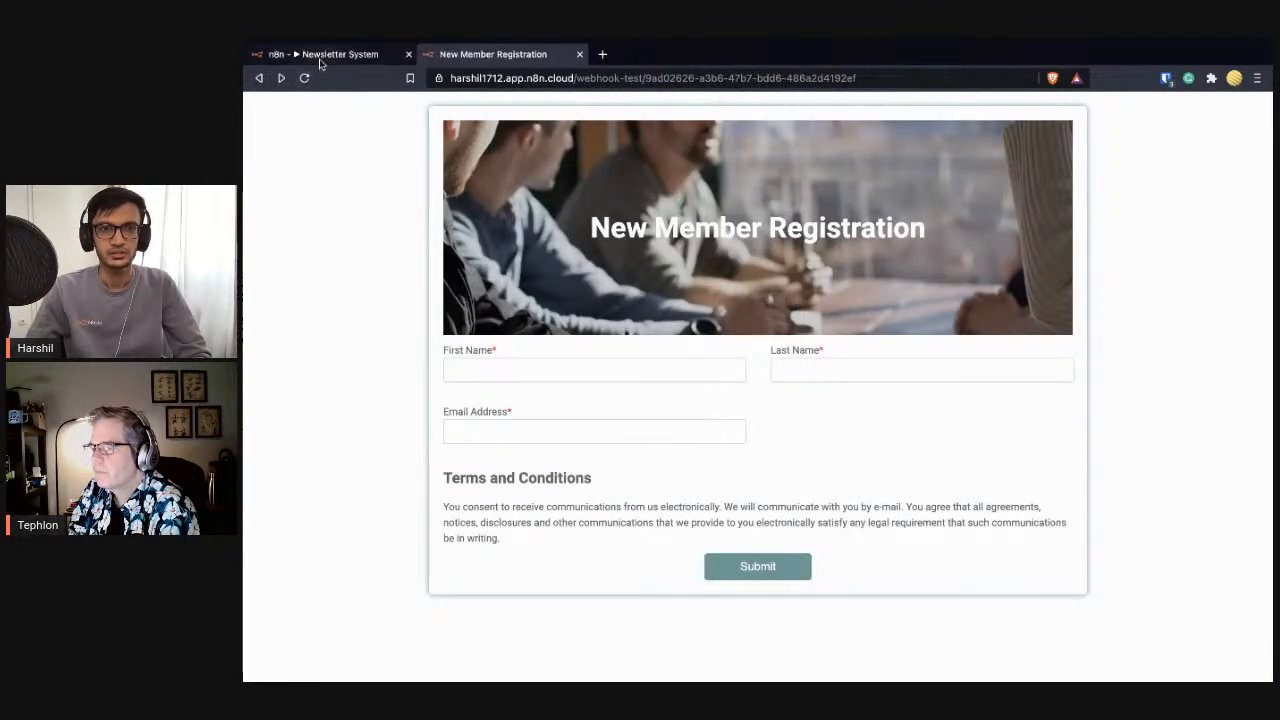
- Re-execute the workflow, autofill First Name, Last Name and Email Address, and submit
{"action": "left_click", "coordinate": [318, 54]}
{"action": "left_click", "coordinate": [760, 637]}
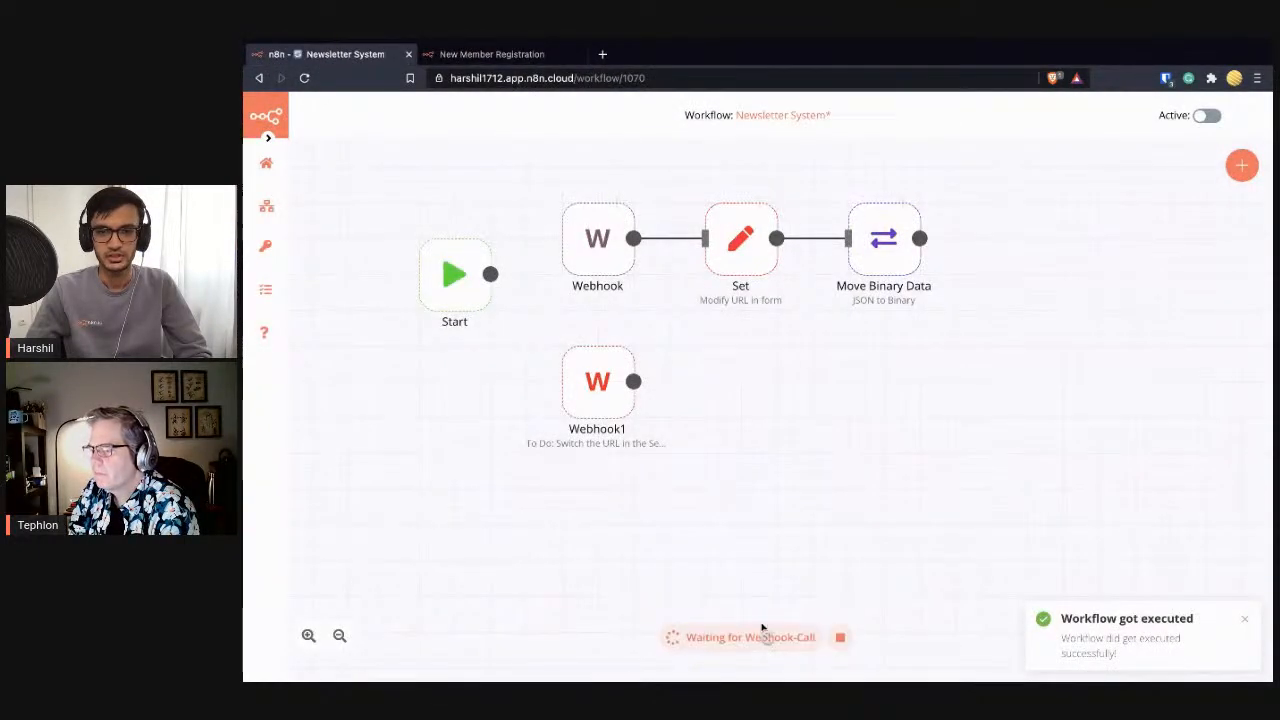
{"action": "left_click", "coordinate": [490, 54]}
{"action": "left_click", "coordinate": [597, 368]}
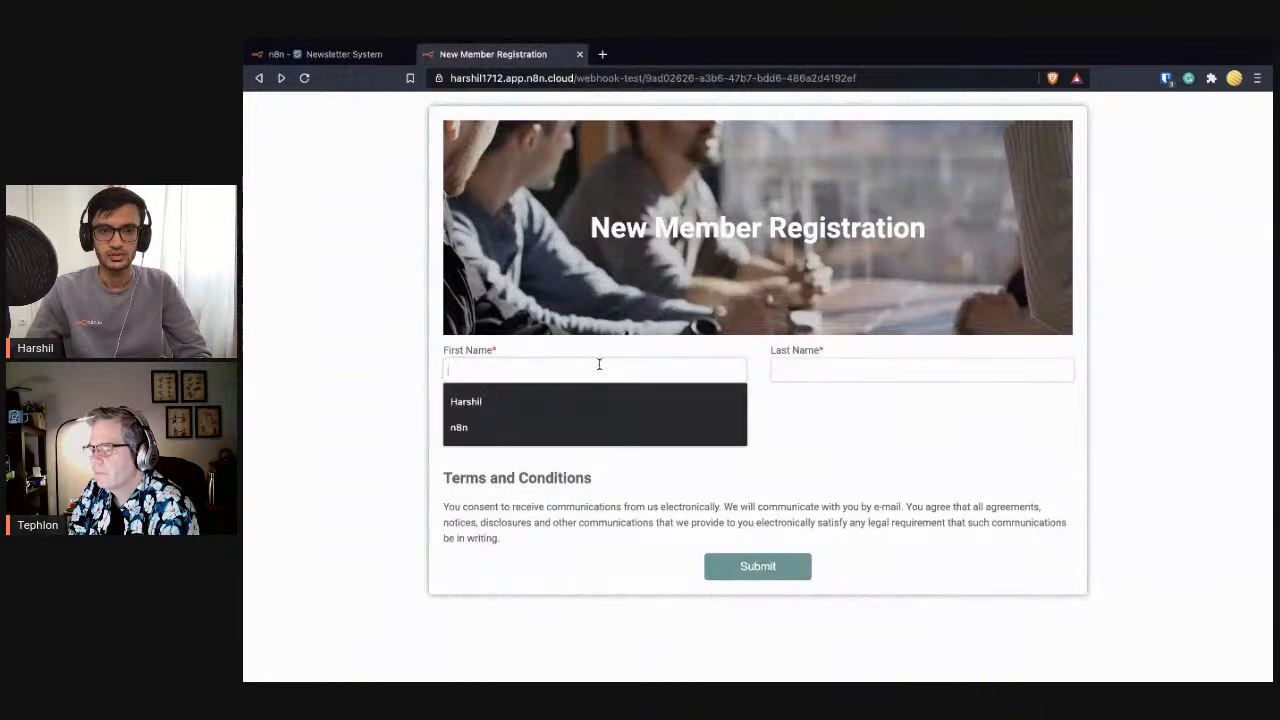
{"action": "left_click", "coordinate": [600, 392]}
{"action": "left_click", "coordinate": [854, 368]}
{"action": "left_click", "coordinate": [790, 400]}
{"action": "left_click", "coordinate": [623, 430]}
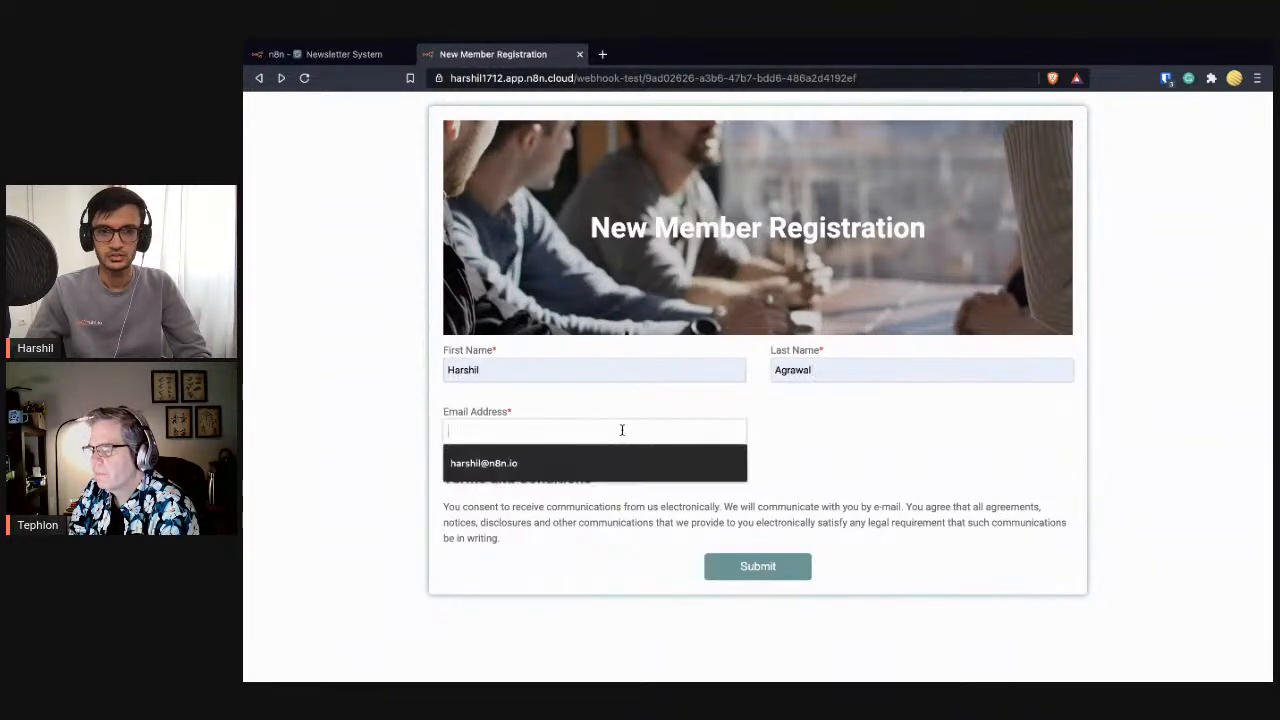
{"action": "left_click", "coordinate": [640, 460]}
{"action": "left_click", "coordinate": [770, 566]}
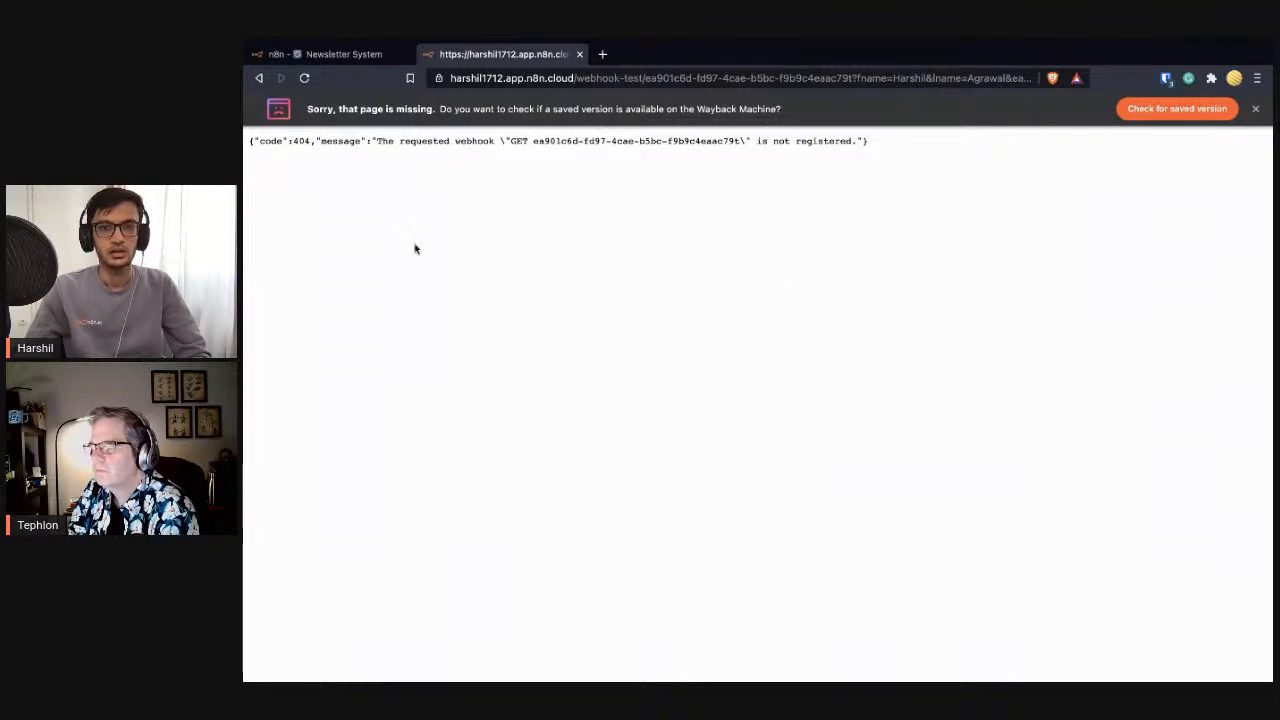
- Stop the webhook wait and view the 404 'webhook not registered' response tab
{"action": "left_click", "coordinate": [336, 57]}
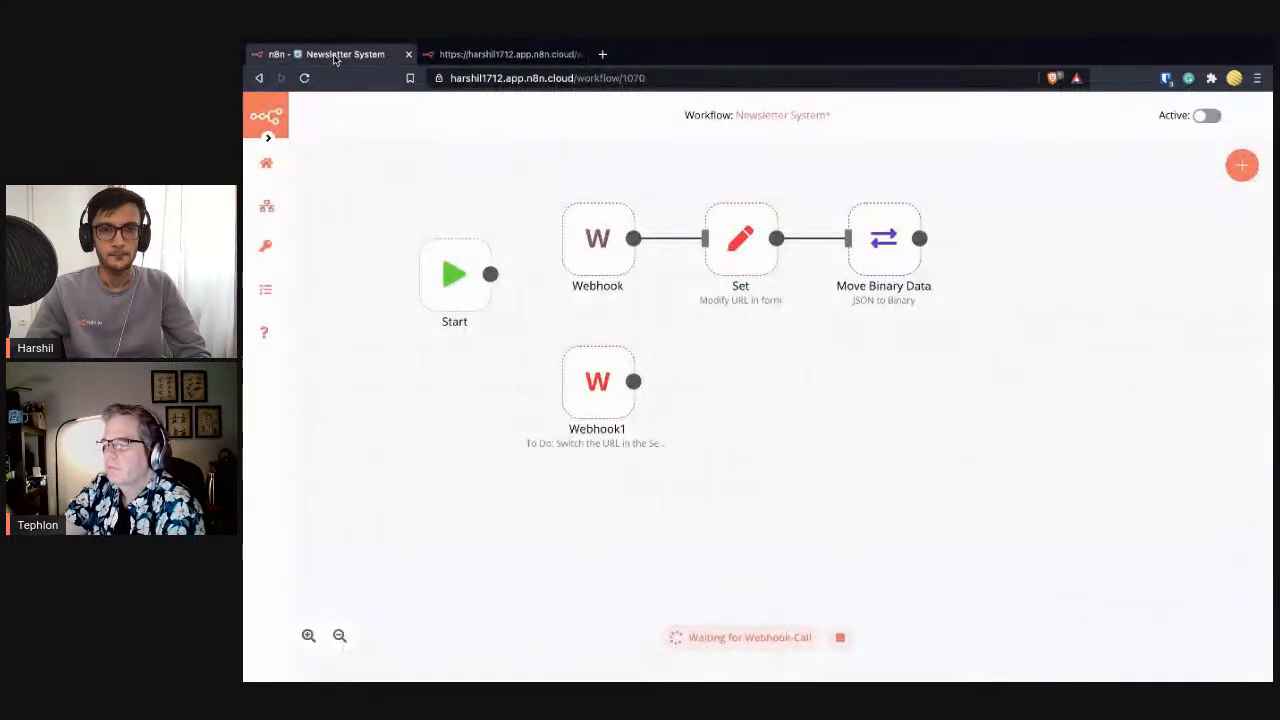
{"action": "left_click", "coordinate": [840, 640]}
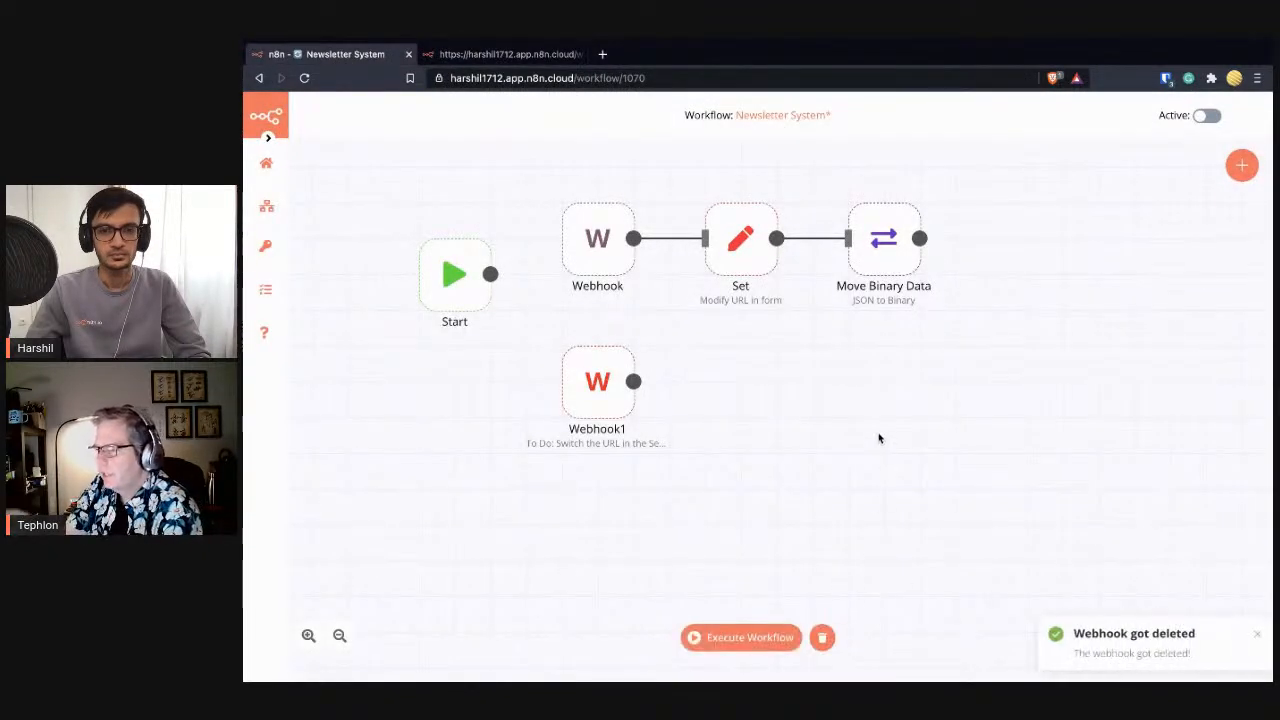
{"action": "left_click", "coordinate": [495, 55]}
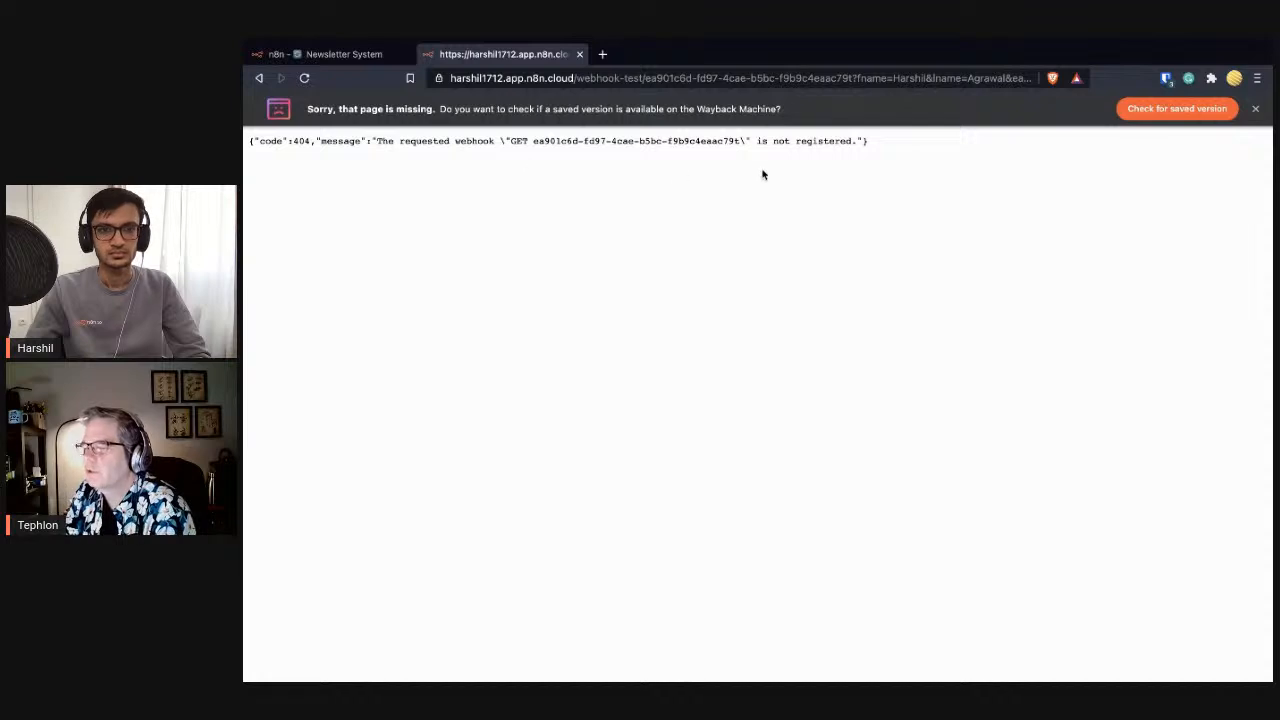
{"action": "left_click", "coordinate": [316, 60]}
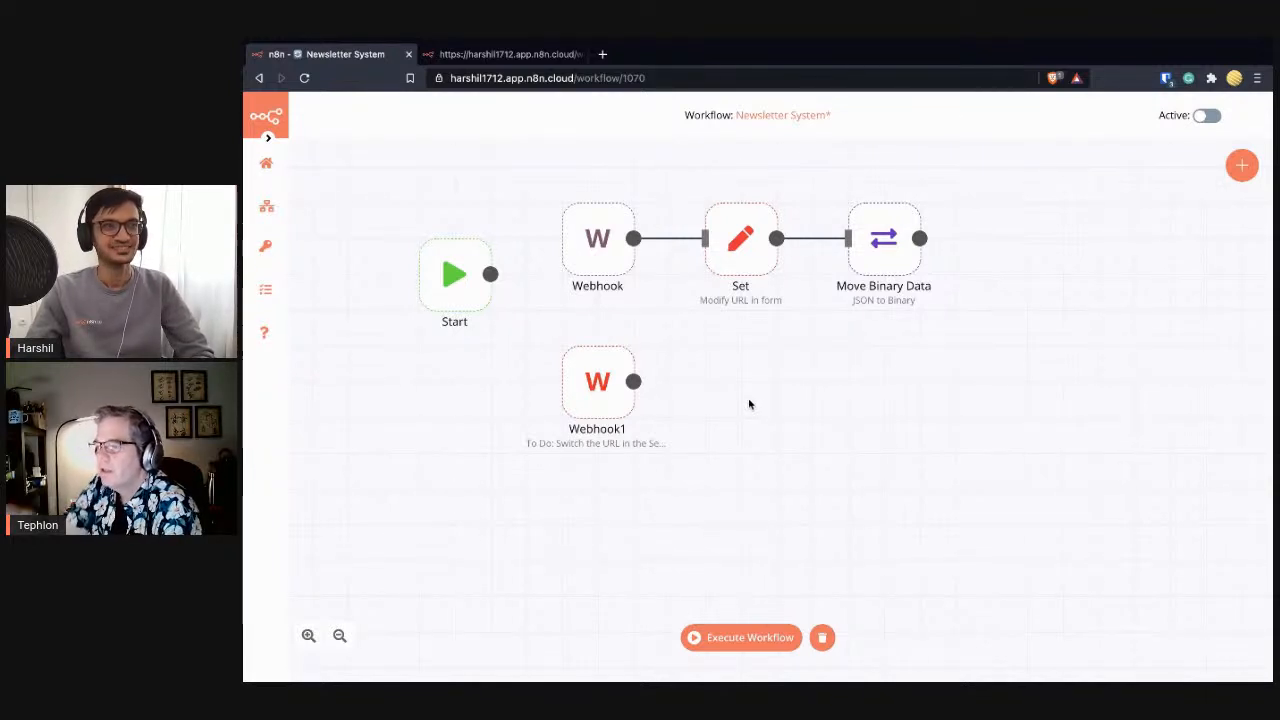
{"action": "left_click", "coordinate": [482, 56]}
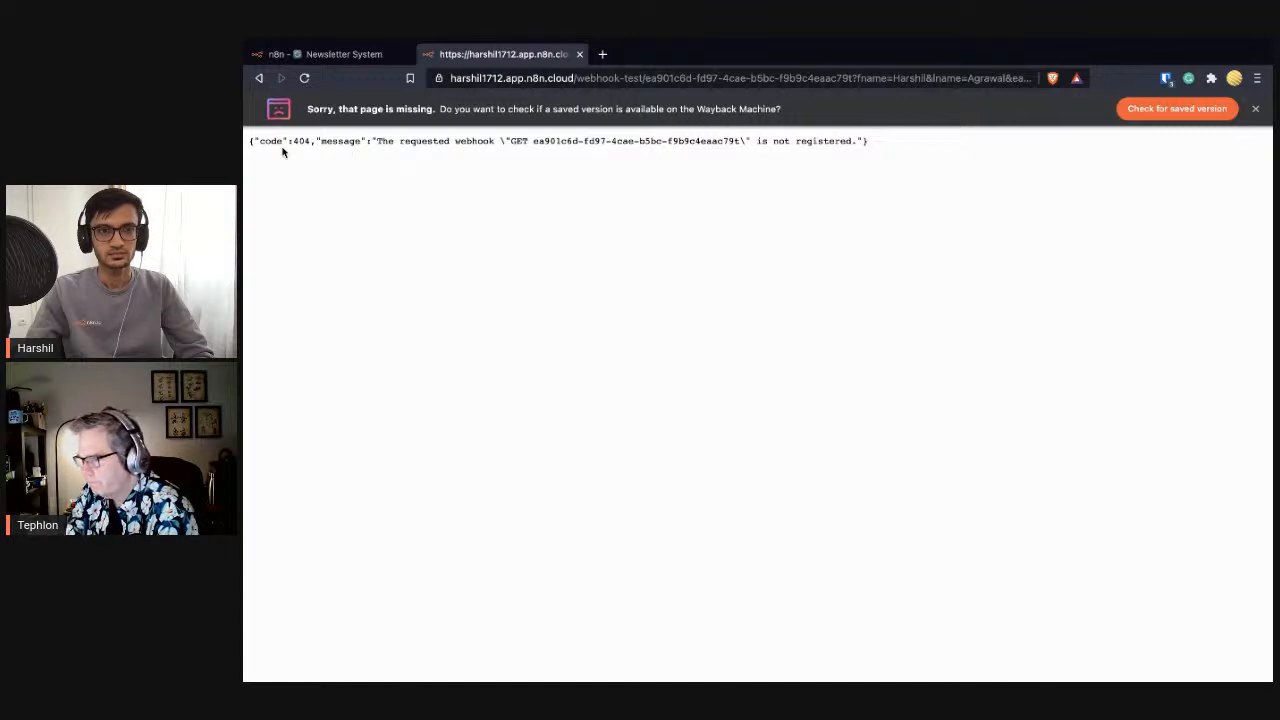
- Highlight the 404 error code, then go back to the Newsletter System workflow tab
{"action": "double_click", "coordinate": [306, 142]}
{"action": "left_click", "coordinate": [322, 195]}
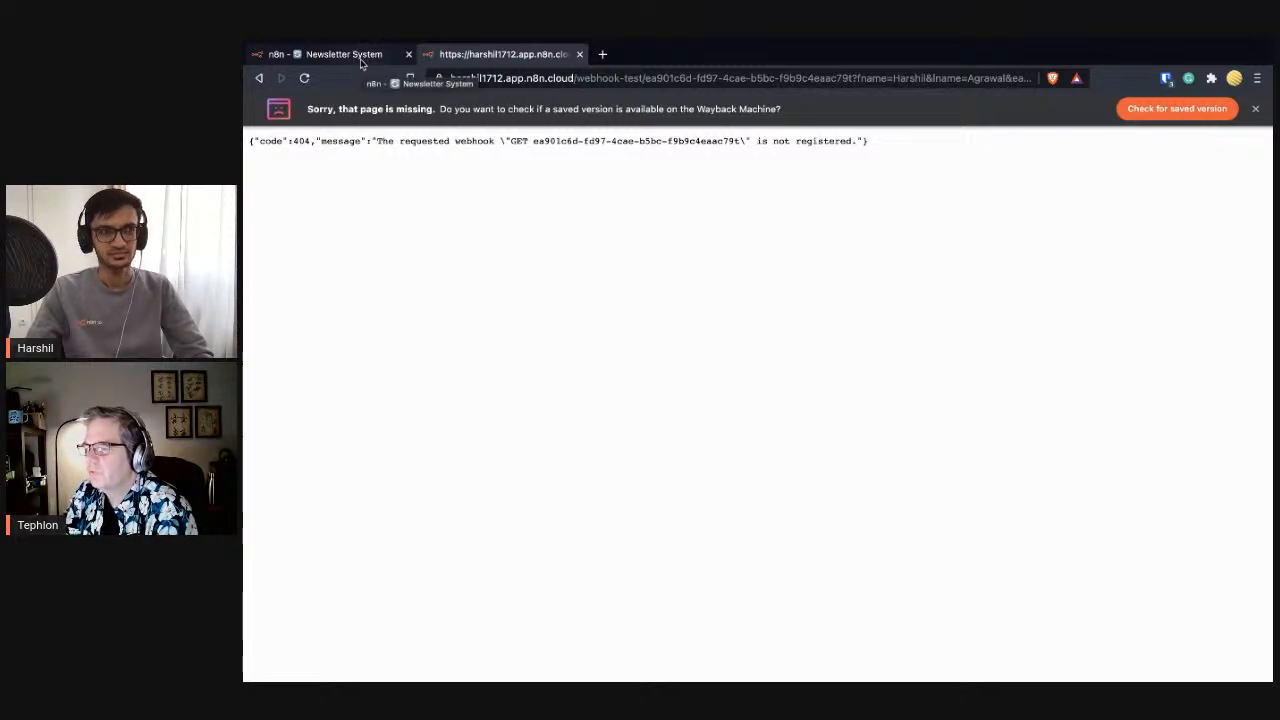
{"action": "left_click", "coordinate": [362, 60]}
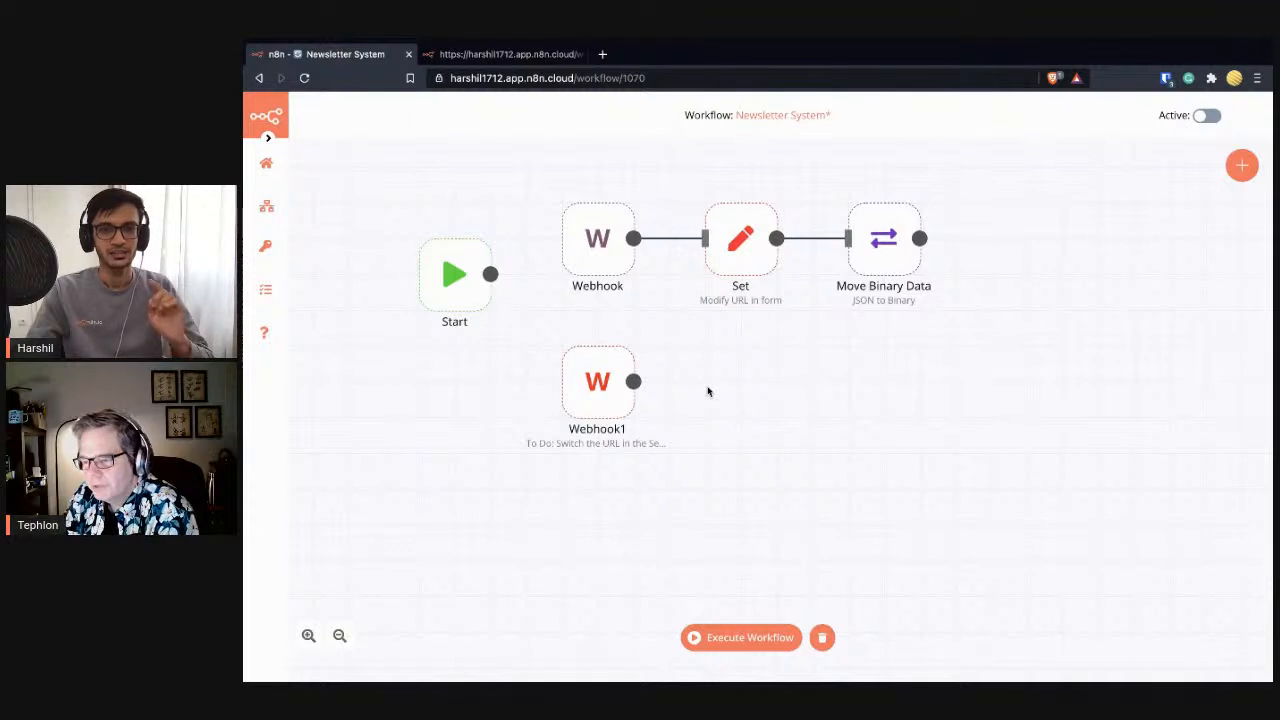
- Save the Newsletter System workflow with Ctrl+S
{"action": "left_click_drag", "start_coordinate": [837, 117], "coordinate": [827, 116]}
{"action": "left_click", "coordinate": [839, 121]}
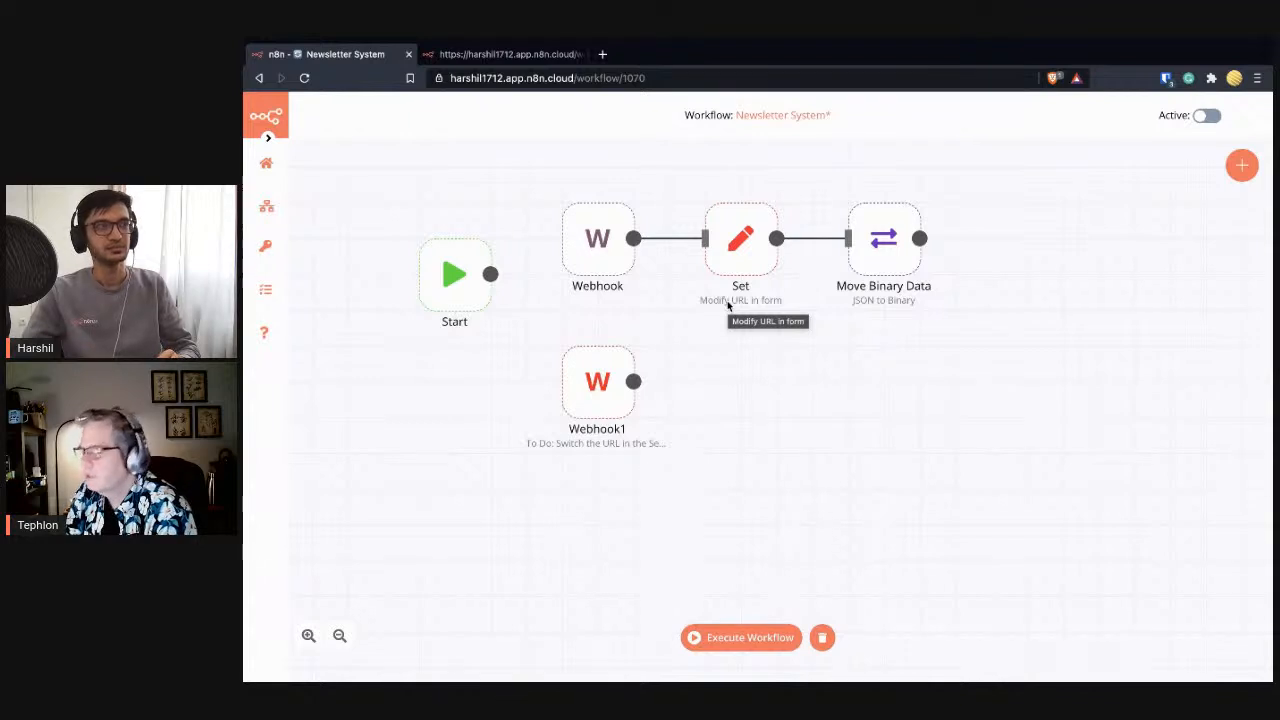
{"action": "key", "text": "ctrl+s"}
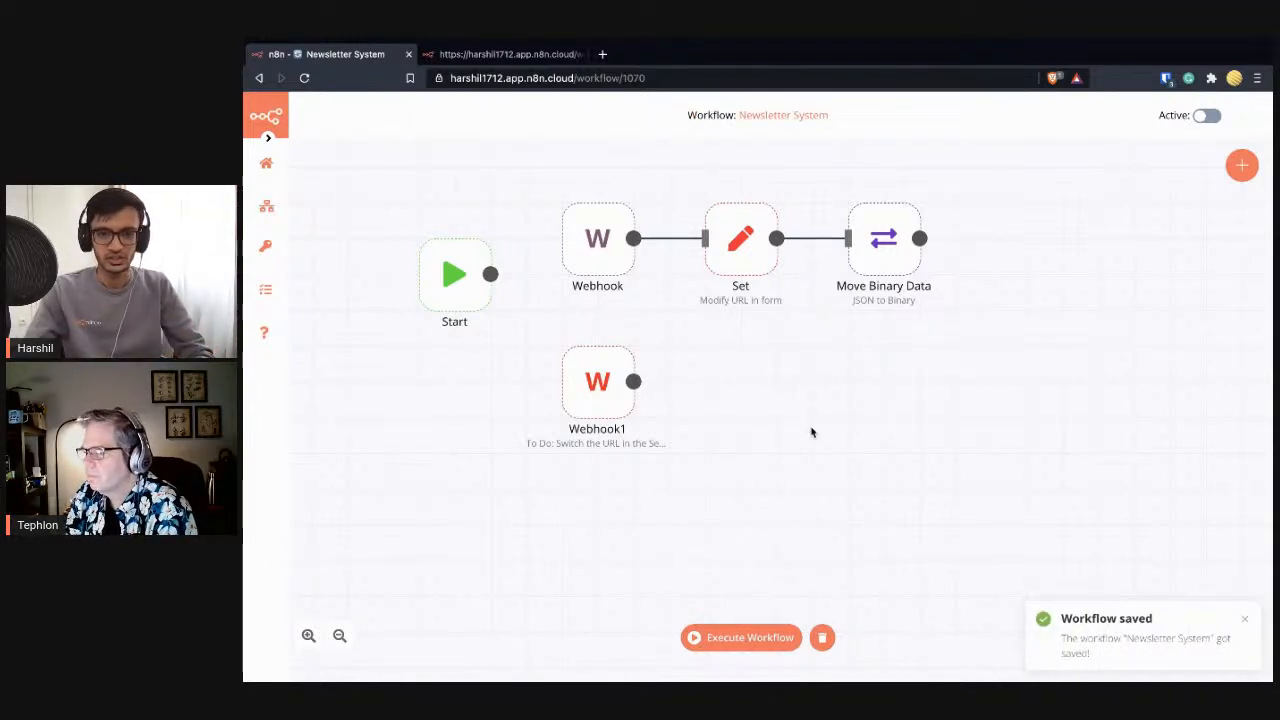
- Execute the workflow, submit the form, and reload the form page empty
{"action": "left_click", "coordinate": [748, 636]}
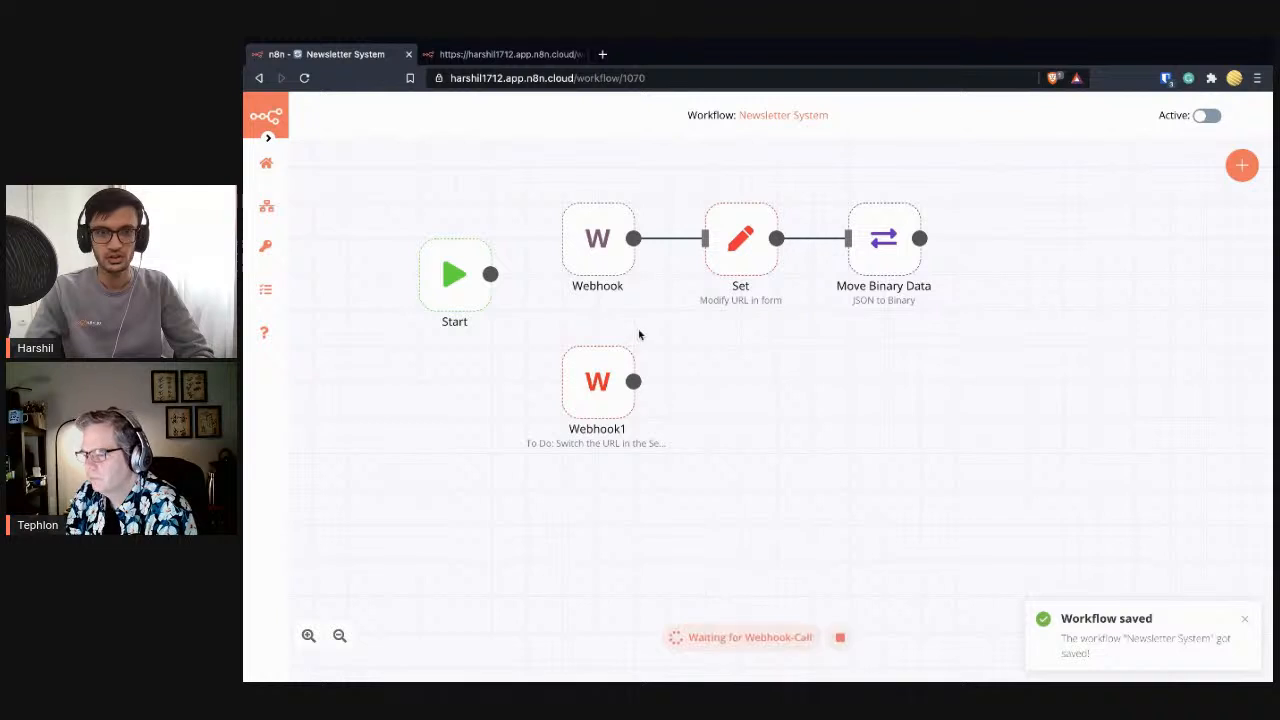
{"action": "left_click", "coordinate": [493, 56]}
{"action": "left_click", "coordinate": [258, 78]}
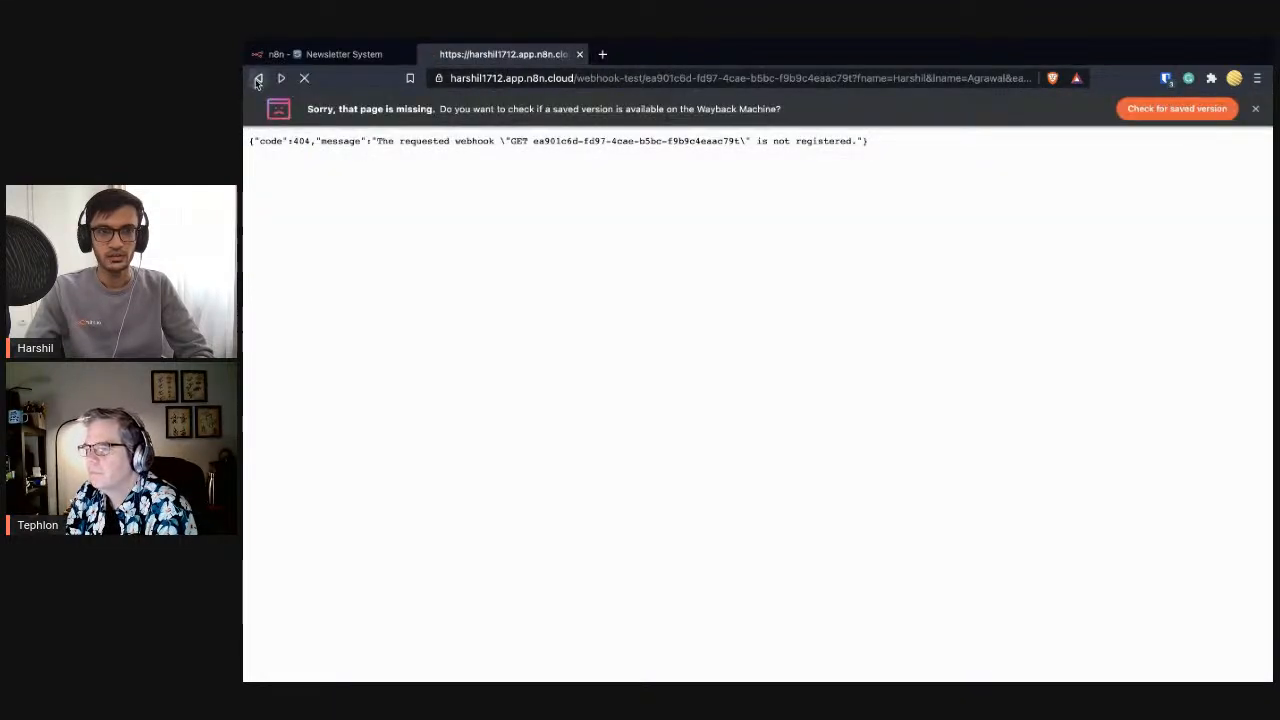
{"action": "left_click", "coordinate": [744, 566]}
{"action": "left_click", "coordinate": [258, 78]}
{"action": "left_click", "coordinate": [304, 78]}
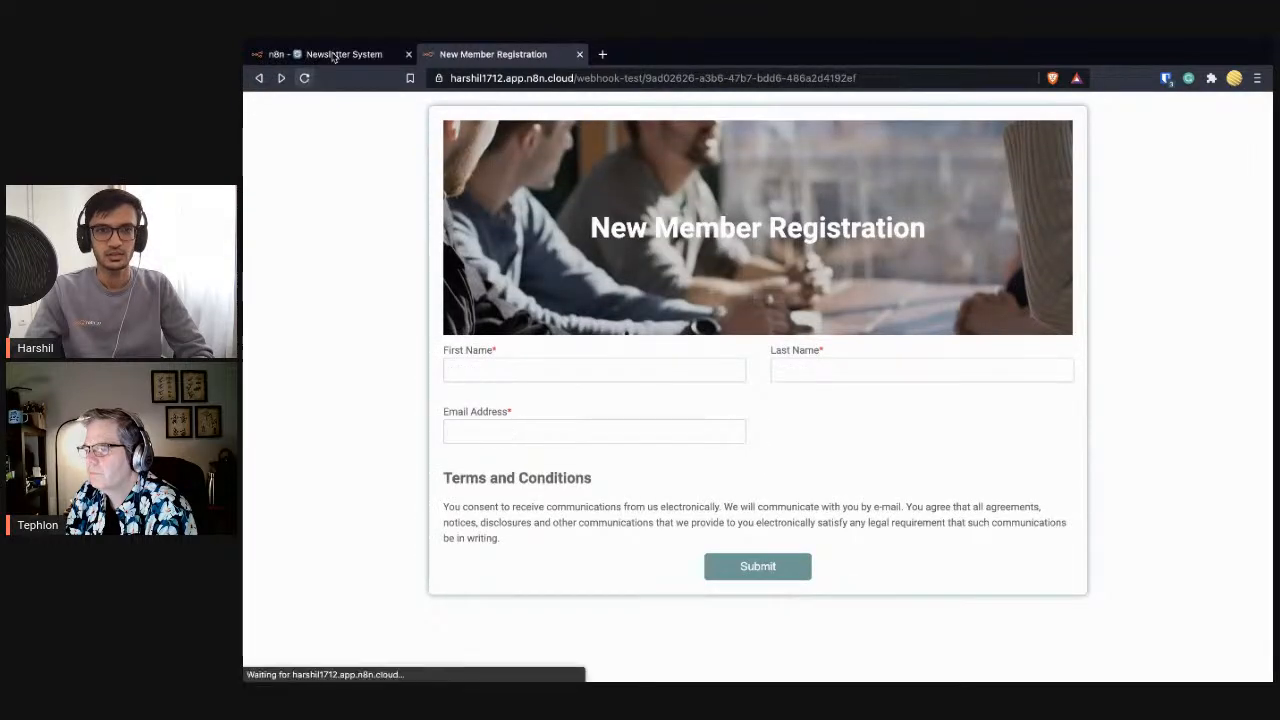
- Re-execute the workflow, autofill name and e-mail fields, submit, and return to the workflow
{"action": "left_click", "coordinate": [330, 54]}
{"action": "left_click", "coordinate": [748, 637]}
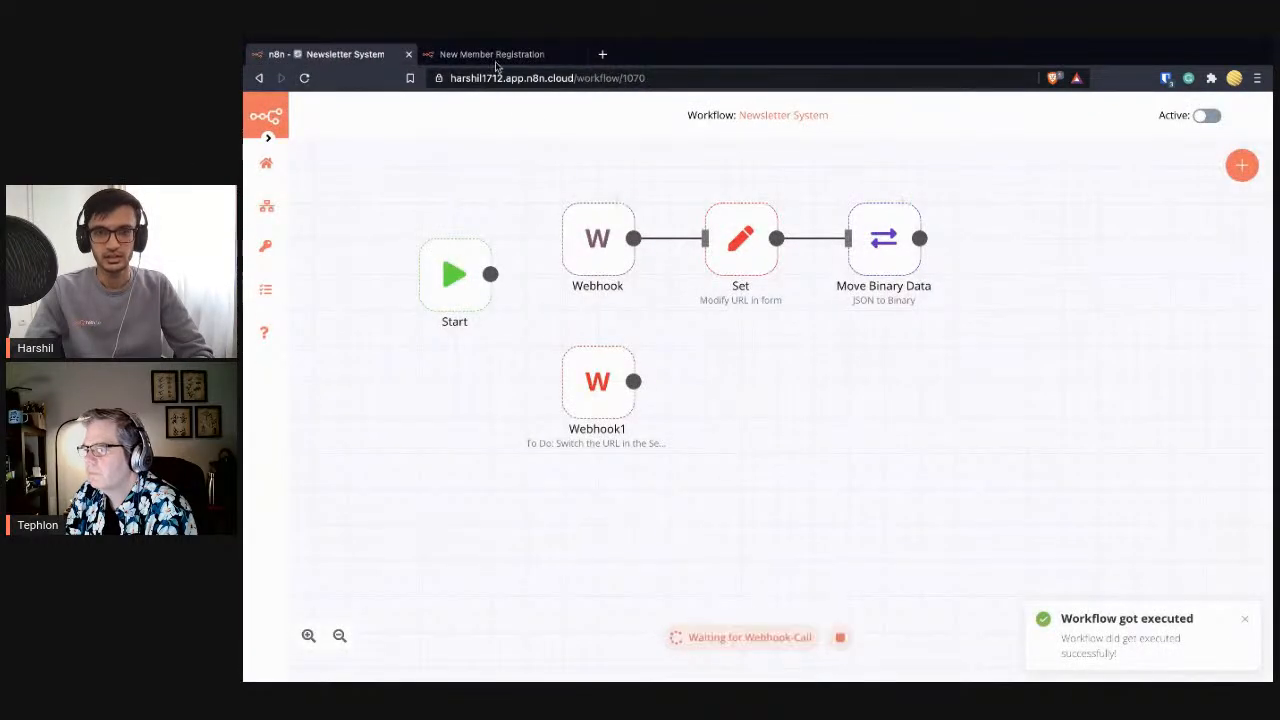
{"action": "left_click", "coordinate": [465, 91]}
{"action": "left_click", "coordinate": [560, 365]}
{"action": "left_click", "coordinate": [720, 398]}
{"action": "left_click", "coordinate": [797, 370]}
{"action": "left_click", "coordinate": [806, 400]}
{"action": "left_click", "coordinate": [626, 431]}
{"action": "left_click", "coordinate": [618, 468]}
{"action": "left_click", "coordinate": [764, 564]}
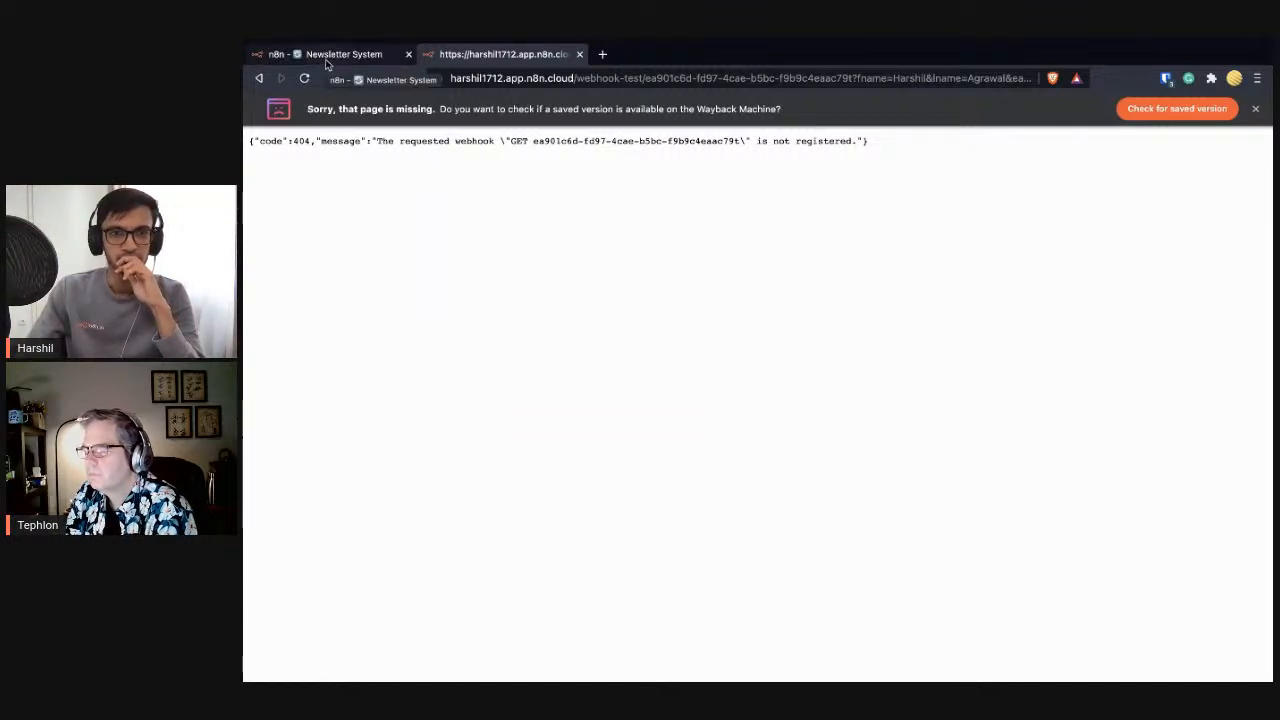
{"action": "left_click", "coordinate": [326, 56]}
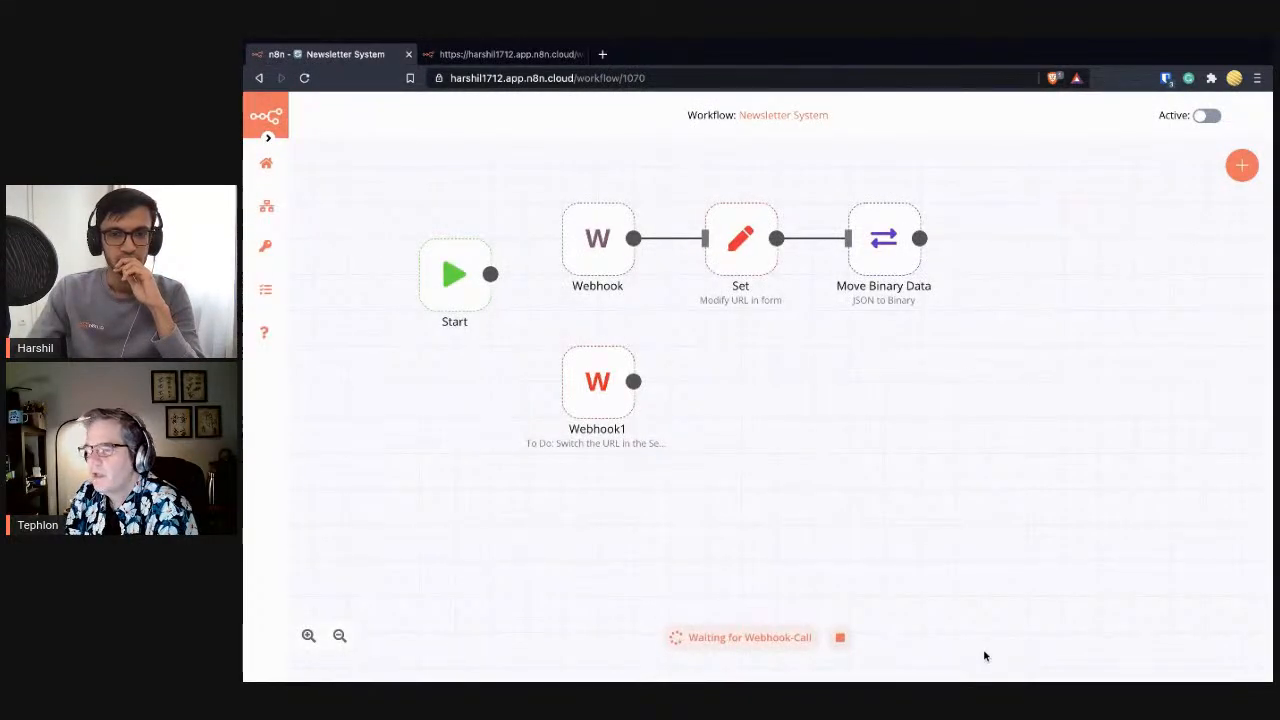
- Stop the test run that is waiting for the webhook call
{"action": "left_click", "coordinate": [841, 638]}
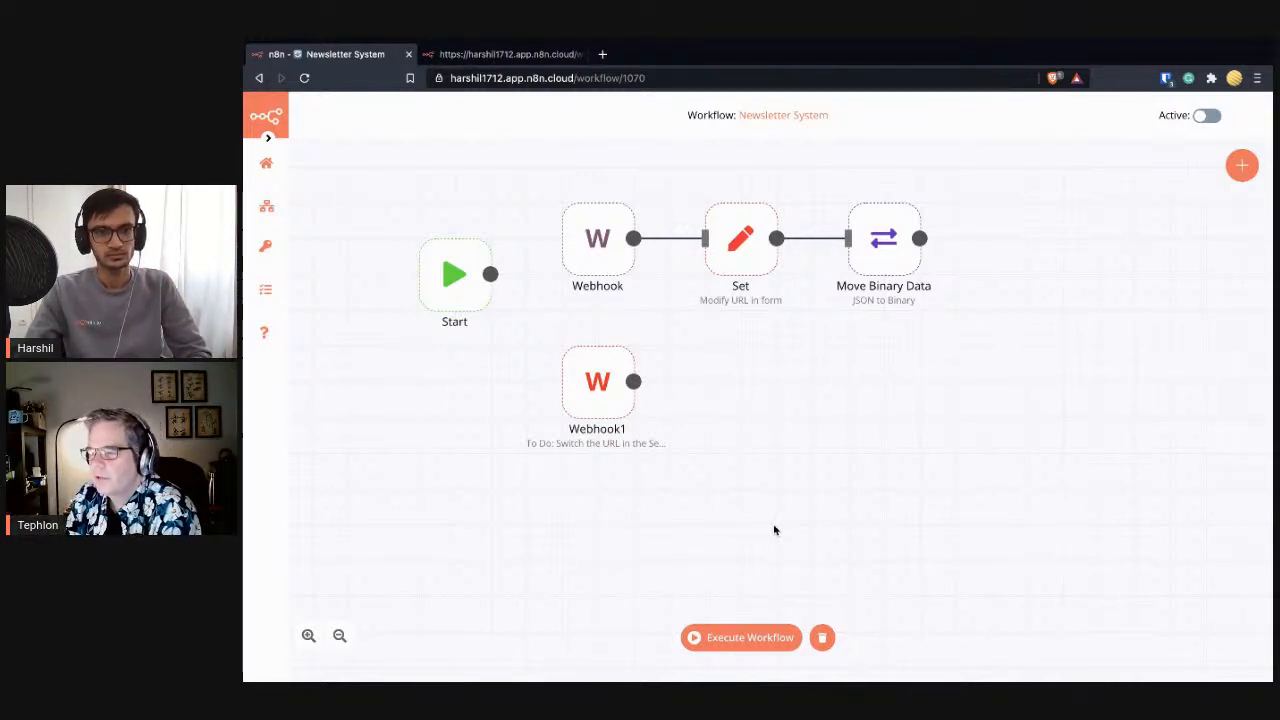
- Reload the registration form to clear it and start the workflow waiting for a webhook call
{"action": "left_click", "coordinate": [496, 56]}
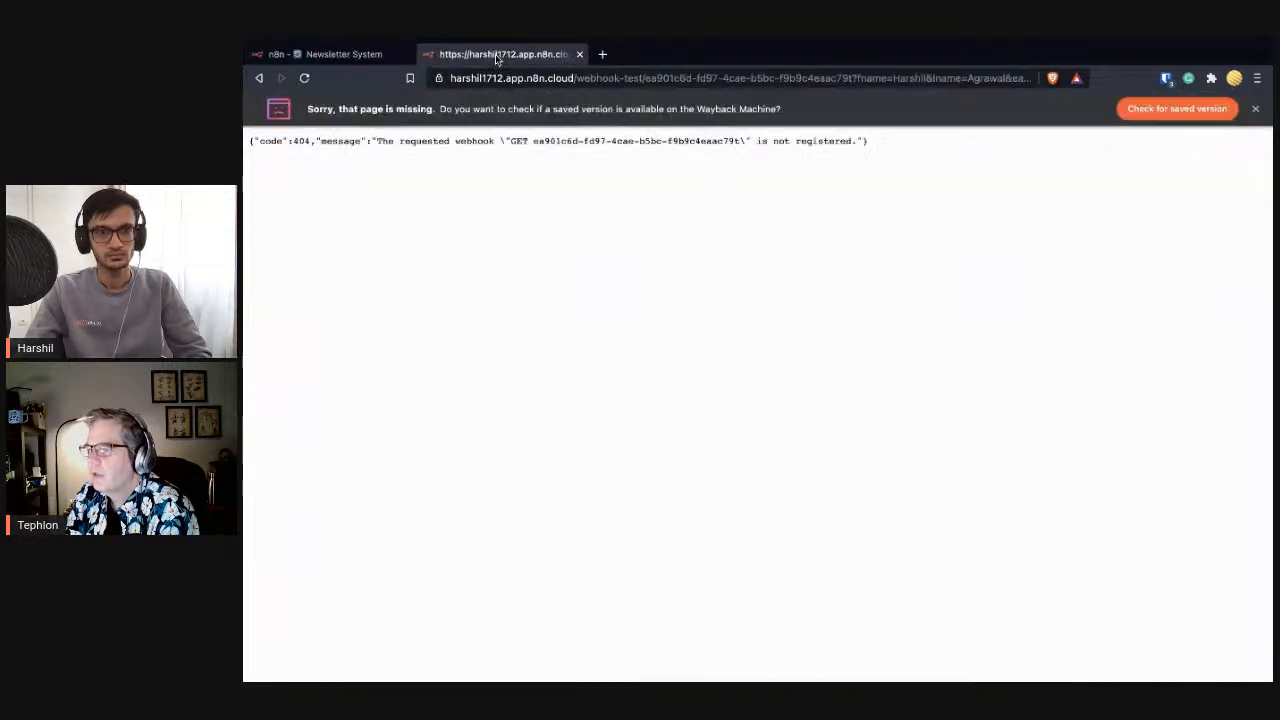
{"action": "left_click", "coordinate": [260, 78]}
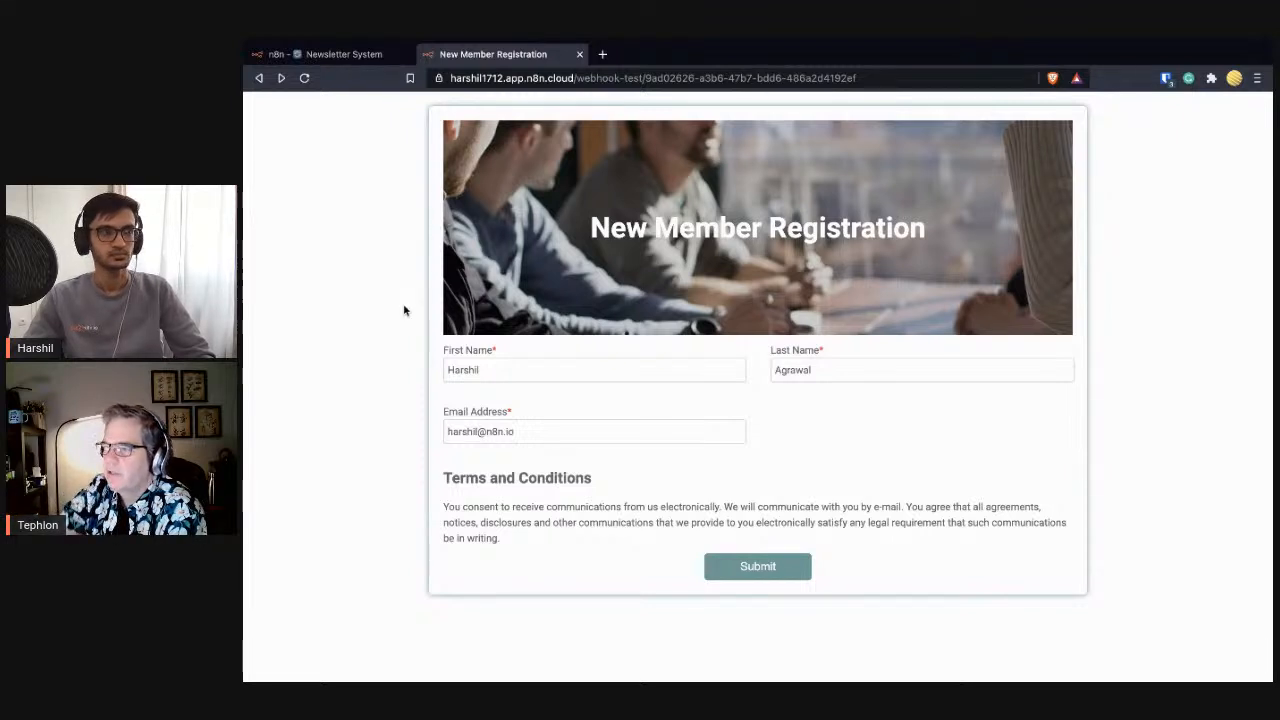
{"action": "left_click", "coordinate": [335, 54]}
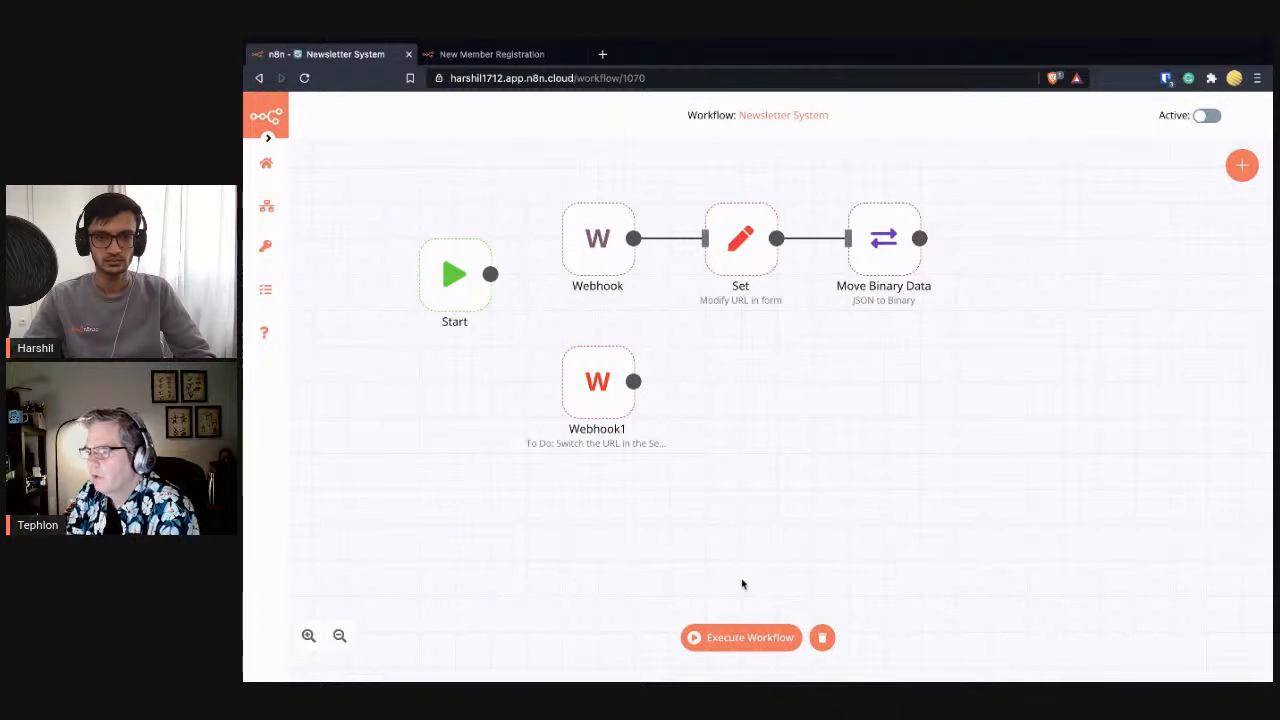
{"action": "left_click", "coordinate": [733, 638]}
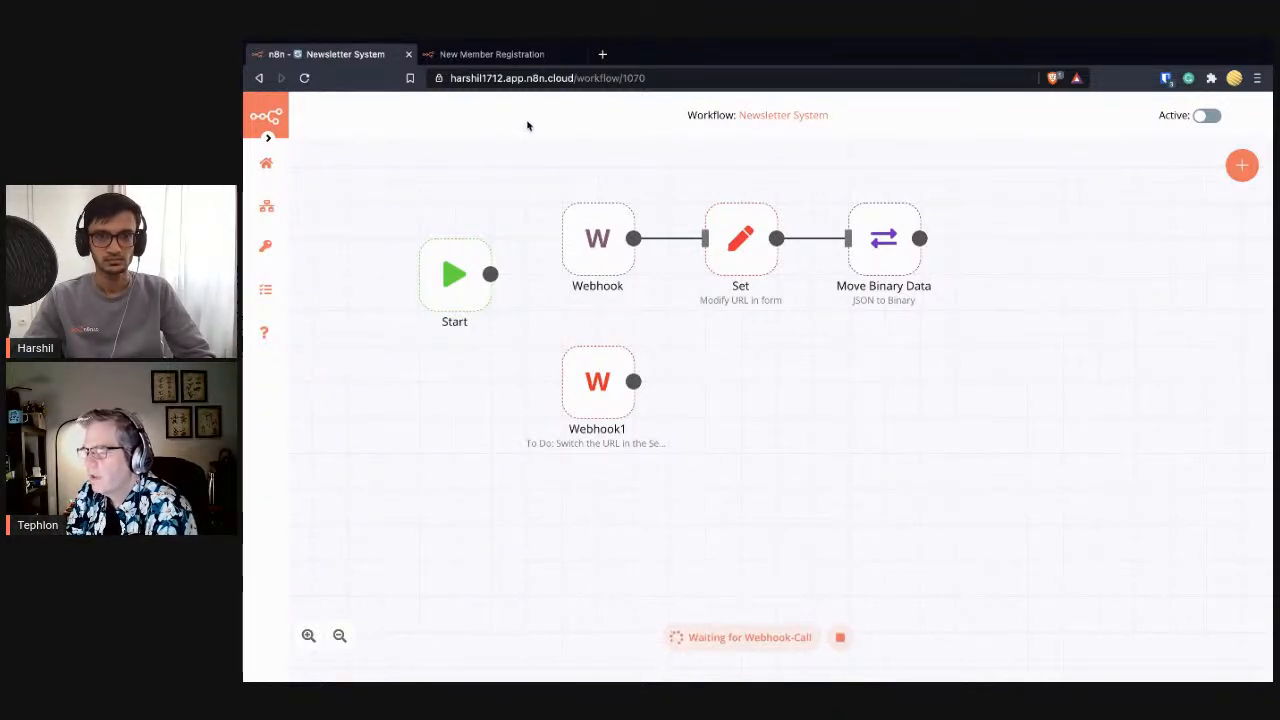
{"action": "left_click", "coordinate": [486, 60]}
{"action": "left_click", "coordinate": [304, 77]}
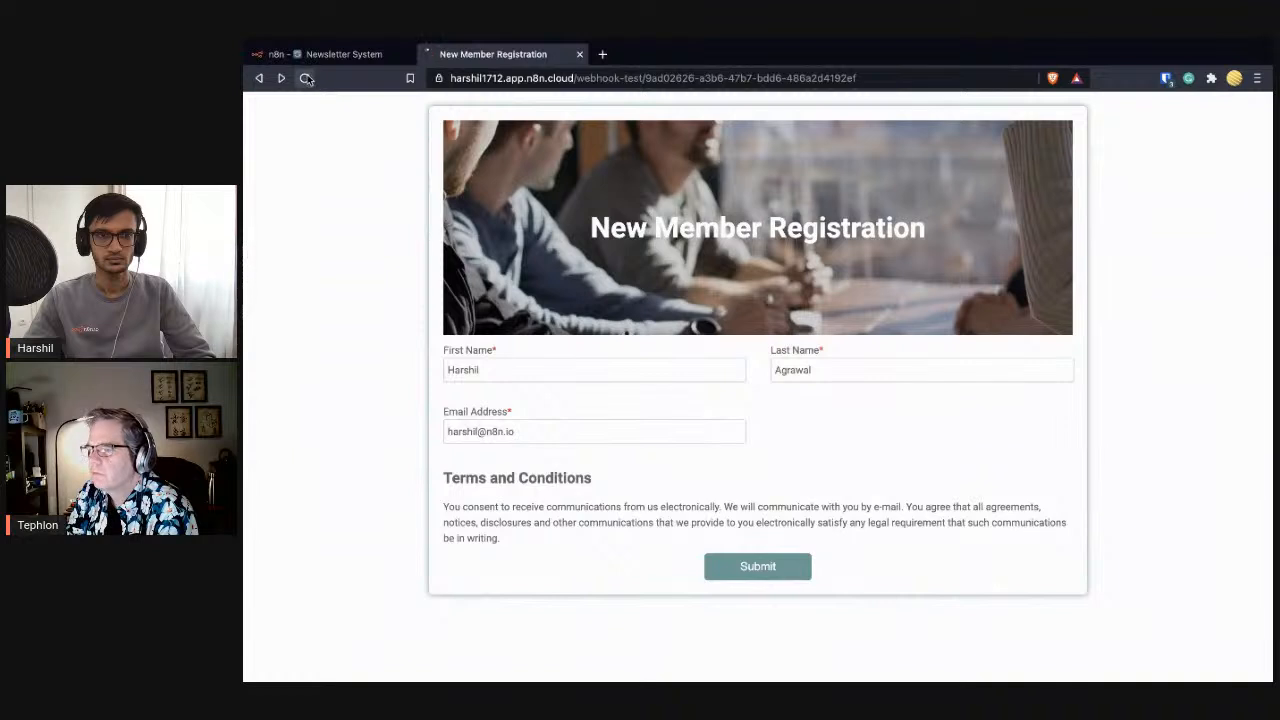
{"action": "left_click", "coordinate": [362, 59]}
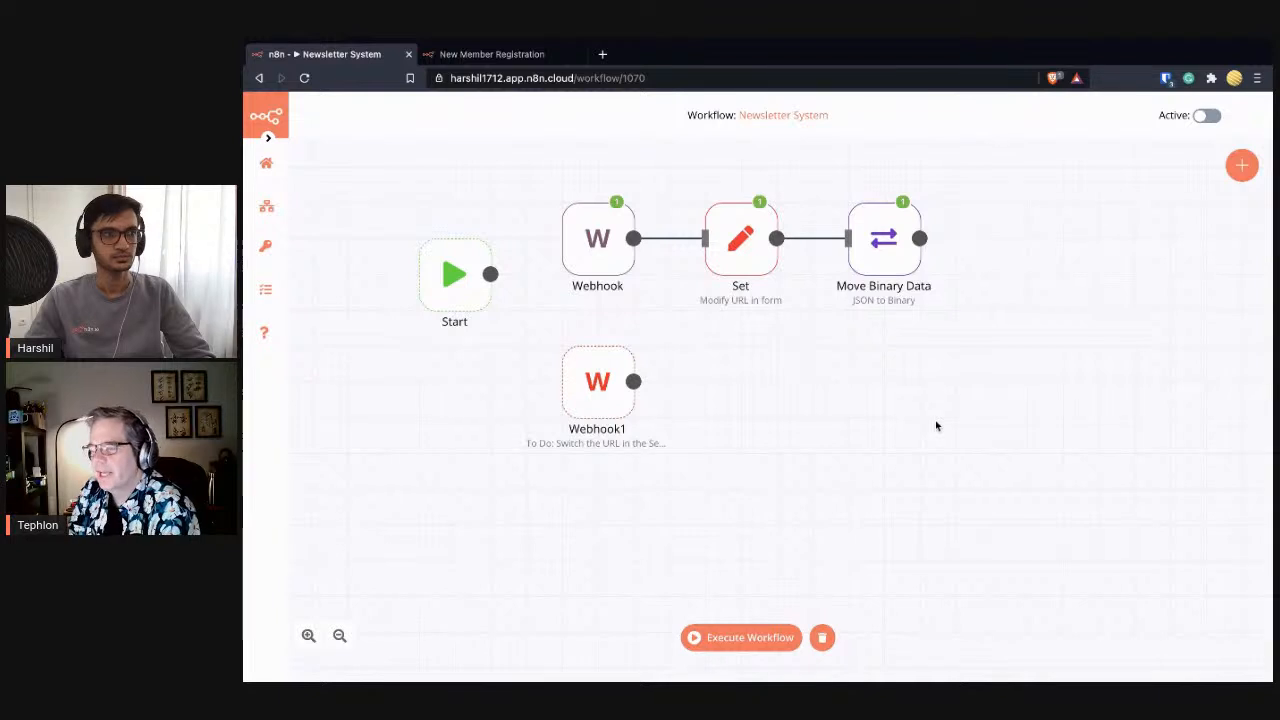
{"action": "left_click", "coordinate": [752, 636]}
- Autofill First Name, Last Name and Email Address on the registration form and submit it
{"action": "left_click", "coordinate": [497, 54]}
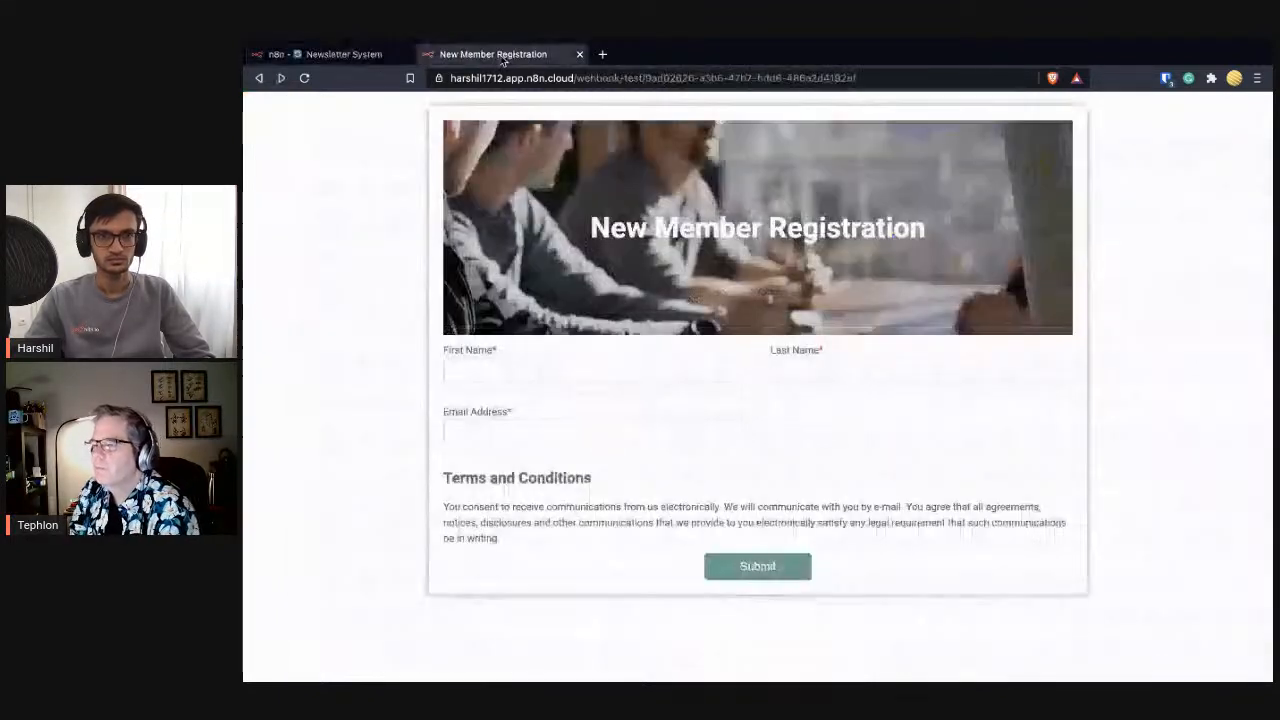
{"action": "left_click", "coordinate": [671, 366]}
{"action": "left_click", "coordinate": [663, 399]}
{"action": "left_click", "coordinate": [800, 369]}
{"action": "left_click", "coordinate": [790, 402]}
{"action": "left_click", "coordinate": [665, 431]}
{"action": "left_click", "coordinate": [648, 464]}
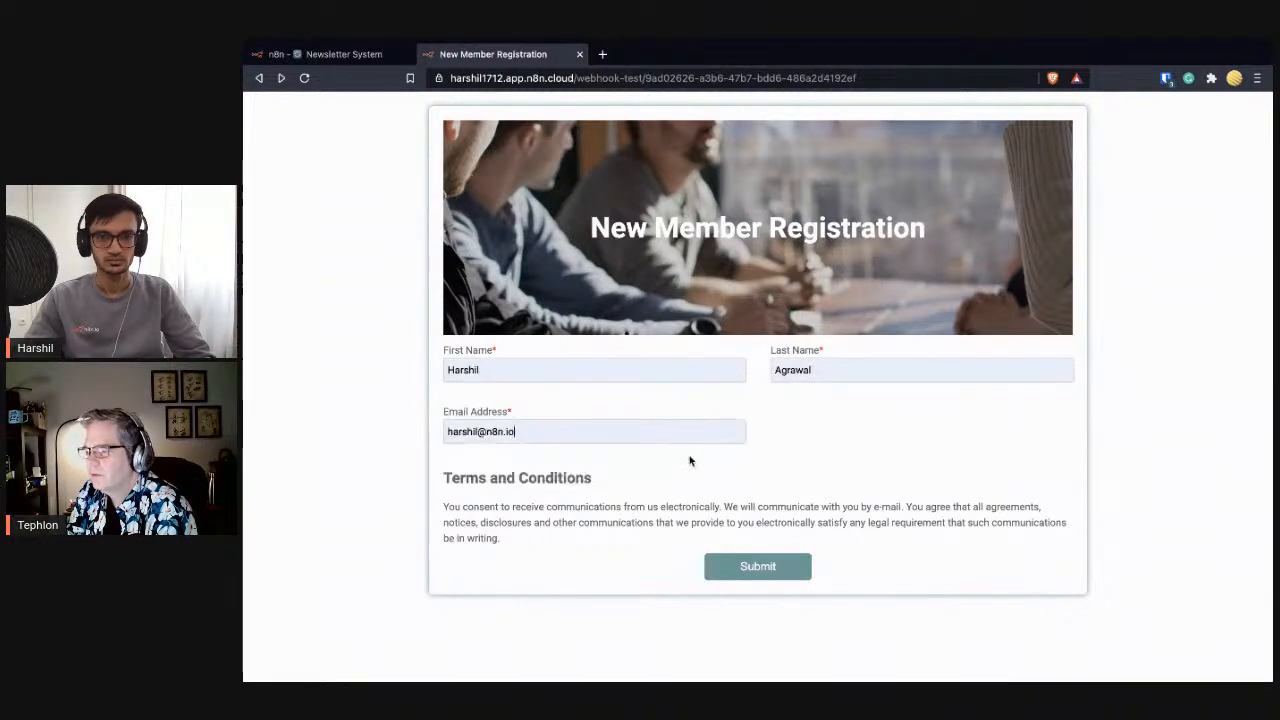
{"action": "left_click", "coordinate": [736, 568]}
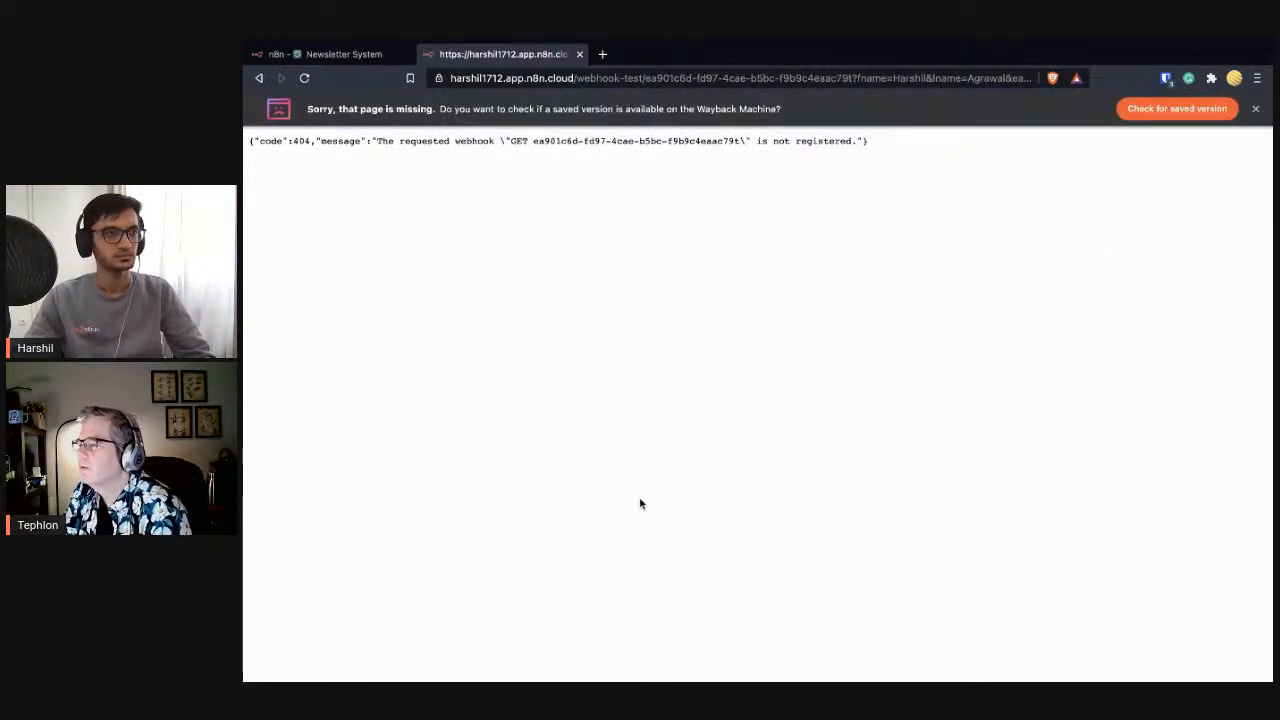
- Stop the waiting test run and open Webhook1's parameters (GET, response code 200, On Received)
{"action": "left_click", "coordinate": [337, 56]}
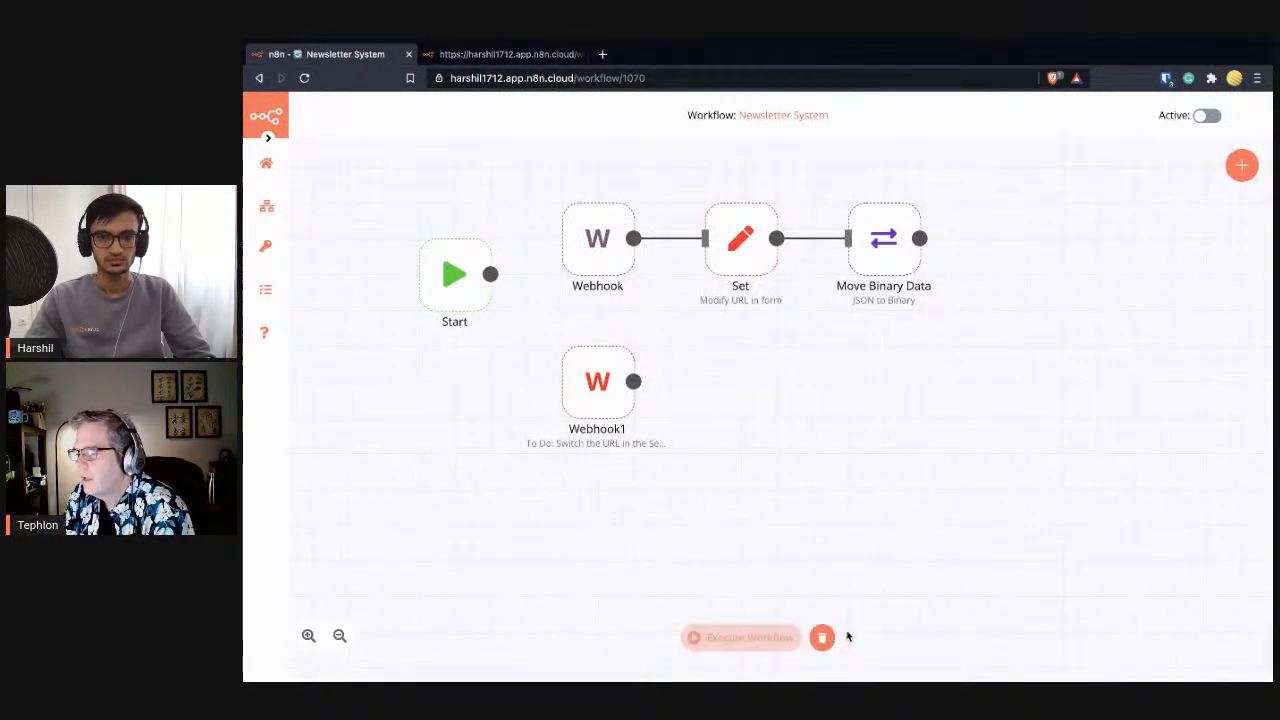
{"action": "left_click", "coordinate": [822, 637]}
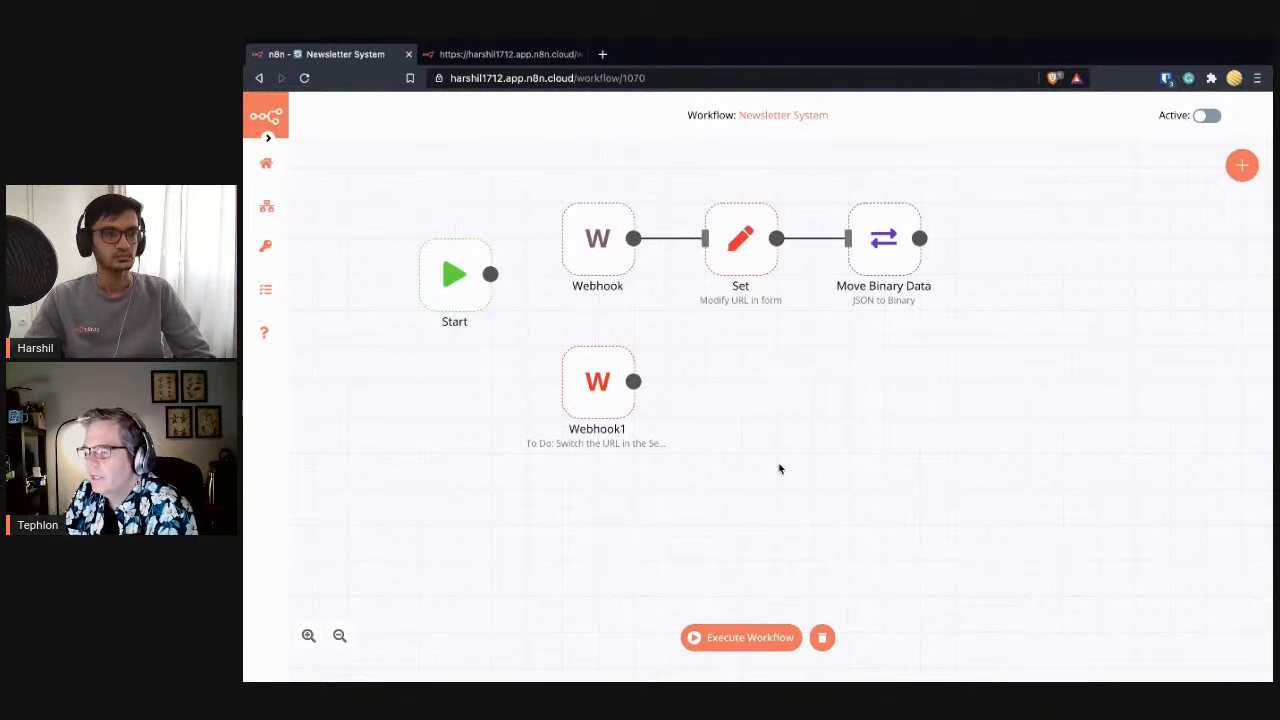
{"action": "double_click", "coordinate": [607, 400]}
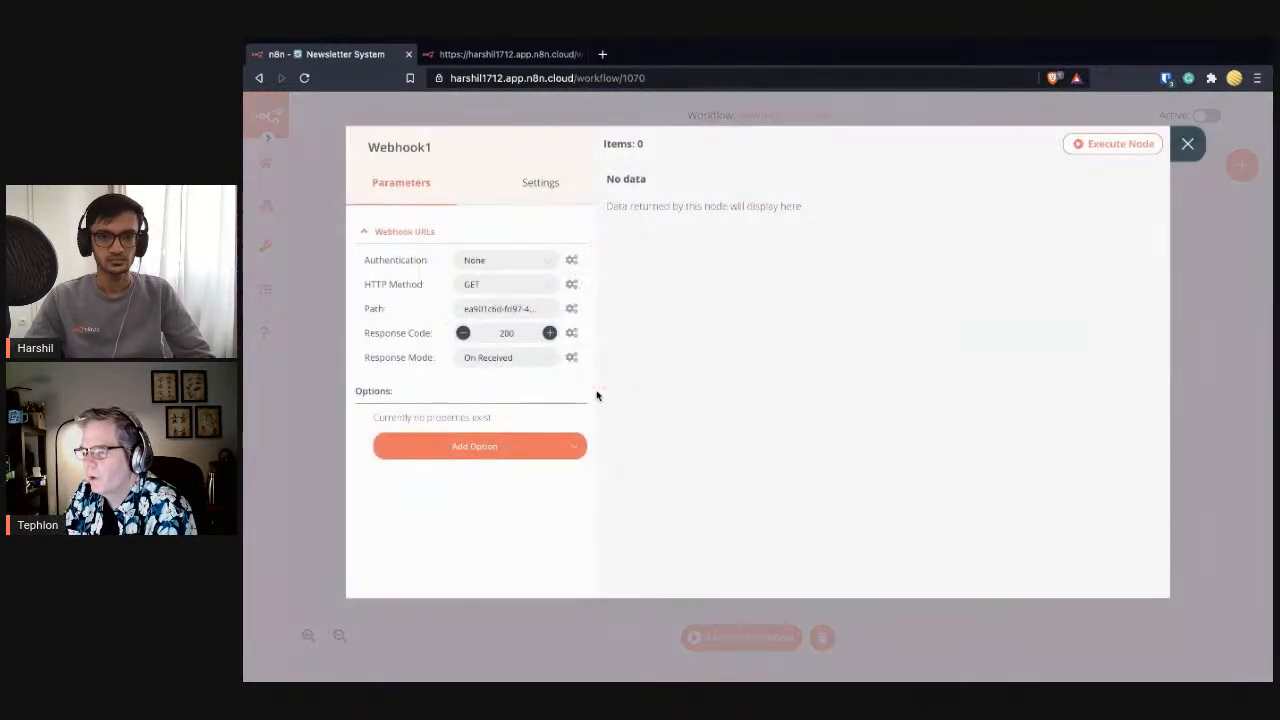
- Copy Webhook1's test URL, check it against the webhook error page, then close the node
{"action": "left_click", "coordinate": [406, 236]}
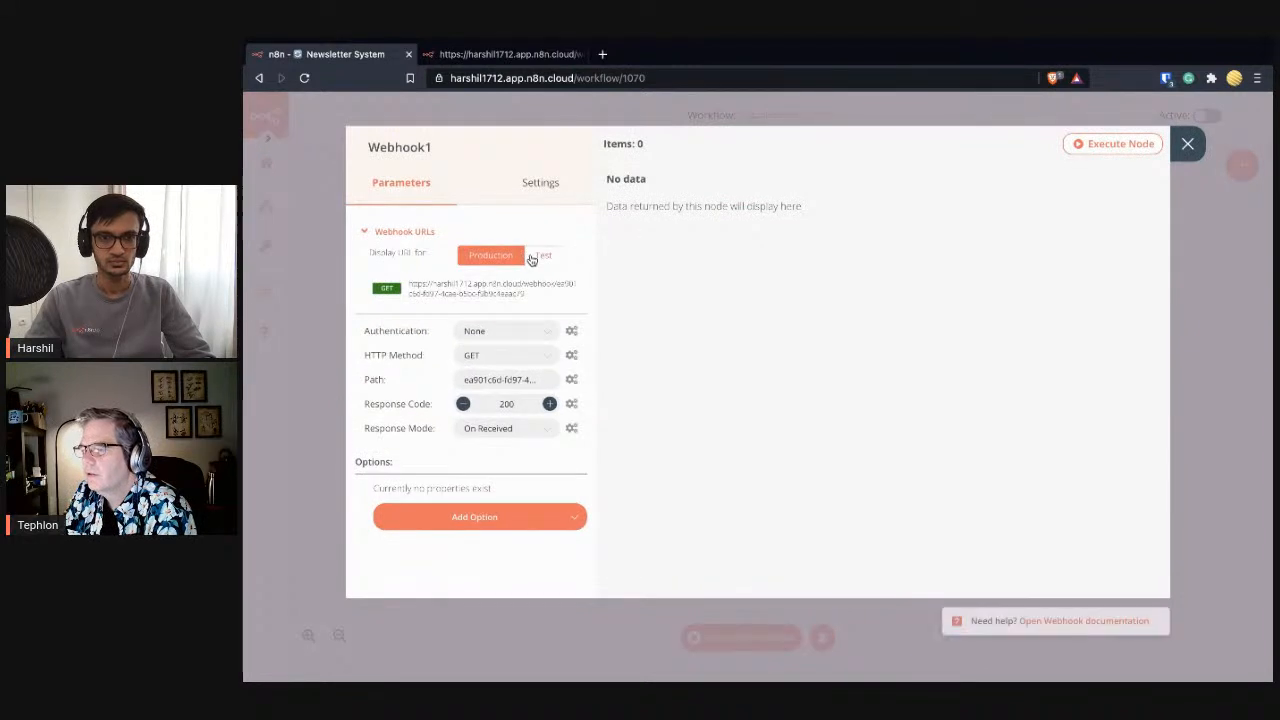
{"action": "left_click", "coordinate": [531, 258]}
{"action": "left_click", "coordinate": [531, 291]}
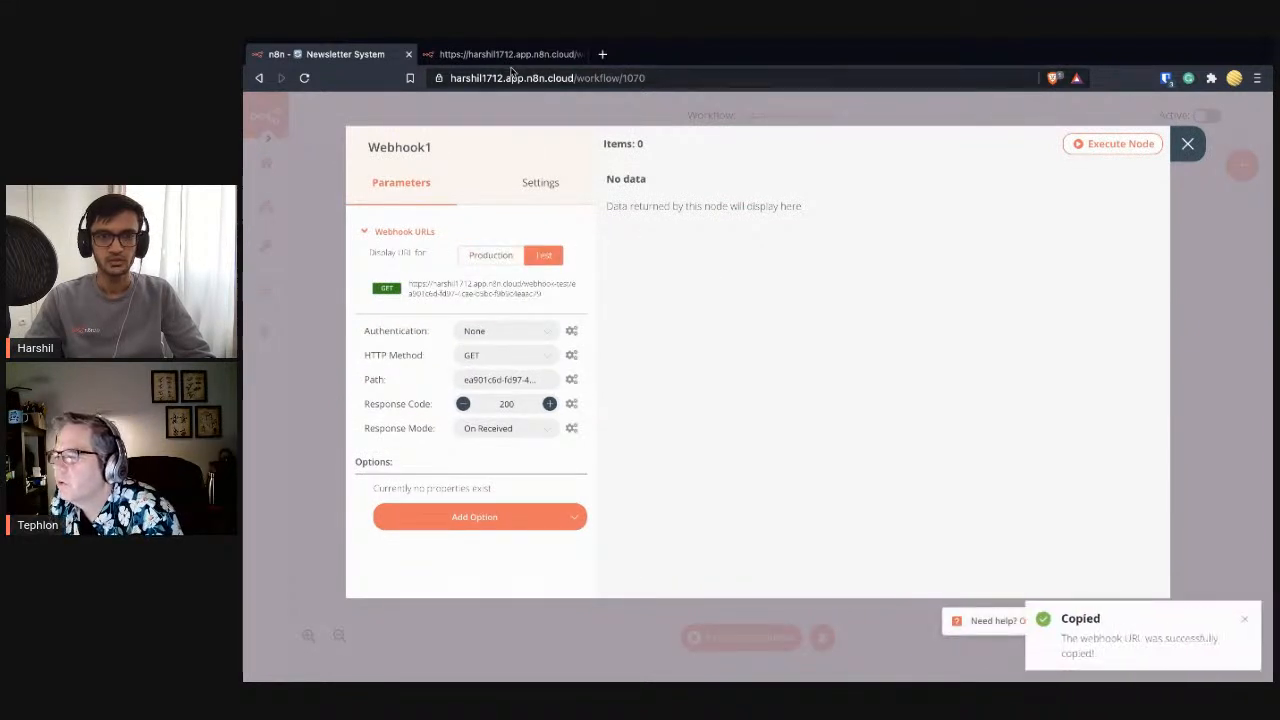
{"action": "left_click", "coordinate": [509, 60]}
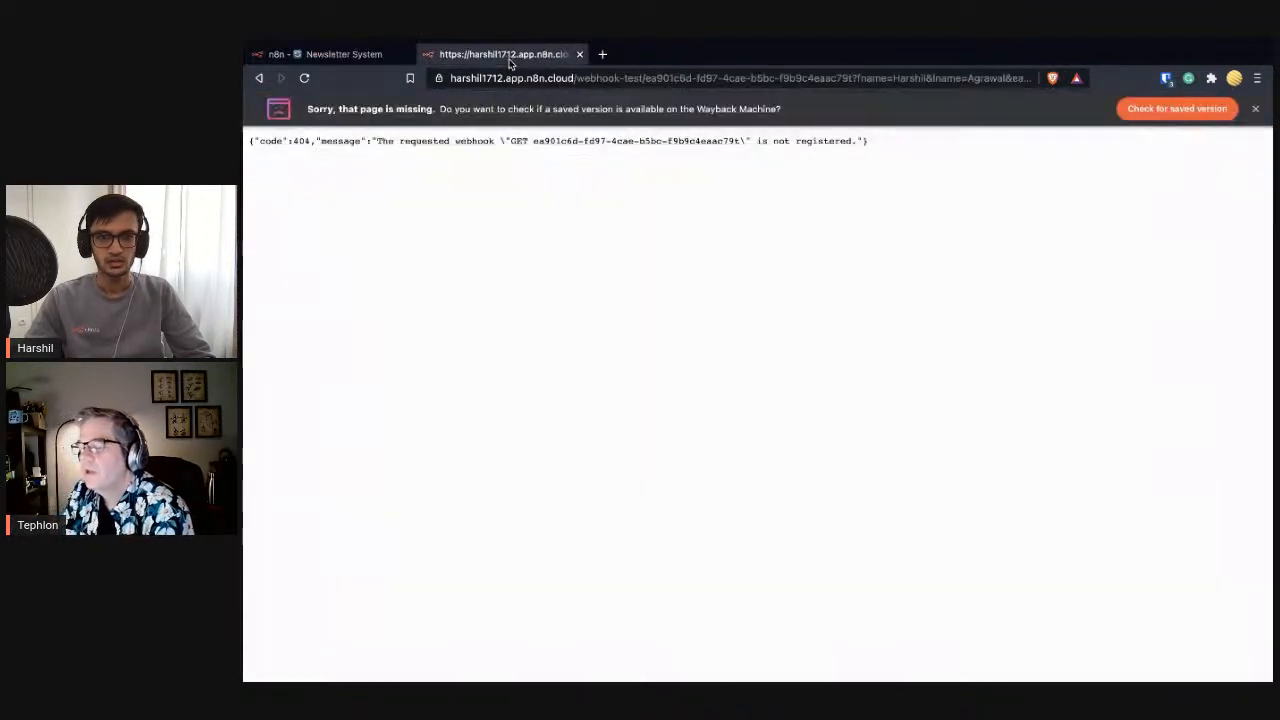
{"action": "left_click", "coordinate": [353, 54]}
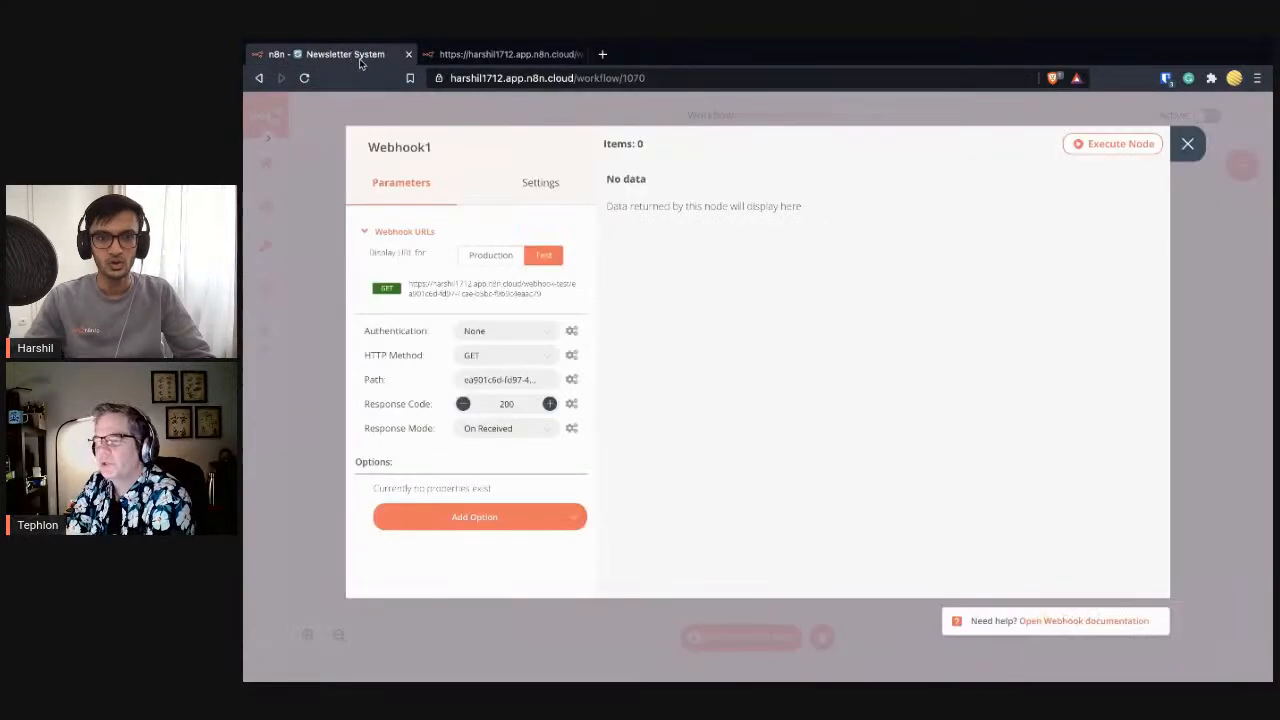
{"action": "left_click", "coordinate": [546, 292]}
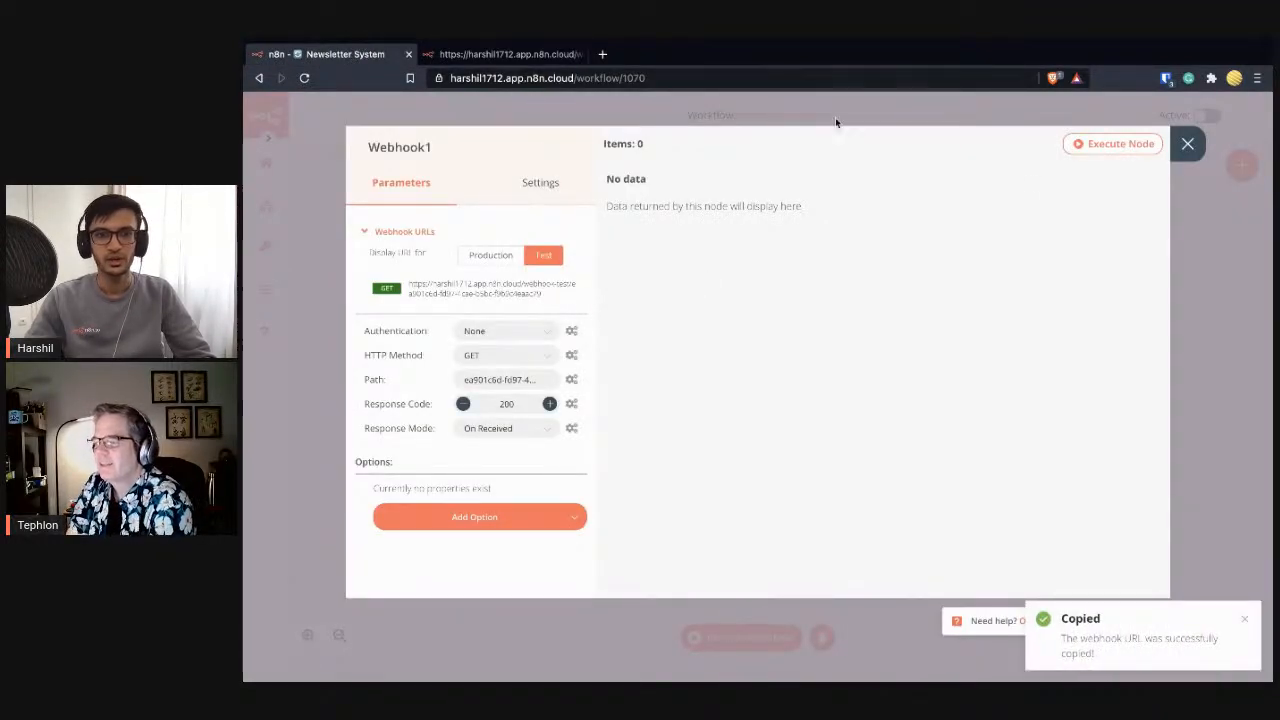
{"action": "left_click", "coordinate": [505, 54]}
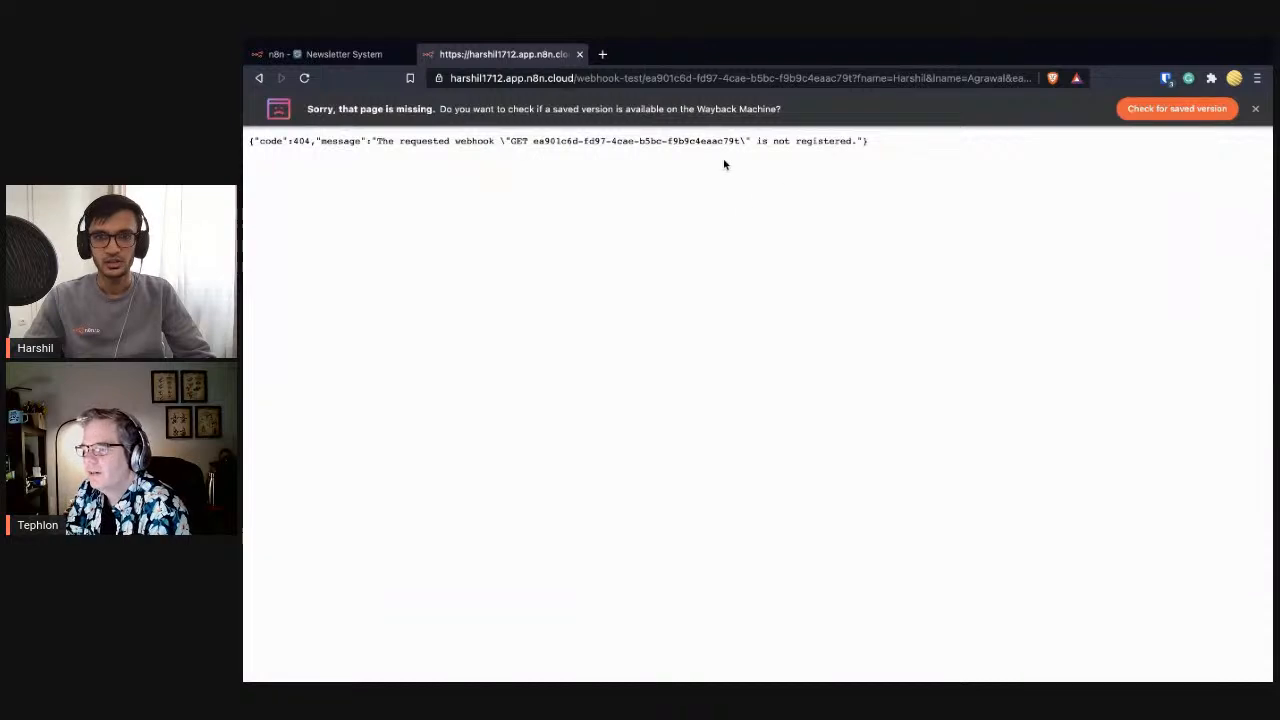
{"action": "left_click", "coordinate": [358, 57]}
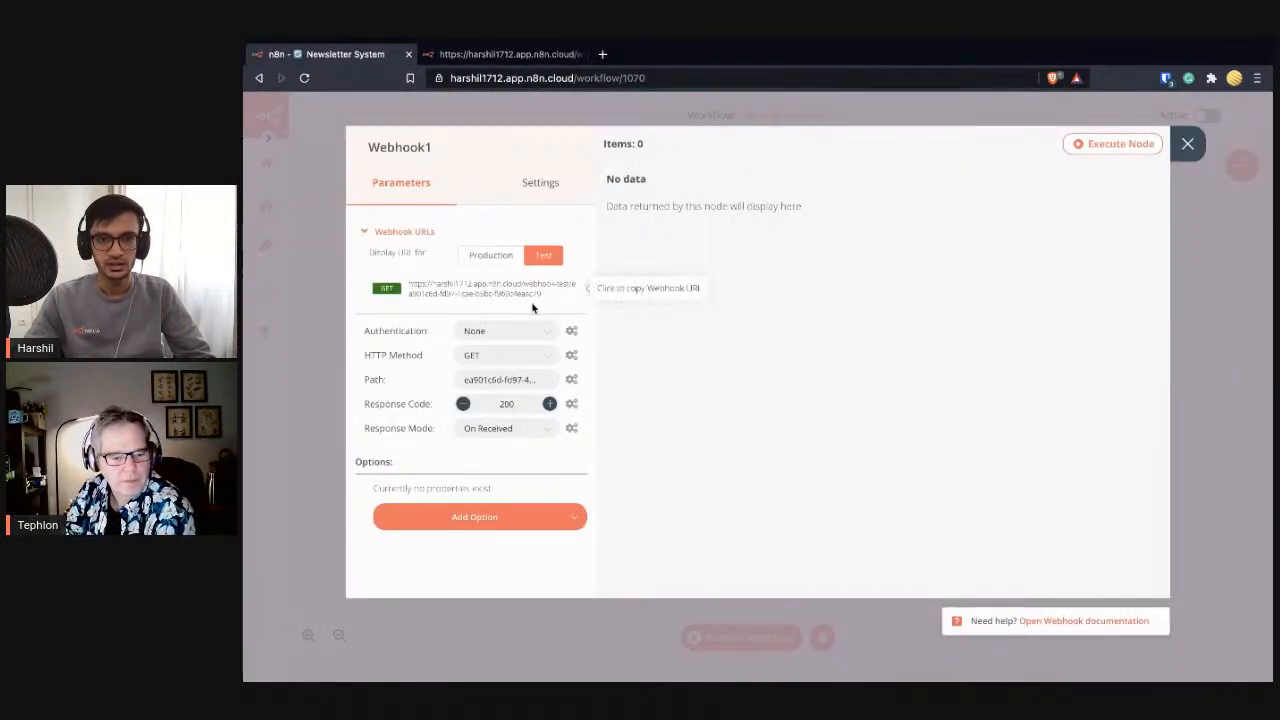
{"action": "left_click", "coordinate": [1187, 144]}
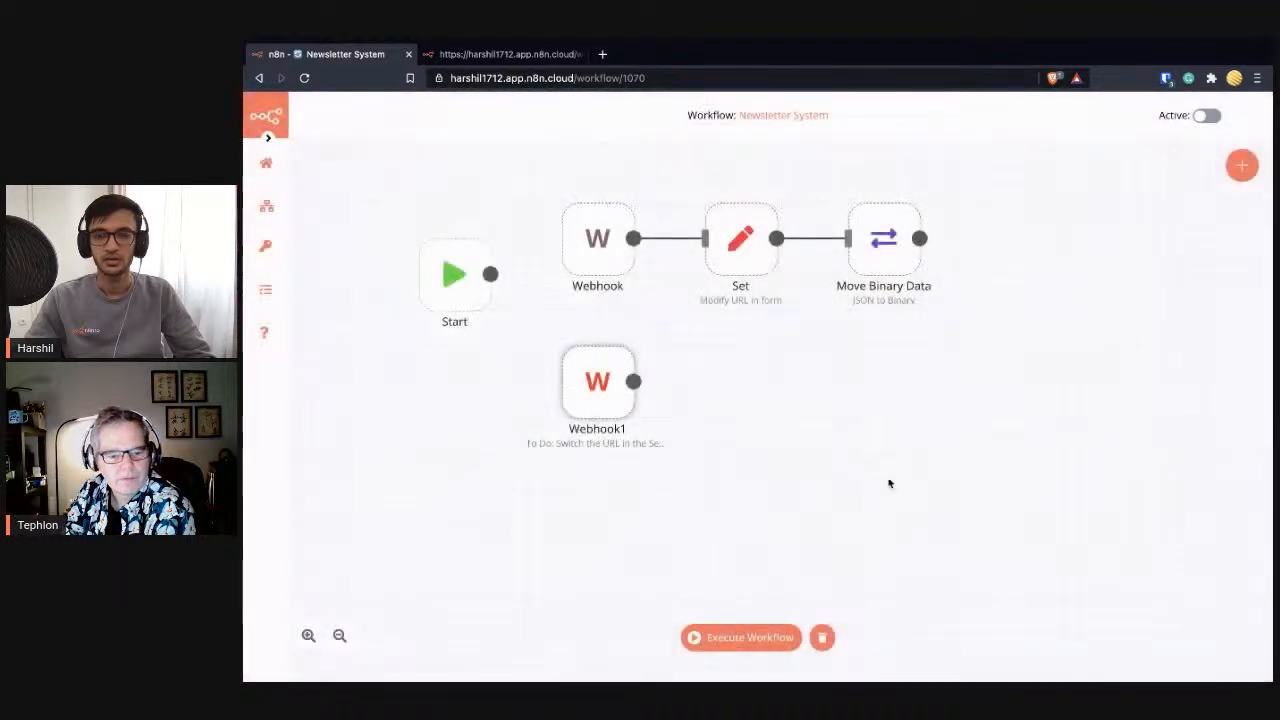
- Replace the form action URL in the Set node's HTML value with the Webhook1 test URL
{"action": "double_click", "coordinate": [746, 270]}
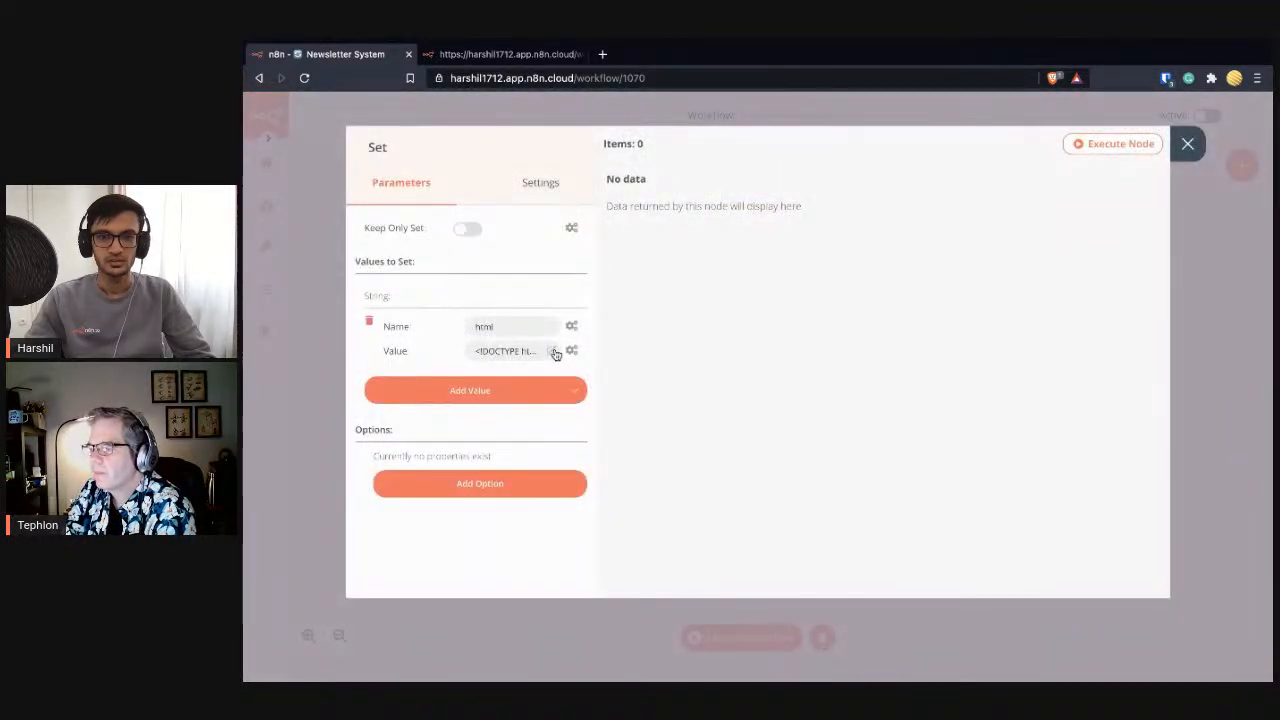
{"action": "left_click", "coordinate": [550, 350]}
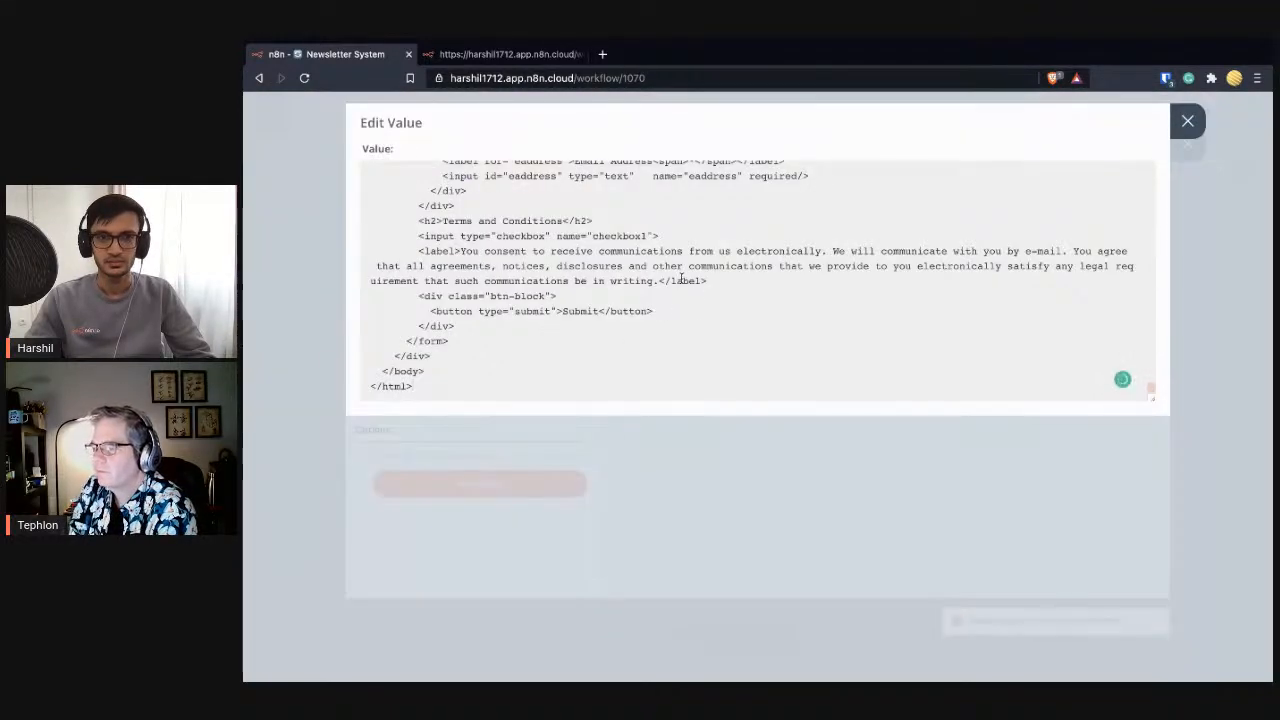
{"action": "scroll", "coordinate": [682, 286], "scroll_direction": "up", "scroll_amount": 5}
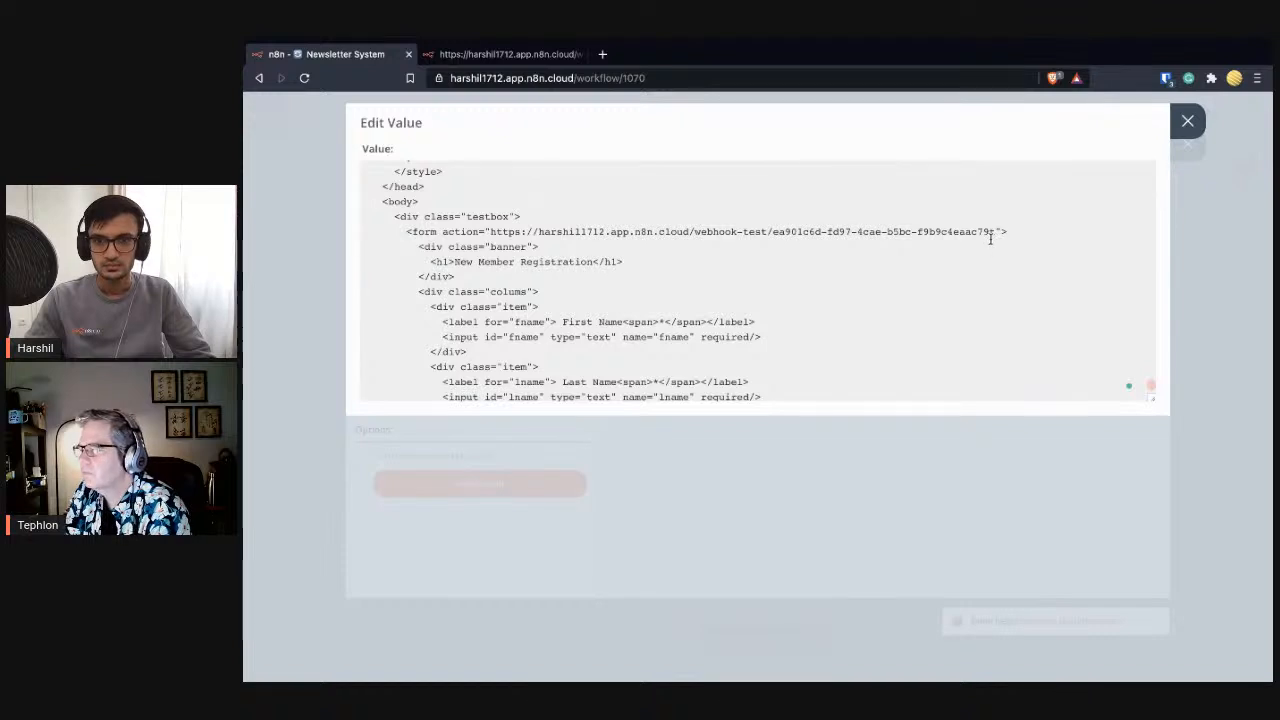
{"action": "left_click_drag", "start_coordinate": [991, 234], "coordinate": [492, 234]}
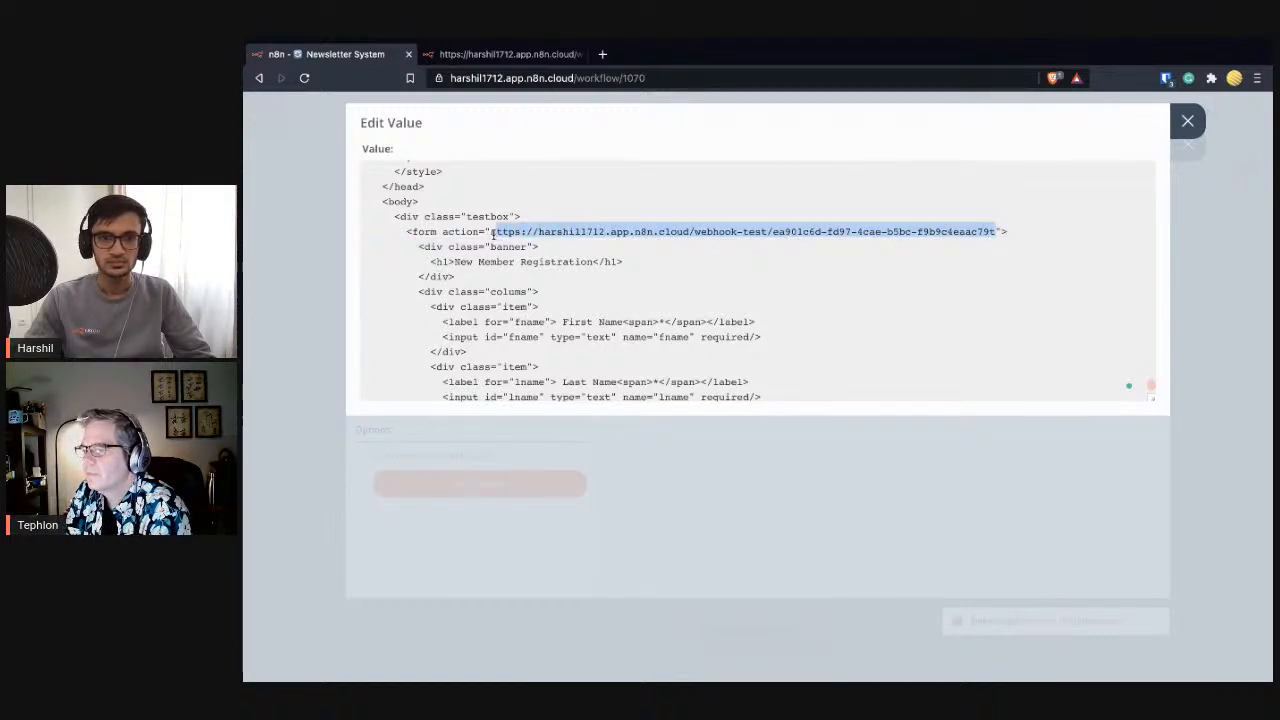
{"action": "left_click", "coordinate": [628, 279]}
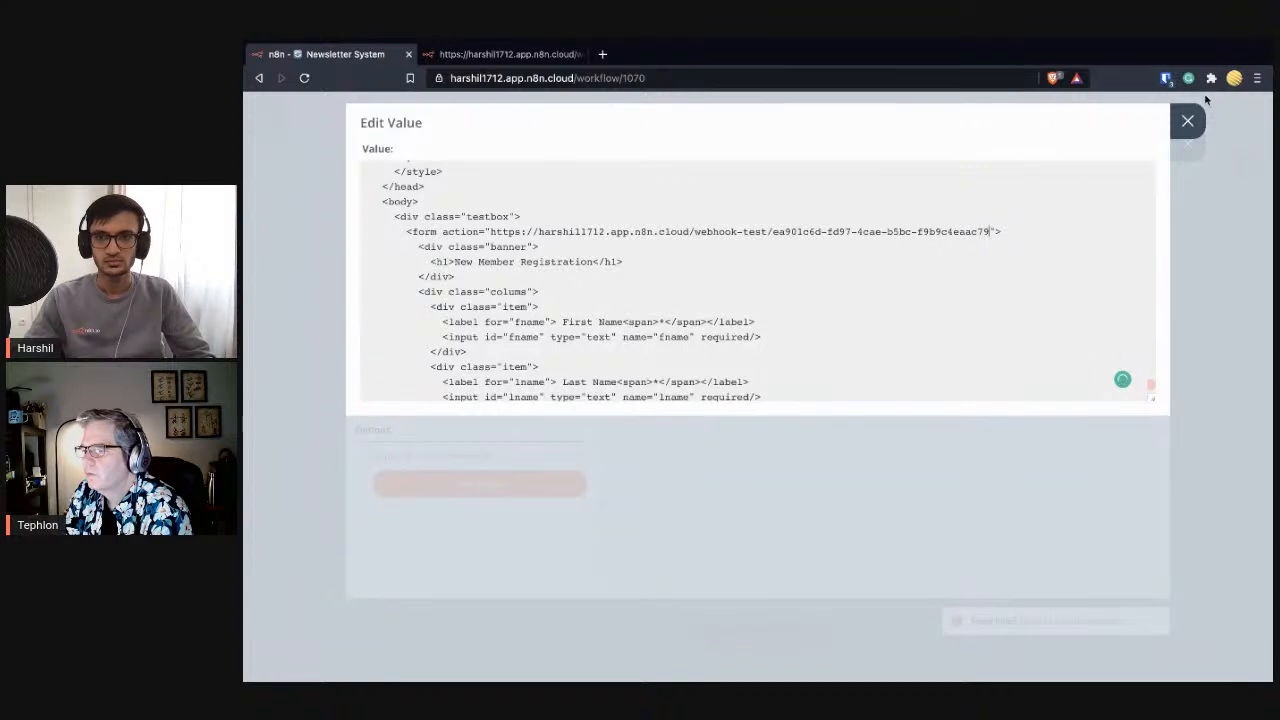
{"action": "left_click", "coordinate": [1187, 121]}
{"action": "left_click", "coordinate": [1186, 141]}
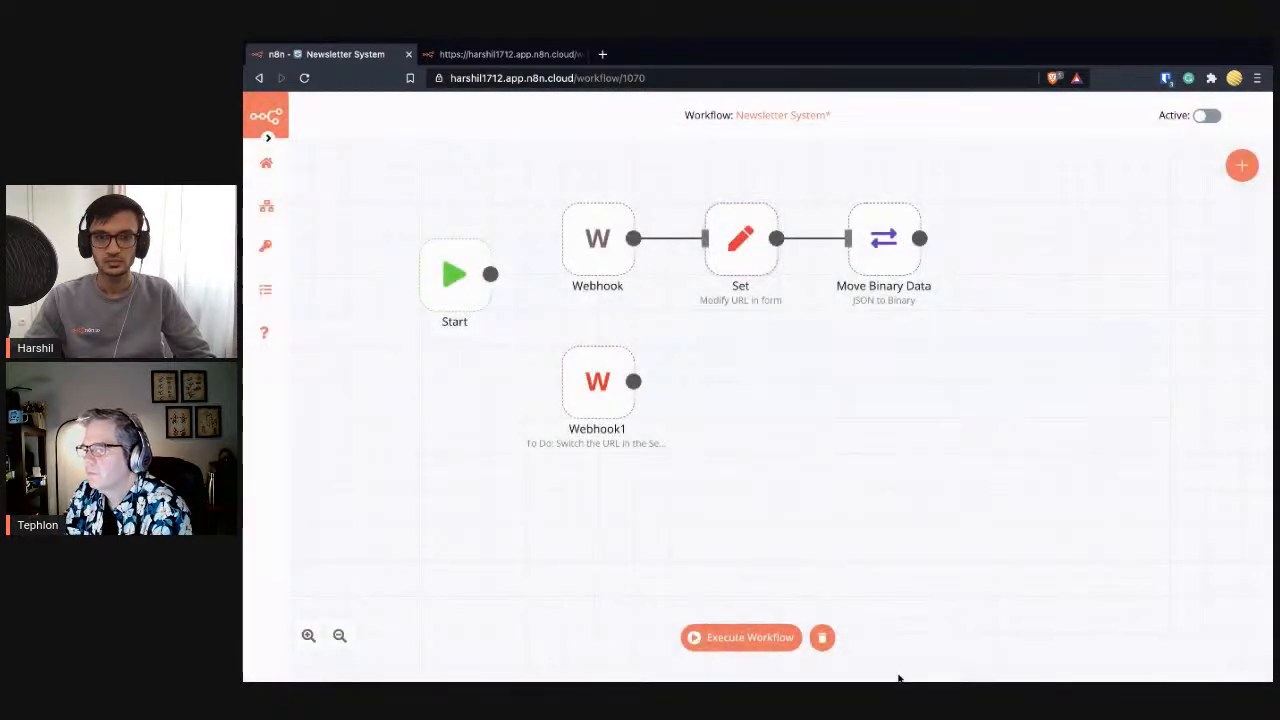
- Reset the registration form and start the workflow waiting for a webhook call
{"action": "left_click", "coordinate": [759, 638]}
{"action": "left_click", "coordinate": [512, 54]}
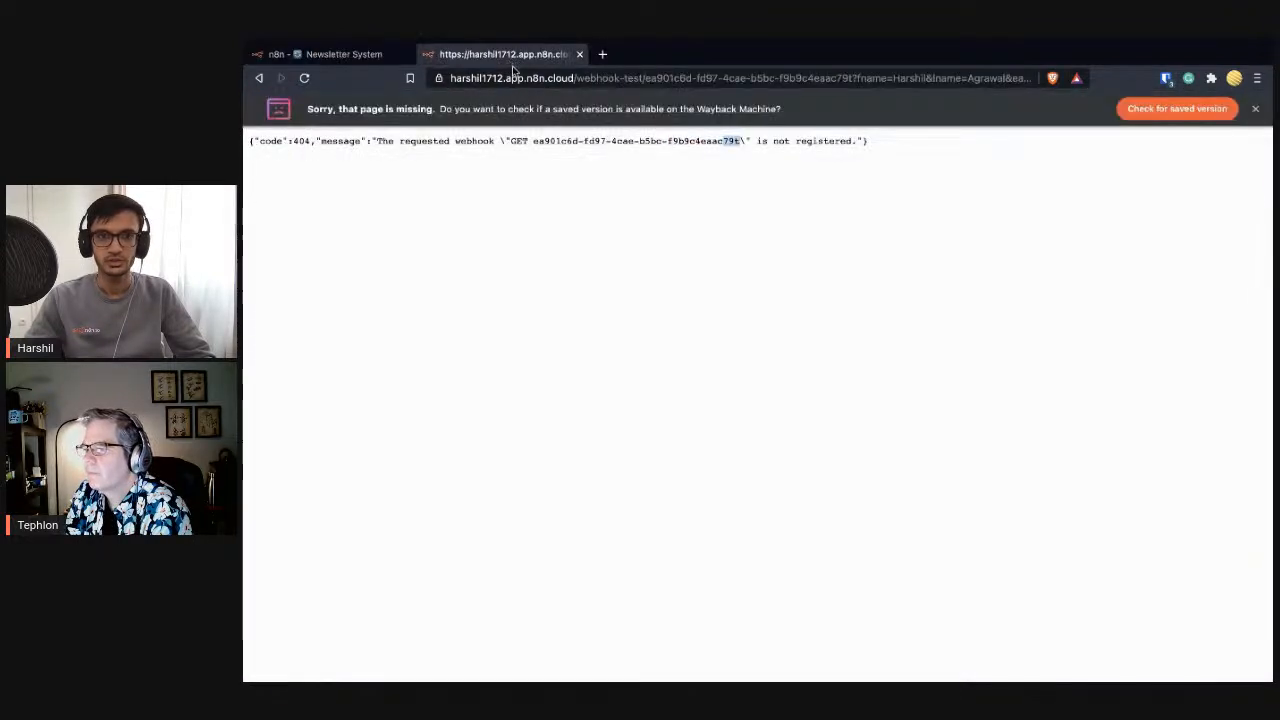
{"action": "left_click", "coordinate": [259, 78]}
{"action": "left_click", "coordinate": [305, 78]}
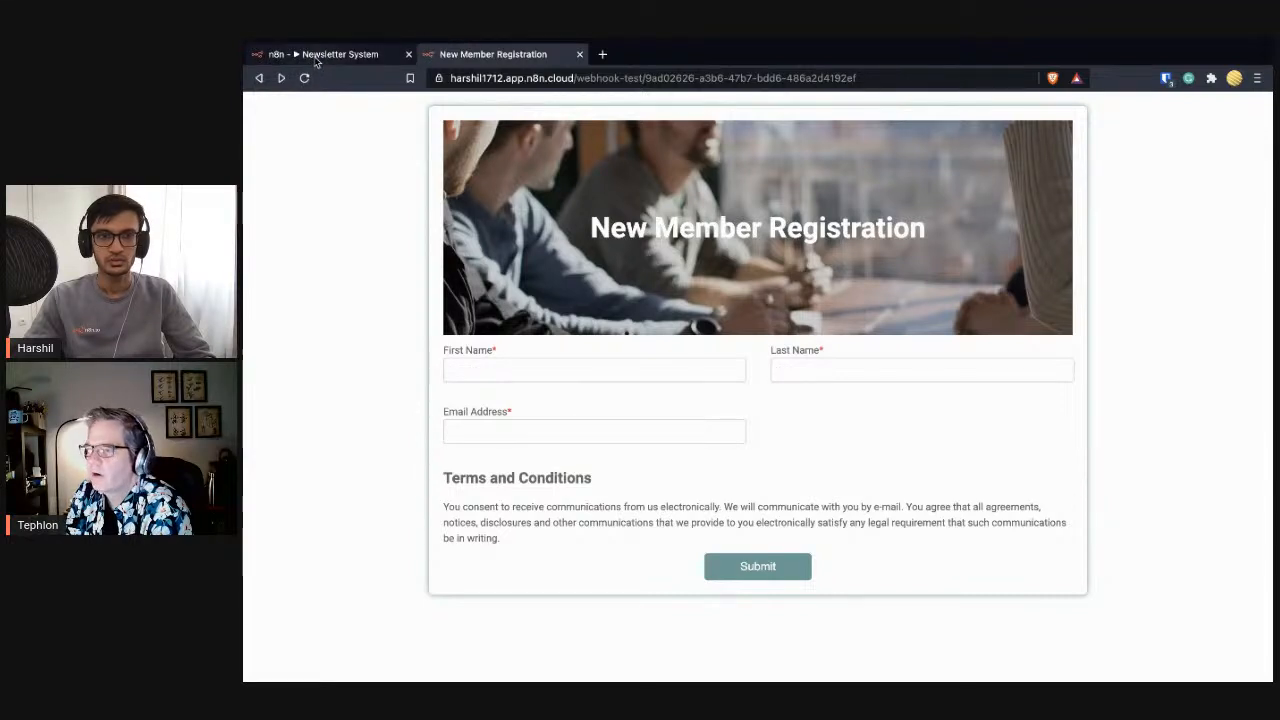
{"action": "left_click", "coordinate": [314, 56]}
{"action": "left_click", "coordinate": [750, 638]}
{"action": "left_click", "coordinate": [492, 54]}
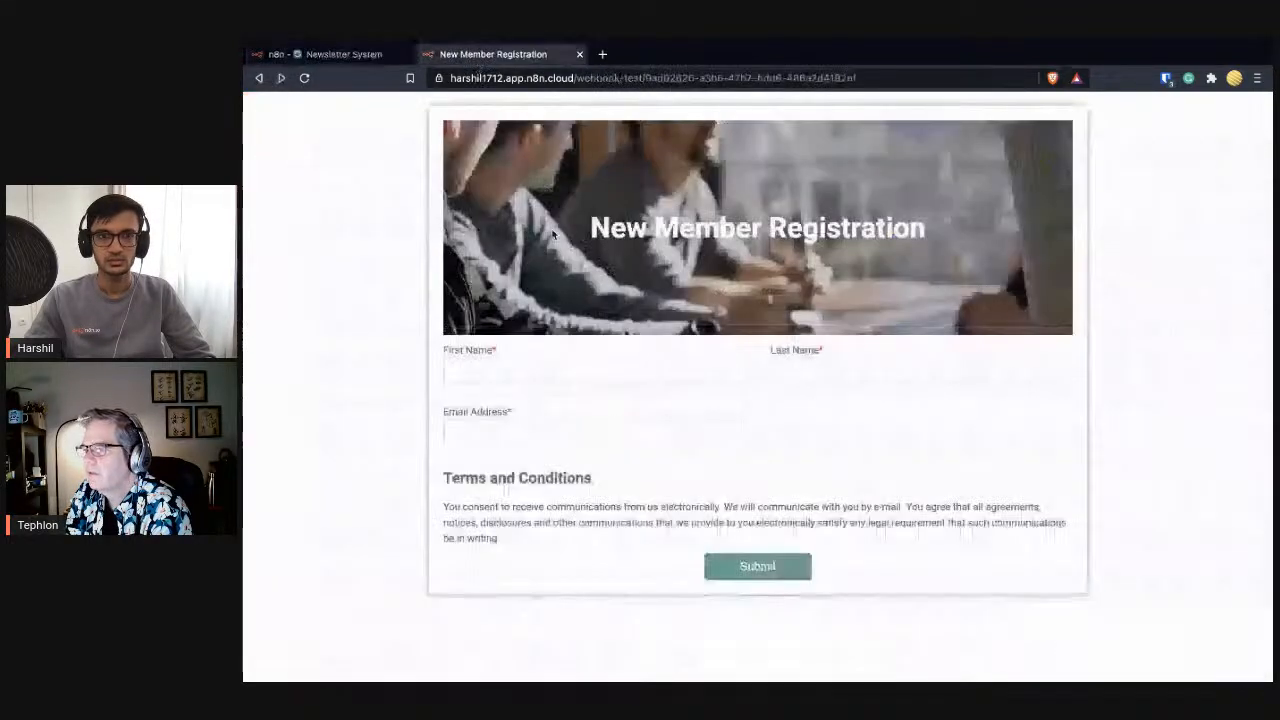
- Autofill and submit the registration form, confirming the 'Workflow got started.' reply
{"action": "left_click", "coordinate": [537, 380]}
{"action": "left_click", "coordinate": [540, 396]}
{"action": "left_click", "coordinate": [808, 371]}
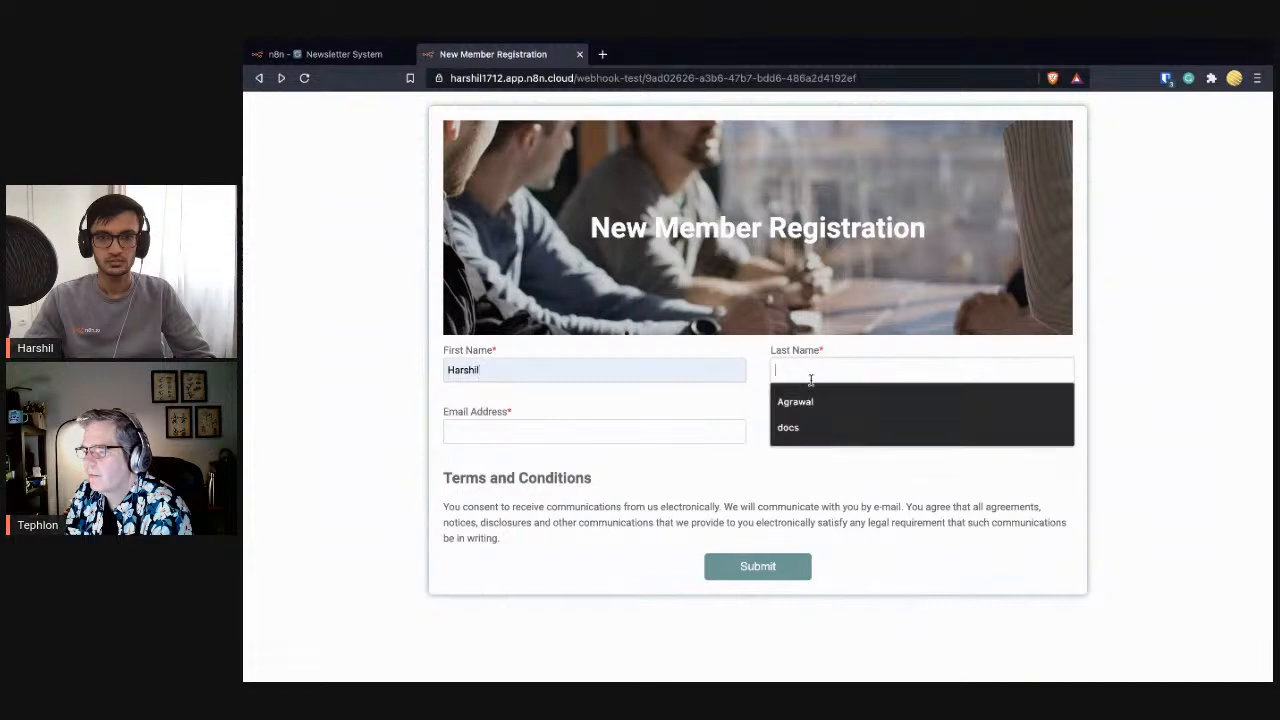
{"action": "left_click", "coordinate": [790, 400]}
{"action": "left_click", "coordinate": [654, 430]}
{"action": "left_click", "coordinate": [645, 458]}
{"action": "left_click", "coordinate": [776, 565]}
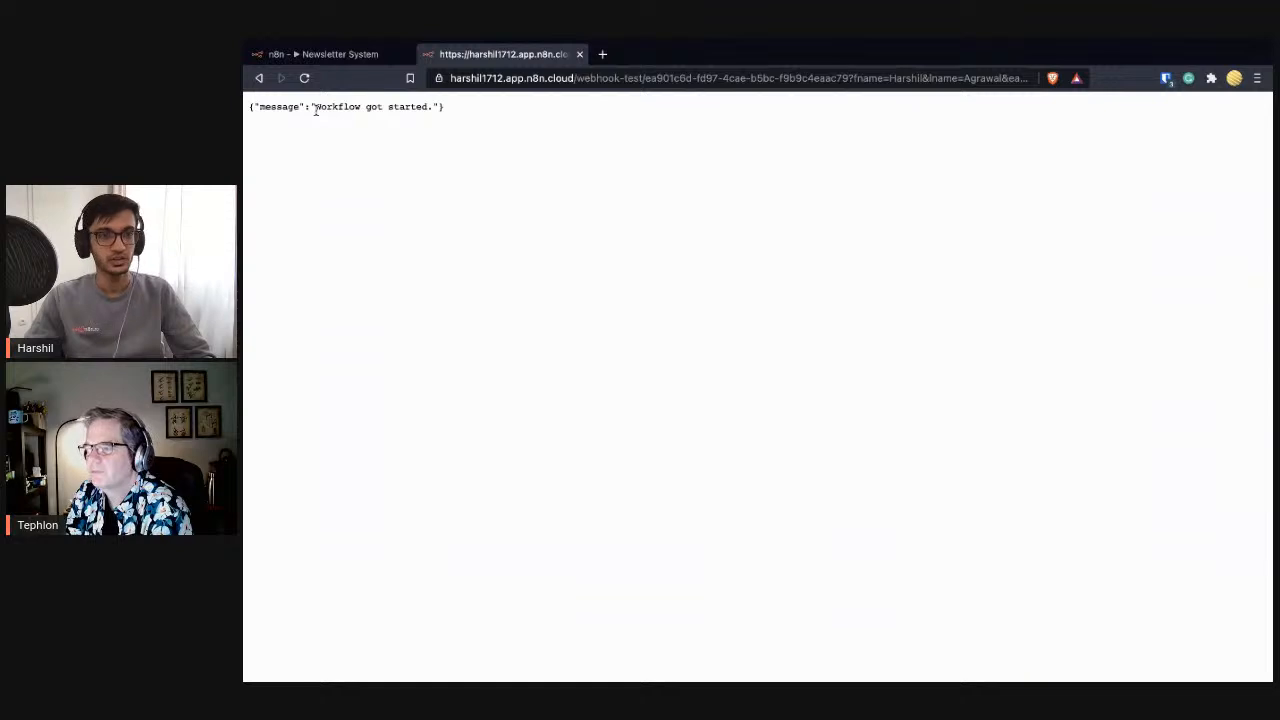
{"action": "left_click_drag", "start_coordinate": [340, 110], "coordinate": [427, 110]}
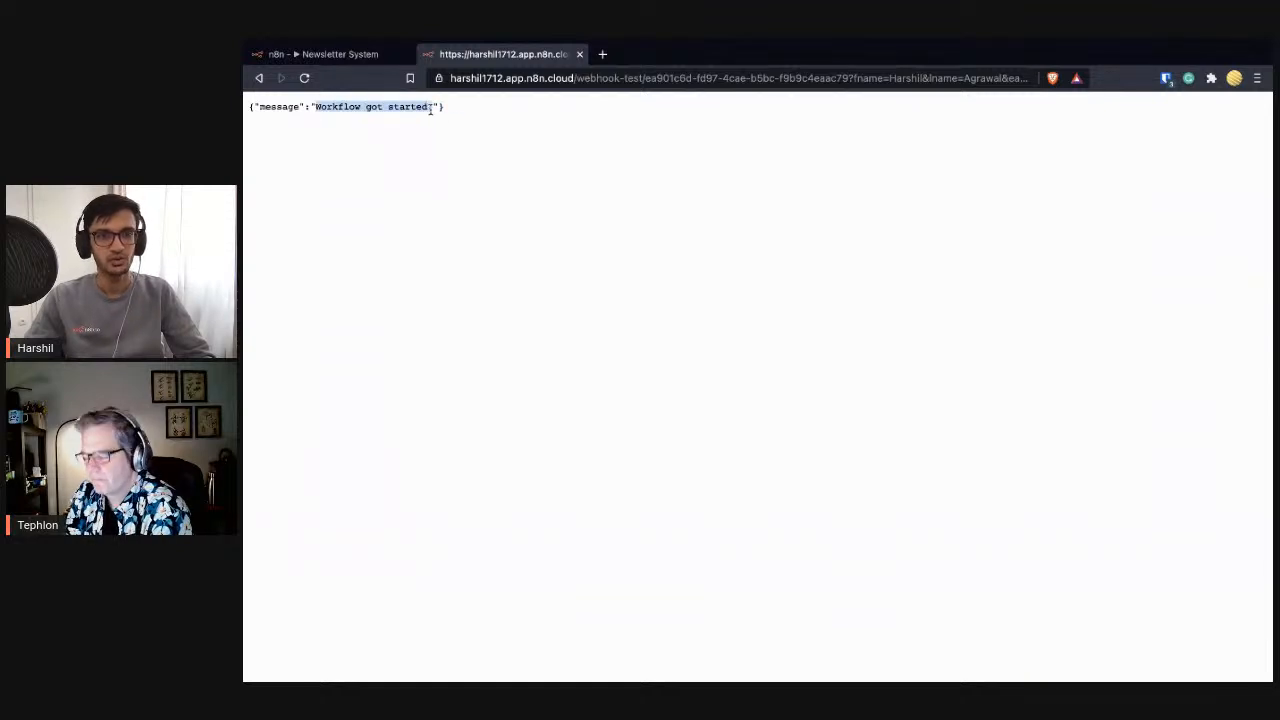
- View Webhook1's output as JSON and check the fname, lname and eaddress query fields
{"action": "left_click", "coordinate": [337, 54]}
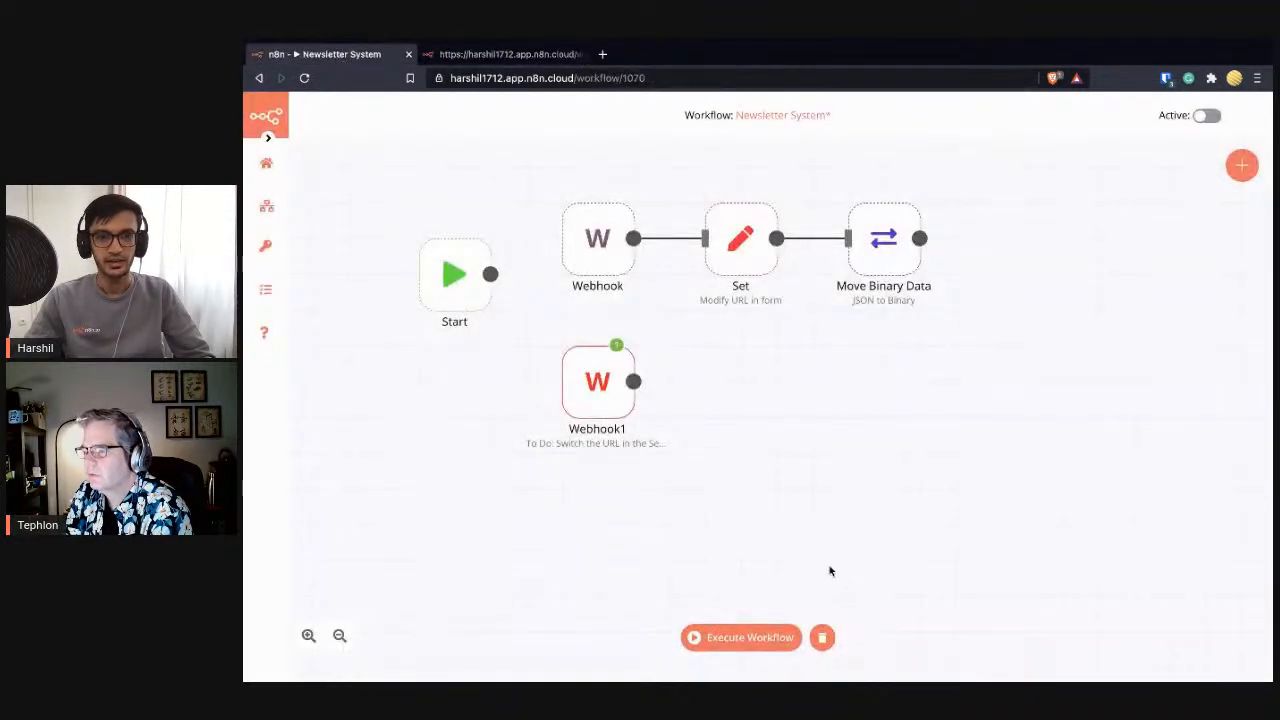
{"action": "double_click", "coordinate": [590, 410]}
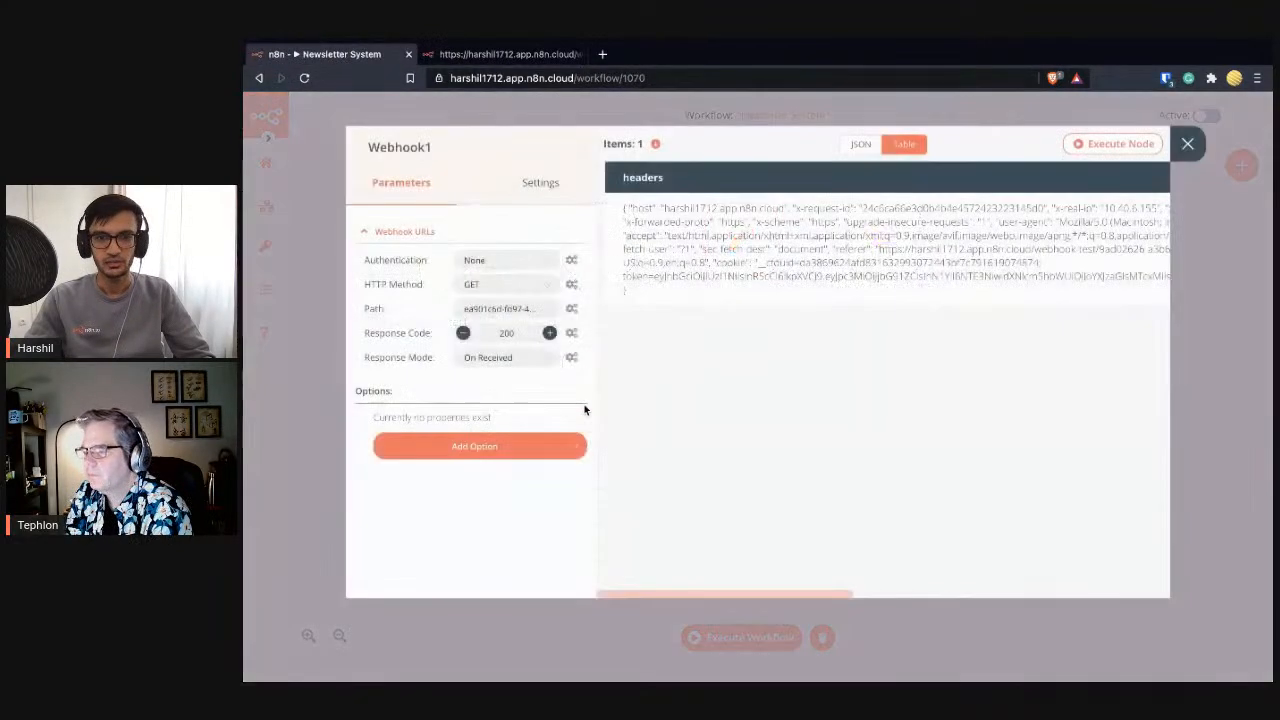
{"action": "left_click", "coordinate": [857, 143]}
{"action": "scroll", "coordinate": [855, 376], "scroll_direction": "down", "scroll_amount": 3}
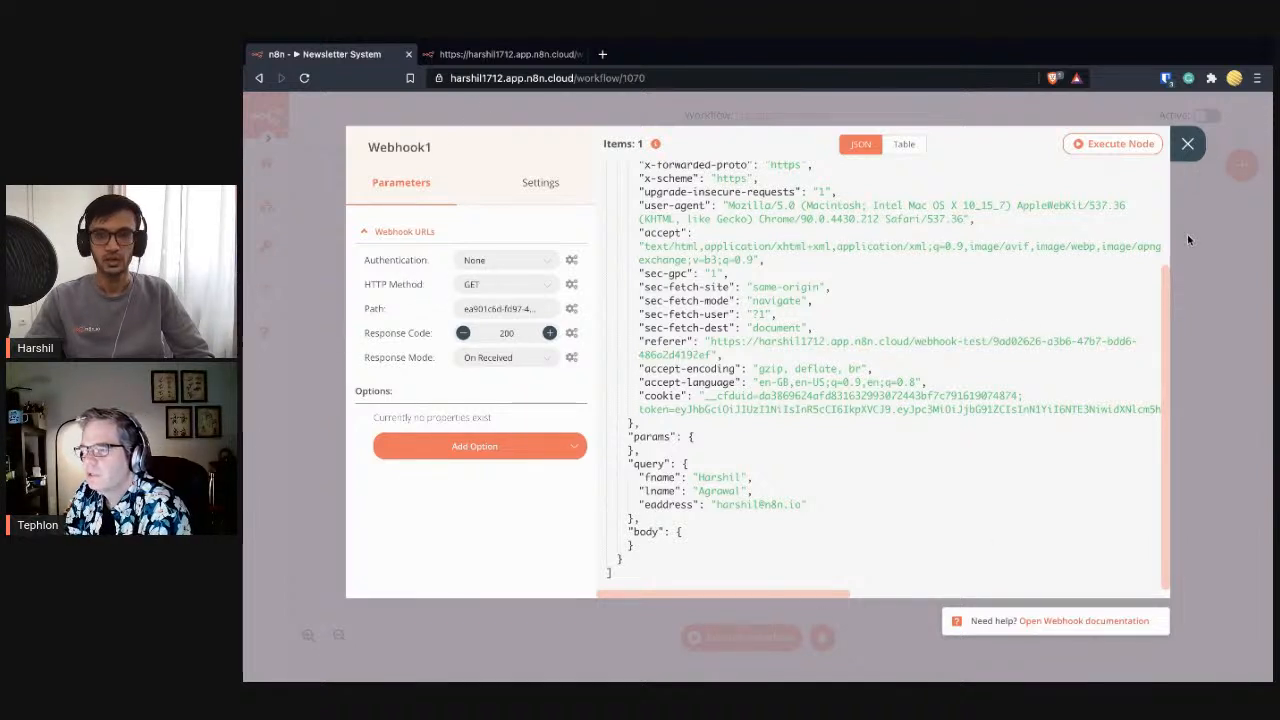
{"action": "left_click", "coordinate": [1187, 143]}
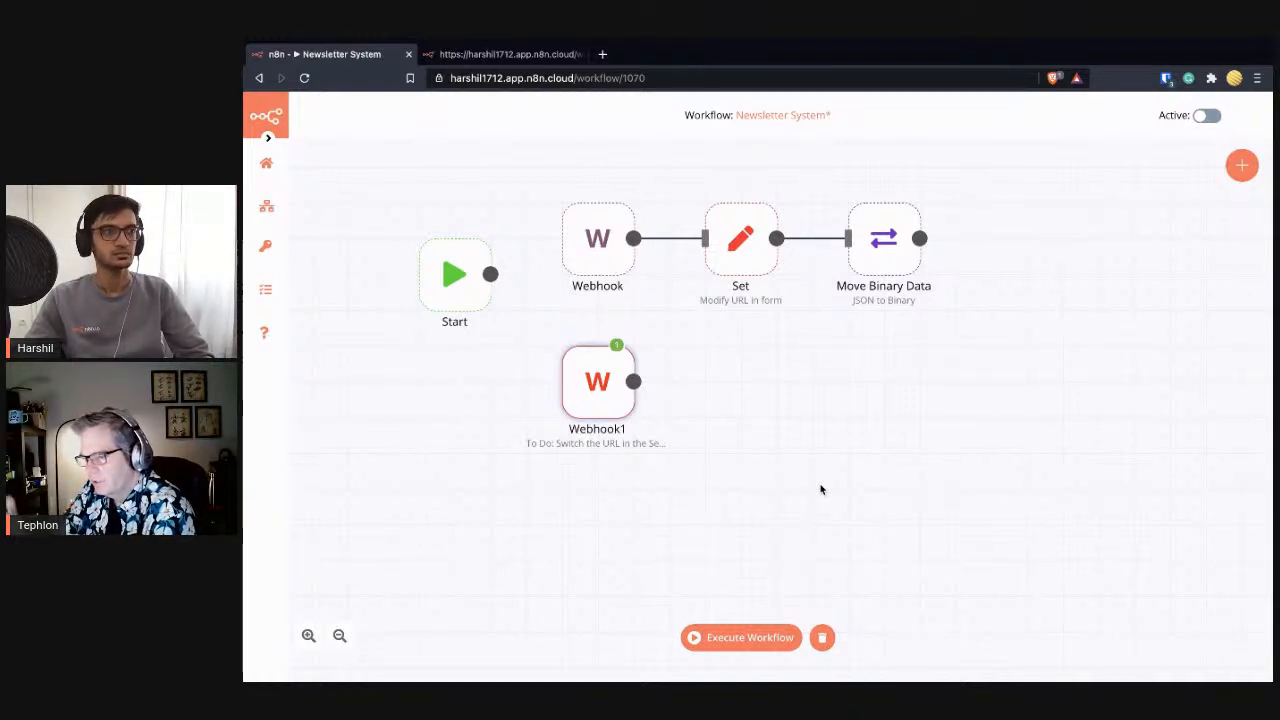
- Compare Webhook1's received data with the query string in the submitted form URL
{"action": "double_click", "coordinate": [610, 409]}
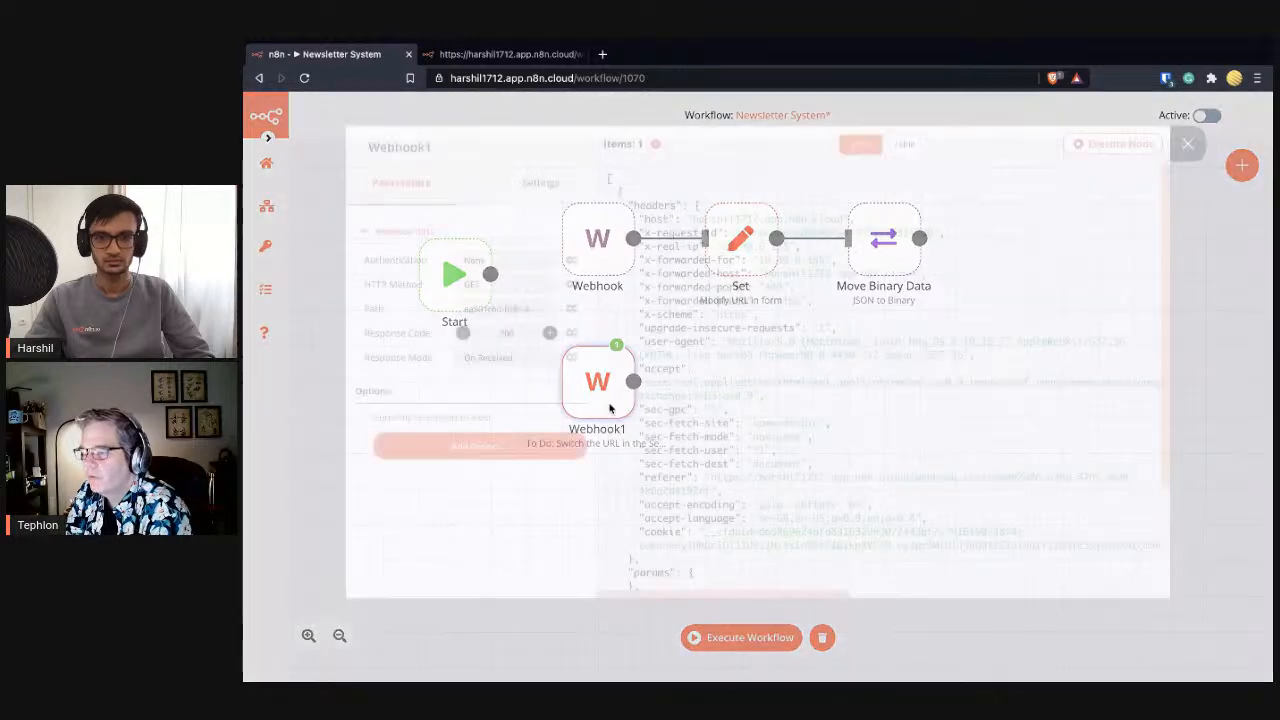
{"action": "scroll", "coordinate": [778, 450], "scroll_direction": "down", "scroll_amount": 5}
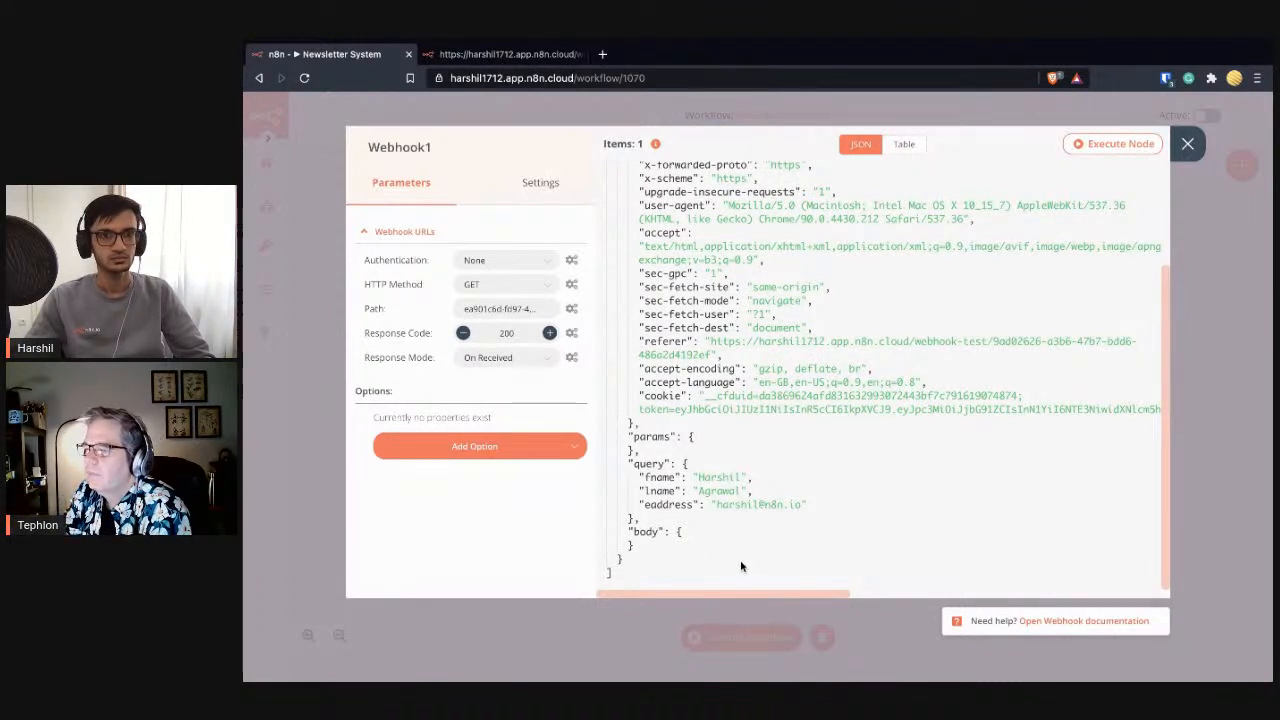
{"action": "left_click", "coordinate": [515, 55]}
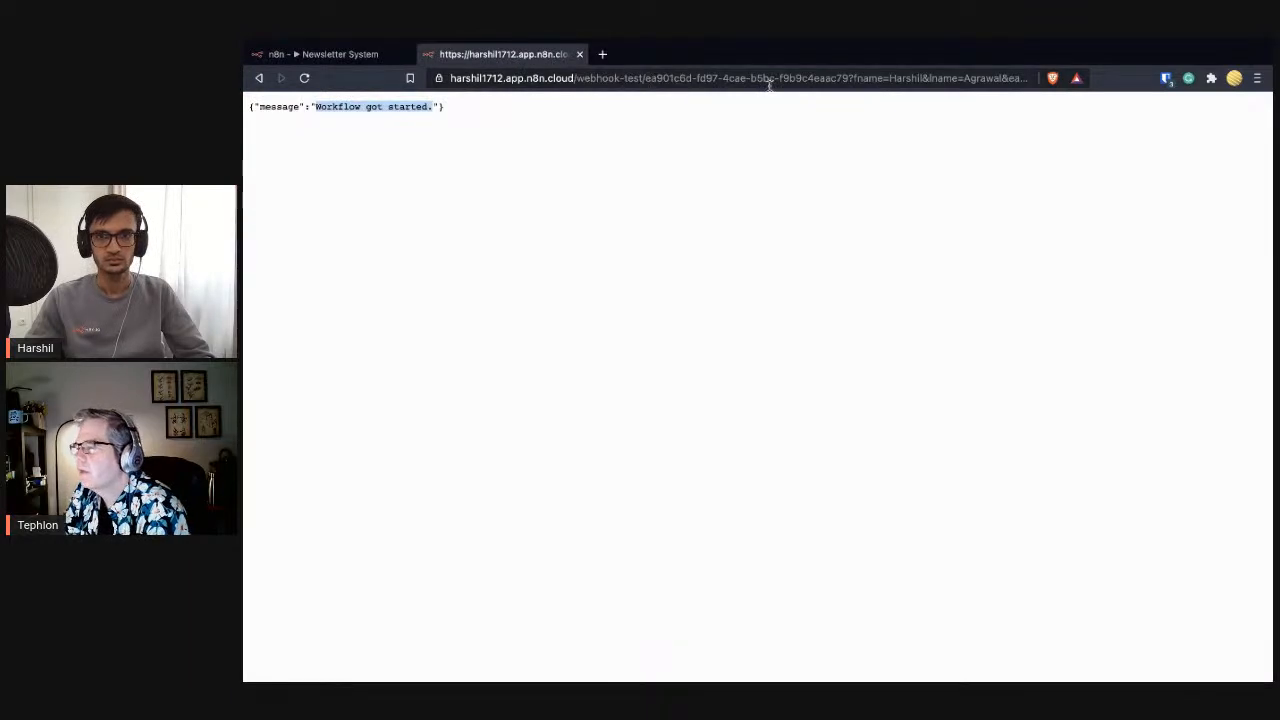
{"action": "left_click_drag", "start_coordinate": [850, 80], "coordinate": [1020, 88]}
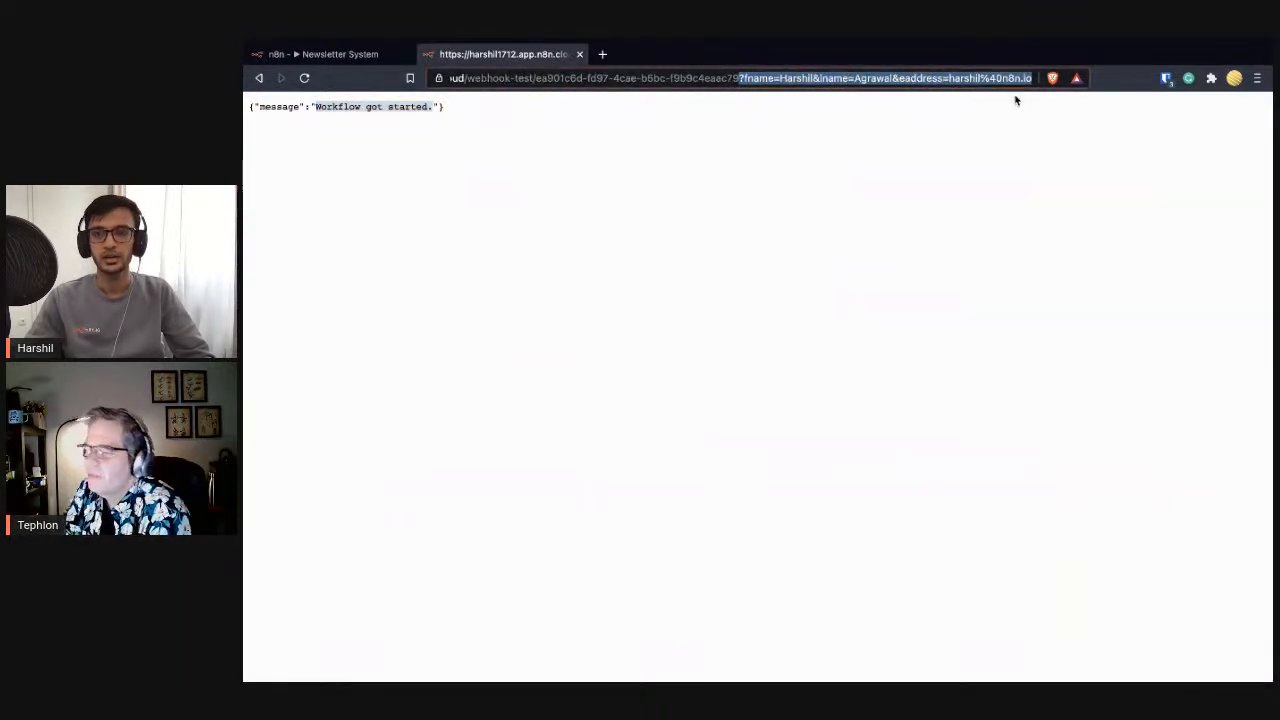
{"action": "left_click", "coordinate": [987, 148]}
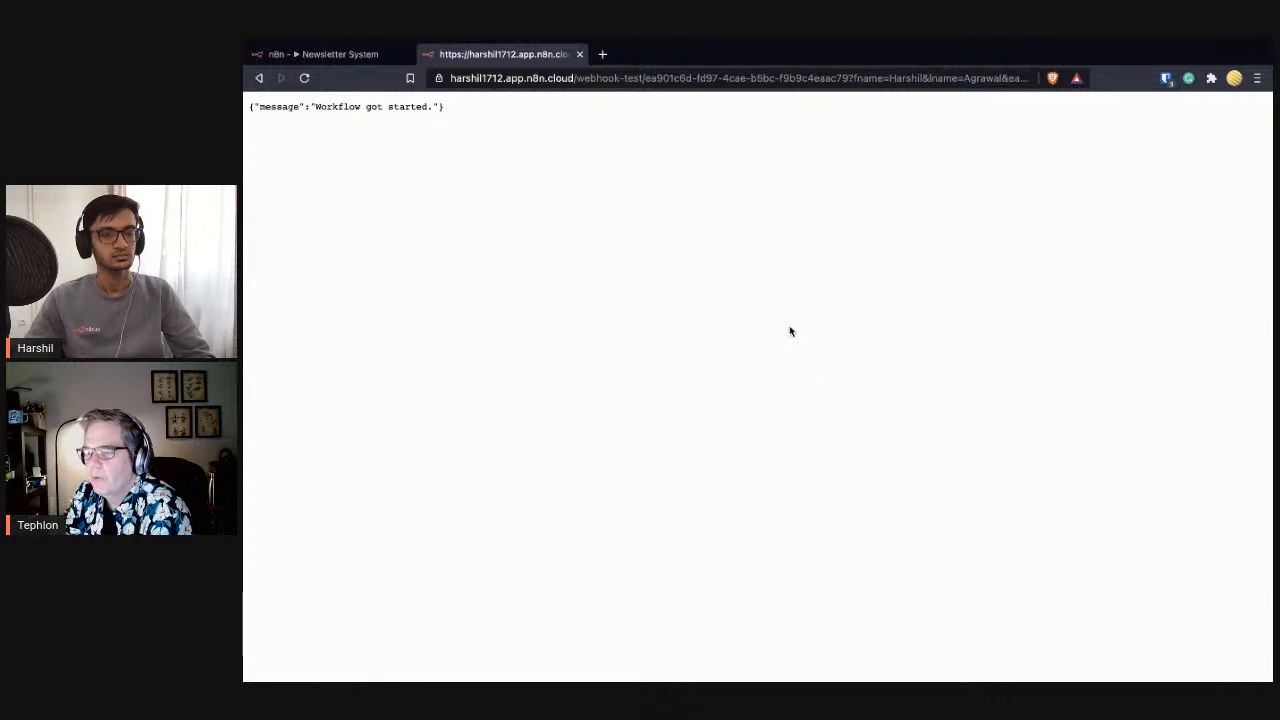
- Close Webhook1 and save the Newsletter System workflow with Ctrl+S
{"action": "left_click", "coordinate": [358, 60]}
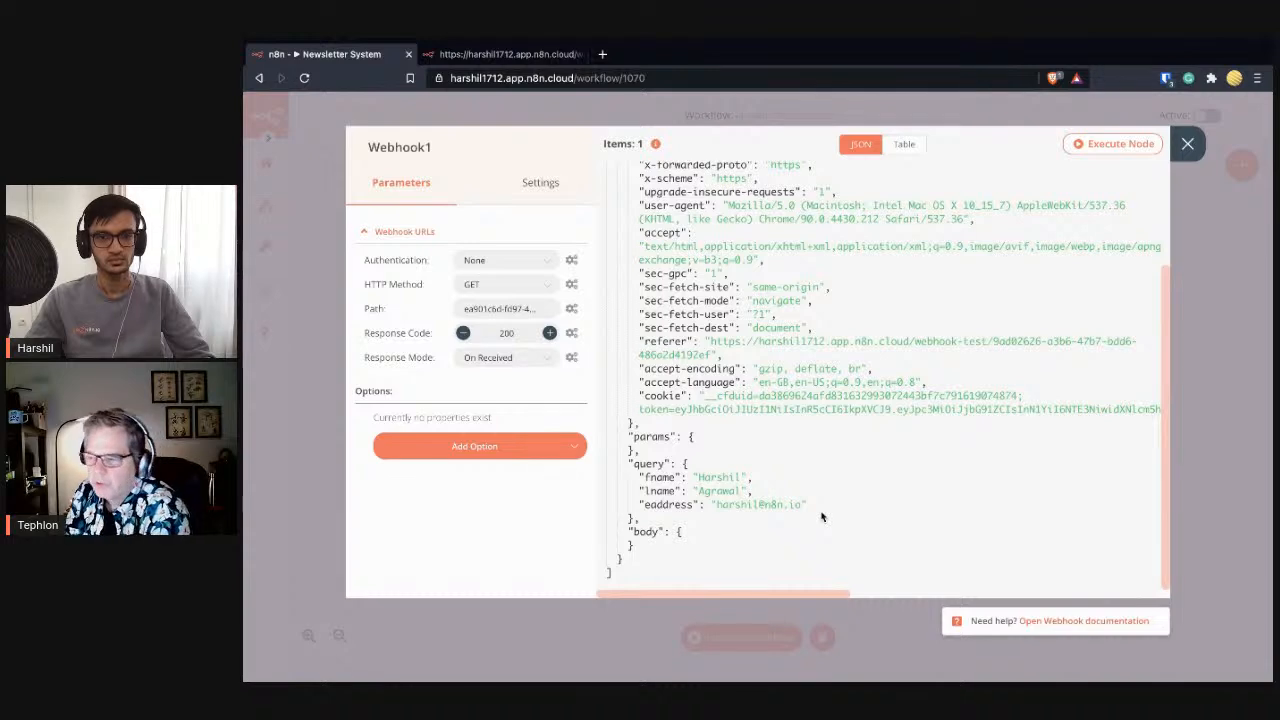
{"action": "scroll", "coordinate": [821, 516], "scroll_direction": "up", "scroll_amount": 5}
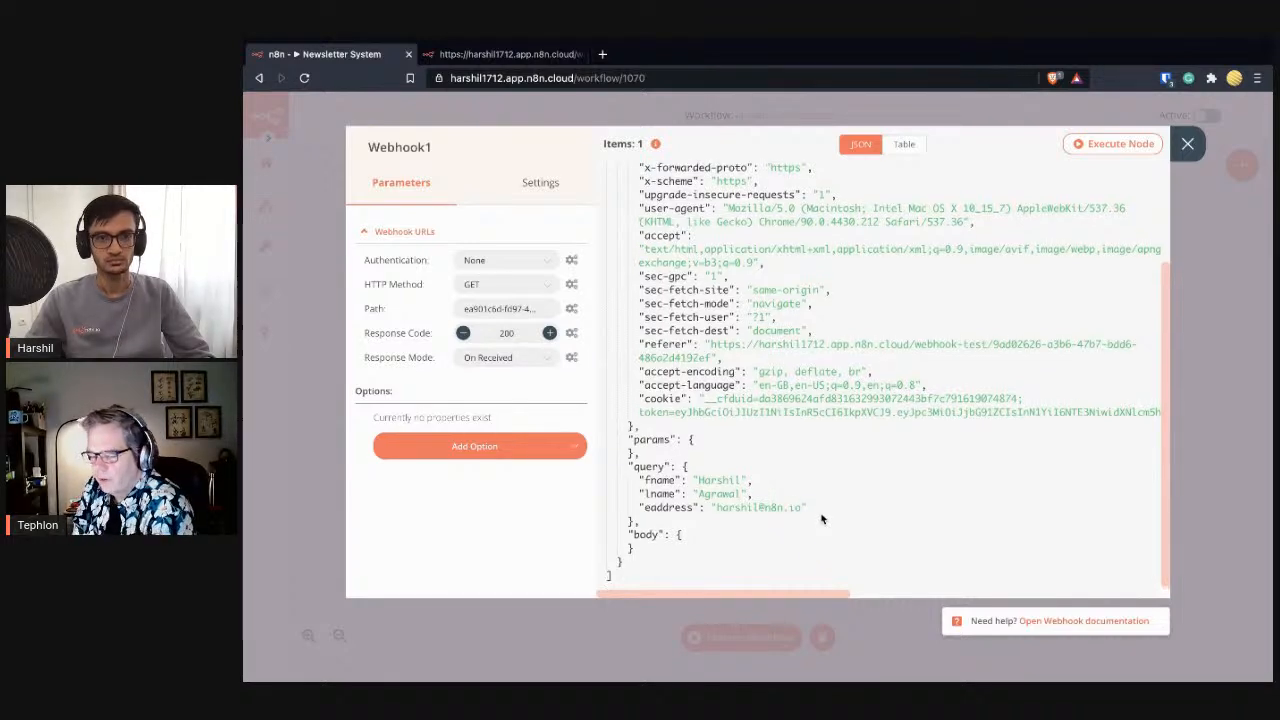
{"action": "scroll", "coordinate": [821, 518], "scroll_direction": "down", "scroll_amount": 1}
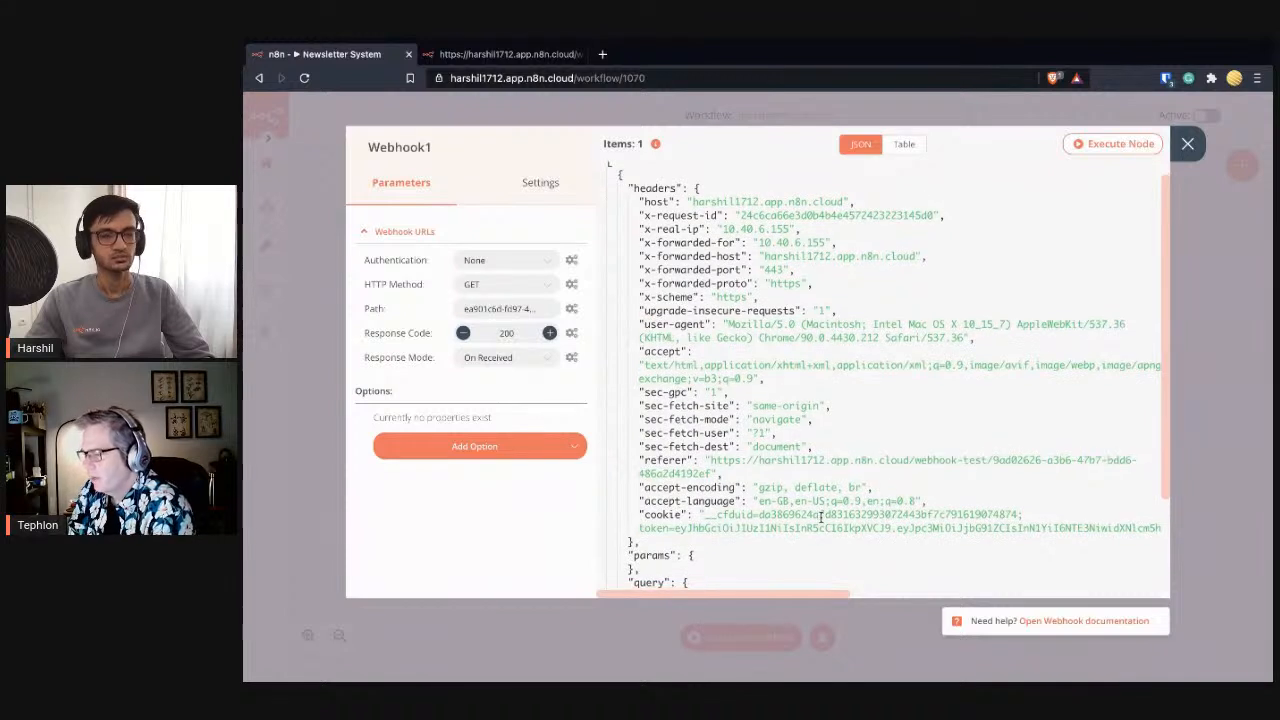
{"action": "scroll", "coordinate": [821, 516], "scroll_direction": "down", "scroll_amount": 5}
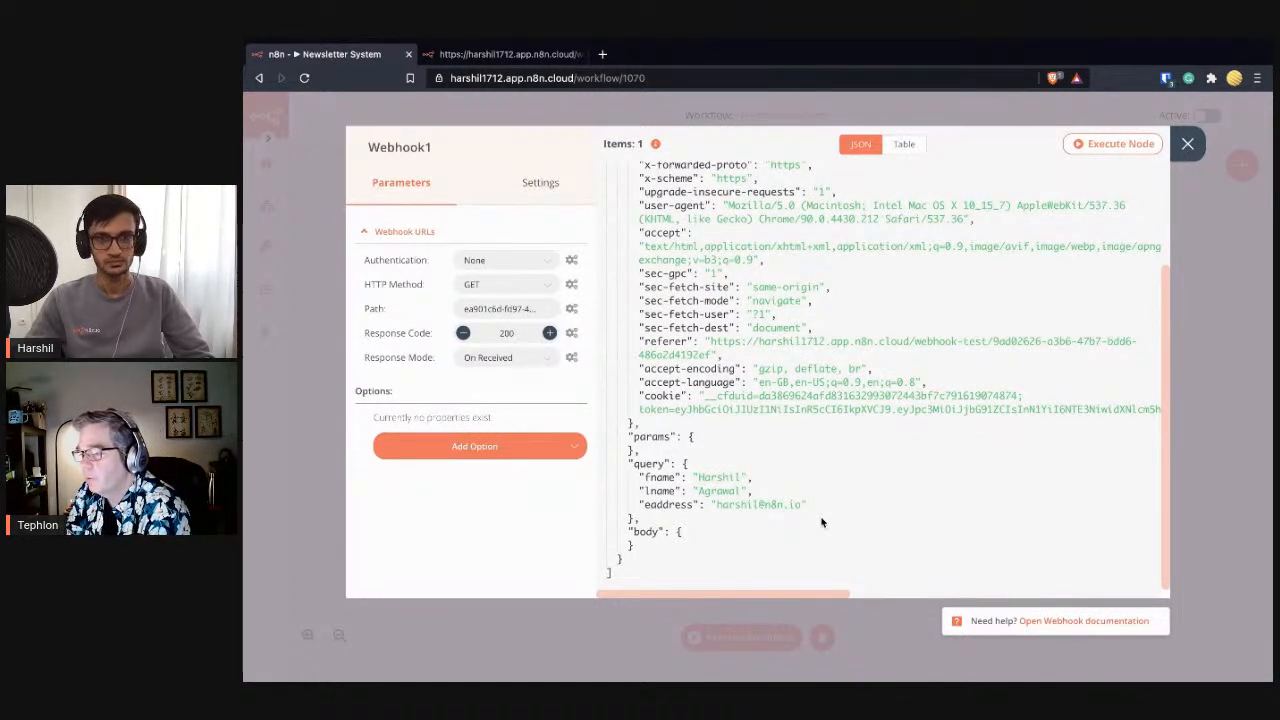
{"action": "left_click", "coordinate": [1194, 153]}
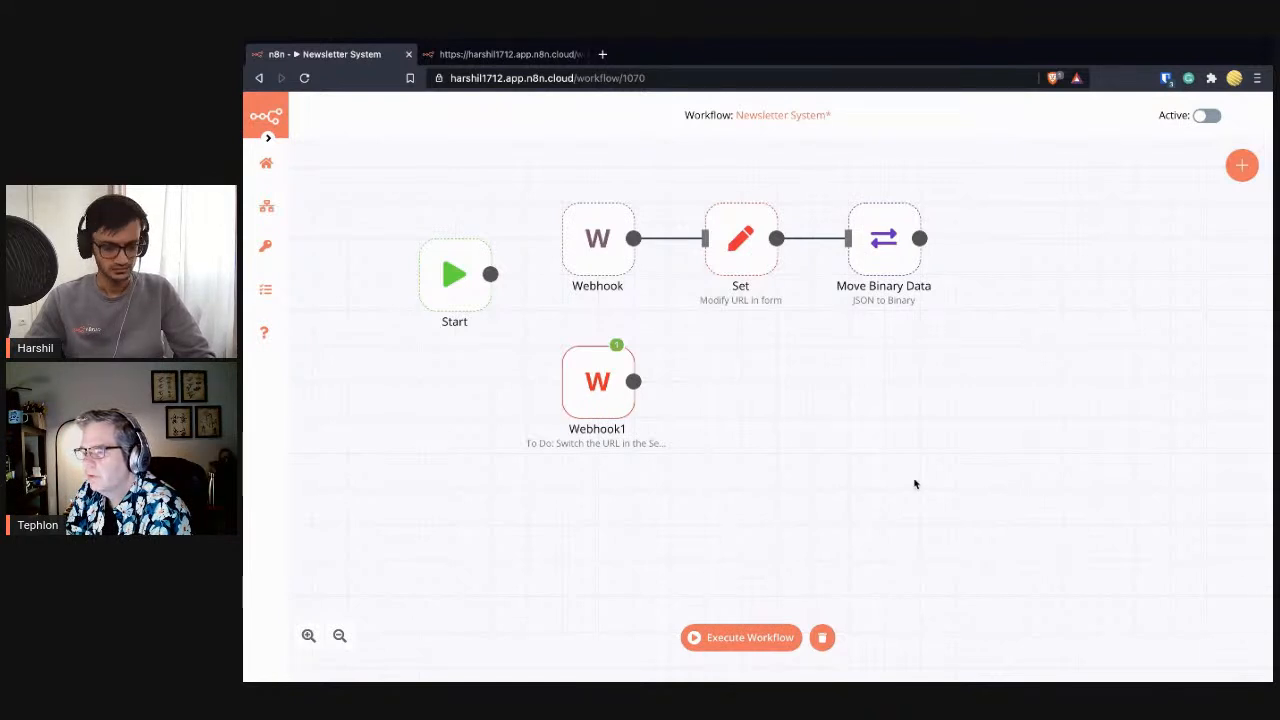
{"action": "key", "text": "ctrl+s"}
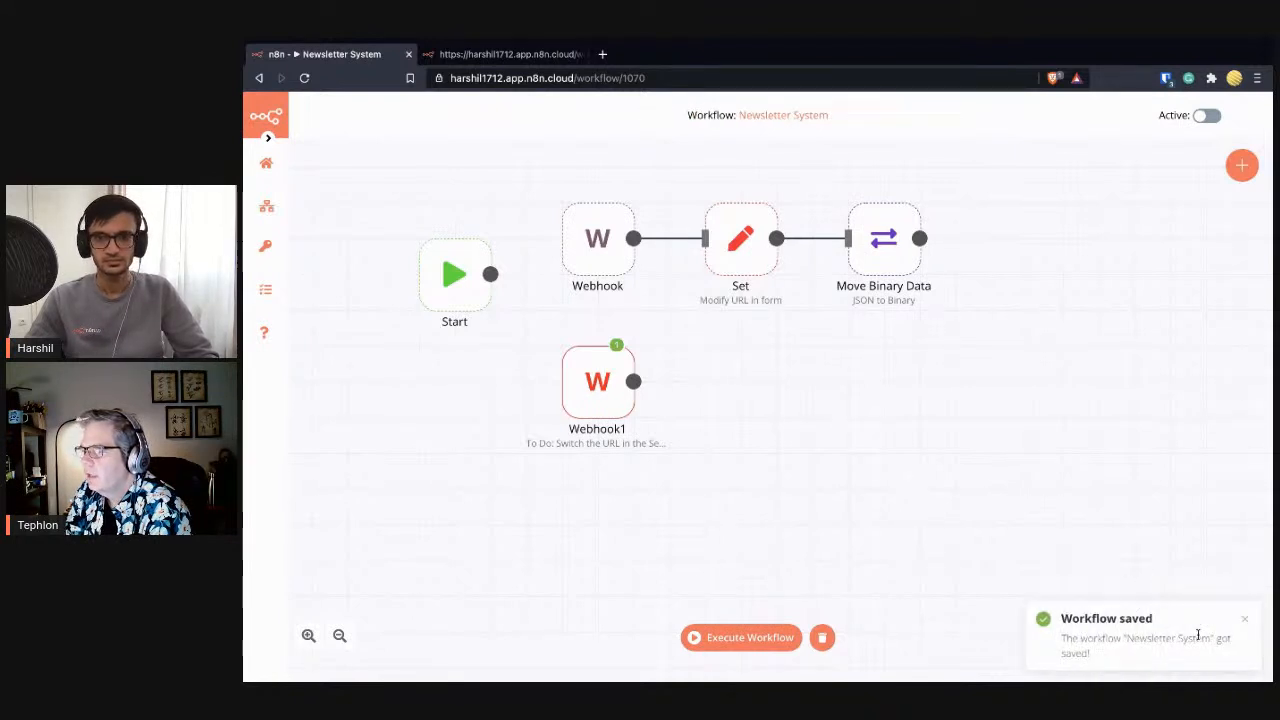